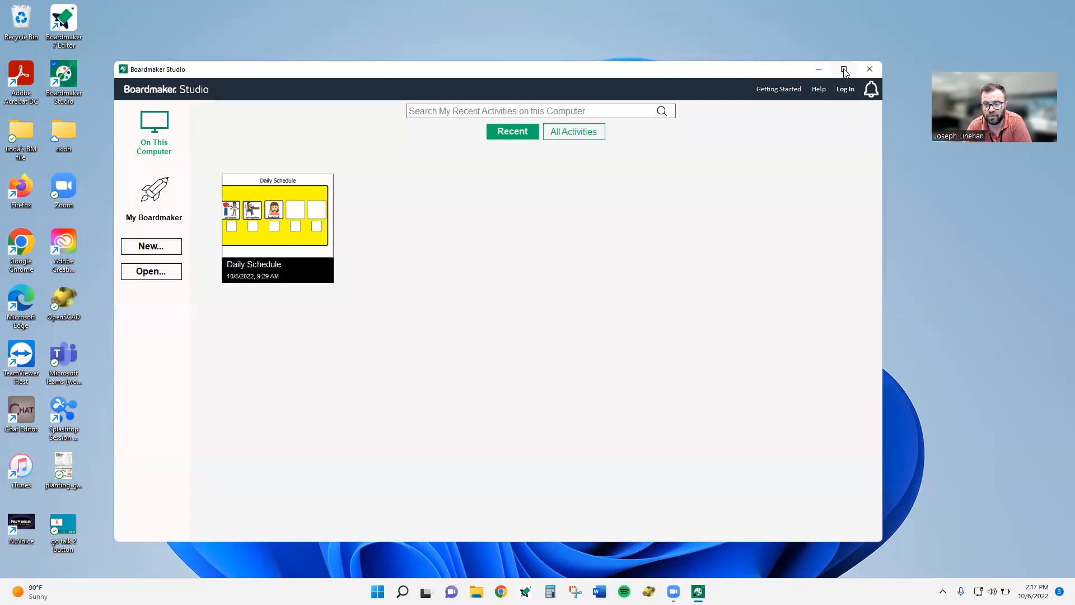
- Maximize the window and start a new project with the Blank template category selected
{"action": "mouse_move", "coordinate": [844, 71]}
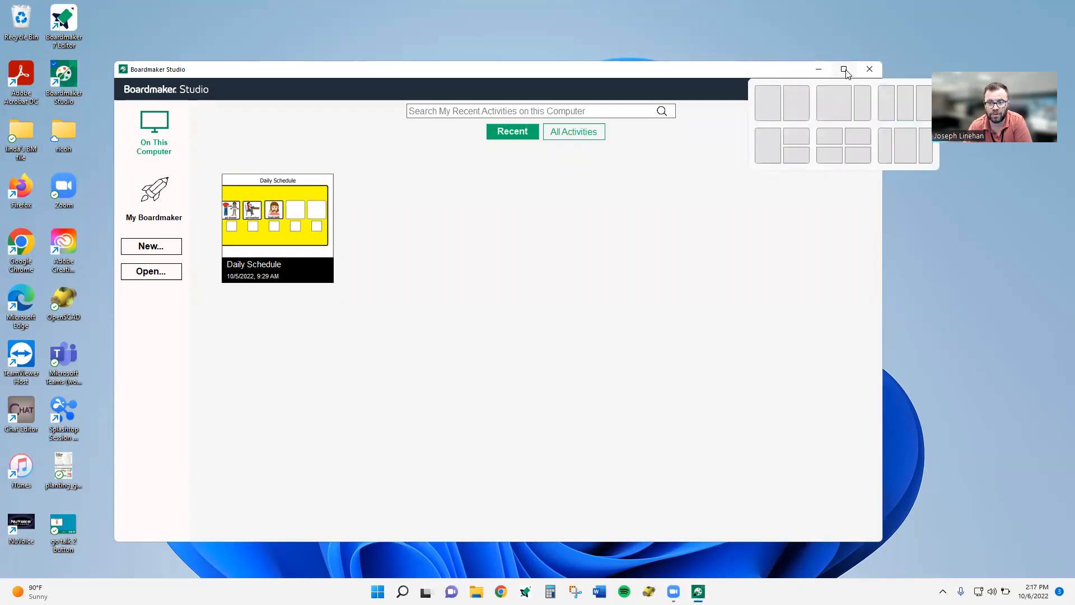
{"action": "left_click", "coordinate": [844, 69]}
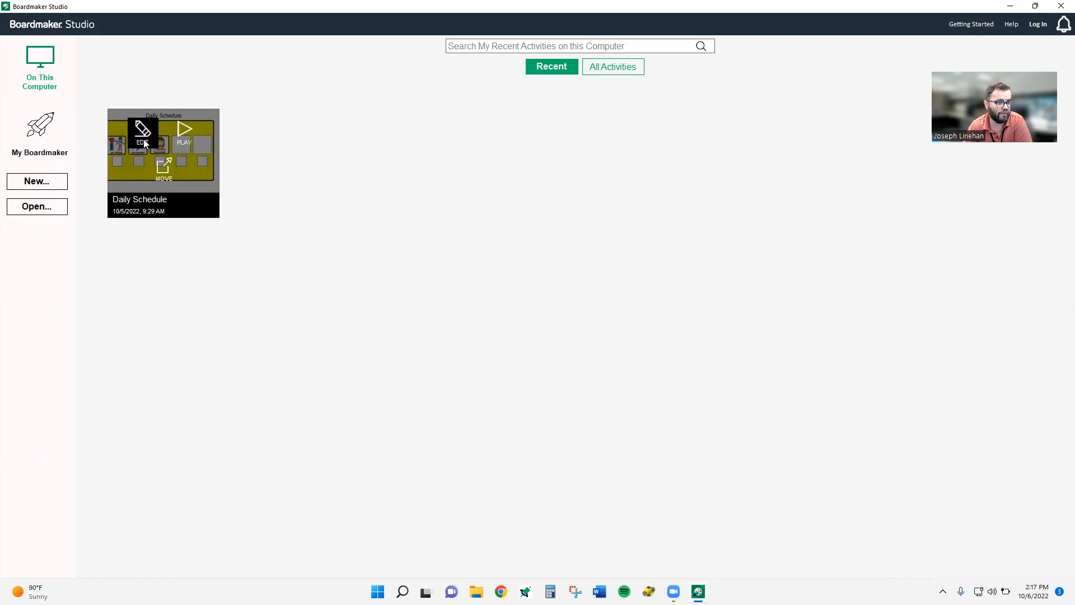
{"action": "mouse_move", "coordinate": [125, 154]}
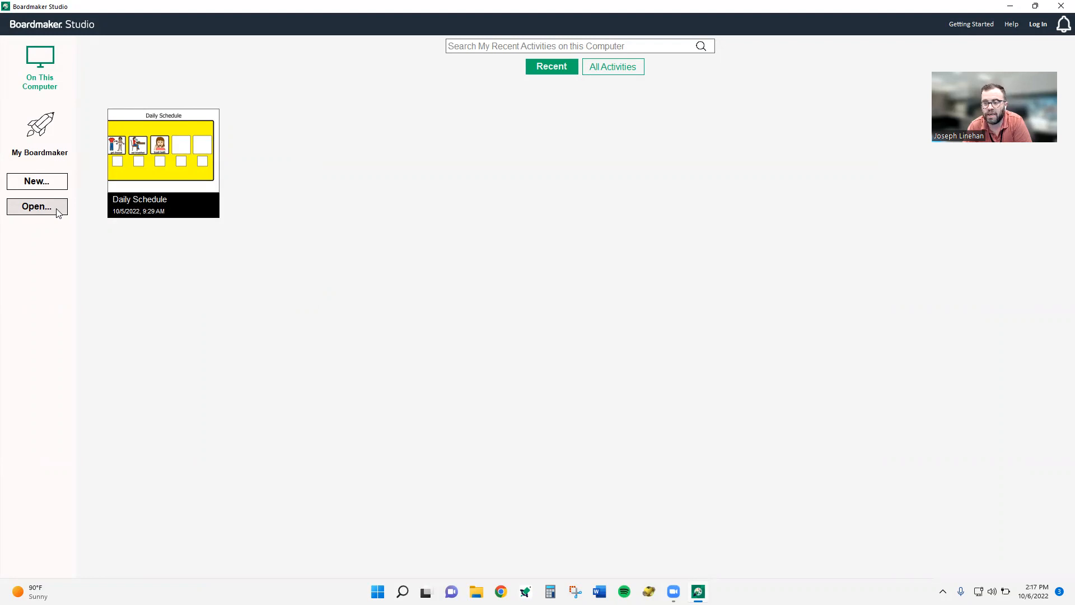
{"action": "left_click", "coordinate": [48, 175]}
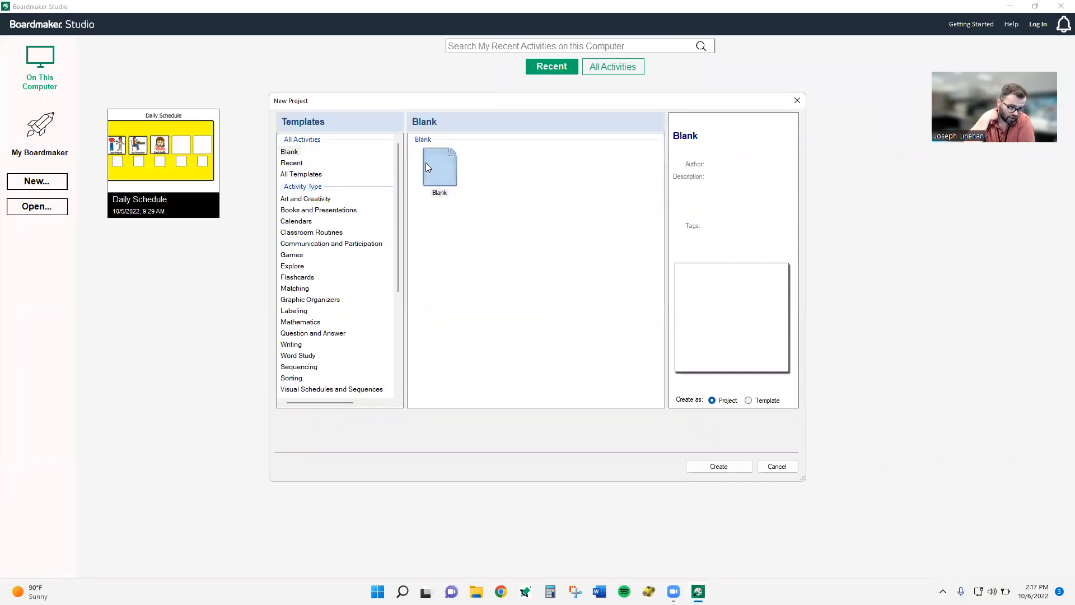
{"action": "left_click", "coordinate": [296, 153]}
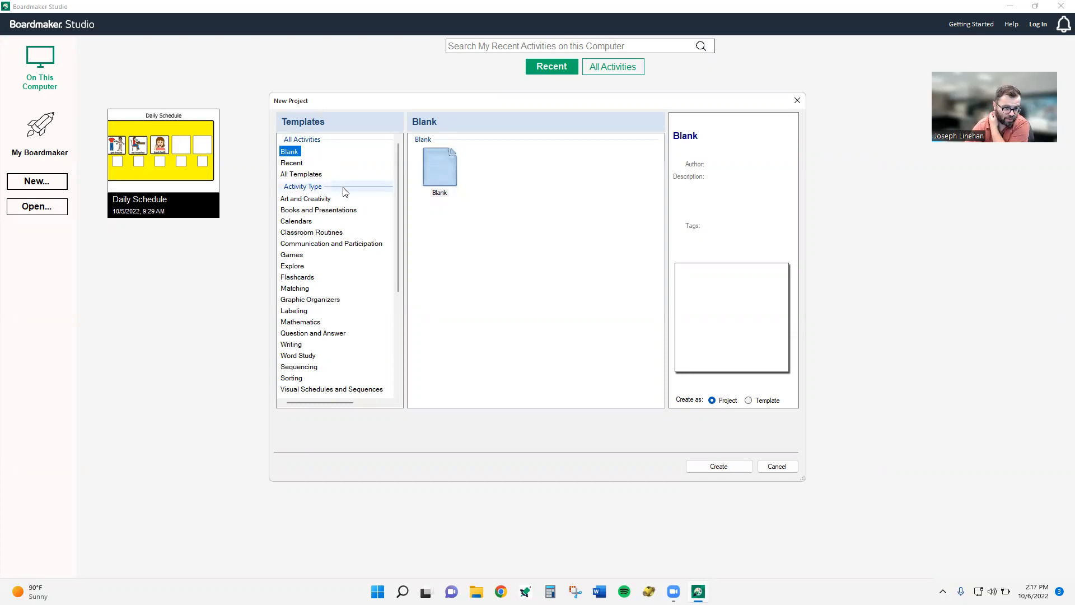
- Preview the printable Books and Presentations templates, including the Text on Left and symbolated Text on Bottom samples and Comment Board - Books
{"action": "left_click", "coordinate": [345, 211]}
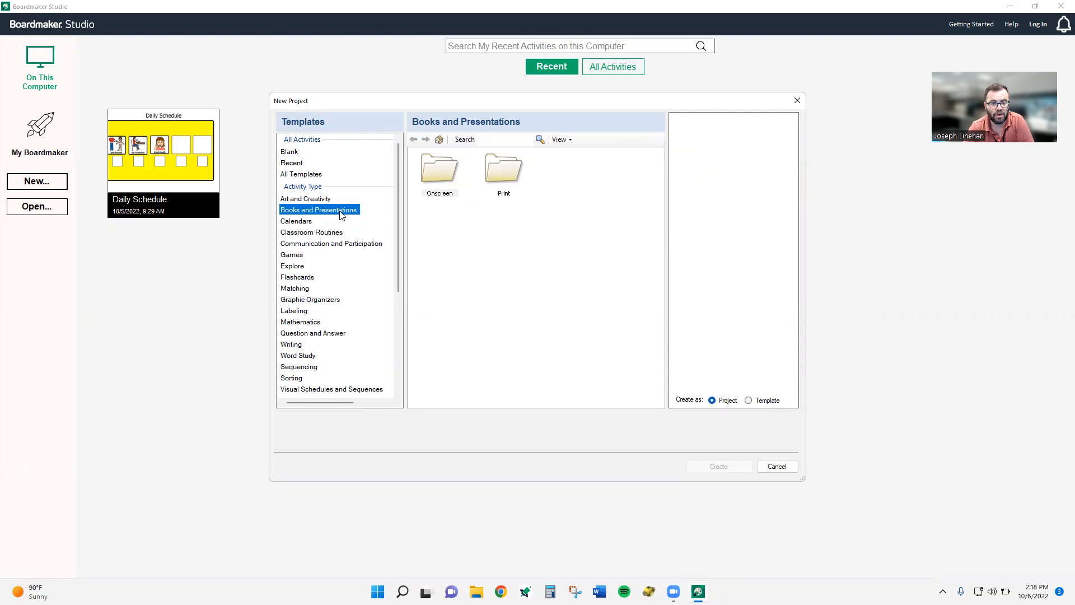
{"action": "left_click", "coordinate": [498, 176]}
{"action": "double_click", "coordinate": [497, 176]}
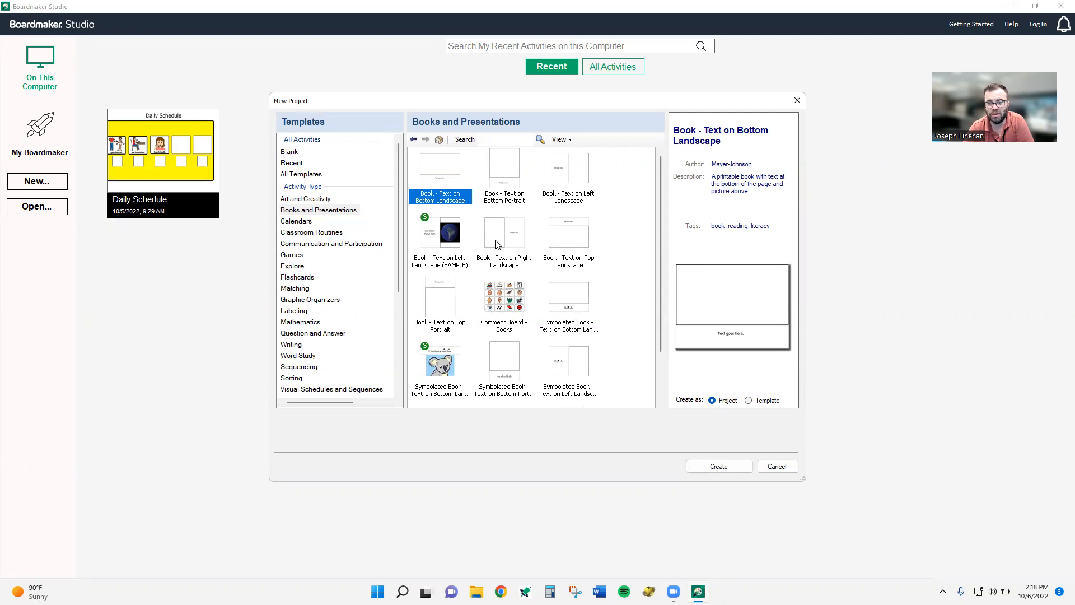
{"action": "left_click", "coordinate": [456, 237]}
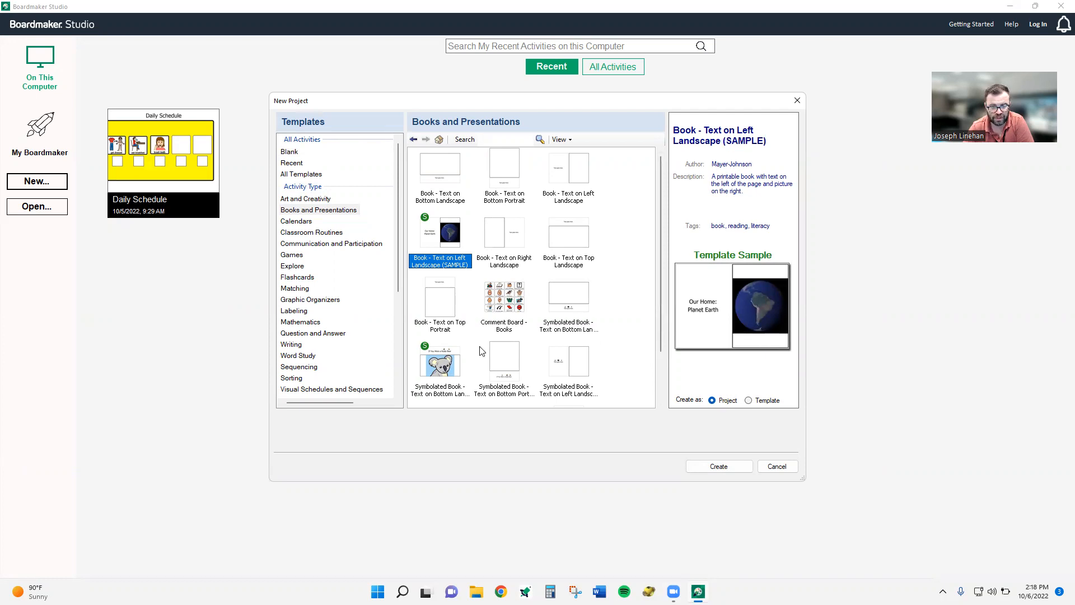
{"action": "left_click", "coordinate": [465, 360]}
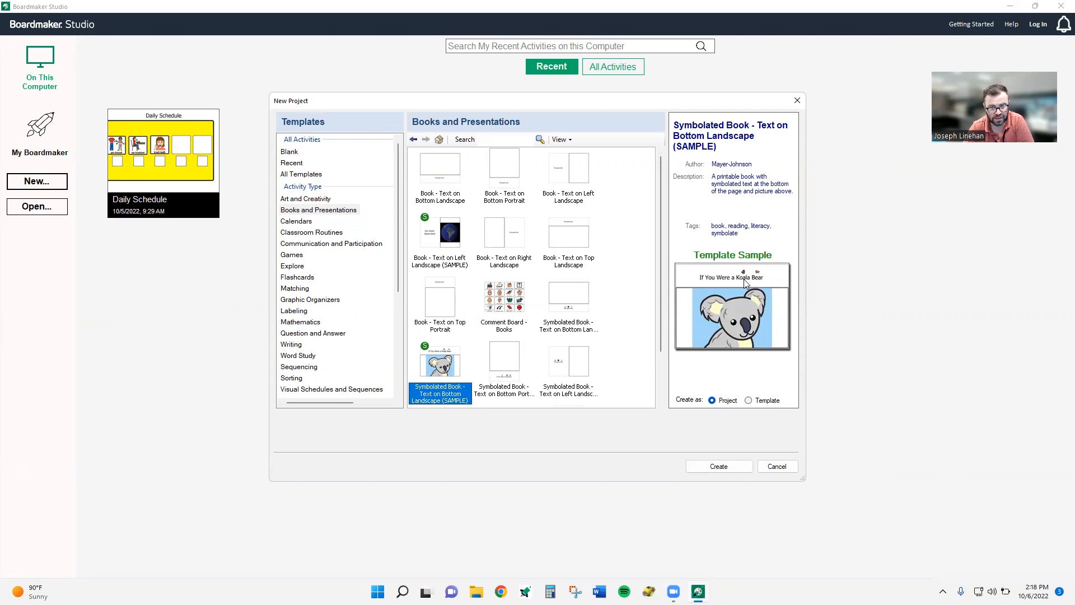
{"action": "scroll", "coordinate": [508, 288], "scroll_direction": "down", "scroll_amount": 2}
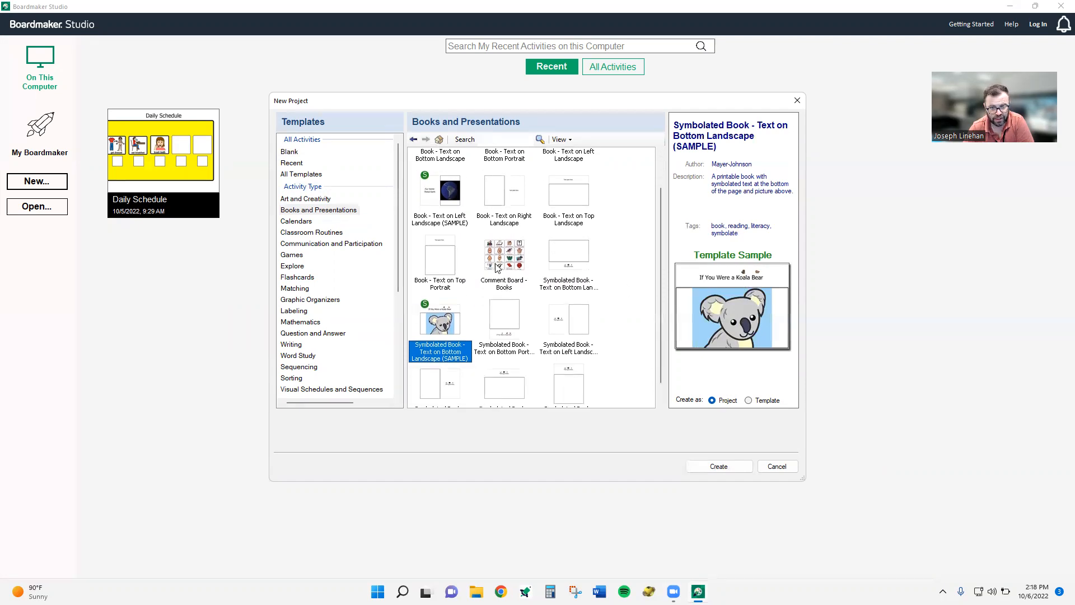
{"action": "left_click", "coordinate": [500, 281]}
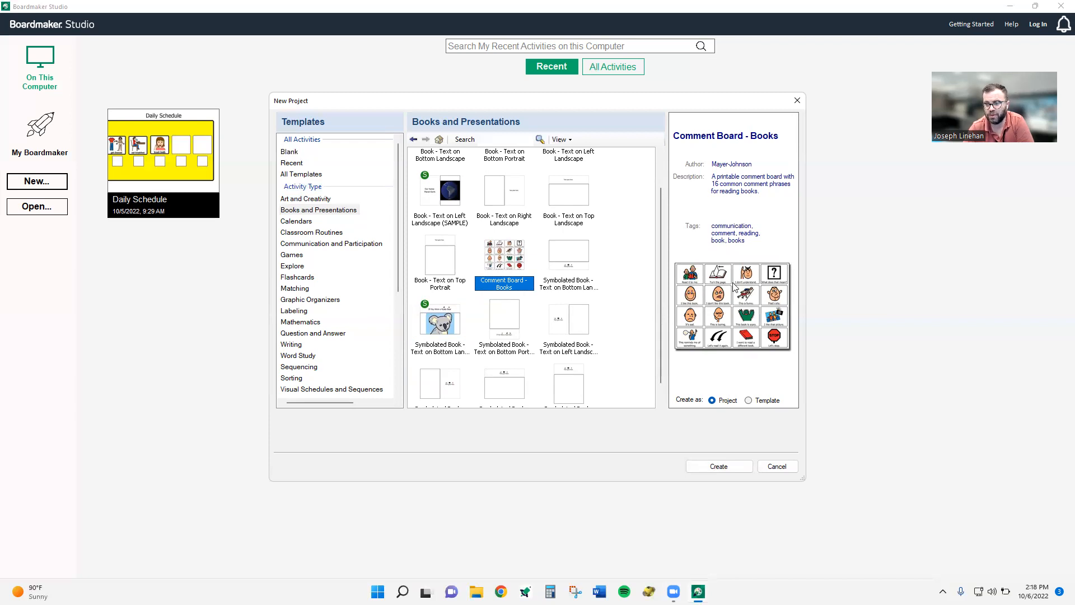
- Preview the printable Communication and Participation templates: the 12-item choice board sample, the 9- and 6-item choice boards and the QWERTY finger spelling board
{"action": "left_click", "coordinate": [308, 223]}
{"action": "left_click", "coordinate": [312, 232]}
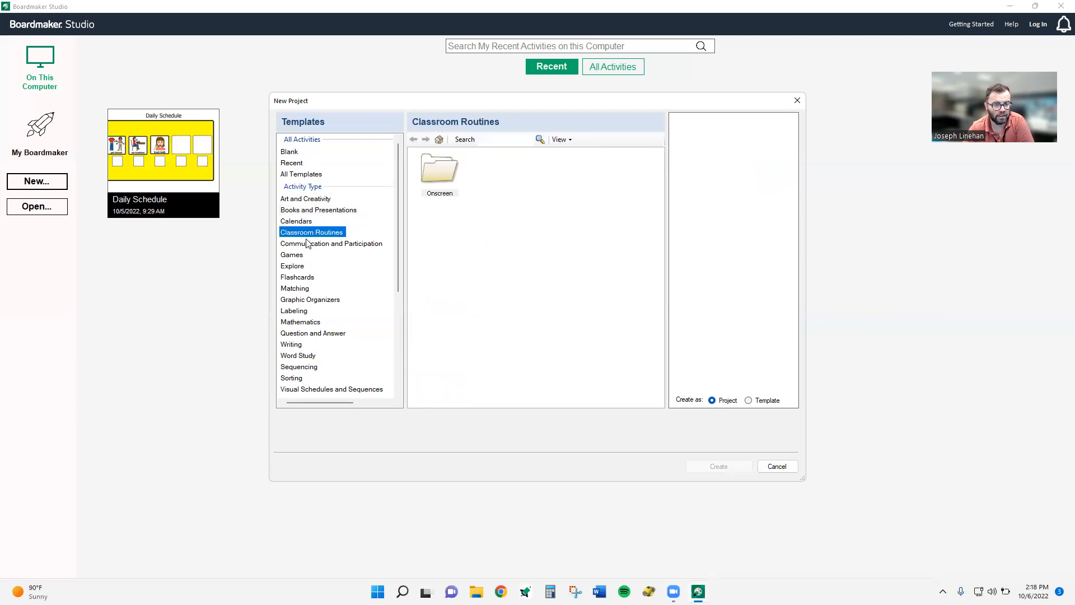
{"action": "left_click", "coordinate": [309, 245]}
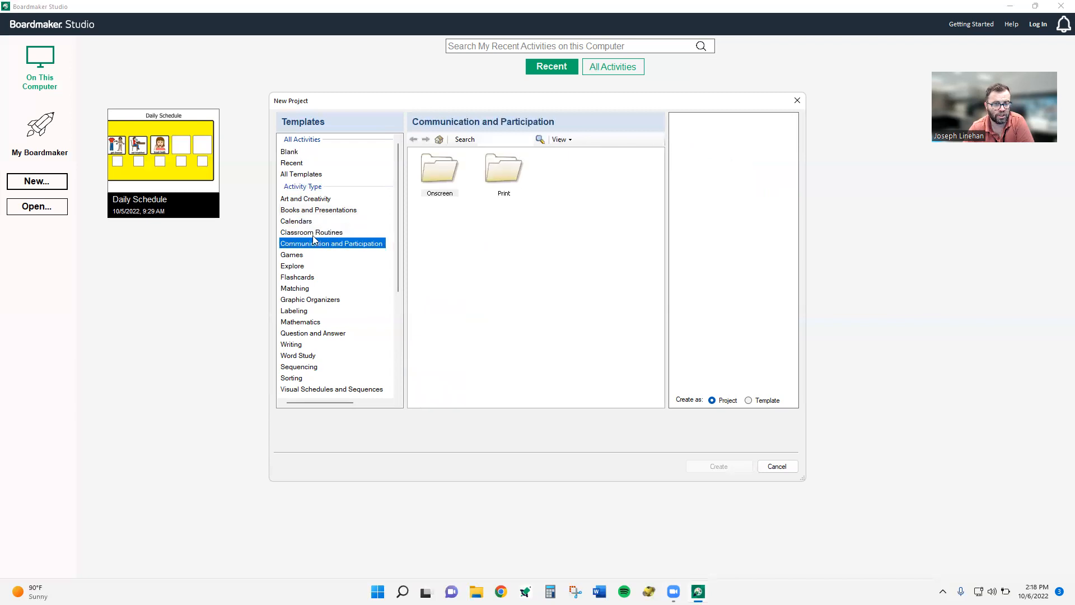
{"action": "double_click", "coordinate": [503, 172]}
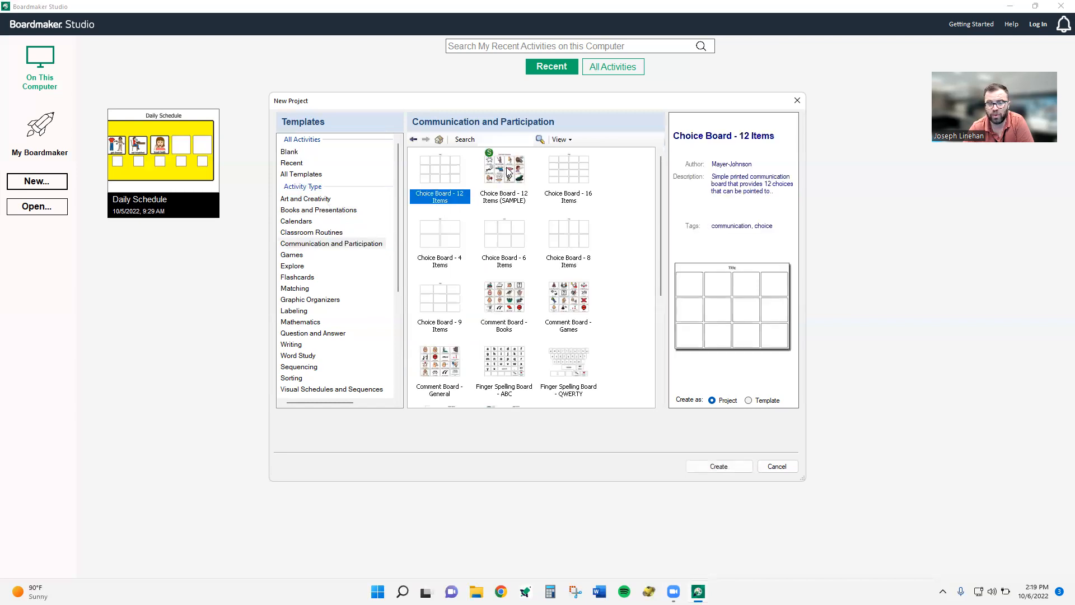
{"action": "left_click", "coordinate": [504, 173]}
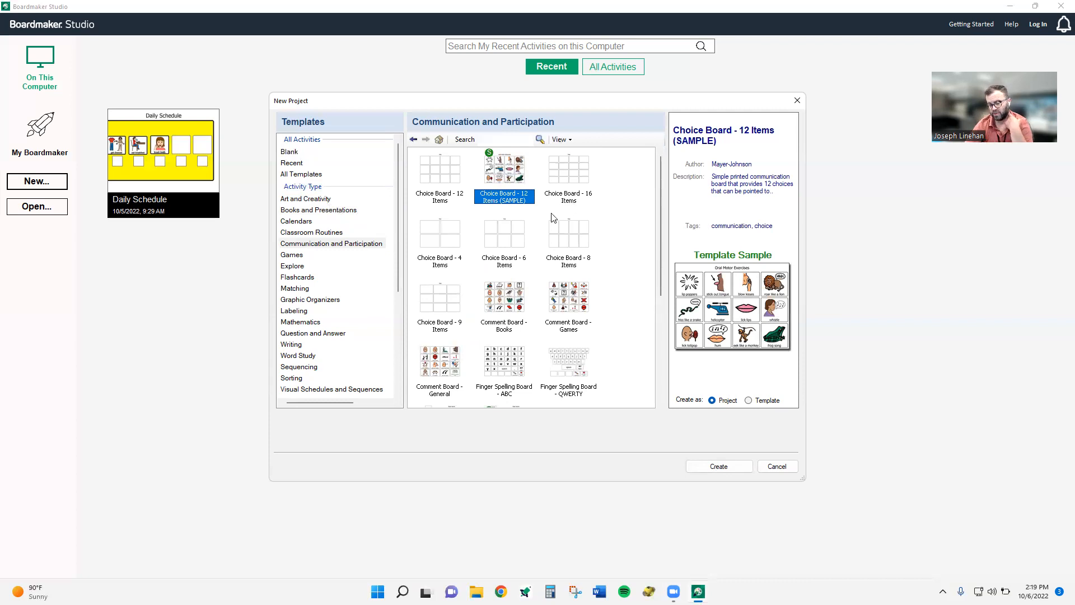
{"action": "left_click", "coordinate": [430, 311]}
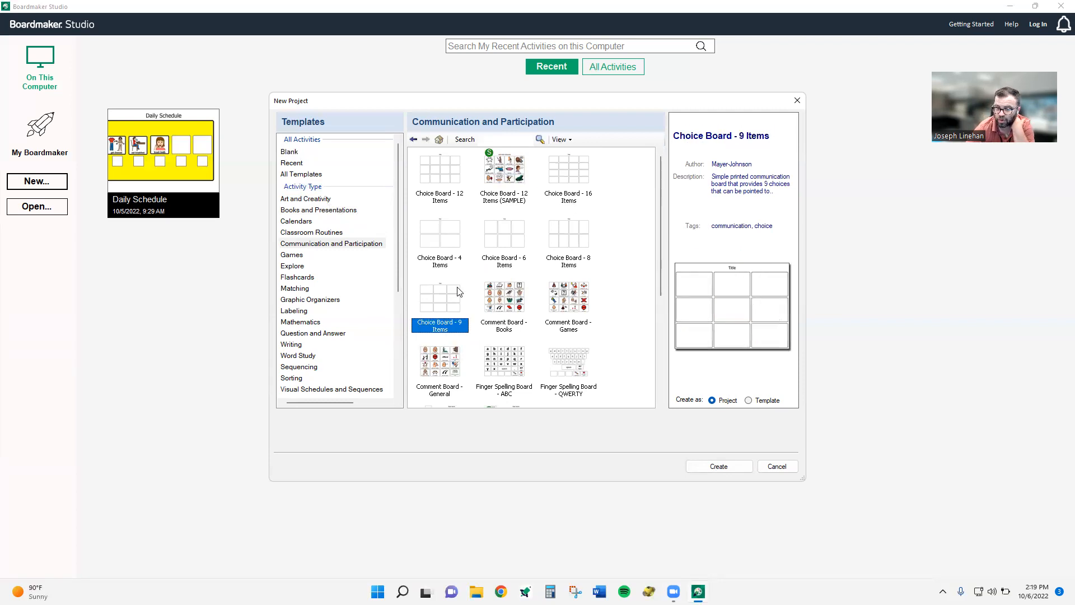
{"action": "left_click", "coordinate": [559, 246]}
{"action": "left_click", "coordinate": [520, 234]}
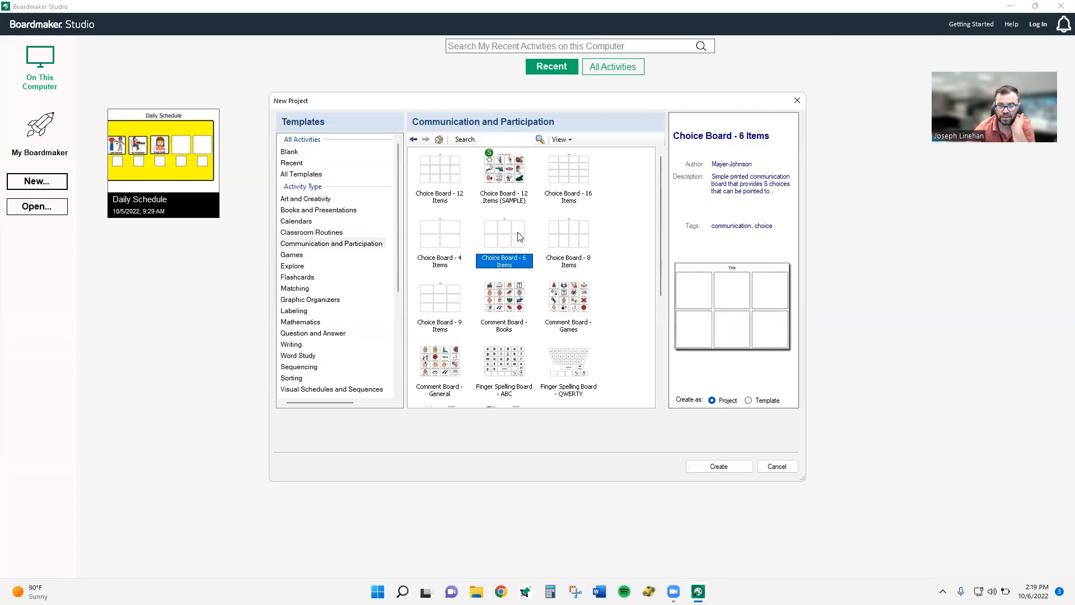
{"action": "scroll", "coordinate": [498, 262], "scroll_direction": "down", "scroll_amount": 3}
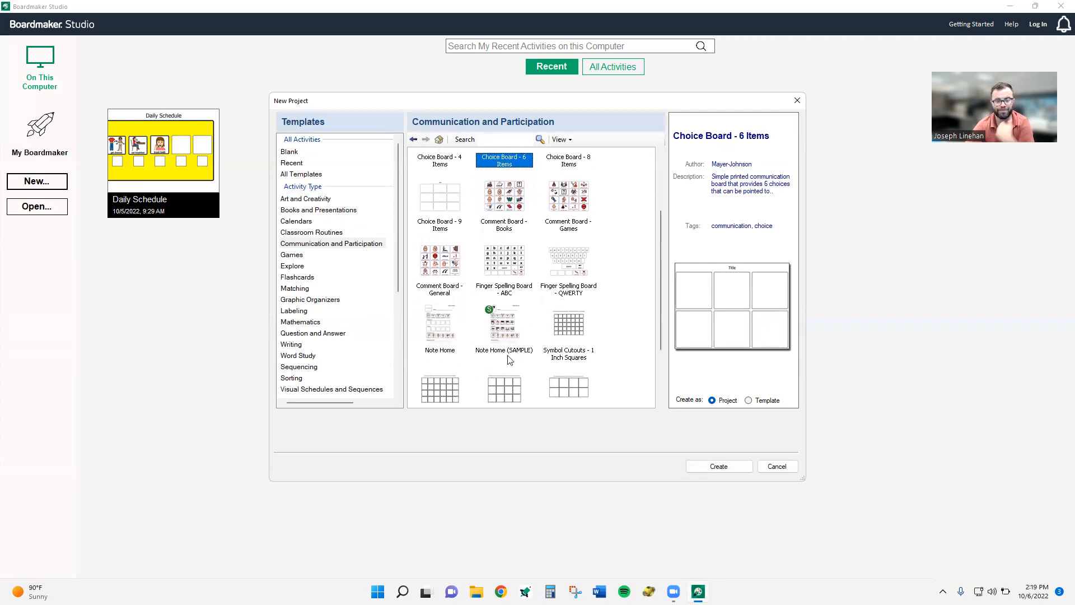
{"action": "scroll", "coordinate": [499, 296], "scroll_direction": "down", "scroll_amount": 1}
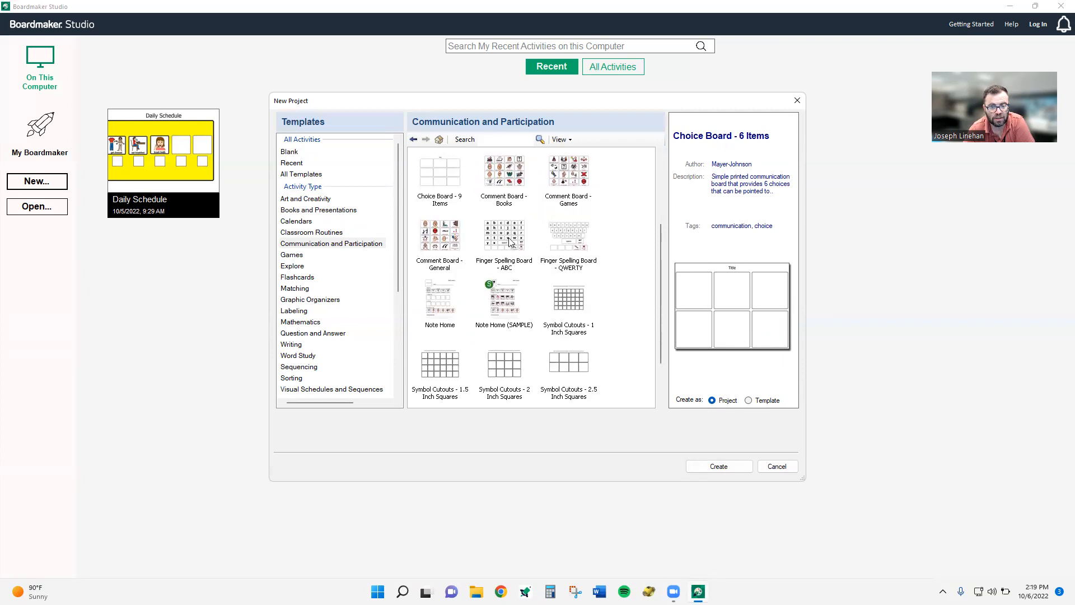
{"action": "left_click", "coordinate": [567, 240]}
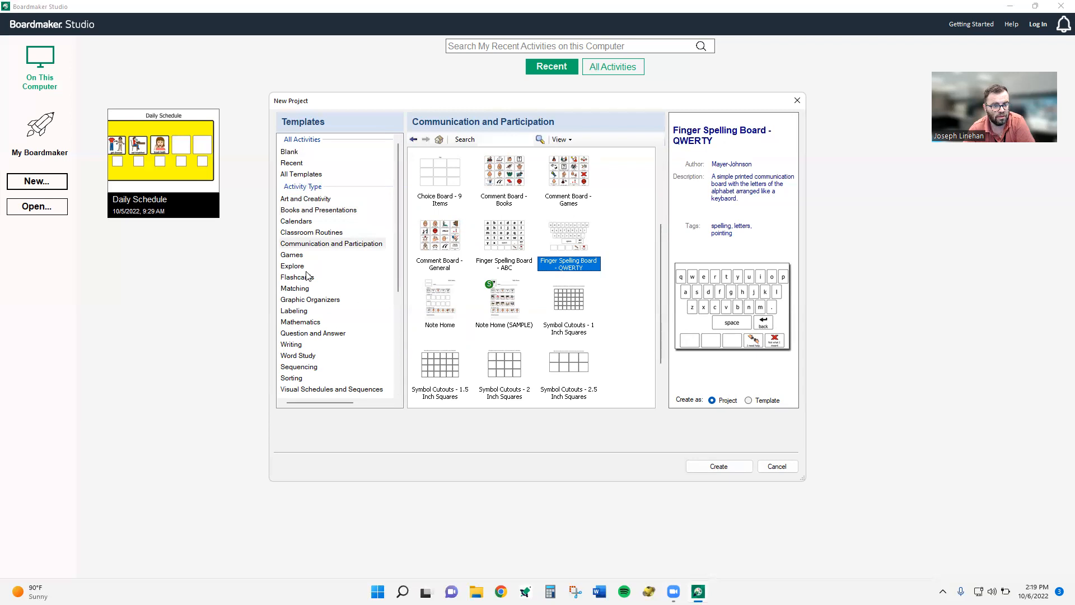
- Preview the printable Matching - 5 Pairs sample template and open the Graphic Organizers category
{"action": "left_click", "coordinate": [295, 287]}
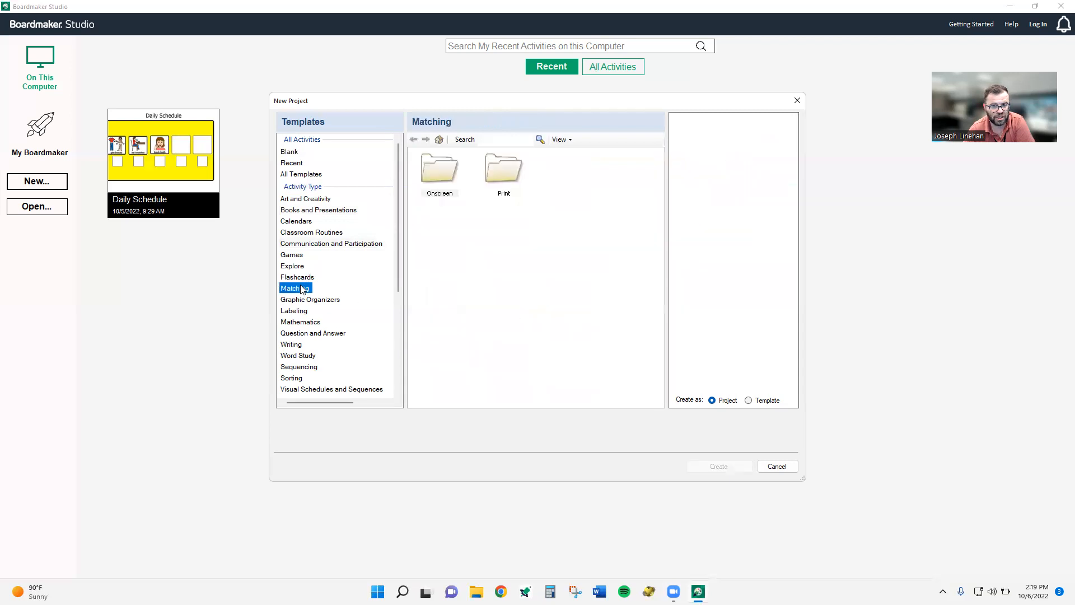
{"action": "left_click", "coordinate": [506, 178]}
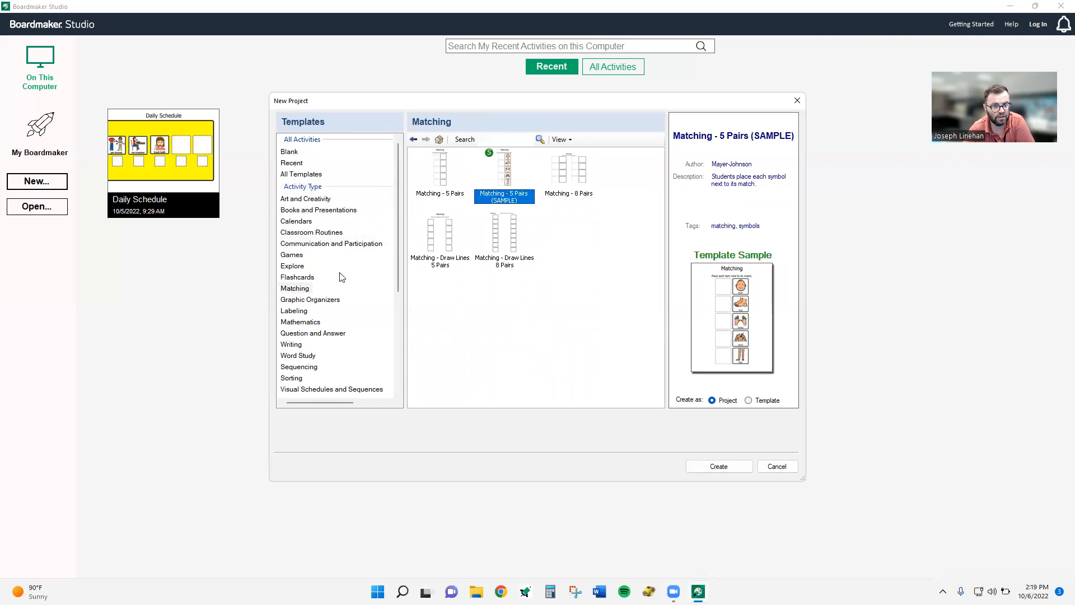
{"action": "left_click", "coordinate": [323, 300]}
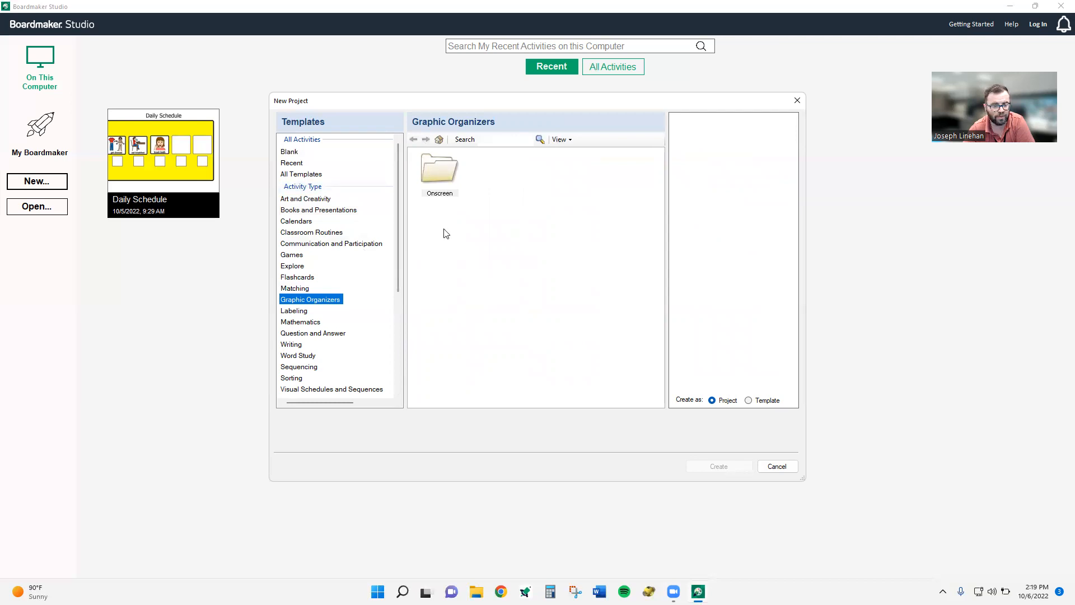
- Preview the Finished Box 5 Steps and 8 Steps templates among the printable horizontal visual schedules and sequences
{"action": "scroll", "coordinate": [311, 336], "scroll_direction": "down", "scroll_amount": 2}
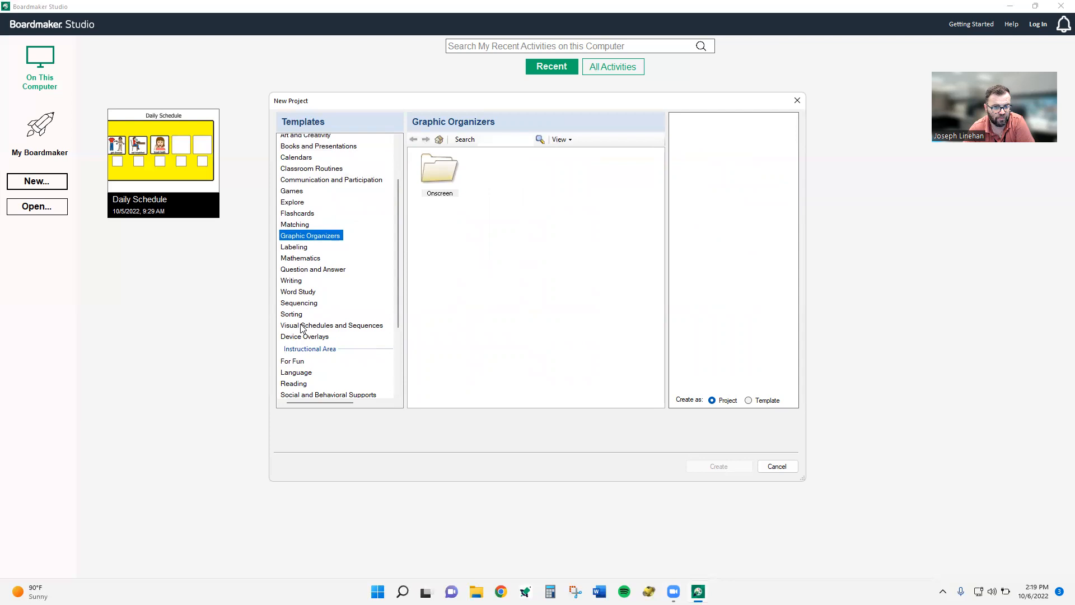
{"action": "left_click", "coordinate": [302, 325]}
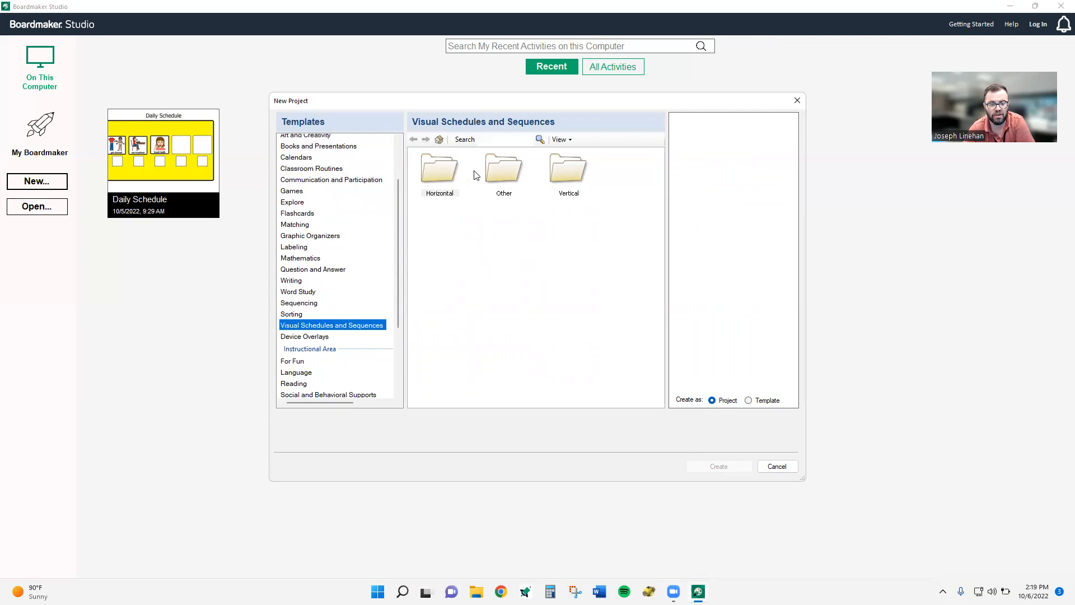
{"action": "double_click", "coordinate": [451, 166]}
{"action": "double_click", "coordinate": [496, 167]}
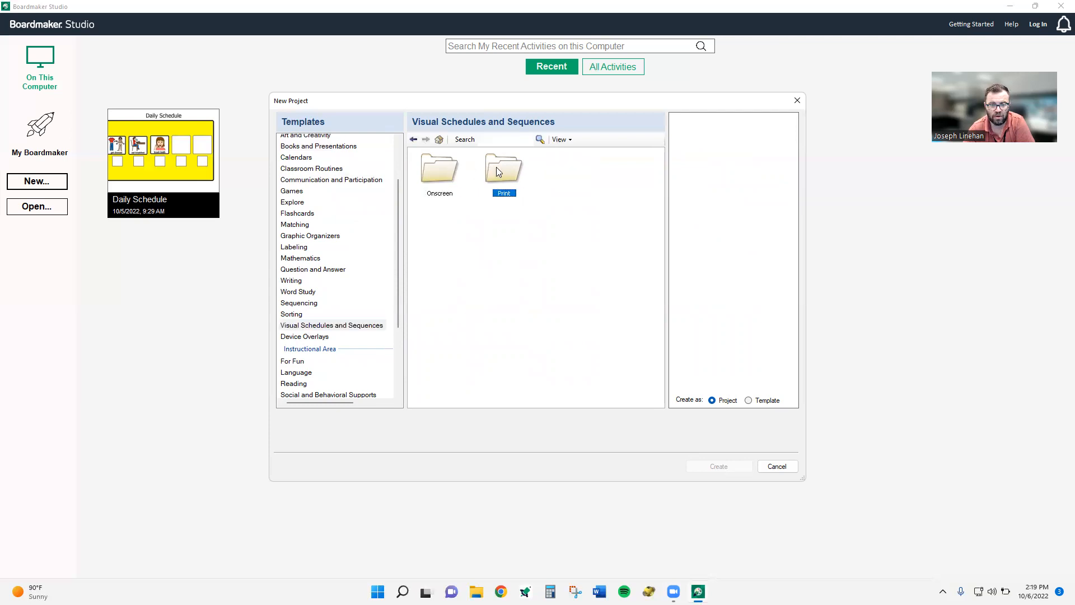
{"action": "left_click", "coordinate": [501, 242]}
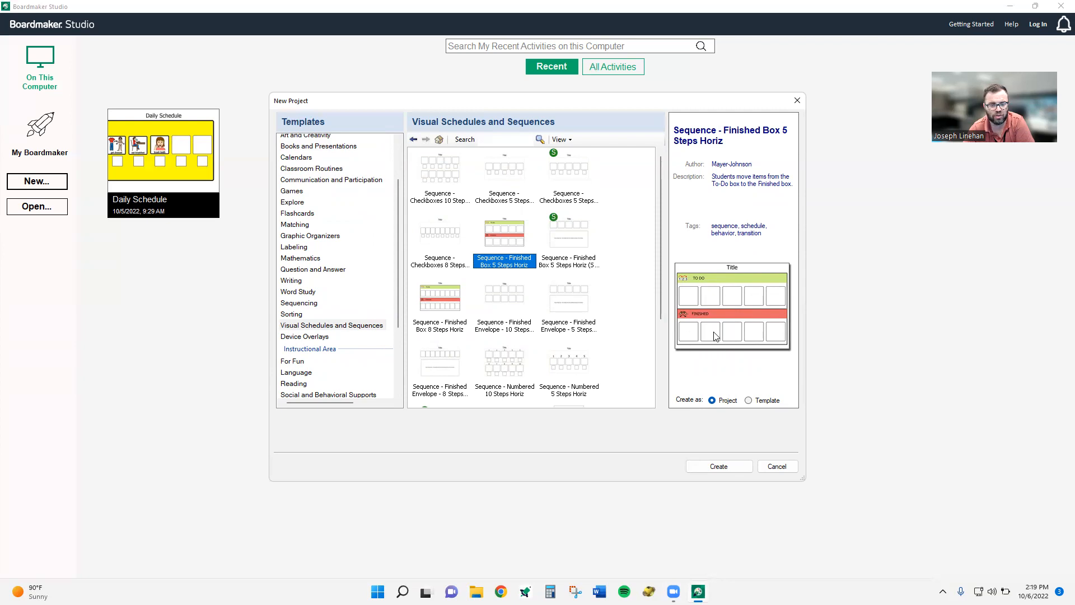
{"action": "left_click", "coordinate": [468, 320]}
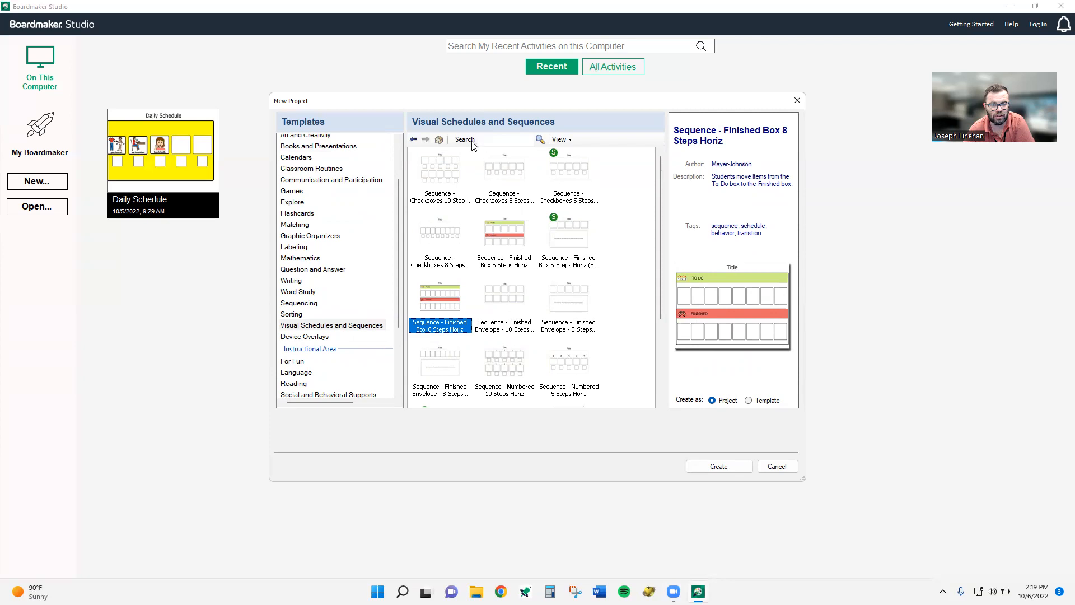
- Return to the schedule folders and preview the Sequence - Time 8 Steps Vert template among the printable vertical ones
{"action": "left_click", "coordinate": [414, 140]}
{"action": "left_click", "coordinate": [414, 139]}
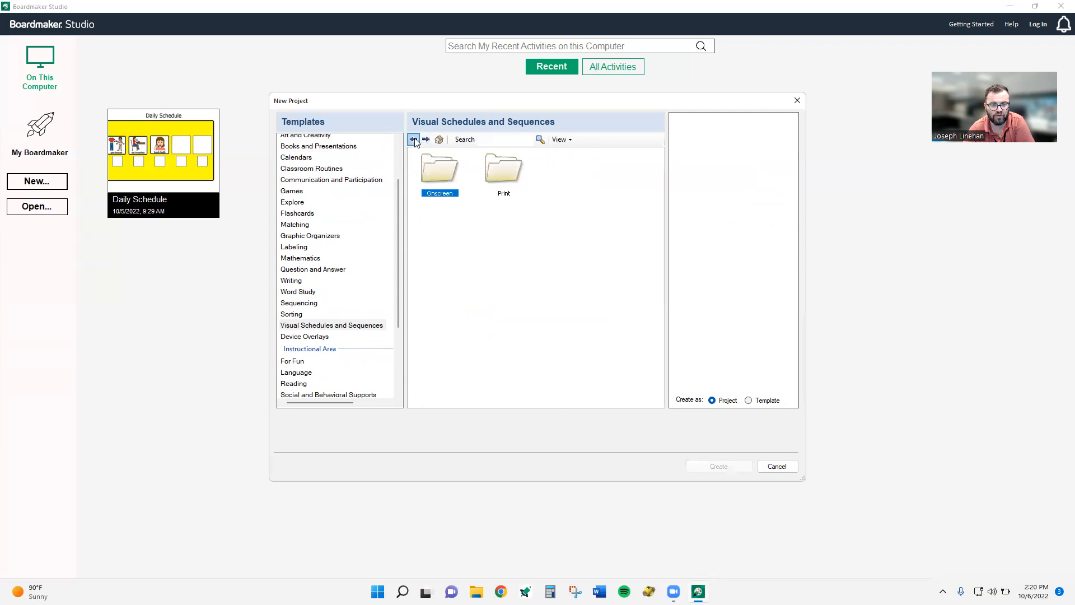
{"action": "double_click", "coordinate": [567, 170]}
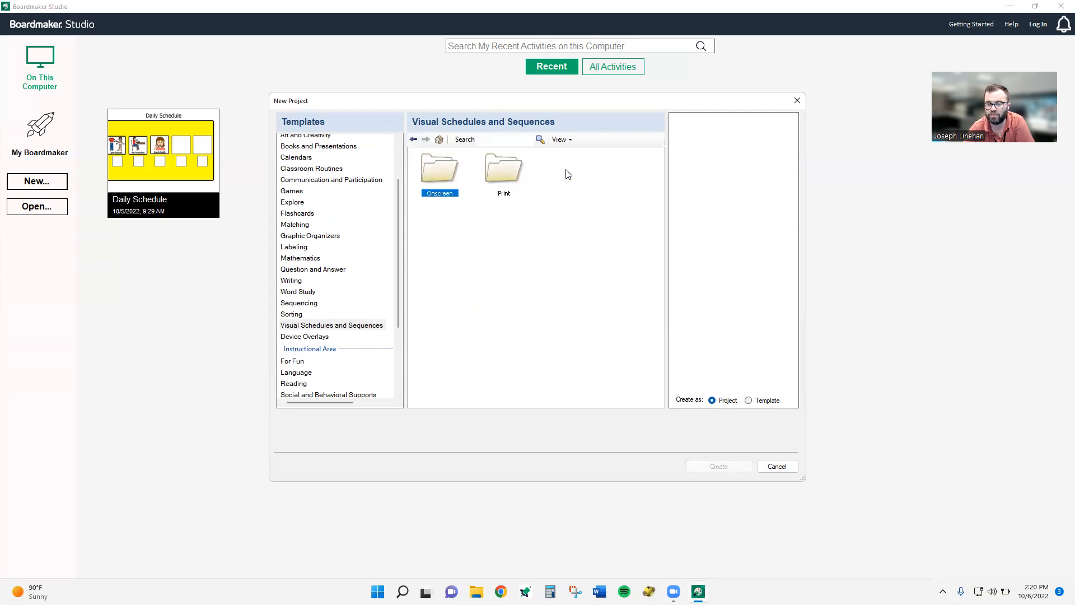
{"action": "double_click", "coordinate": [505, 178]}
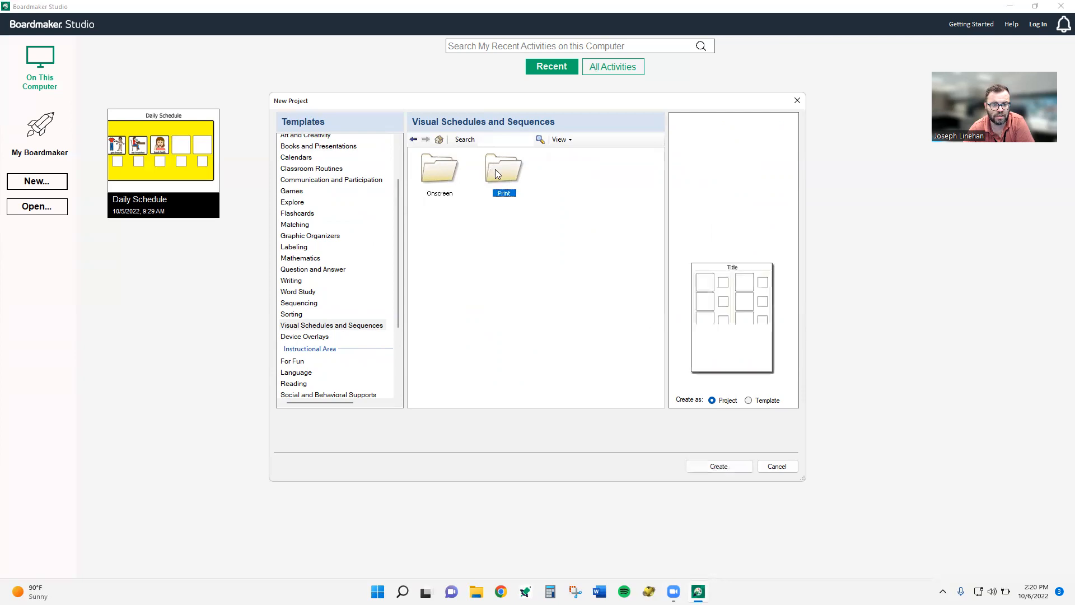
{"action": "scroll", "coordinate": [503, 258], "scroll_direction": "down", "scroll_amount": 3}
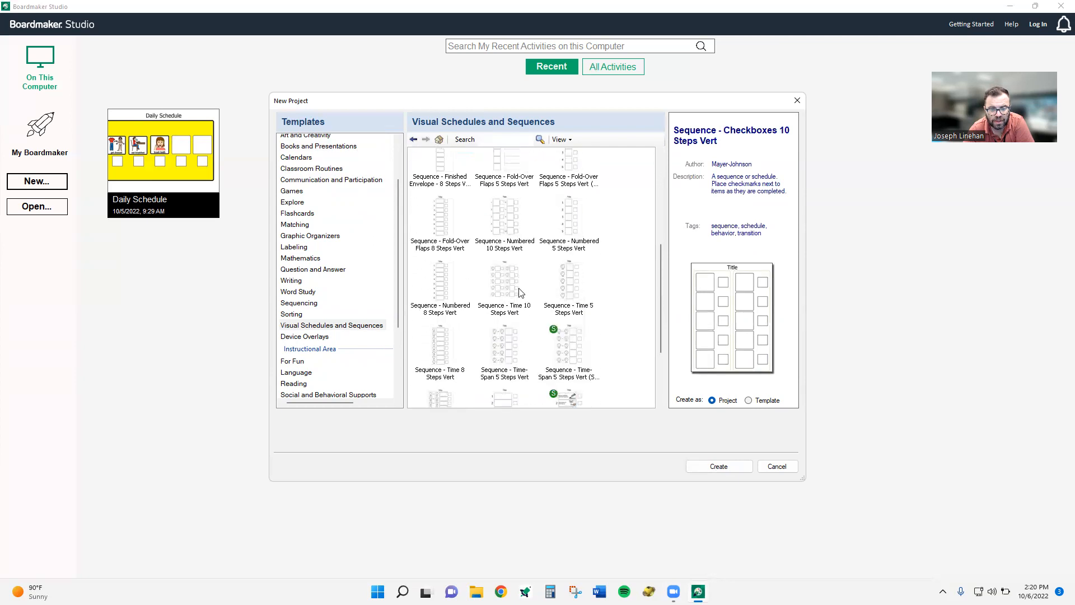
{"action": "left_click", "coordinate": [448, 351]}
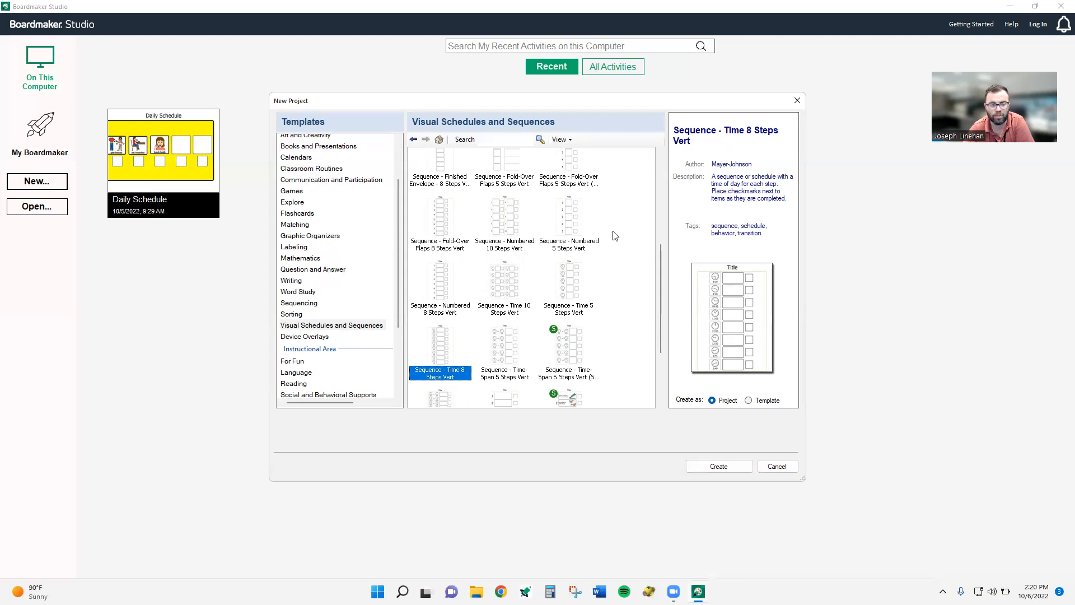
- Look through the remaining template categories and open Device Overlays
{"action": "scroll", "coordinate": [342, 347], "scroll_direction": "down", "scroll_amount": 1}
{"action": "scroll", "coordinate": [339, 344], "scroll_direction": "down", "scroll_amount": 2}
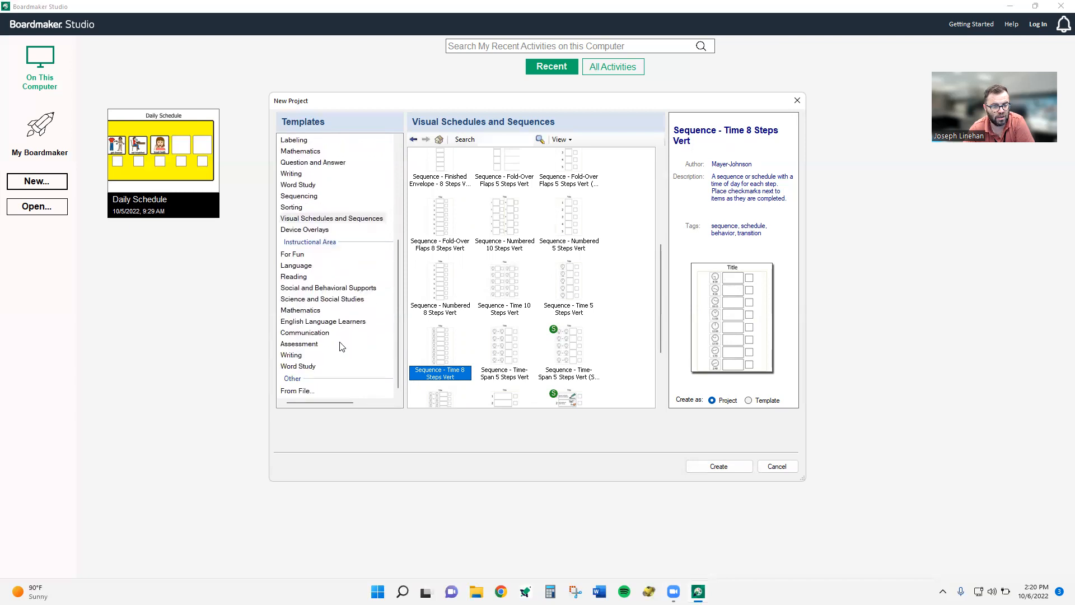
{"action": "scroll", "coordinate": [339, 338], "scroll_direction": "up", "scroll_amount": 1}
{"action": "scroll", "coordinate": [338, 339], "scroll_direction": "up", "scroll_amount": 1}
{"action": "left_click", "coordinate": [330, 294]}
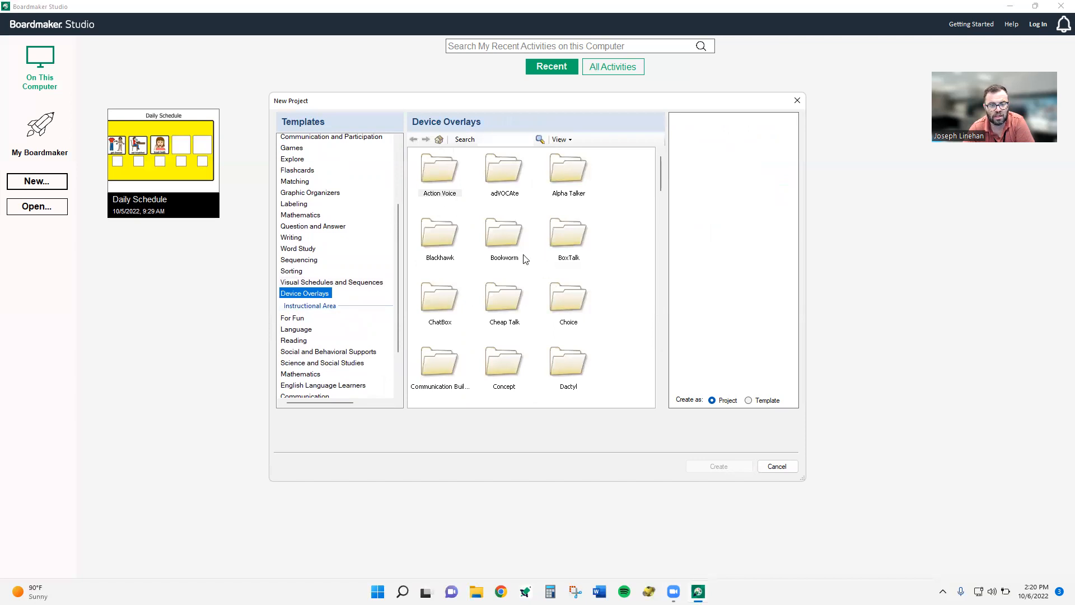
- Look through the device folders in the Device Overlays category to see which communication devices are covered
{"action": "scroll", "coordinate": [524, 261], "scroll_direction": "down", "scroll_amount": 3}
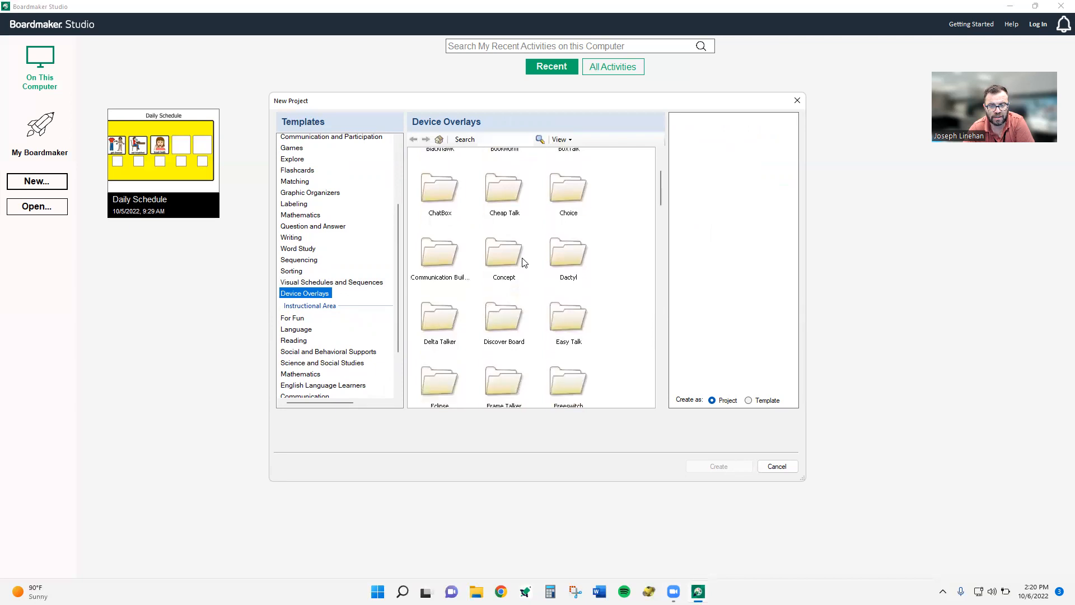
{"action": "scroll", "coordinate": [524, 262], "scroll_direction": "down", "scroll_amount": 2}
{"action": "scroll", "coordinate": [524, 262], "scroll_direction": "down", "scroll_amount": 3}
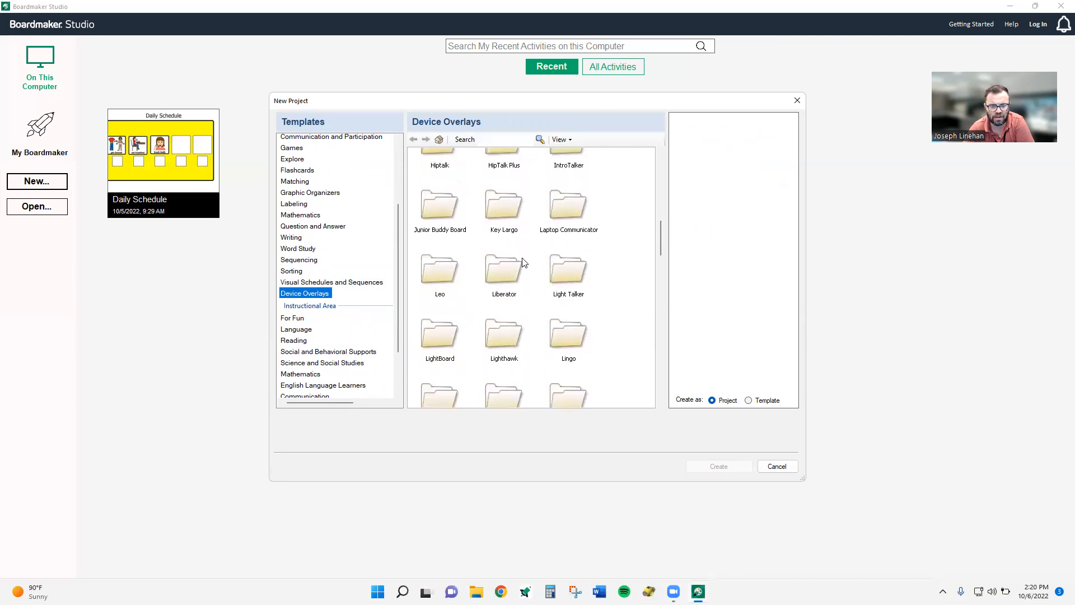
{"action": "scroll", "coordinate": [524, 263], "scroll_direction": "down", "scroll_amount": 2}
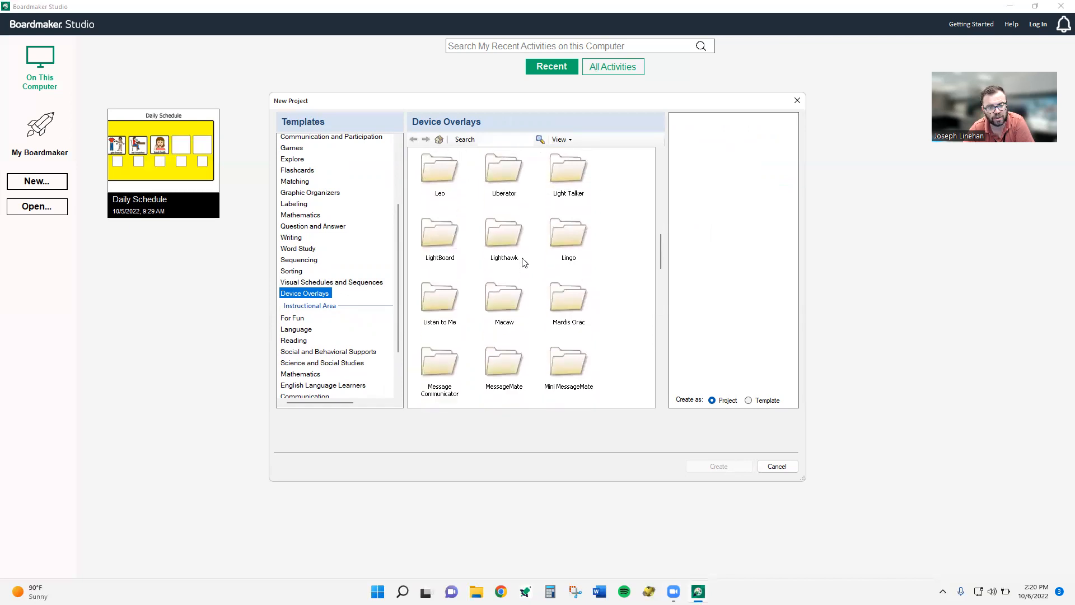
{"action": "scroll", "coordinate": [525, 262], "scroll_direction": "down", "scroll_amount": 4}
{"action": "scroll", "coordinate": [524, 263], "scroll_direction": "down", "scroll_amount": 3}
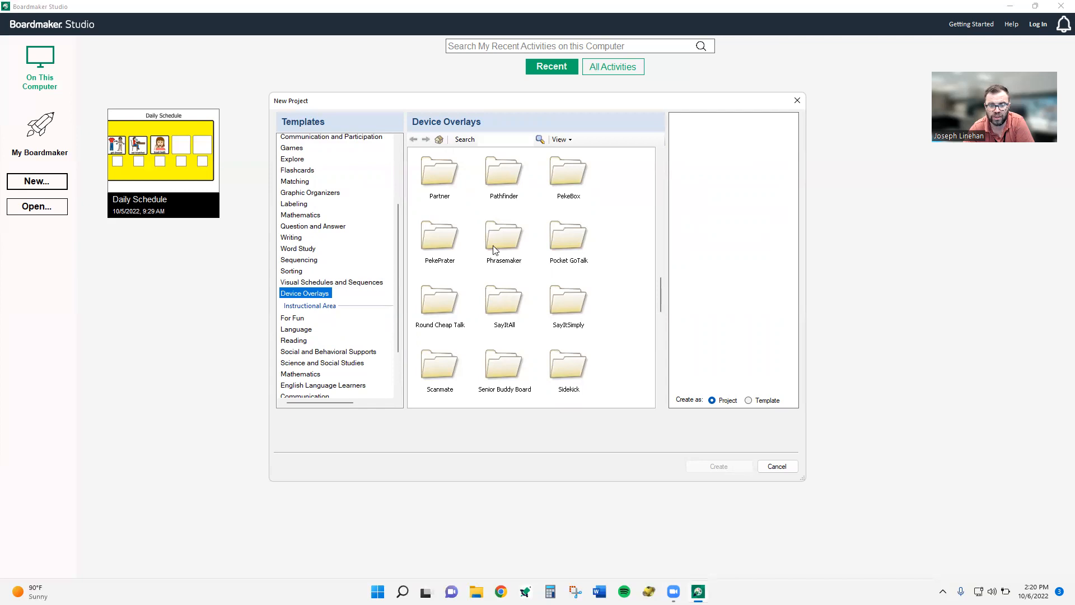
{"action": "scroll", "coordinate": [494, 248], "scroll_direction": "down", "scroll_amount": 3}
{"action": "scroll", "coordinate": [495, 250], "scroll_direction": "down", "scroll_amount": 3}
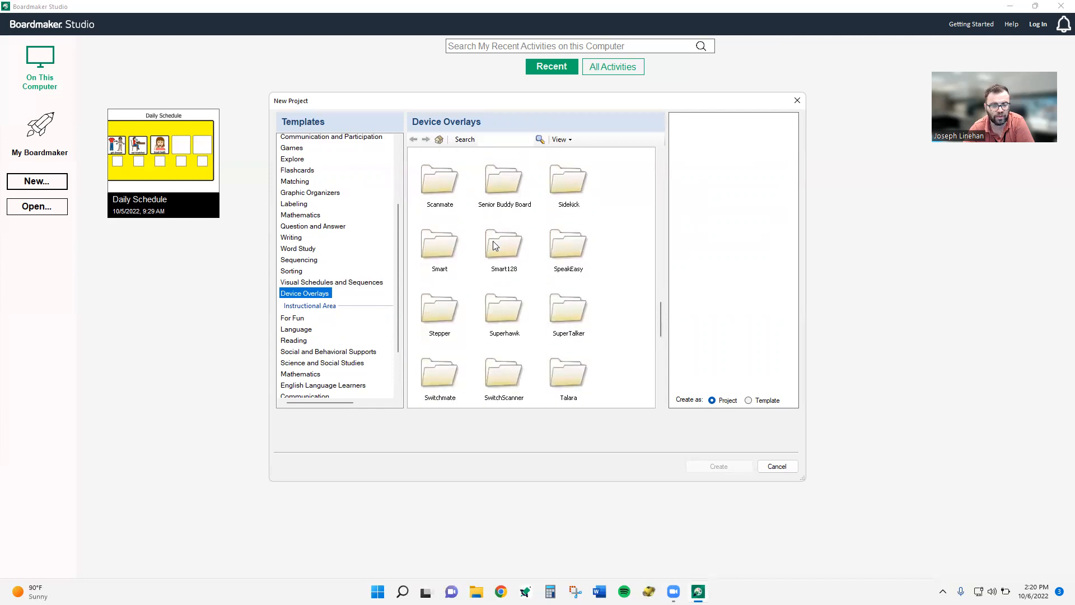
- Create a new project from the Blank template
{"action": "scroll", "coordinate": [334, 240], "scroll_direction": "up", "scroll_amount": 3}
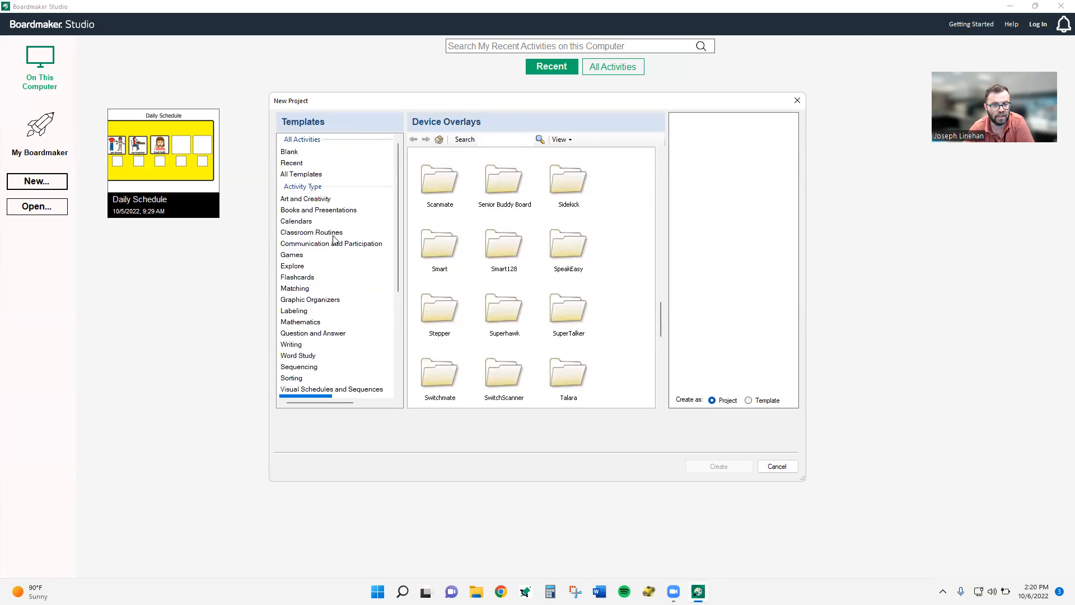
{"action": "left_click", "coordinate": [291, 160]}
{"action": "left_click", "coordinate": [290, 151]}
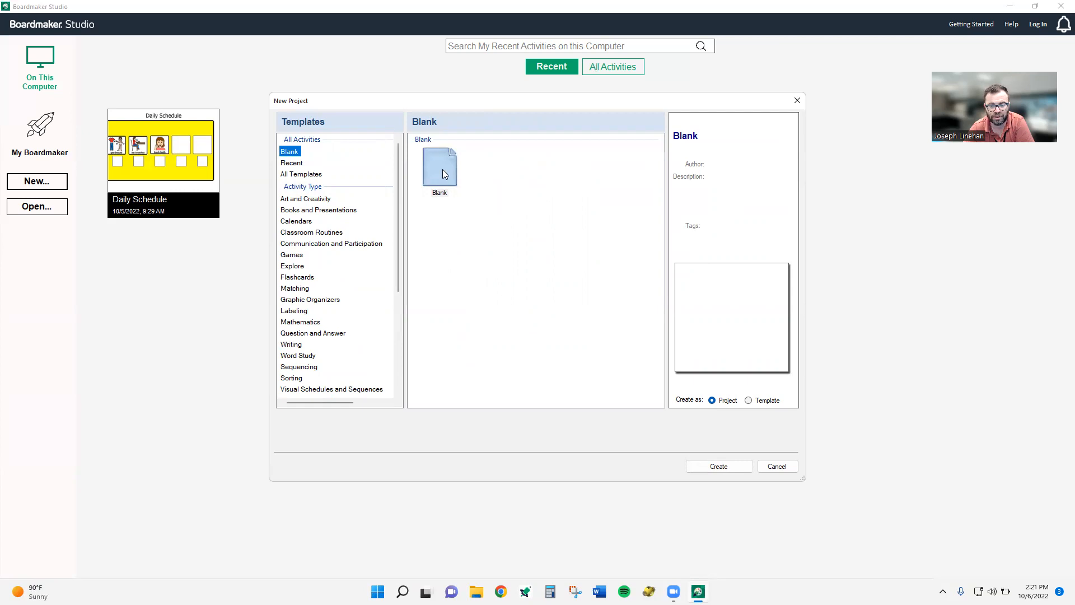
{"action": "left_click", "coordinate": [731, 465]}
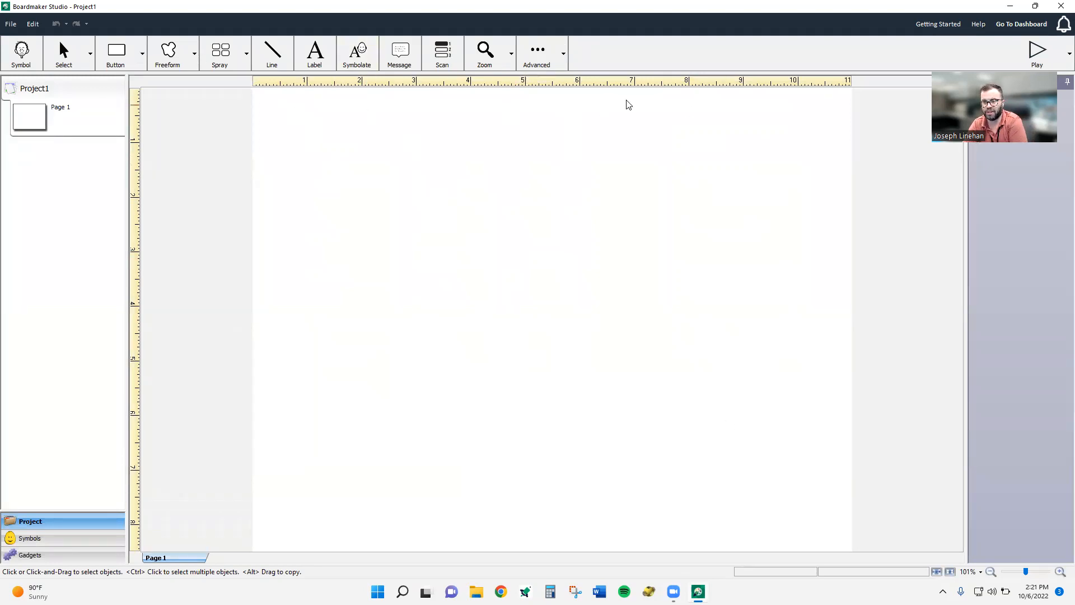
- Turn on the grid display in the interface setup options and inspect the grid dots on the page up close
{"action": "left_click", "coordinate": [12, 26]}
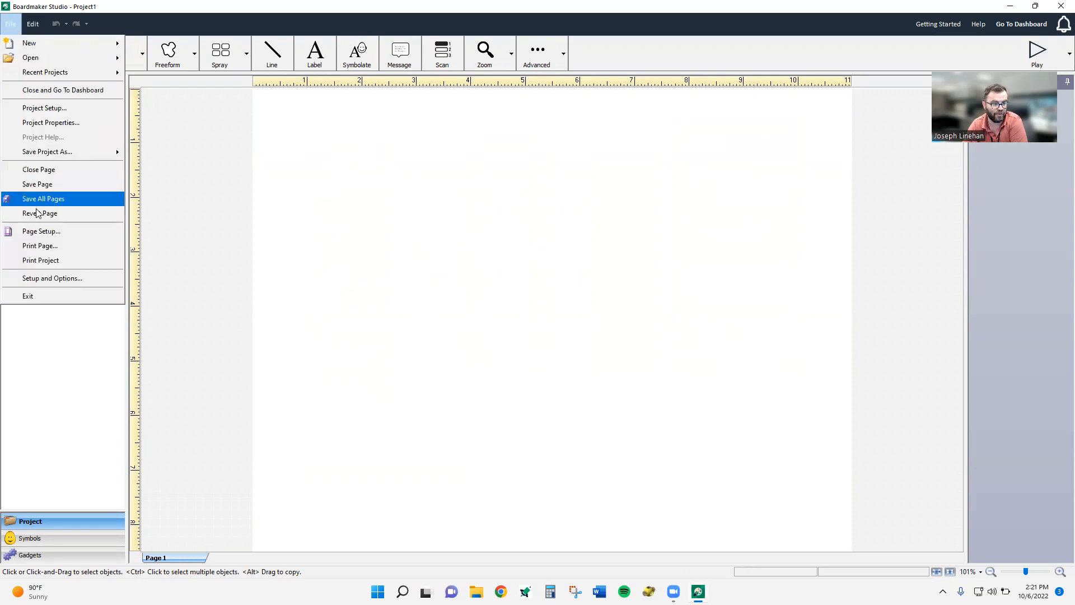
{"action": "left_click", "coordinate": [53, 278]}
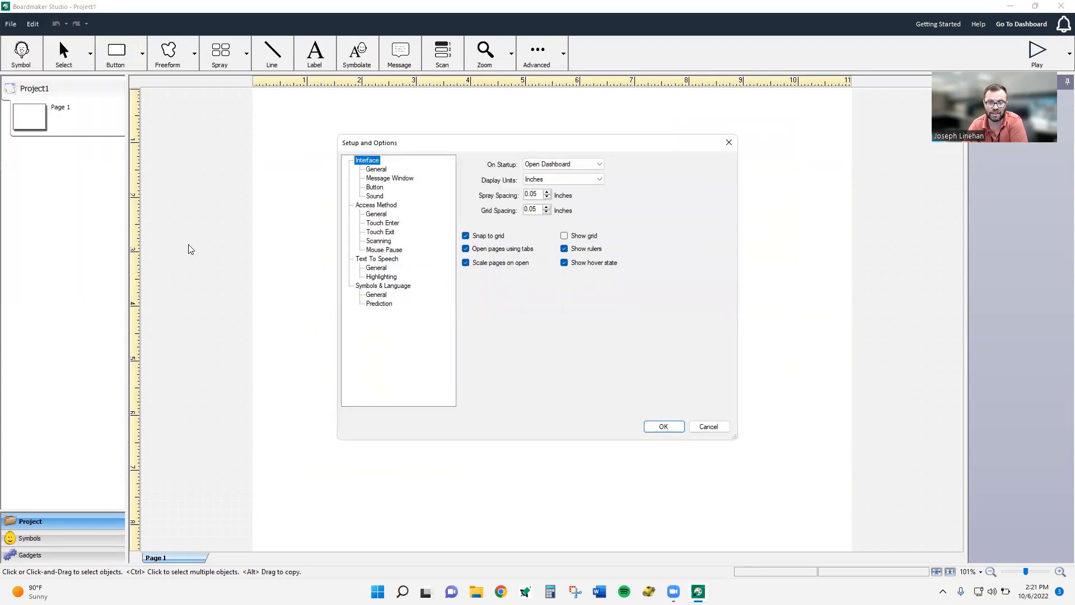
{"action": "left_click", "coordinate": [374, 286]}
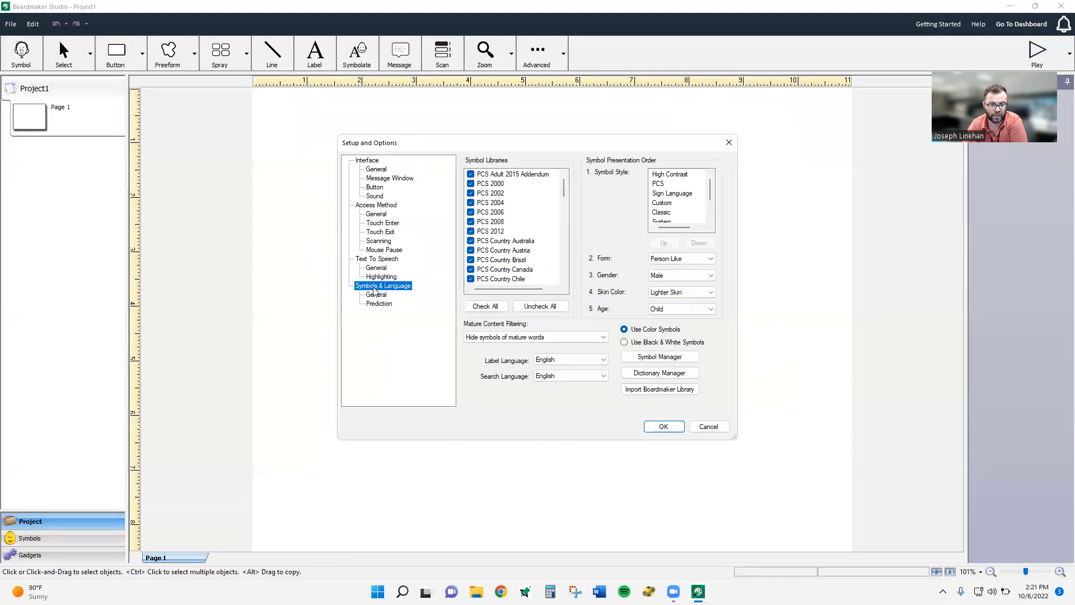
{"action": "left_click", "coordinate": [374, 161]}
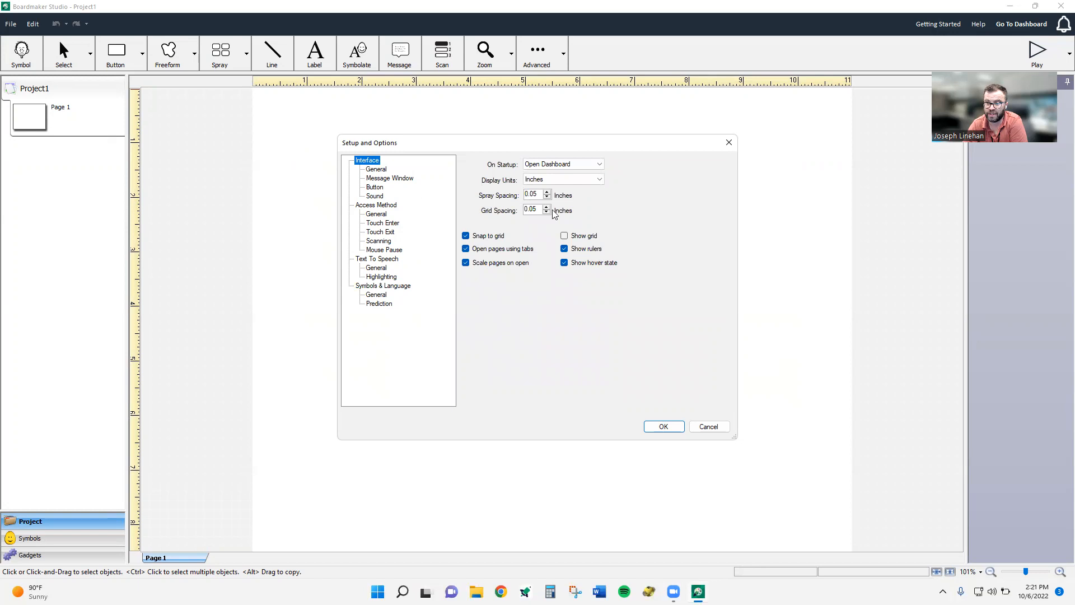
{"action": "left_click", "coordinate": [565, 250]}
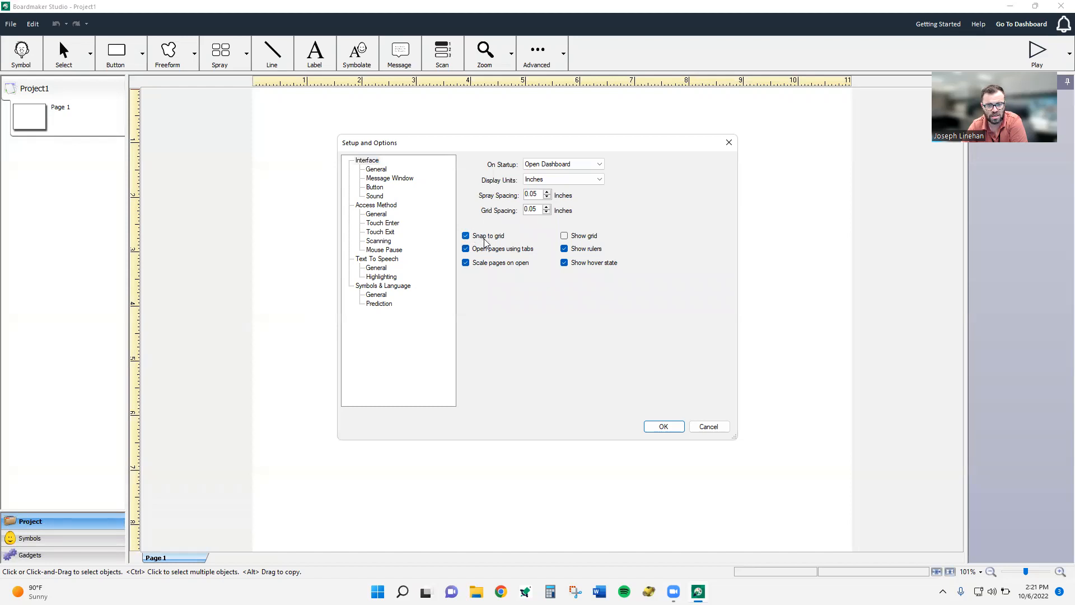
{"action": "left_click", "coordinate": [564, 236]}
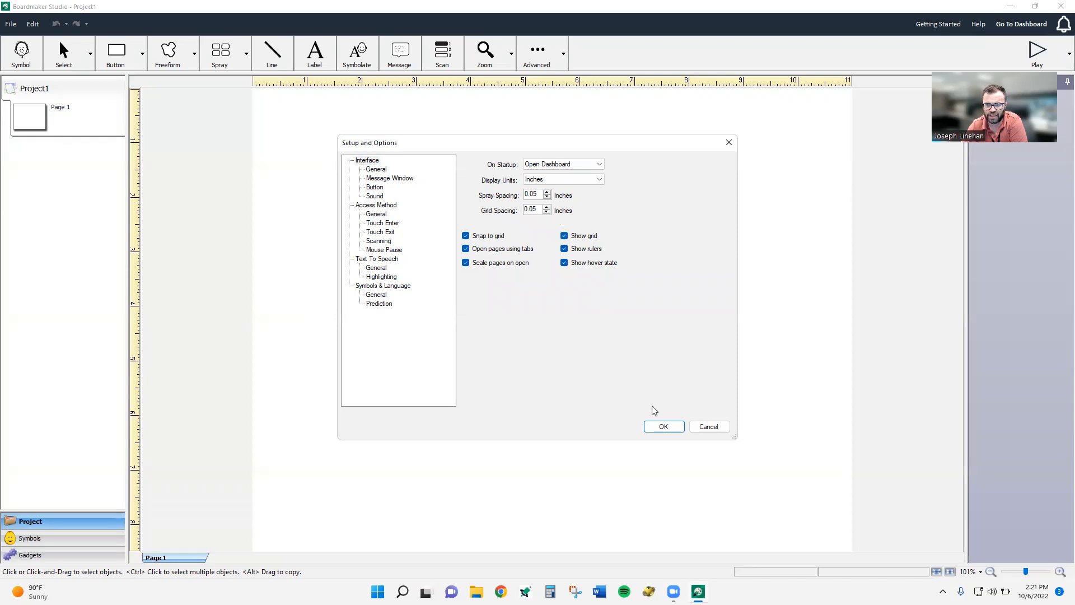
{"action": "left_click", "coordinate": [663, 427]}
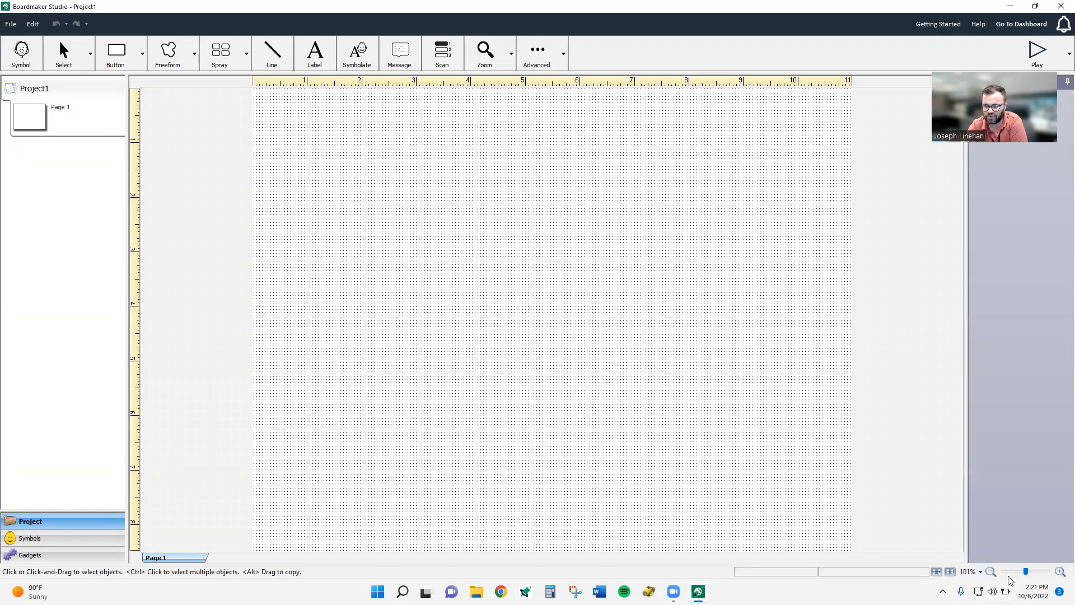
{"action": "left_click_drag", "start_coordinate": [1026, 571], "coordinate": [1047, 571]}
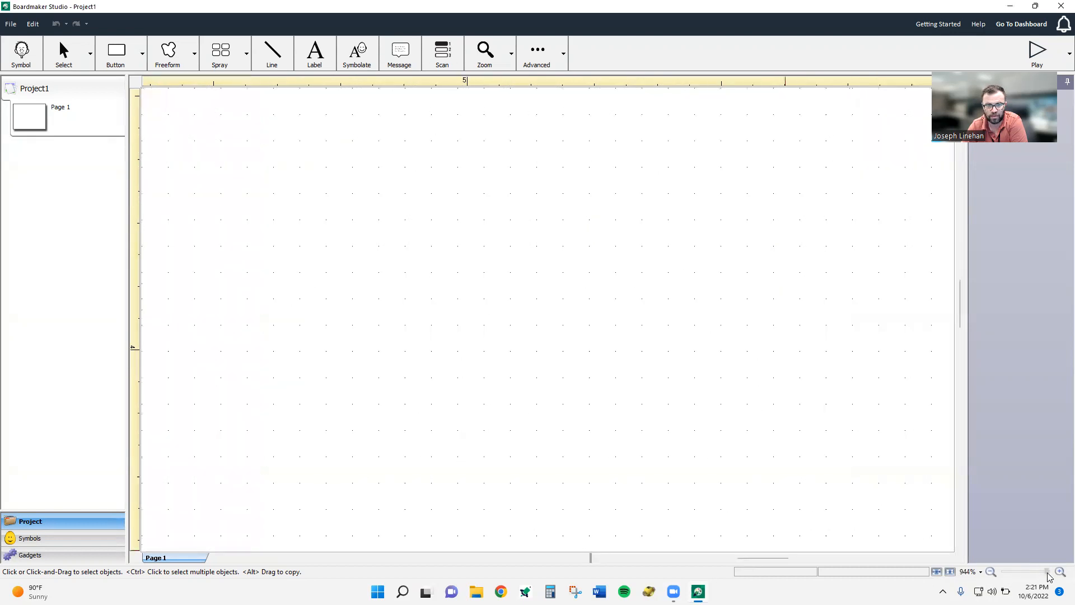
{"action": "left_click_drag", "start_coordinate": [1047, 573], "coordinate": [1023, 573]}
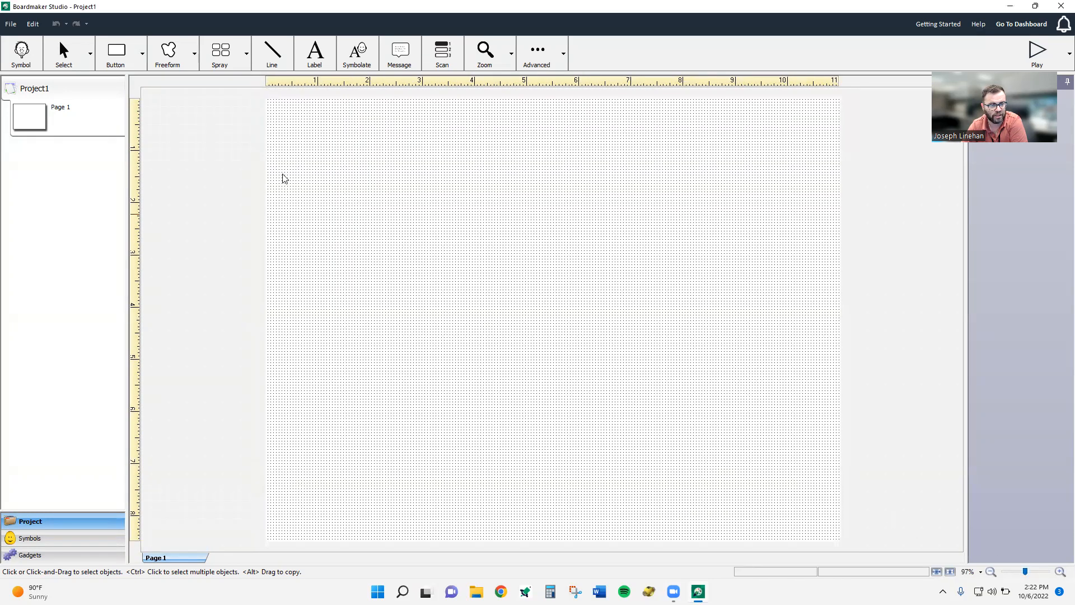
- Reopen the setup options and turn off the grid display in the interface settings
{"action": "left_click", "coordinate": [11, 24]}
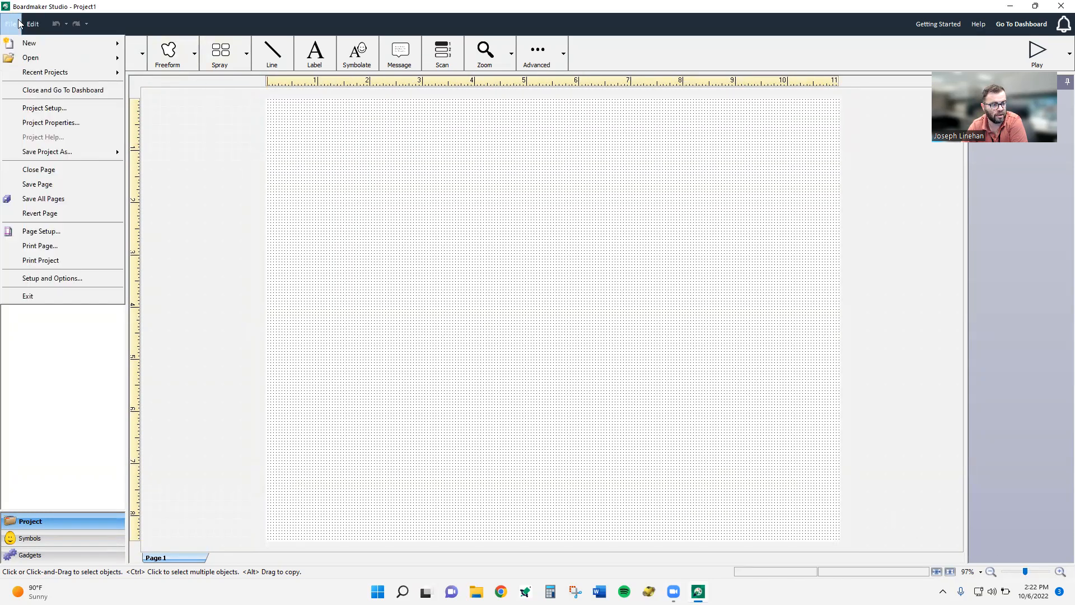
{"action": "left_click", "coordinate": [63, 276]}
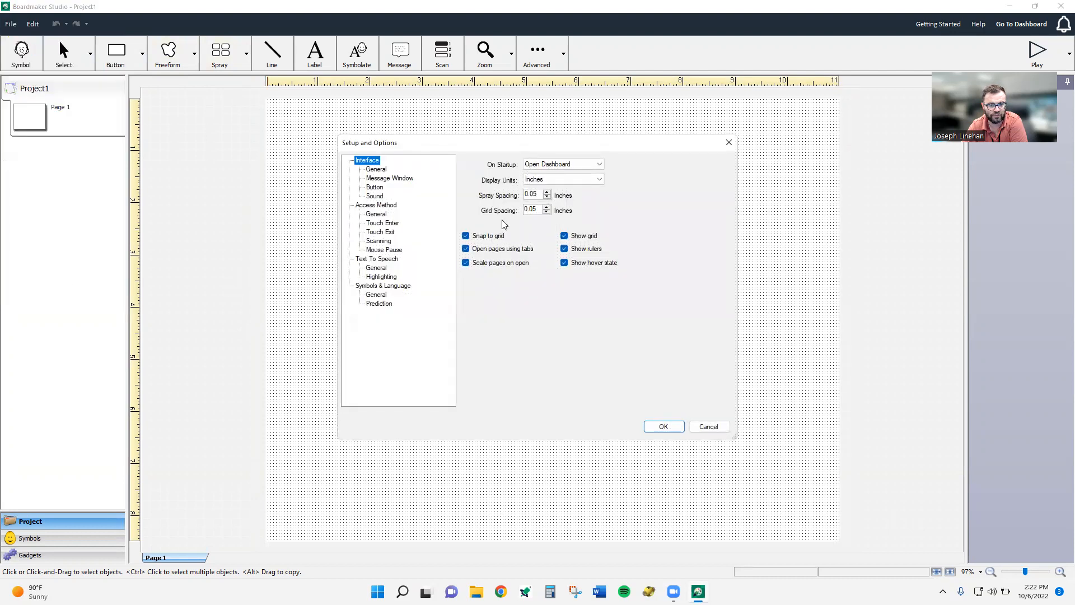
{"action": "left_click", "coordinate": [564, 235]}
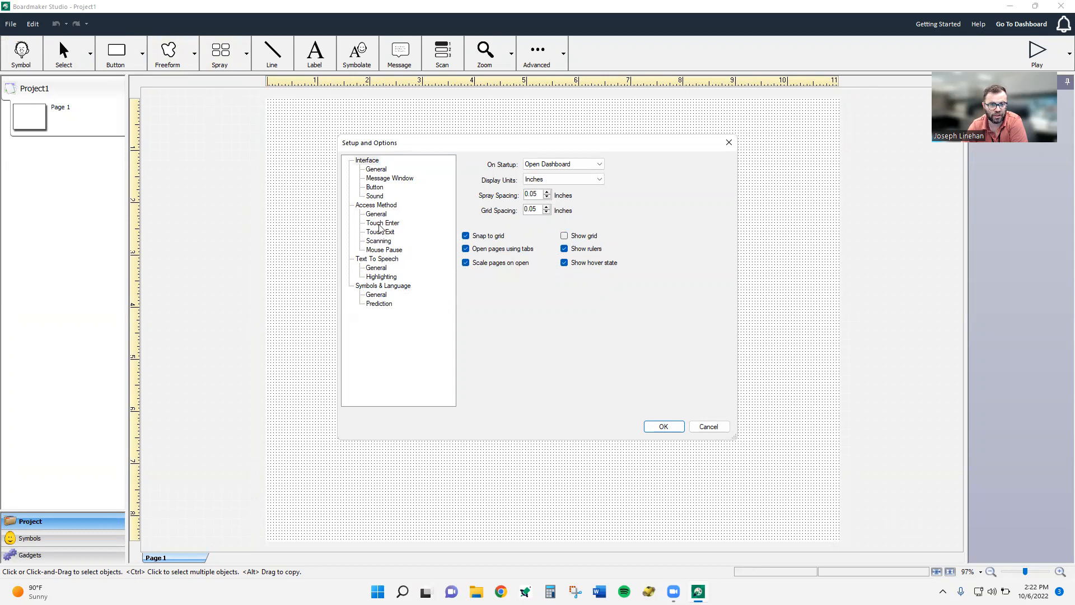
- Examine the Symbols & Language settings, covering the available symbol libraries and the symbol styles in the presentation order
{"action": "left_click", "coordinate": [385, 287]}
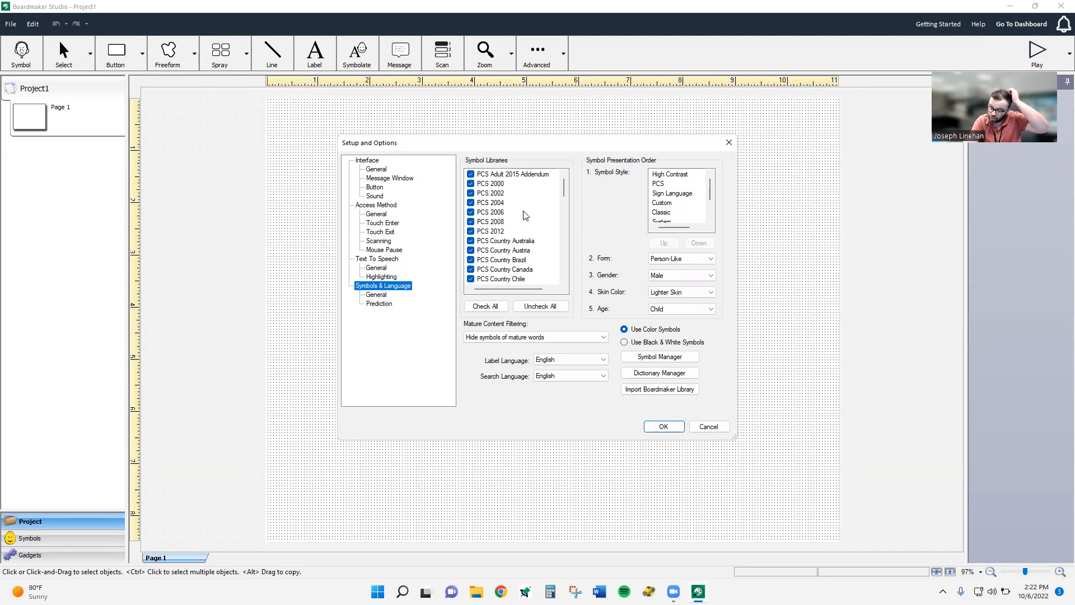
{"action": "scroll", "coordinate": [551, 216], "scroll_direction": "down", "scroll_amount": 10}
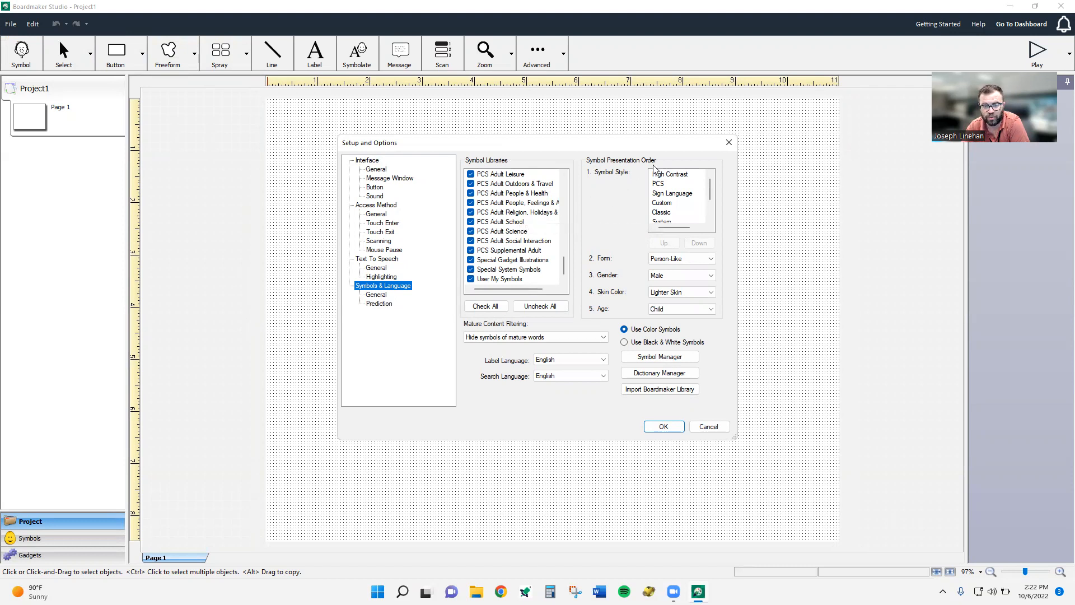
{"action": "left_click_drag", "start_coordinate": [709, 190], "coordinate": [710, 192]}
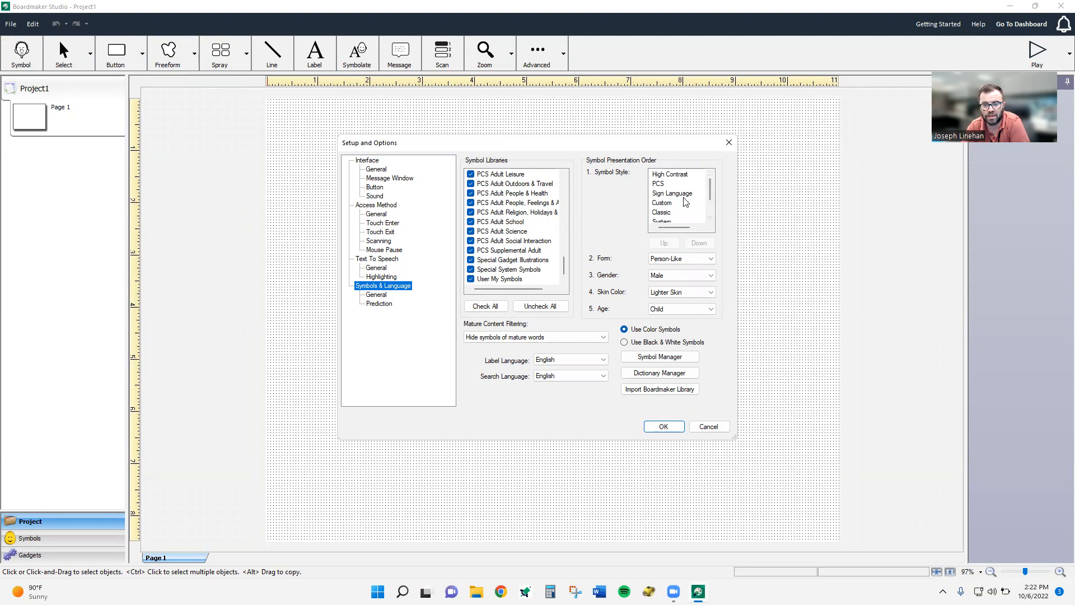
{"action": "left_click", "coordinate": [671, 177]}
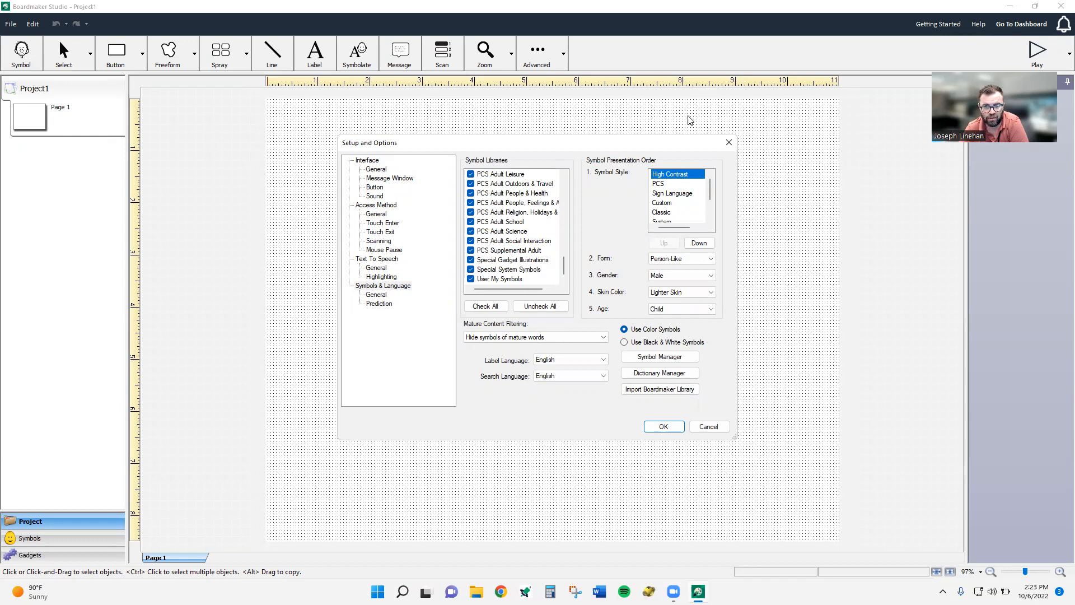
{"action": "left_click", "coordinate": [675, 187]}
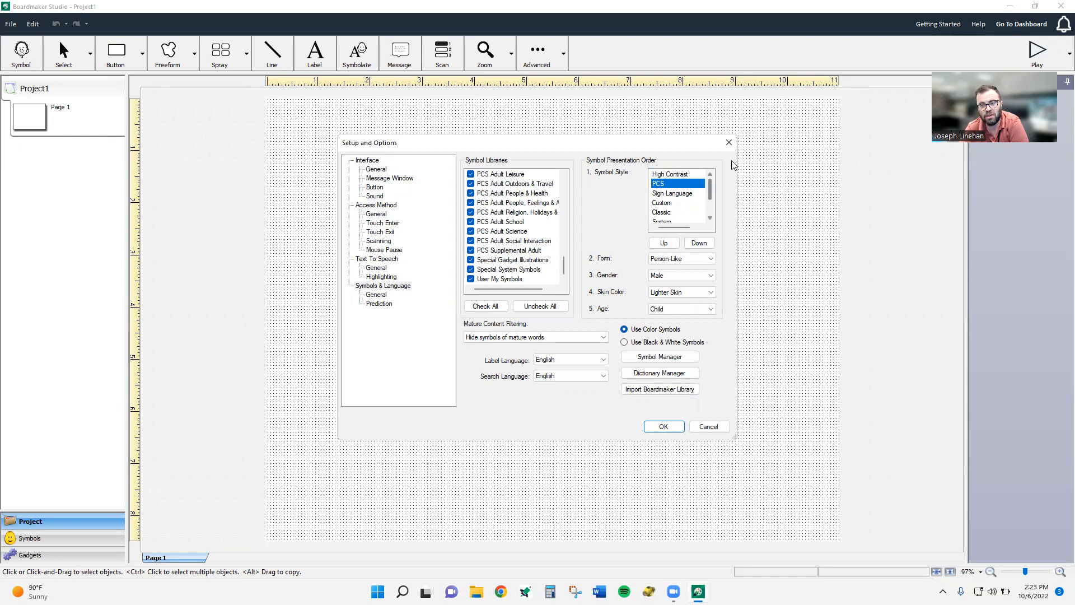
{"action": "left_click", "coordinate": [694, 195]}
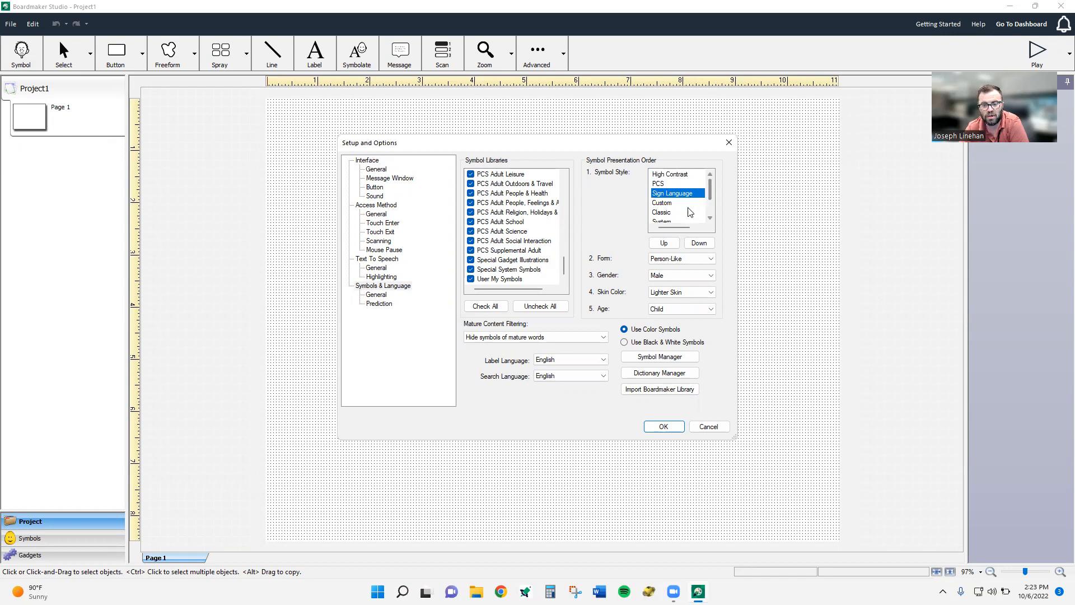
{"action": "scroll", "coordinate": [661, 197], "scroll_direction": "down", "scroll_amount": 1}
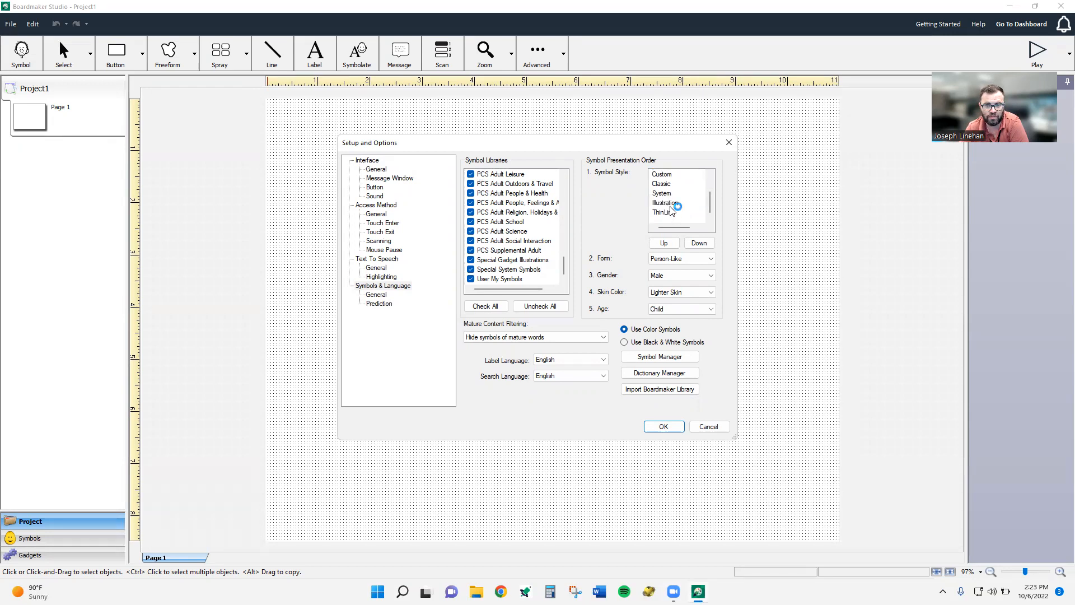
{"action": "scroll", "coordinate": [674, 218], "scroll_direction": "up", "scroll_amount": 1}
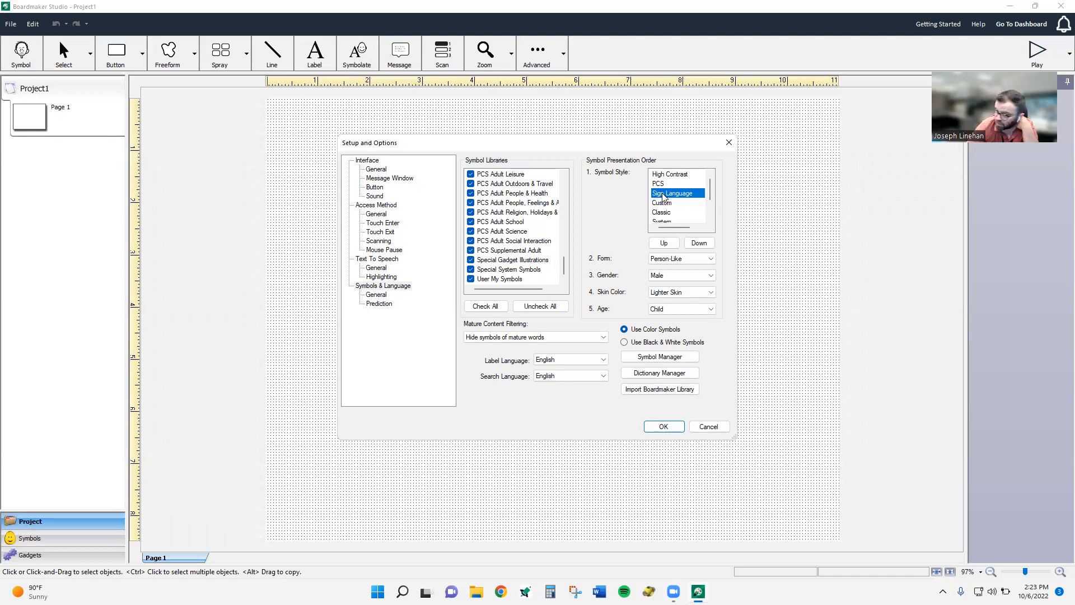
{"action": "left_click", "coordinate": [676, 178]}
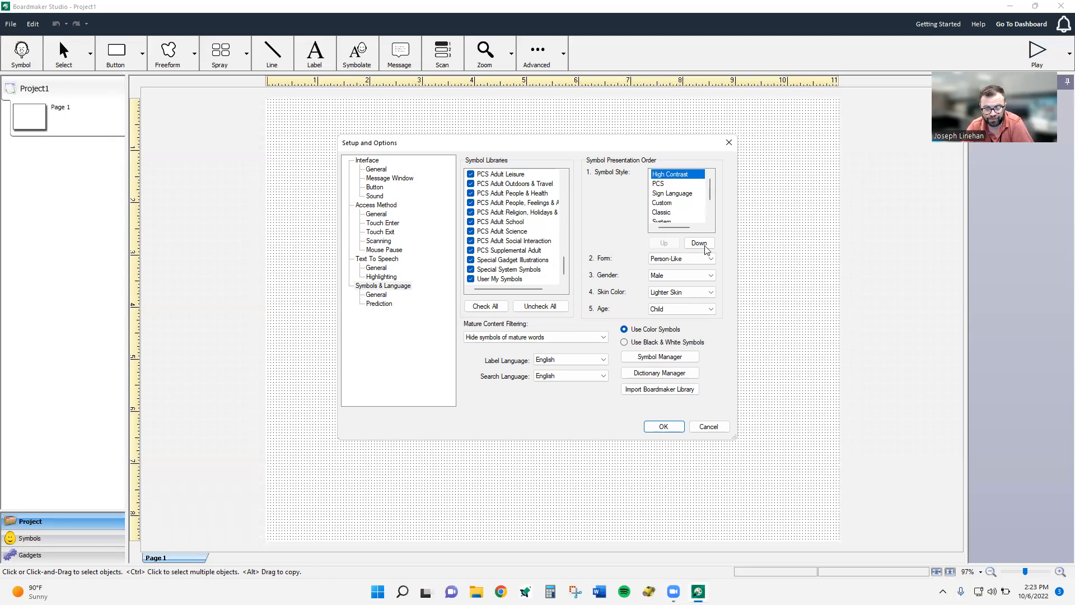
- Review the skin color choices, and try Adult as the preferred symbol age before returning it to Child
{"action": "left_click", "coordinate": [709, 294]}
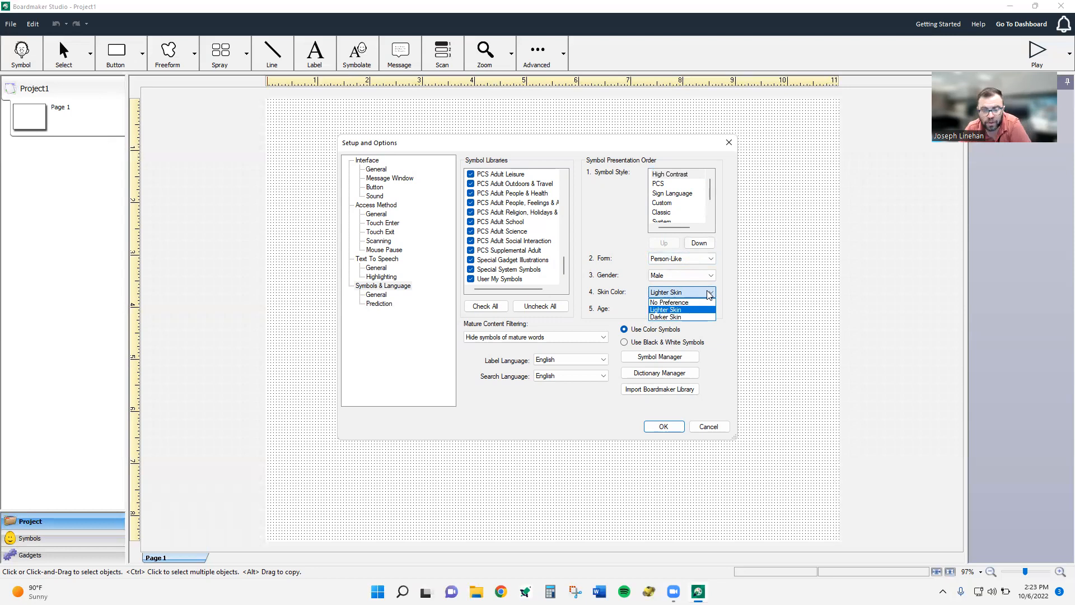
{"action": "left_click", "coordinate": [704, 309]}
{"action": "left_click", "coordinate": [704, 310]}
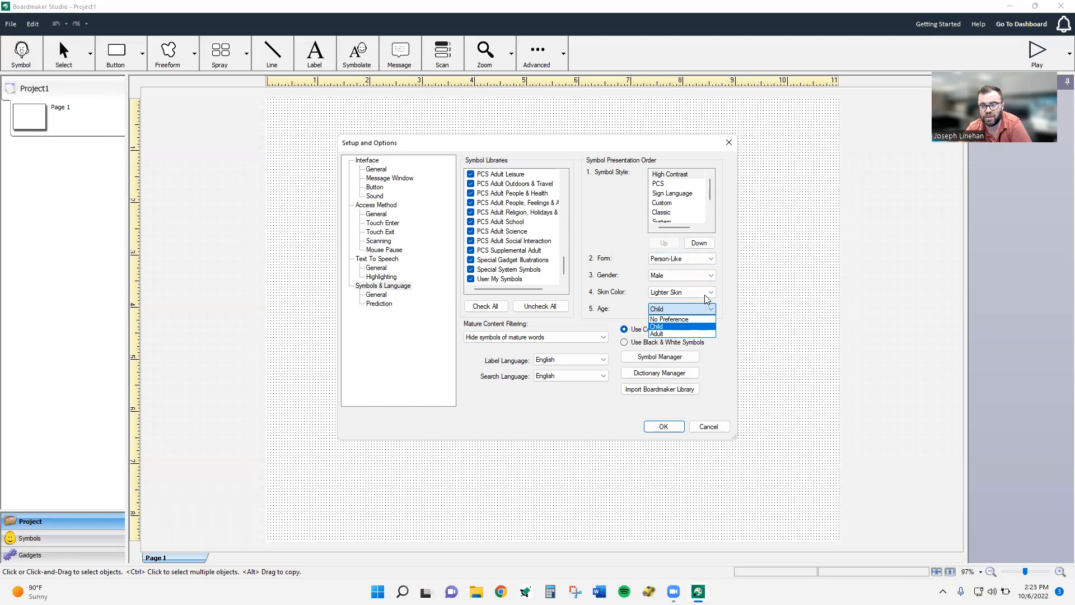
{"action": "left_click", "coordinate": [705, 334]}
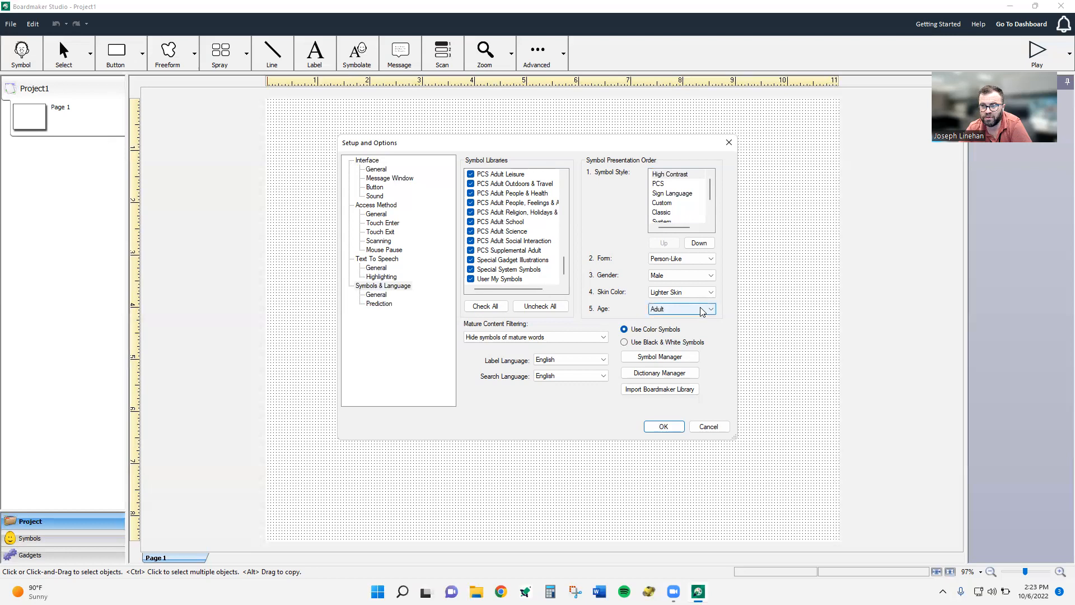
{"action": "left_click", "coordinate": [702, 311]}
{"action": "left_click", "coordinate": [701, 329]}
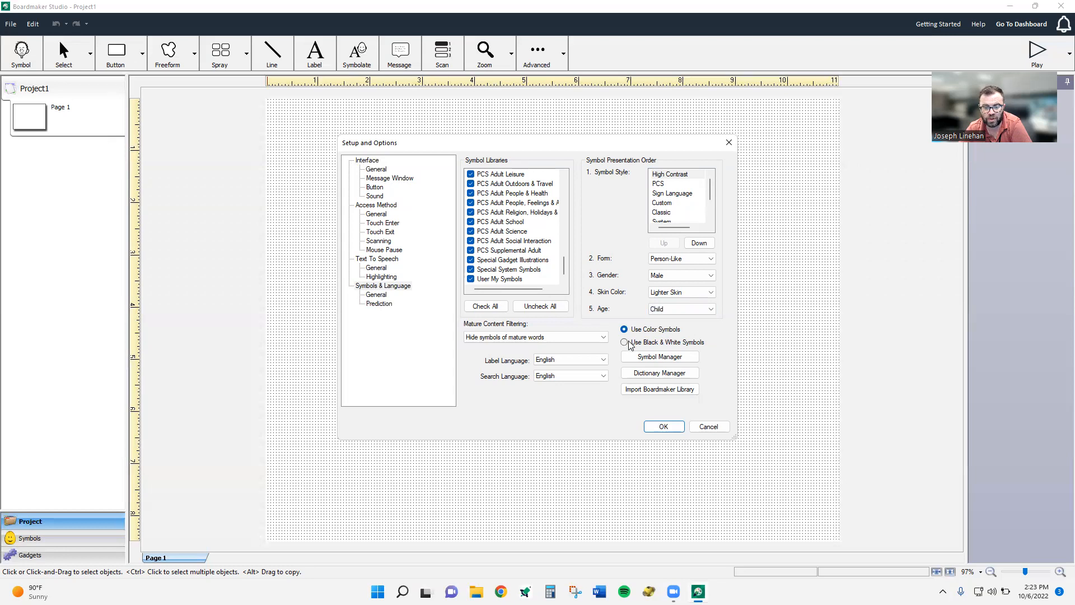
- Set the label language for symbols to Spanish
{"action": "left_click", "coordinate": [603, 360]}
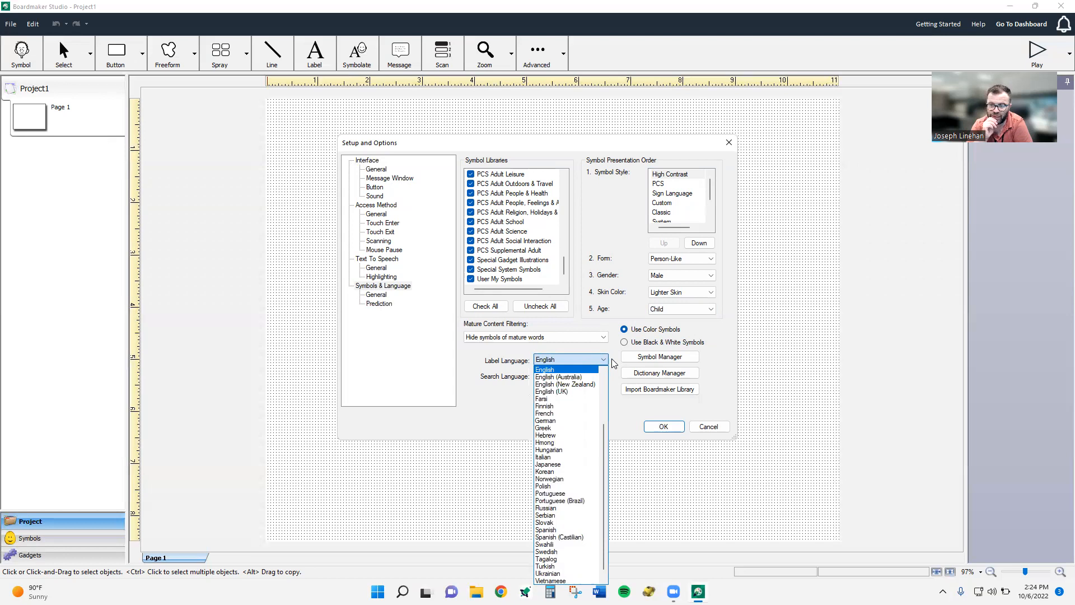
{"action": "left_click", "coordinate": [561, 529]}
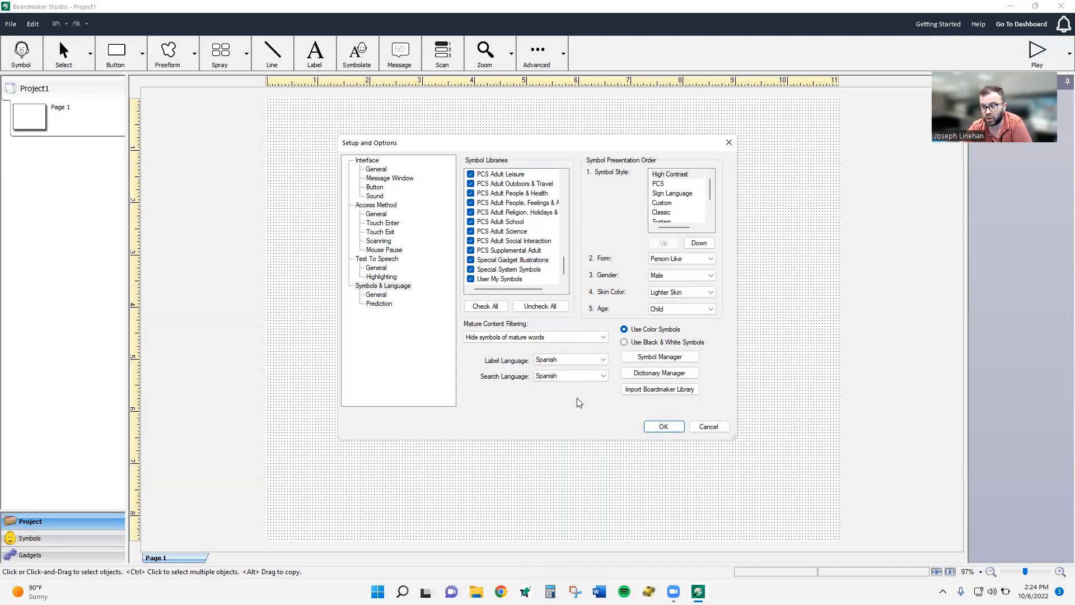
- Set the label language for symbols back to English and apply the setup options
{"action": "left_click", "coordinate": [591, 361]}
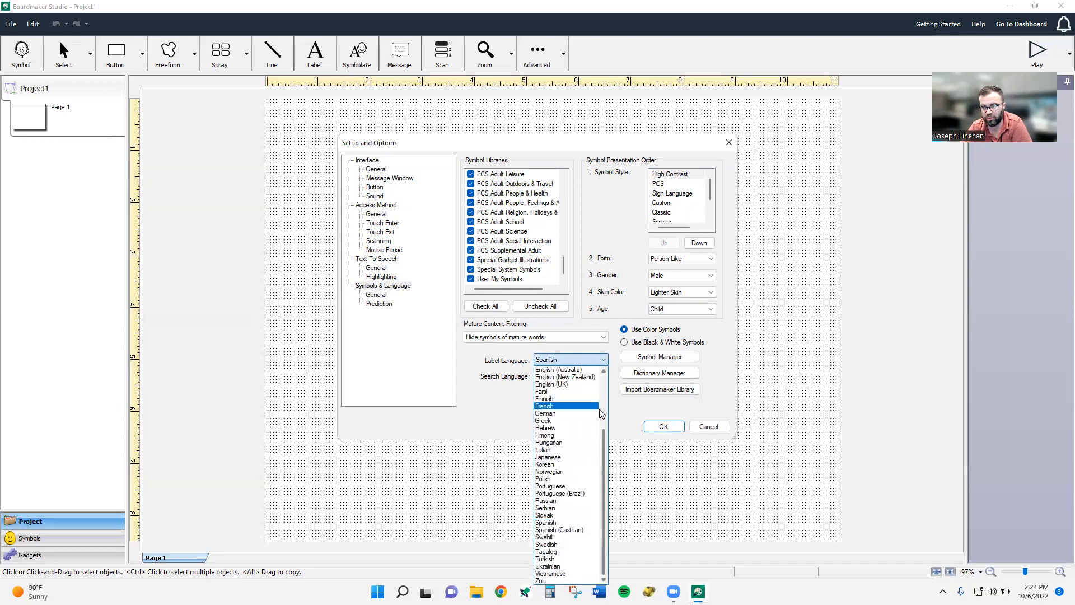
{"action": "scroll", "coordinate": [598, 466], "scroll_direction": "up", "scroll_amount": 1}
{"action": "scroll", "coordinate": [598, 466], "scroll_direction": "up", "scroll_amount": 3}
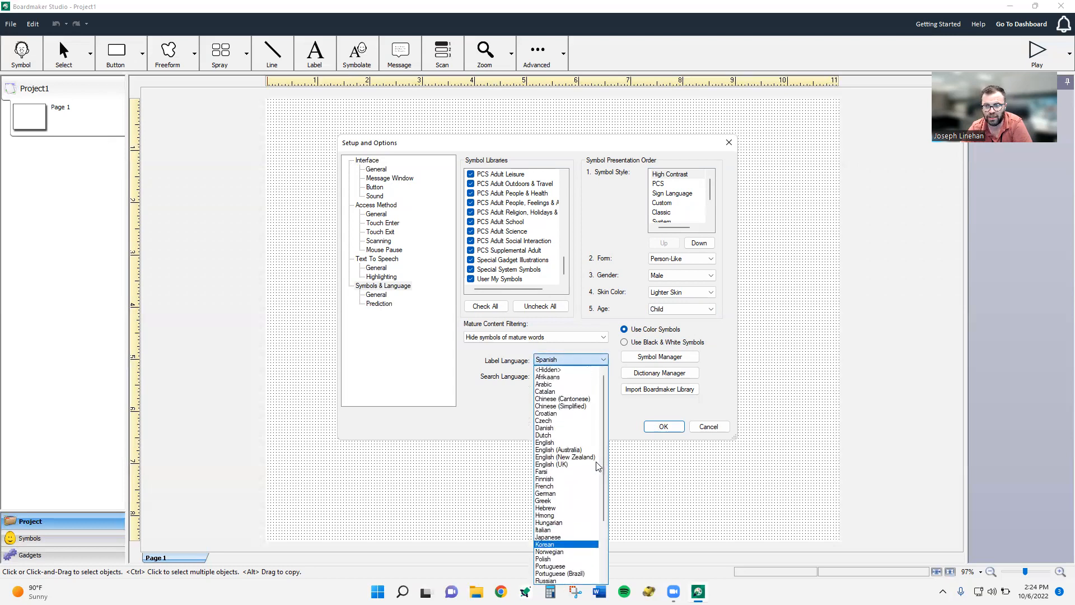
{"action": "left_click", "coordinate": [575, 441]}
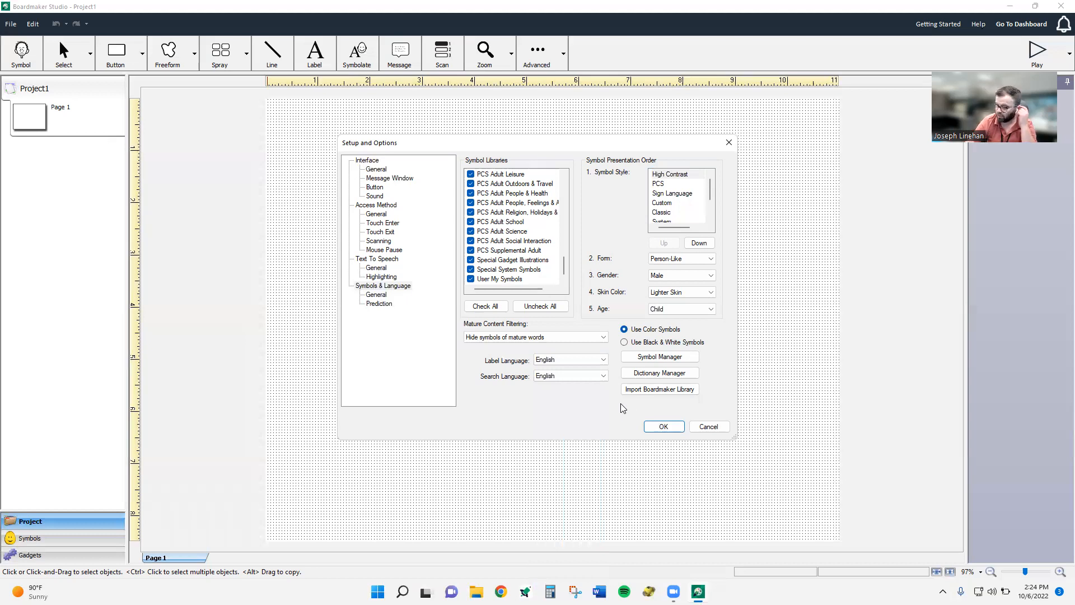
{"action": "left_click", "coordinate": [664, 427]}
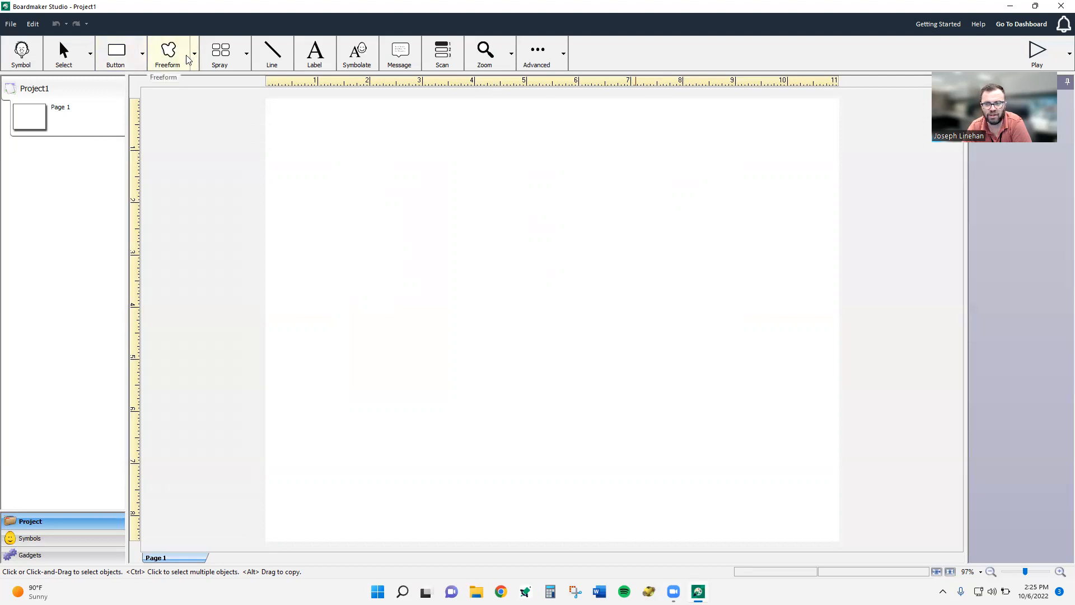
- Draw a closed freeform shape about 3.8 by 3 inches on the page and delete it
{"action": "left_click", "coordinate": [168, 51]}
{"action": "mouse_move", "coordinate": [482, 186]}
{"action": "left_mouse_down"}
{"action": "mouse_move", "coordinate": [409, 169]}
{"action": "mouse_move", "coordinate": [390, 243]}
{"action": "mouse_move", "coordinate": [459, 295]}
{"action": "mouse_move", "coordinate": [525, 324]}
{"action": "mouse_move", "coordinate": [566, 280]}
{"action": "mouse_move", "coordinate": [526, 206]}
{"action": "mouse_move", "coordinate": [468, 177]}
{"action": "left_mouse_up"}
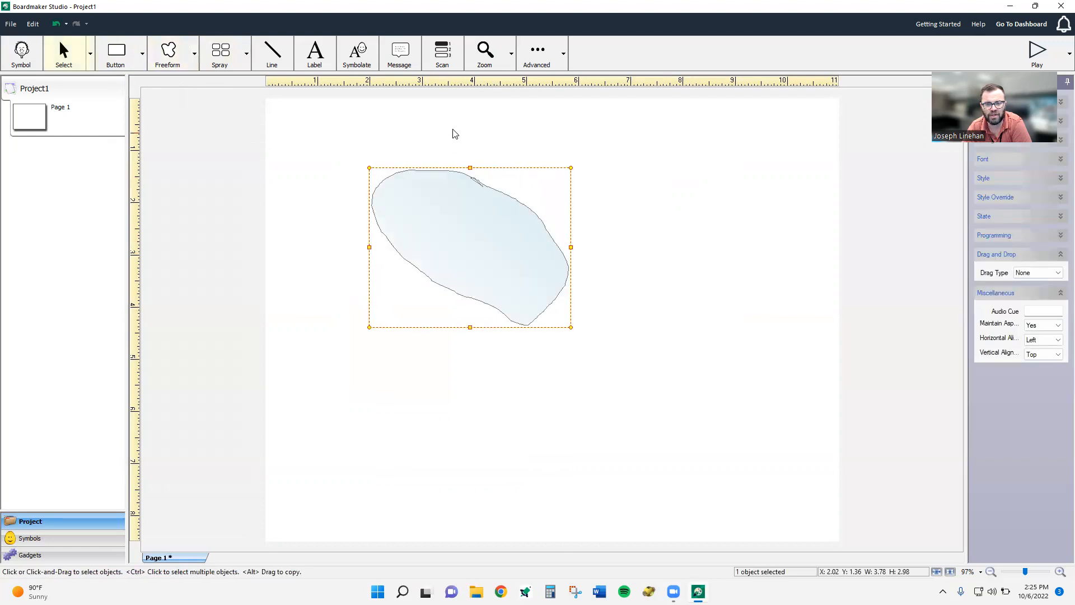
{"action": "double_click", "coordinate": [513, 168]}
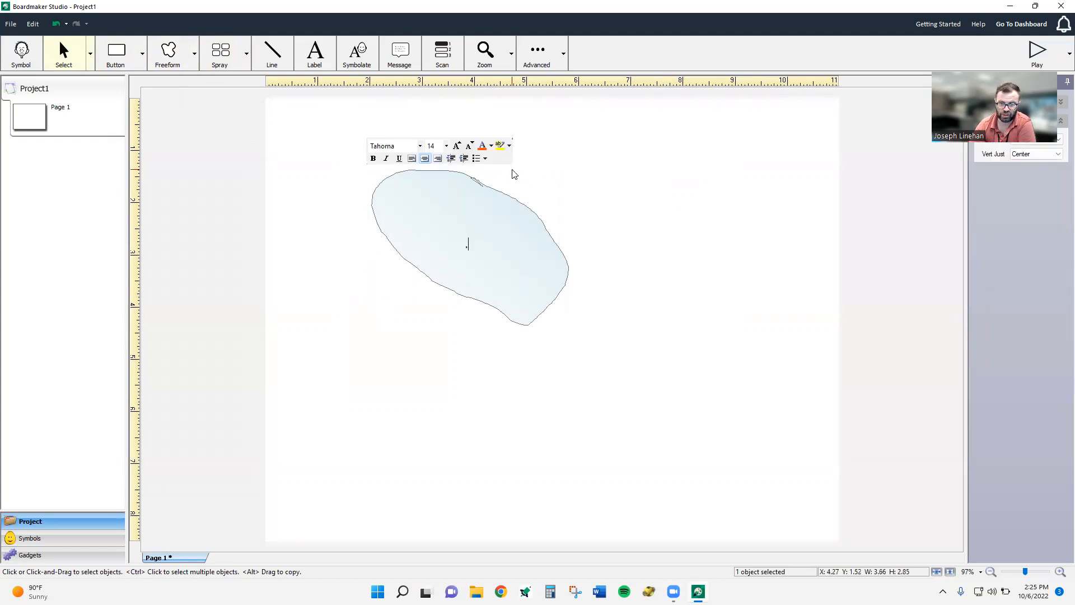
{"action": "key", "text": "Escape"}
{"action": "double_click", "coordinate": [442, 215]}
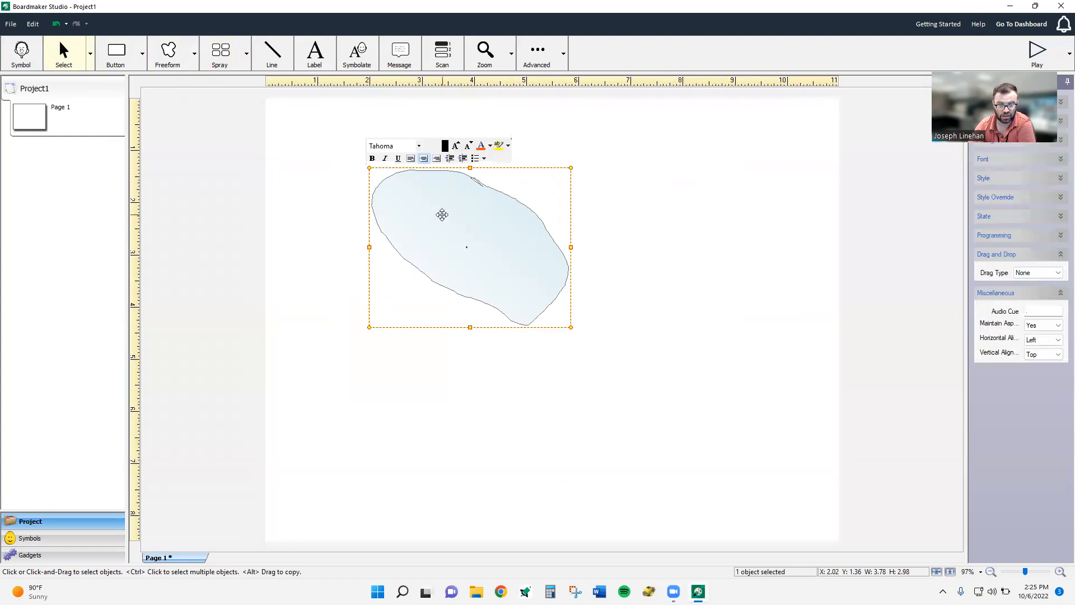
{"action": "key", "text": "Escape"}
{"action": "right_click", "coordinate": [443, 217]}
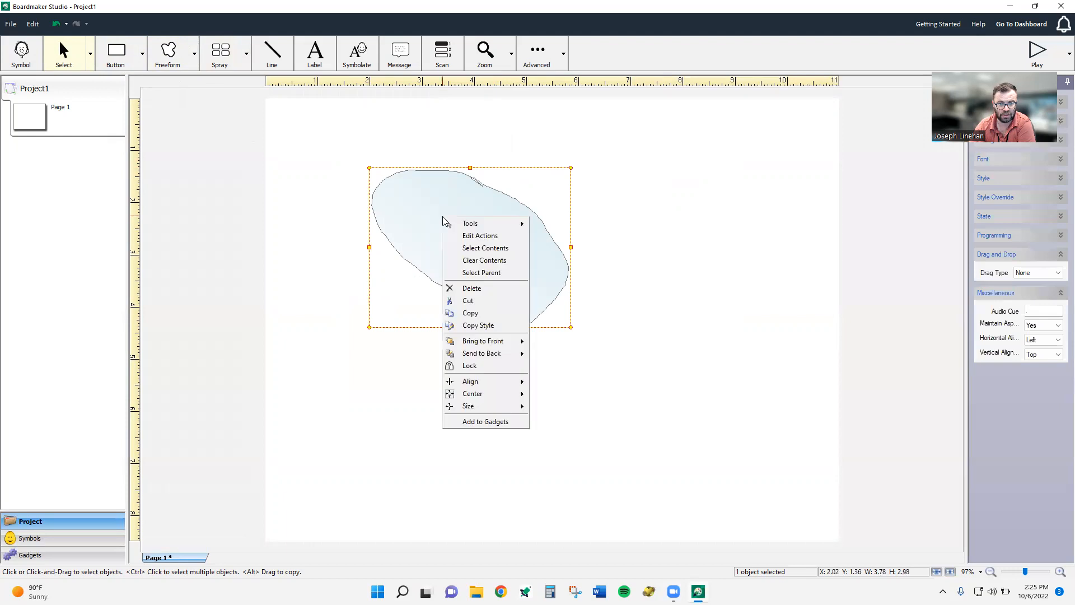
{"action": "left_click", "coordinate": [491, 289]}
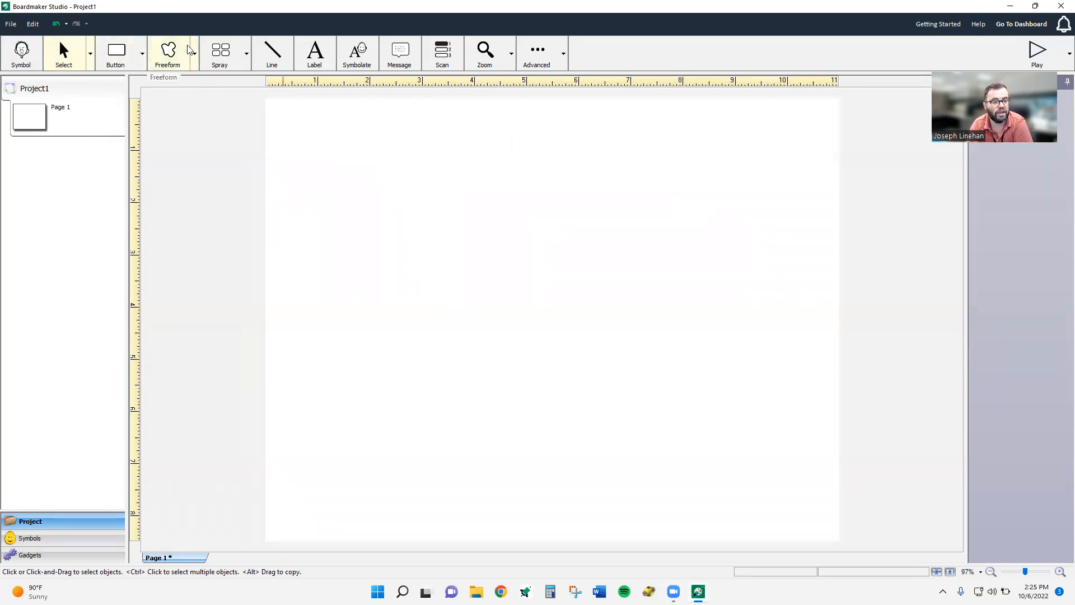
- Draw a button about 2.2 by 2.1 inches and spray it into a three-by-three grid of buttons
{"action": "left_click", "coordinate": [220, 53]}
{"action": "left_click", "coordinate": [137, 66]}
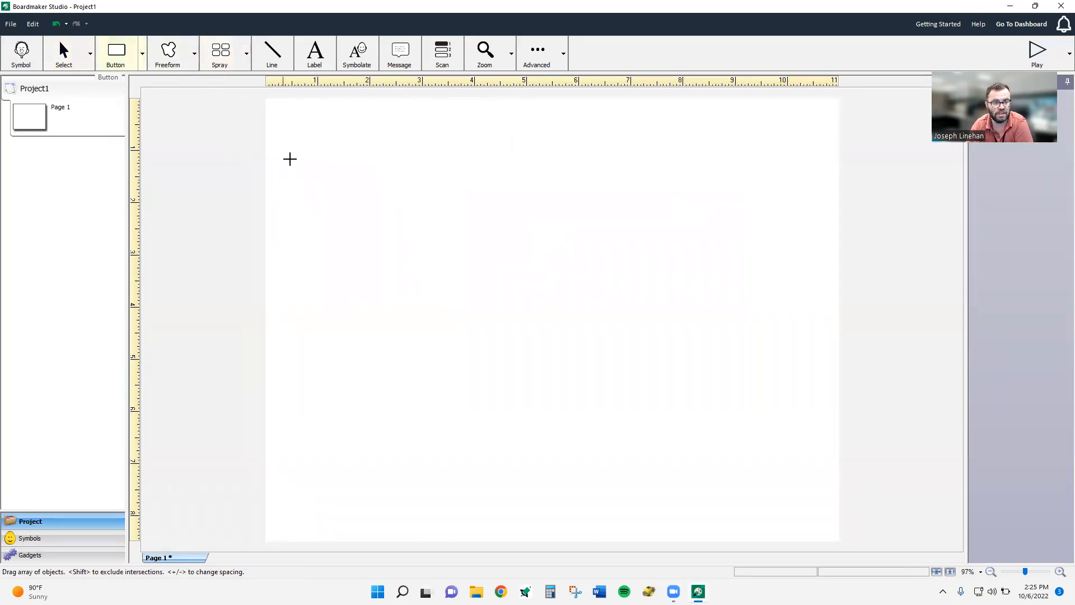
{"action": "left_click_drag", "start_coordinate": [338, 151], "coordinate": [454, 262]}
{"action": "left_click", "coordinate": [218, 61]}
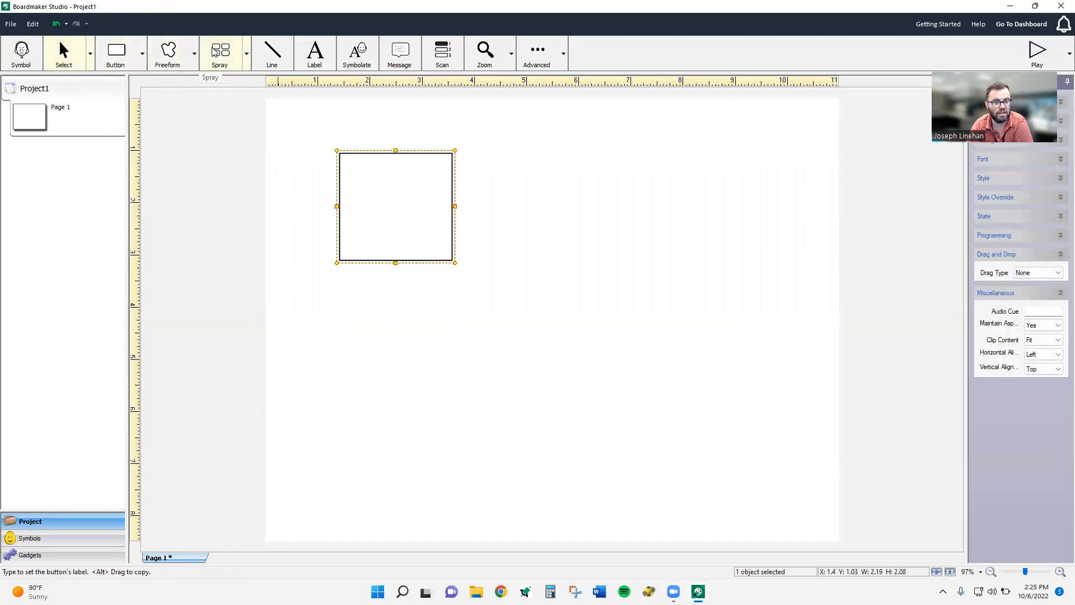
{"action": "left_click_drag", "start_coordinate": [425, 211], "coordinate": [629, 386]}
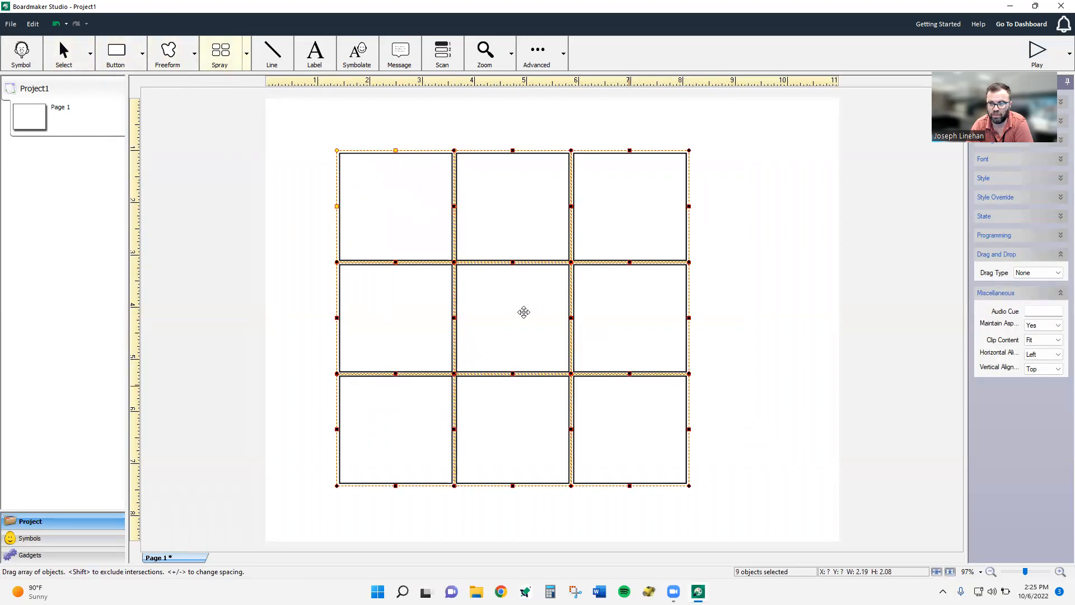
- Select all nine sprayed buttons and delete them from the page
{"action": "mouse_move", "coordinate": [763, 483]}
{"action": "left_mouse_down"}
{"action": "mouse_move", "coordinate": [445, 194]}
{"action": "mouse_move", "coordinate": [360, 163]}
{"action": "left_mouse_up"}
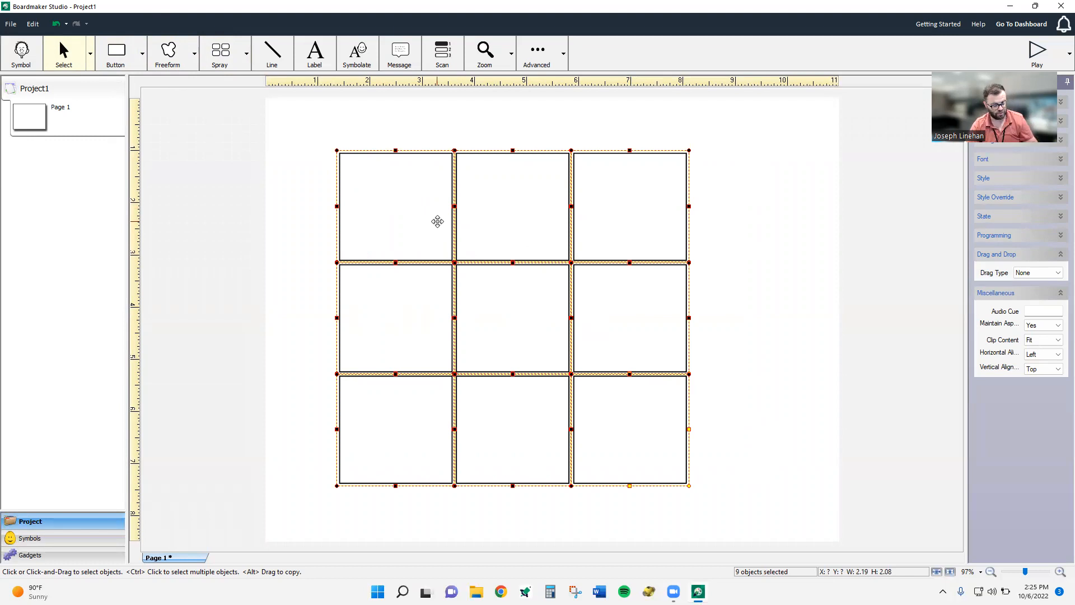
{"action": "key", "text": "Delete"}
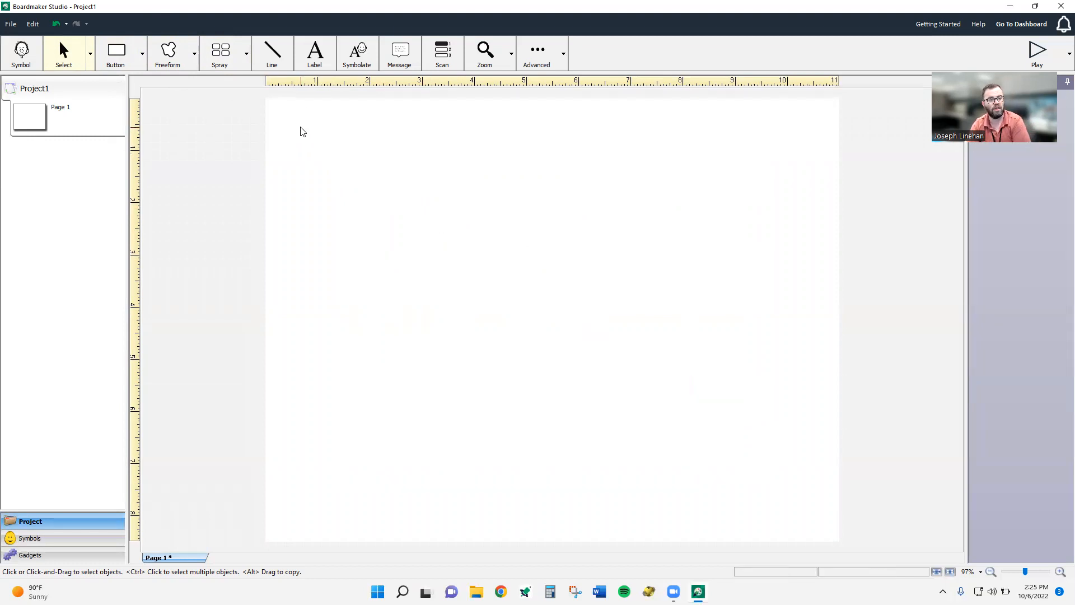
- Draw a diagonal line across a box about 6.8 by 4.5 inches and delete it
{"action": "left_click", "coordinate": [271, 51]}
{"action": "left_click_drag", "start_coordinate": [351, 168], "coordinate": [710, 407]}
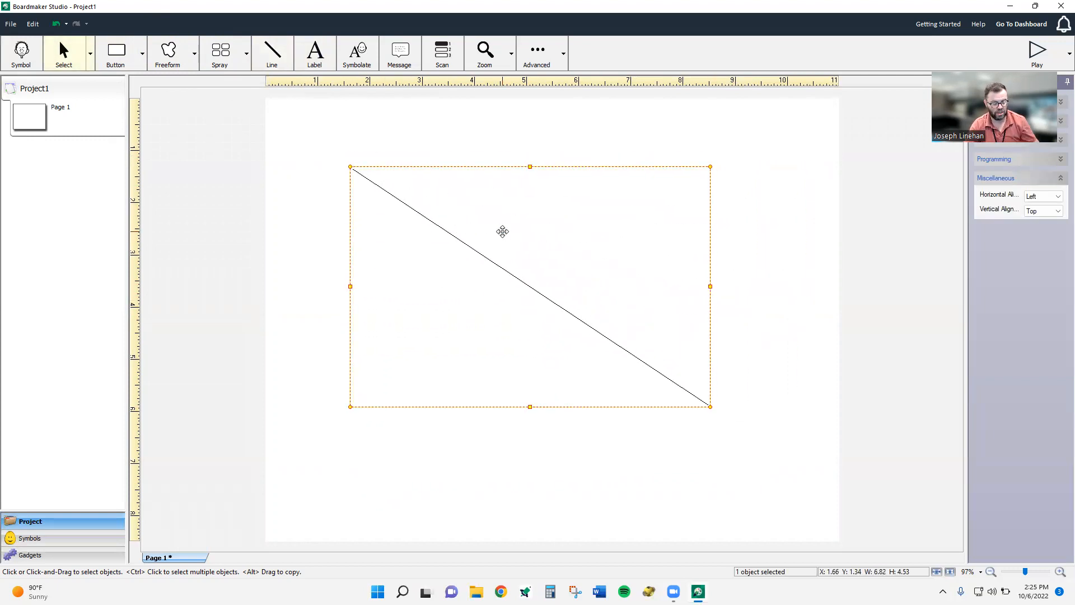
{"action": "key", "text": "Delete"}
- Place a label near the page's upper edge and enlarge it to about 1.6 by 0.8 inches
{"action": "left_click", "coordinate": [326, 67]}
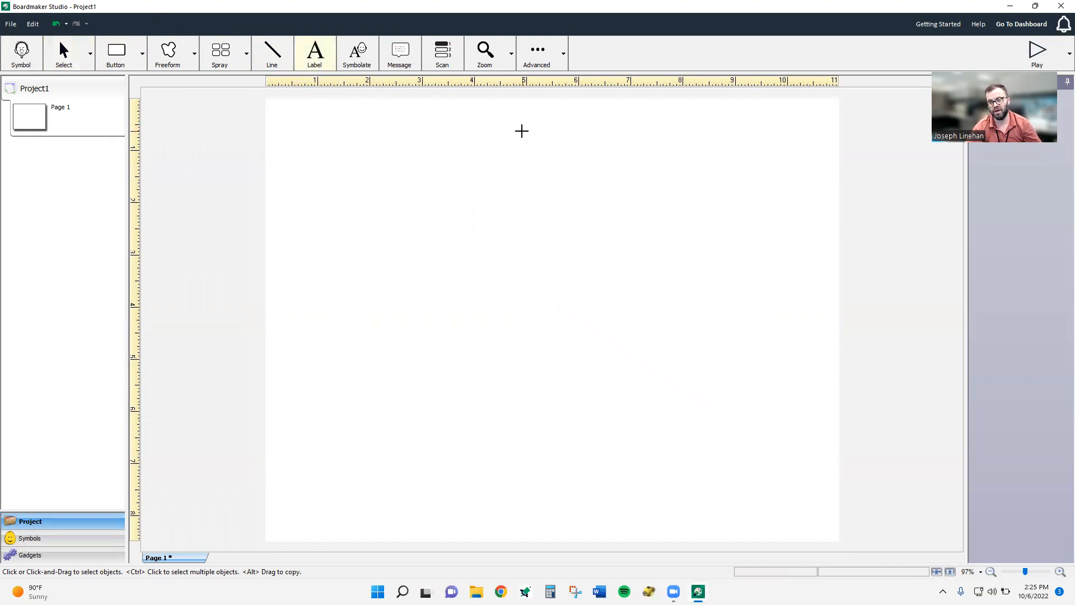
{"action": "left_click", "coordinate": [484, 142]}
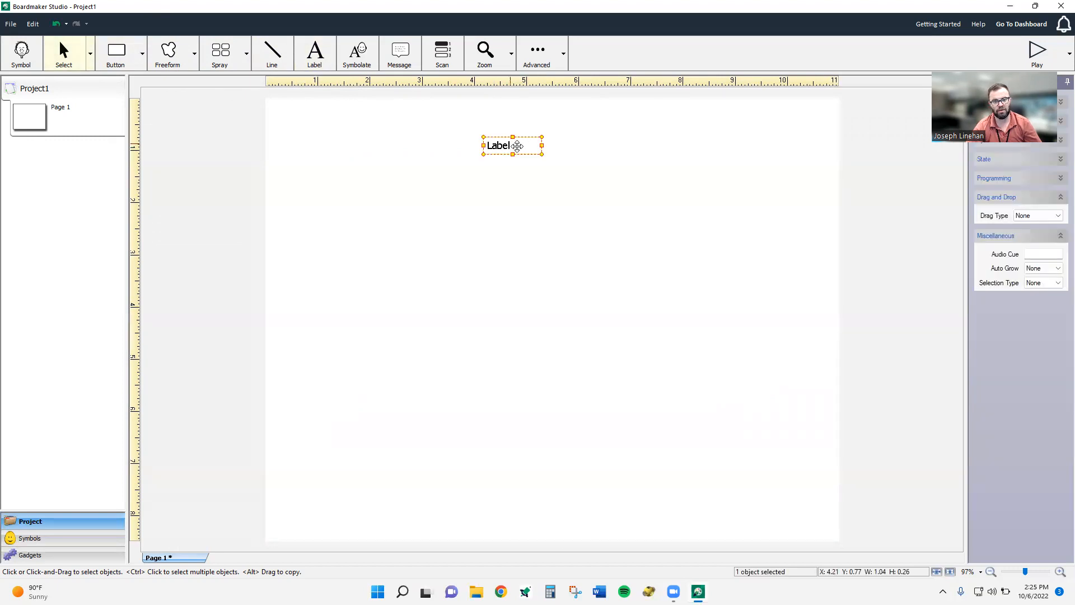
{"action": "double_click", "coordinate": [513, 146]}
{"action": "left_click", "coordinate": [403, 7]}
{"action": "left_click_drag", "start_coordinate": [542, 154], "coordinate": [571, 181]}
{"action": "double_click", "coordinate": [503, 146]}
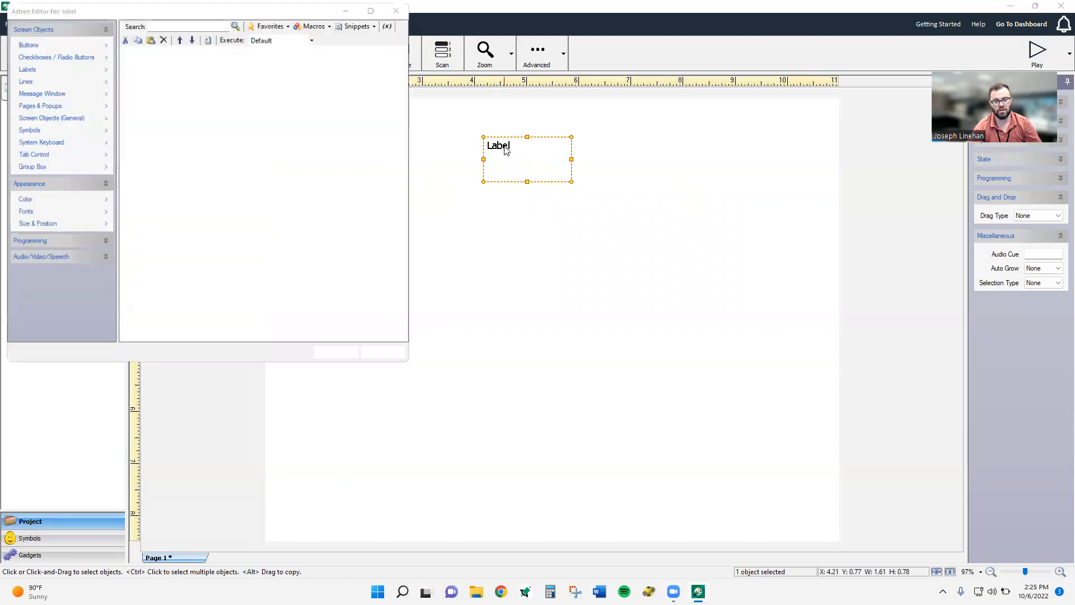
{"action": "left_click", "coordinate": [384, 354]}
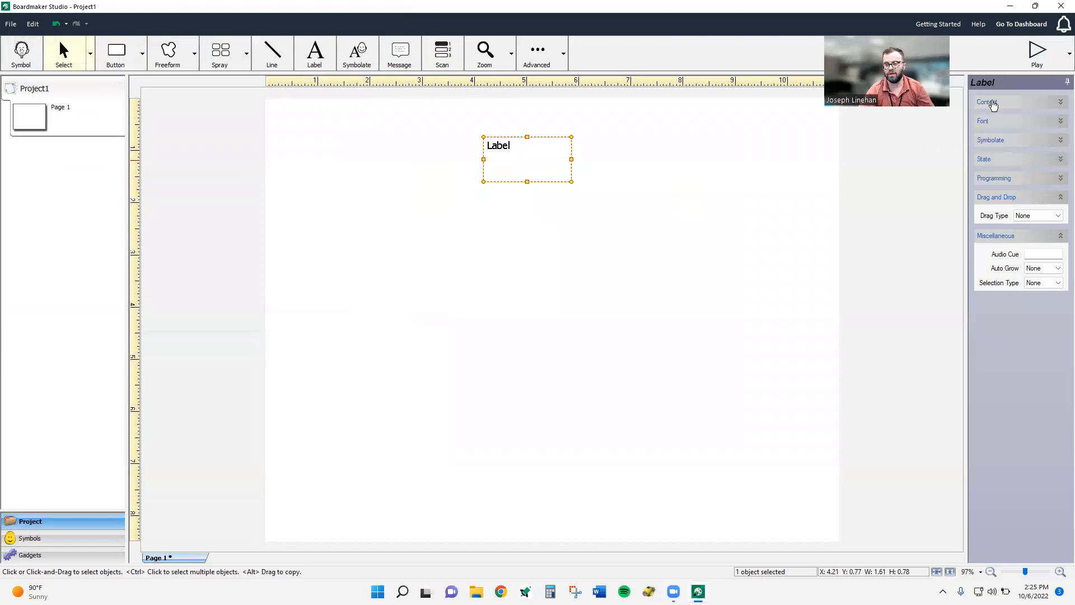
- Enter "Daily Schedule" as the label's text content in the Rich Text Editor
{"action": "left_click", "coordinate": [1023, 102]}
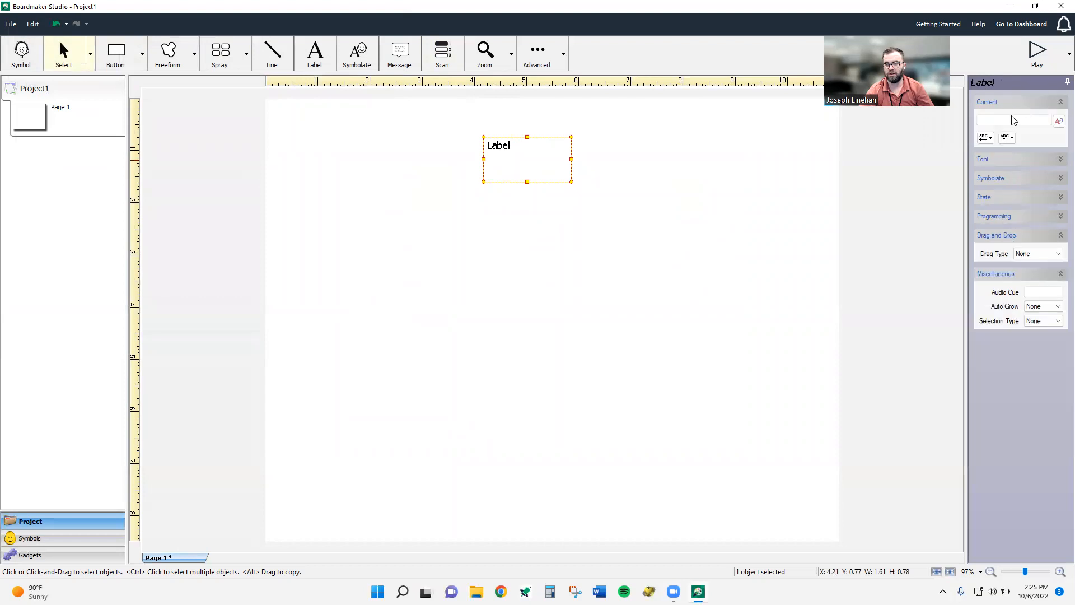
{"action": "left_click", "coordinate": [1003, 122]}
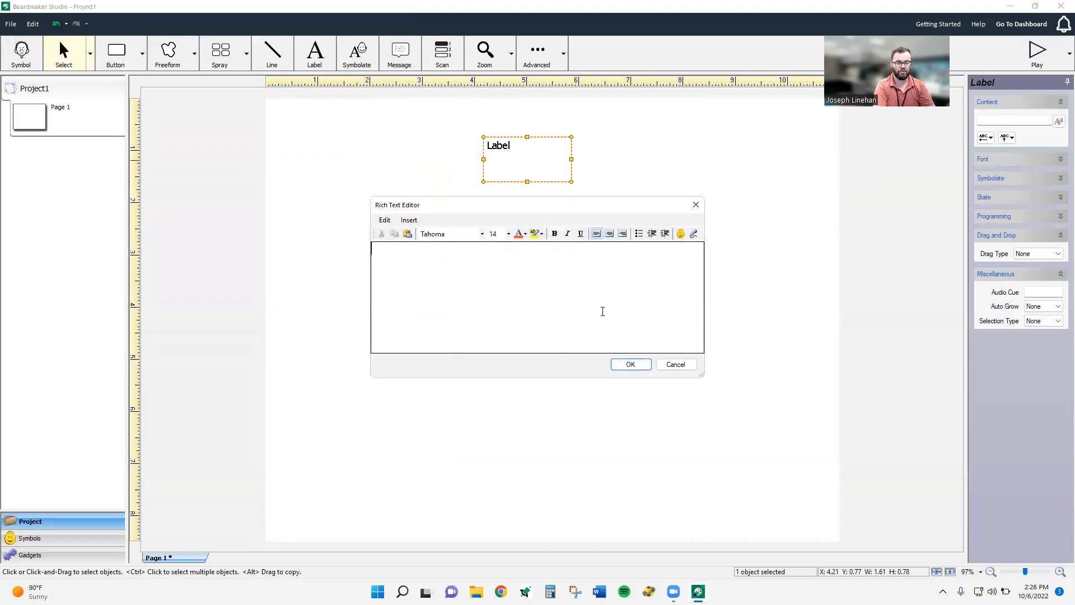
{"action": "type", "text": "Daily "}
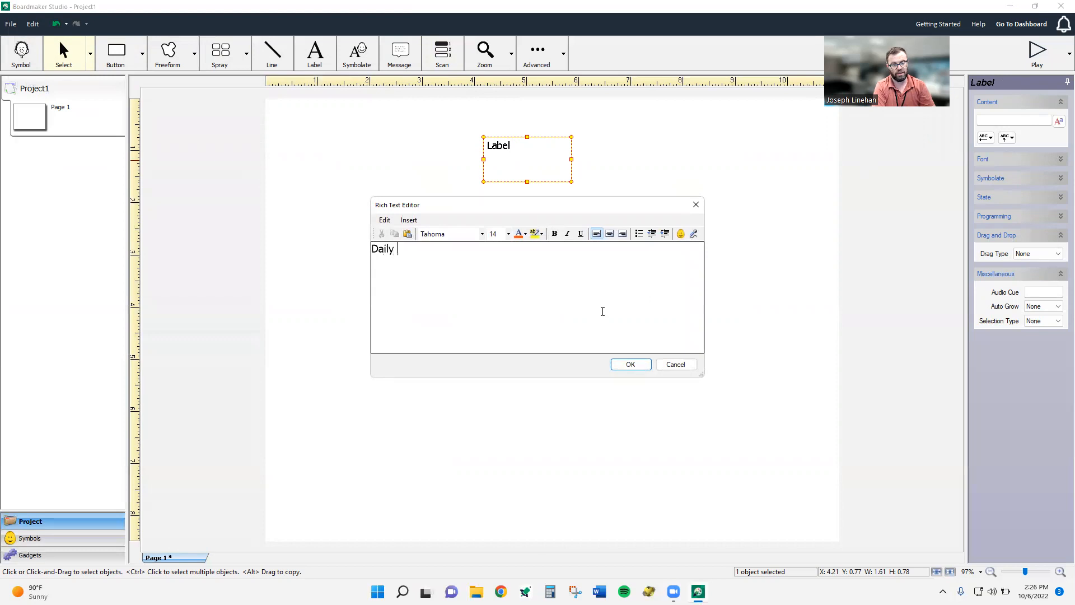
{"action": "type", "text": "Schedule"}
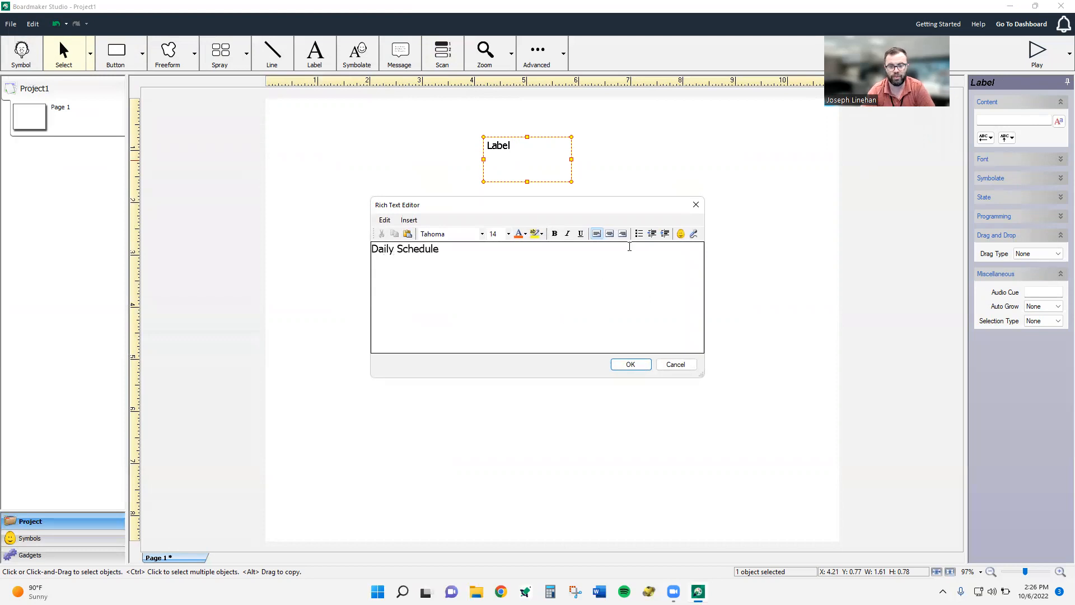
- Format the label text as centered and bold at size 72, and apply it to the label
{"action": "left_click", "coordinate": [610, 233]}
{"action": "left_click", "coordinate": [555, 234]}
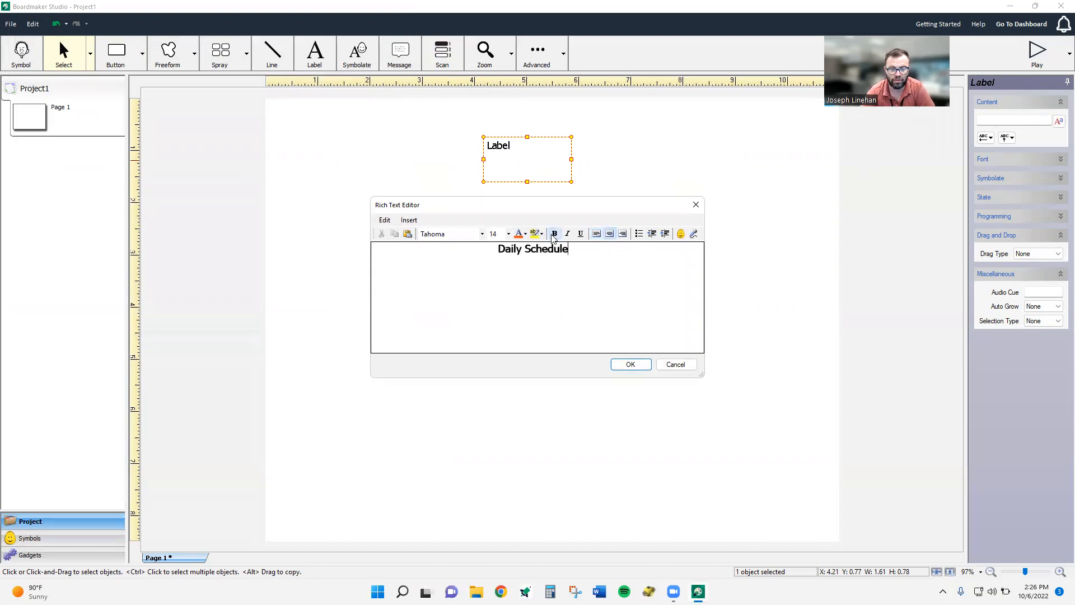
{"action": "left_click", "coordinate": [508, 234]}
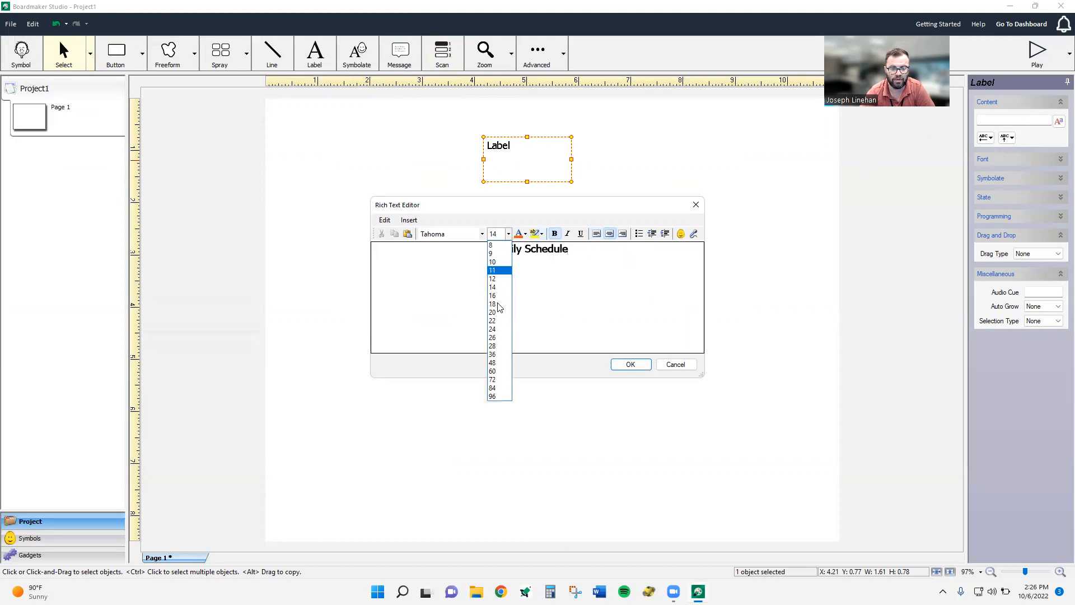
{"action": "left_click", "coordinate": [496, 380]}
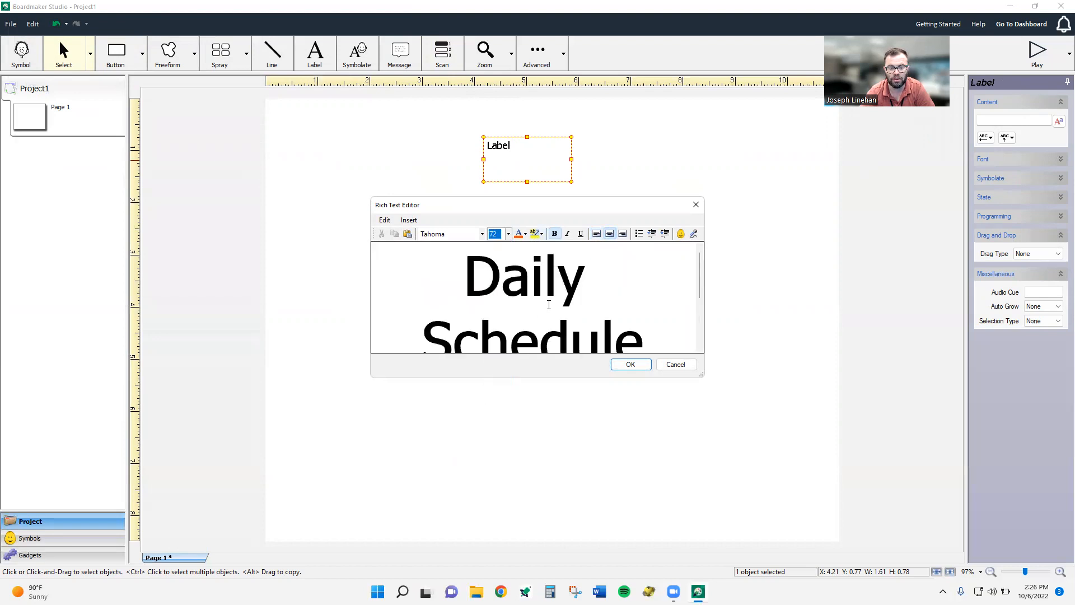
{"action": "left_click", "coordinate": [630, 364]}
- Fit the Daily Schedule label to about 6 by 3.2 inches along the page's upper edge, and delete it
{"action": "left_click_drag", "start_coordinate": [571, 157], "coordinate": [712, 159]}
{"action": "left_click_drag", "start_coordinate": [482, 182], "coordinate": [397, 306]}
{"action": "left_click", "coordinate": [776, 179]}
{"action": "left_click", "coordinate": [584, 137]}
{"action": "left_click_drag", "start_coordinate": [583, 134], "coordinate": [576, 107]}
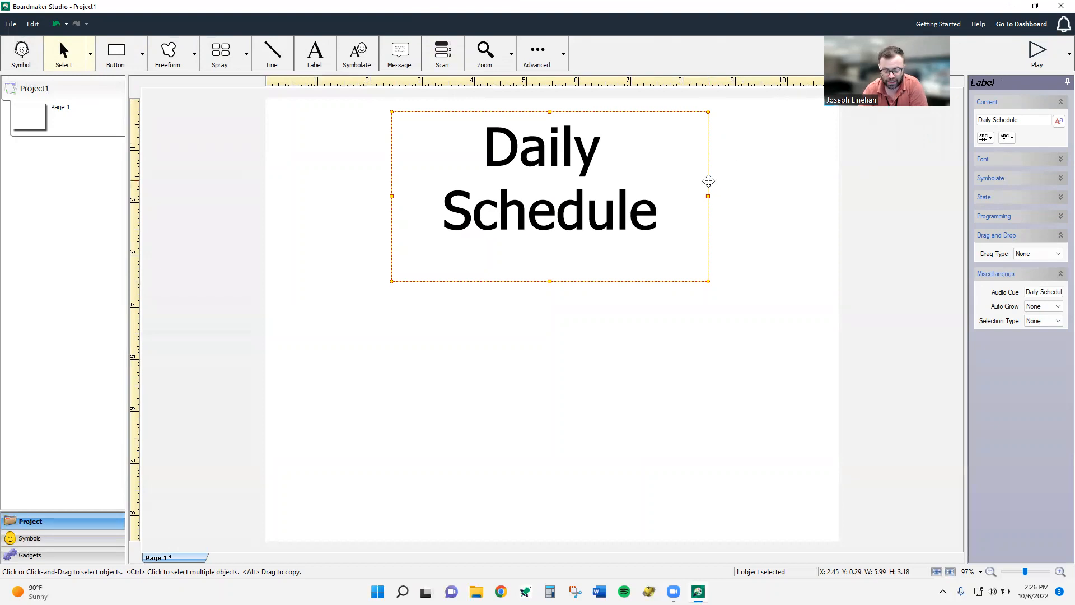
{"action": "key", "text": "Delete"}
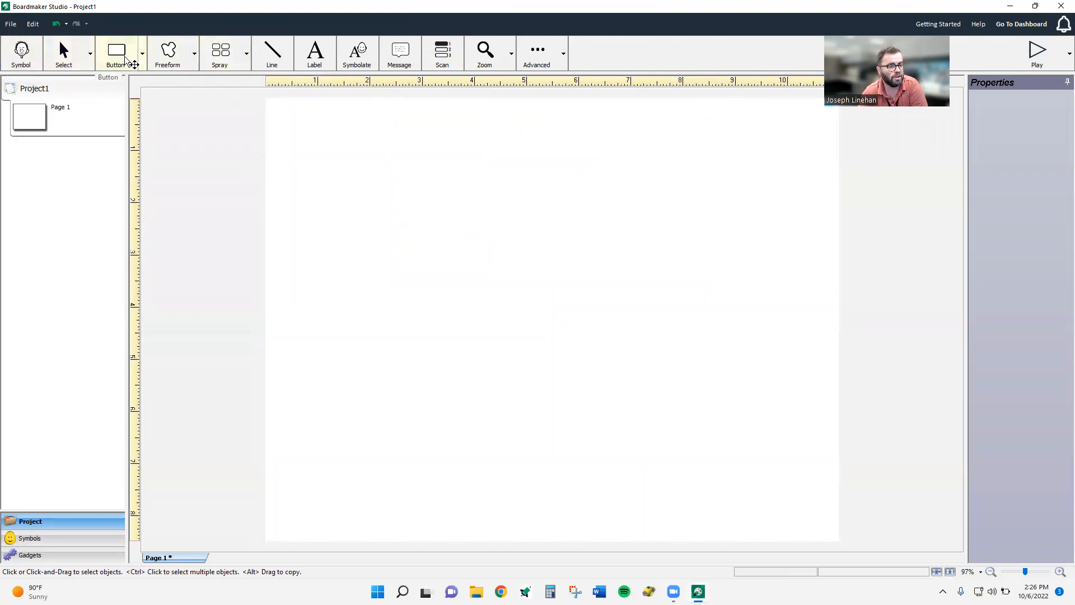
- Draw a single standard button on the upper part of the page, enlarged to about 3.8 by 3.4 inches
{"action": "left_click", "coordinate": [143, 54]}
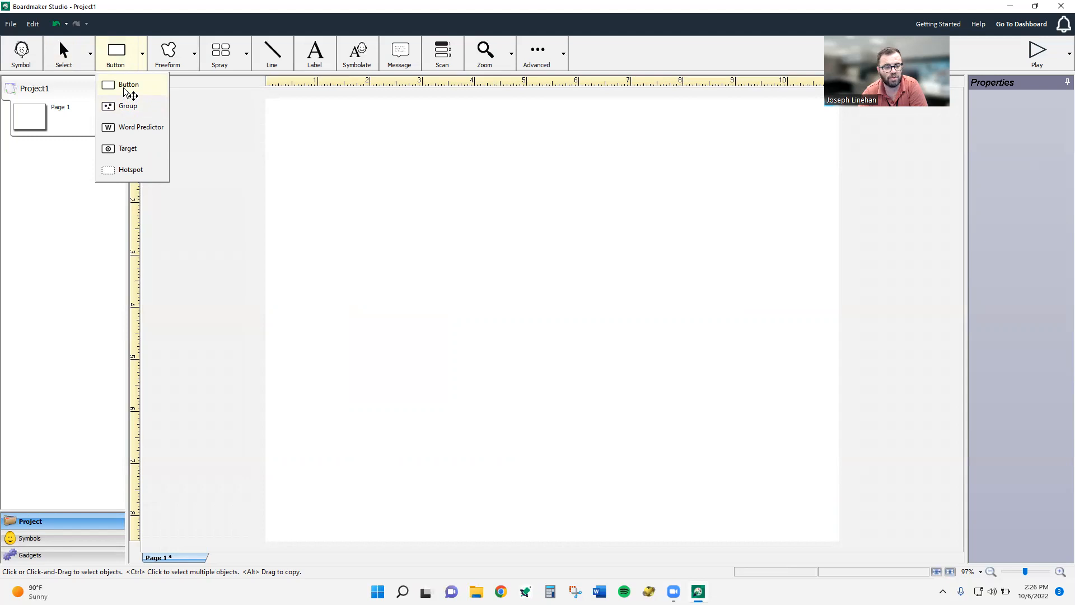
{"action": "left_click", "coordinate": [125, 85]}
{"action": "mouse_move", "coordinate": [329, 143]}
{"action": "left_mouse_down"}
{"action": "mouse_move", "coordinate": [398, 234]}
{"action": "mouse_move", "coordinate": [448, 240]}
{"action": "mouse_move", "coordinate": [461, 261]}
{"action": "left_mouse_up"}
{"action": "left_click_drag", "start_coordinate": [486, 284], "coordinate": [532, 326]}
{"action": "left_click_drag", "start_coordinate": [477, 267], "coordinate": [464, 213]}
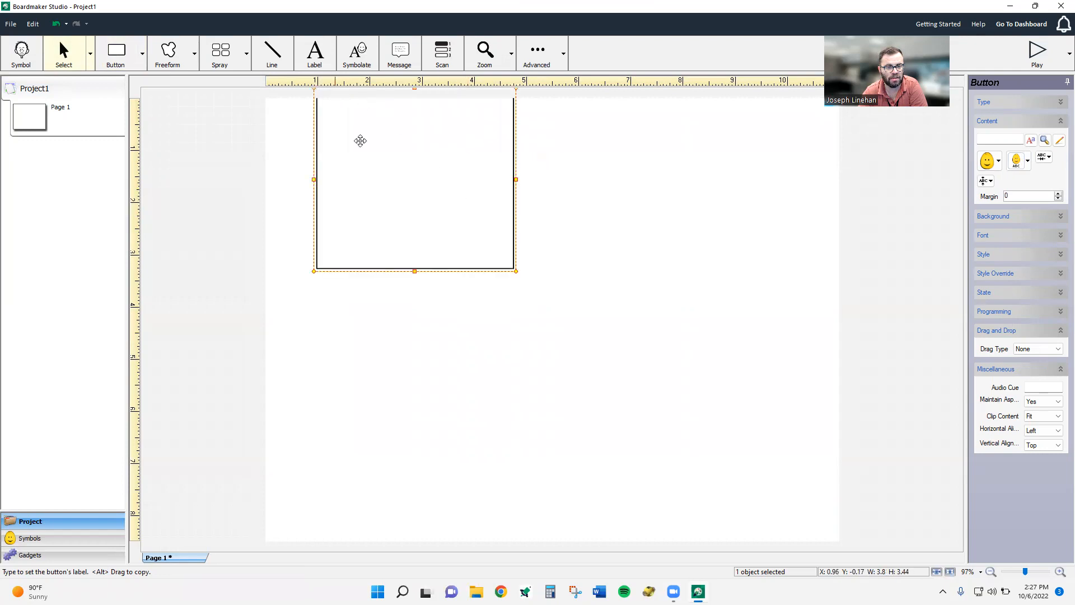
- Resize the button to about 4 by 4.1 inches and move it fully inside the page's upper-left corner
{"action": "left_click_drag", "start_coordinate": [517, 271], "coordinate": [526, 283]}
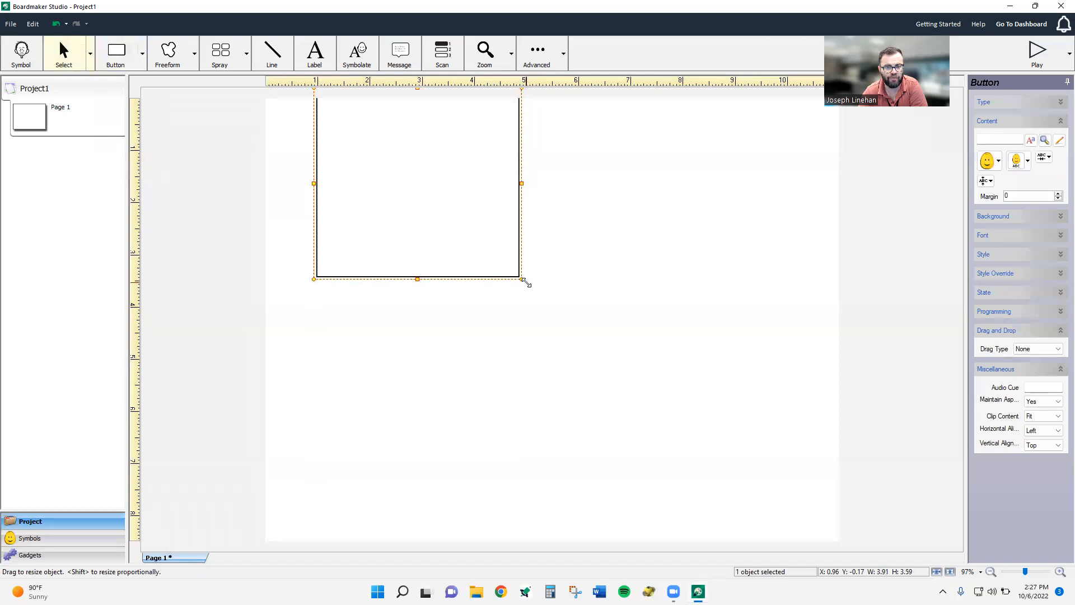
{"action": "left_click_drag", "start_coordinate": [527, 283], "coordinate": [530, 307]}
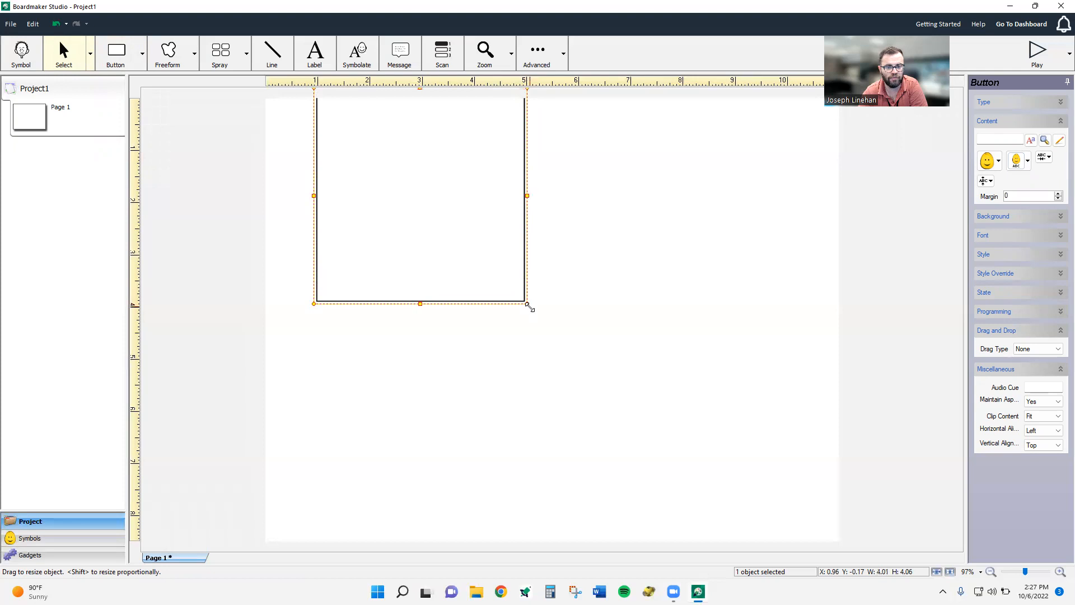
{"action": "left_click_drag", "start_coordinate": [429, 176], "coordinate": [407, 180]}
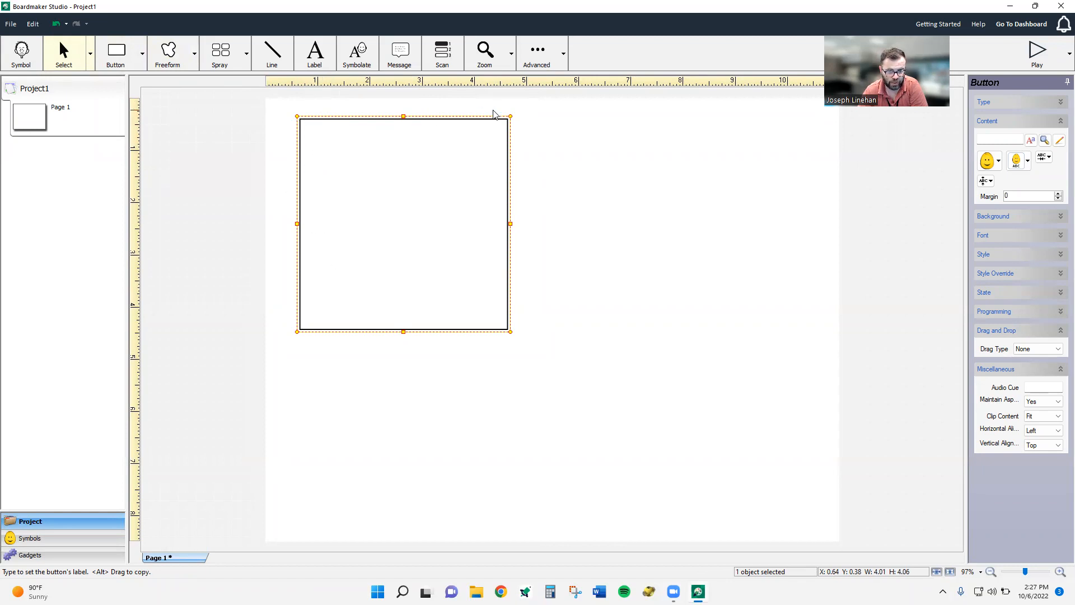
{"action": "left_click", "coordinate": [577, 233]}
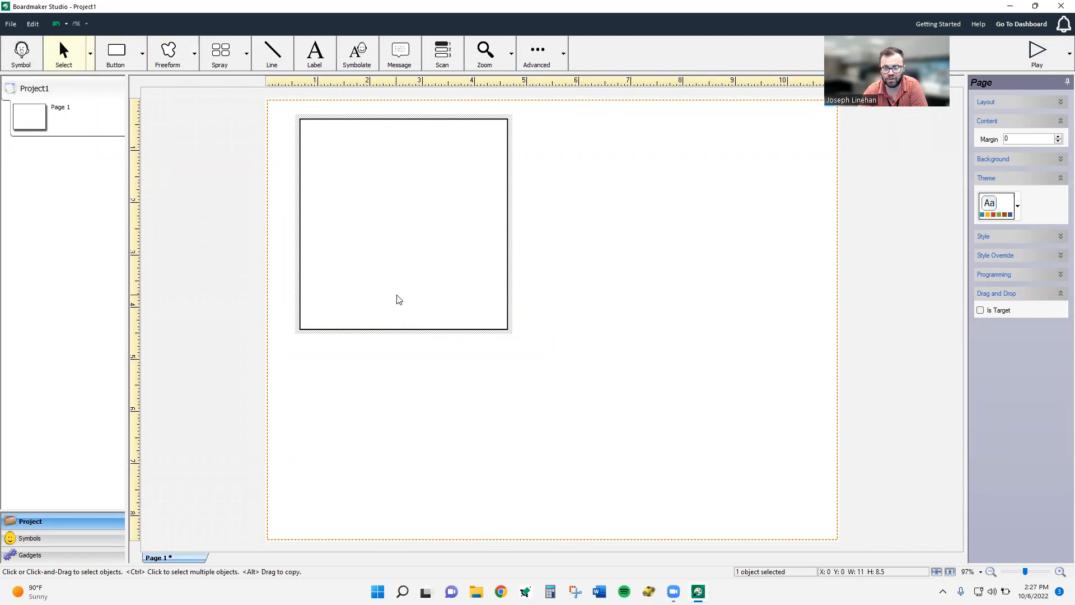
{"action": "left_click", "coordinate": [412, 250]}
{"action": "left_click", "coordinate": [704, 258]}
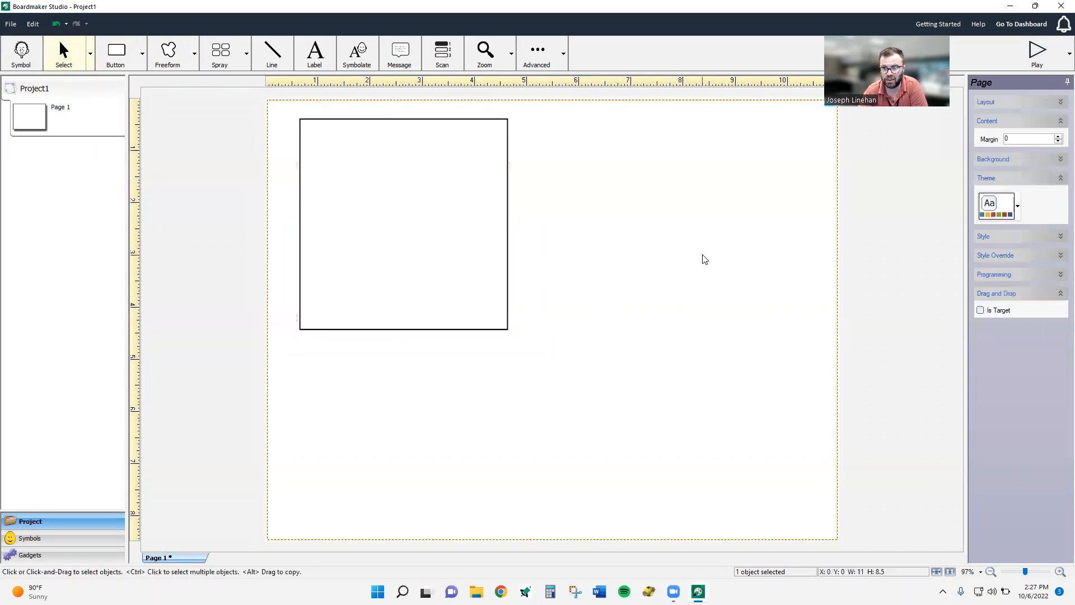
- Compare the properties offered for the button with those offered for the page
{"action": "left_click", "coordinate": [467, 217]}
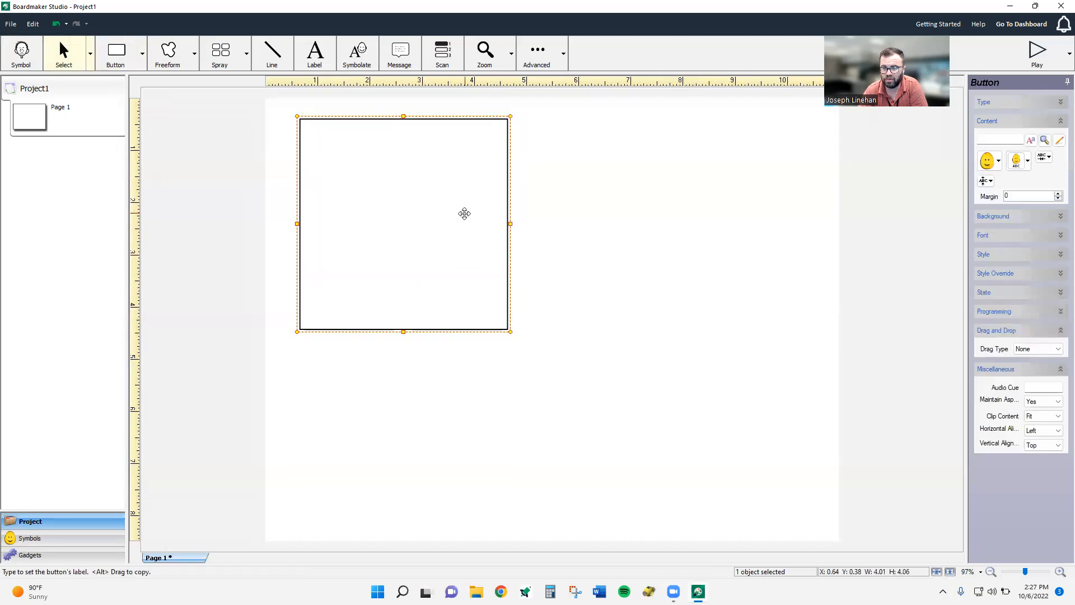
{"action": "left_click", "coordinate": [642, 279]}
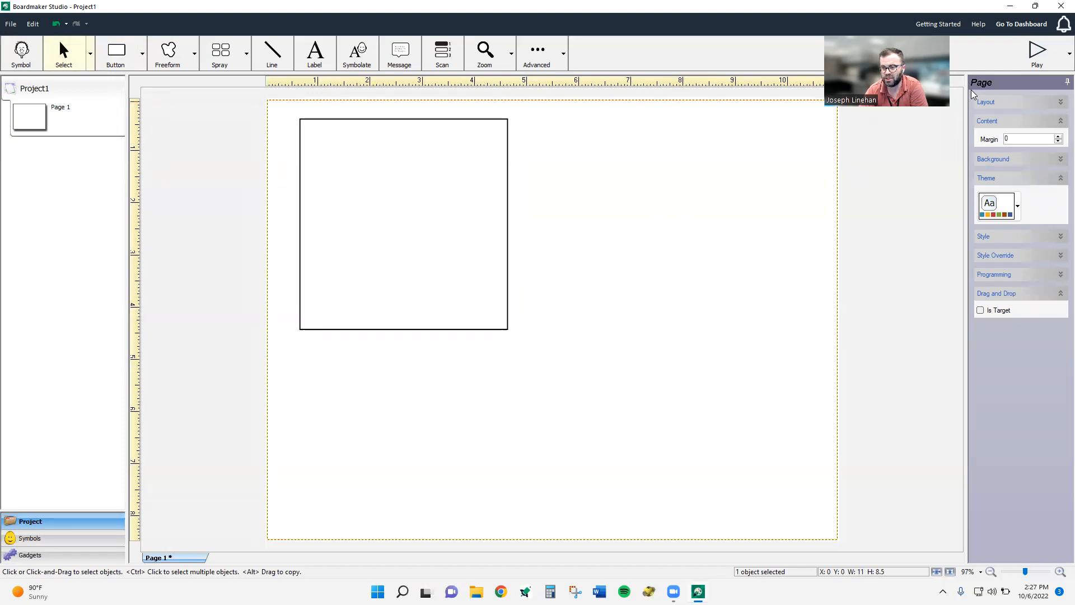
{"action": "left_click", "coordinate": [439, 209]}
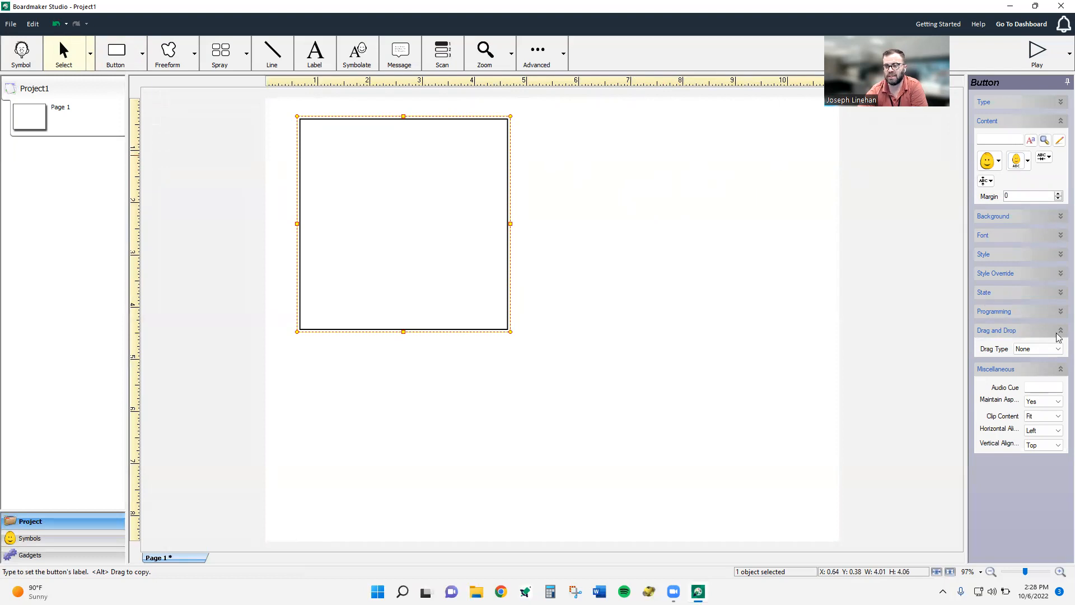
{"action": "left_click", "coordinate": [746, 176]}
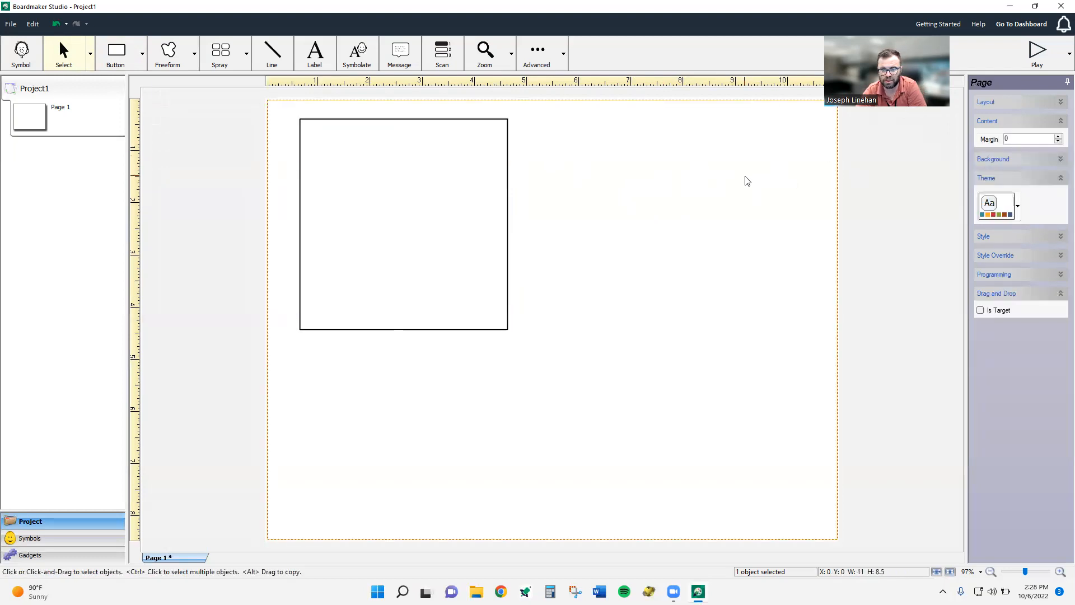
- Search the symbol library for "ball", insert the symbol of two children throwing a yellow ball into the button, and clear the button's contents
{"action": "left_click", "coordinate": [424, 244]}
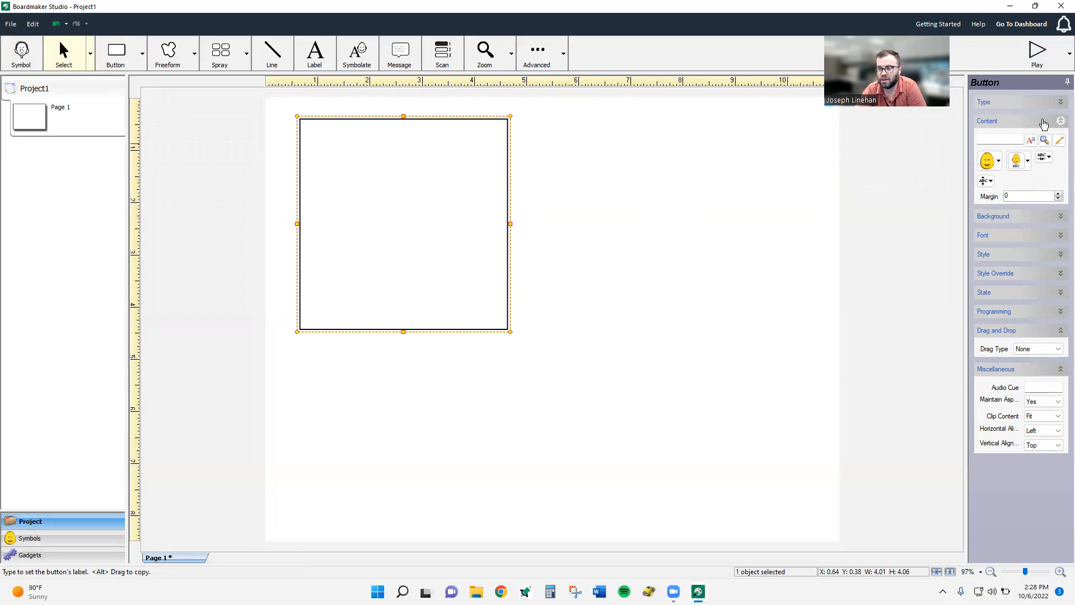
{"action": "left_click", "coordinate": [989, 161]}
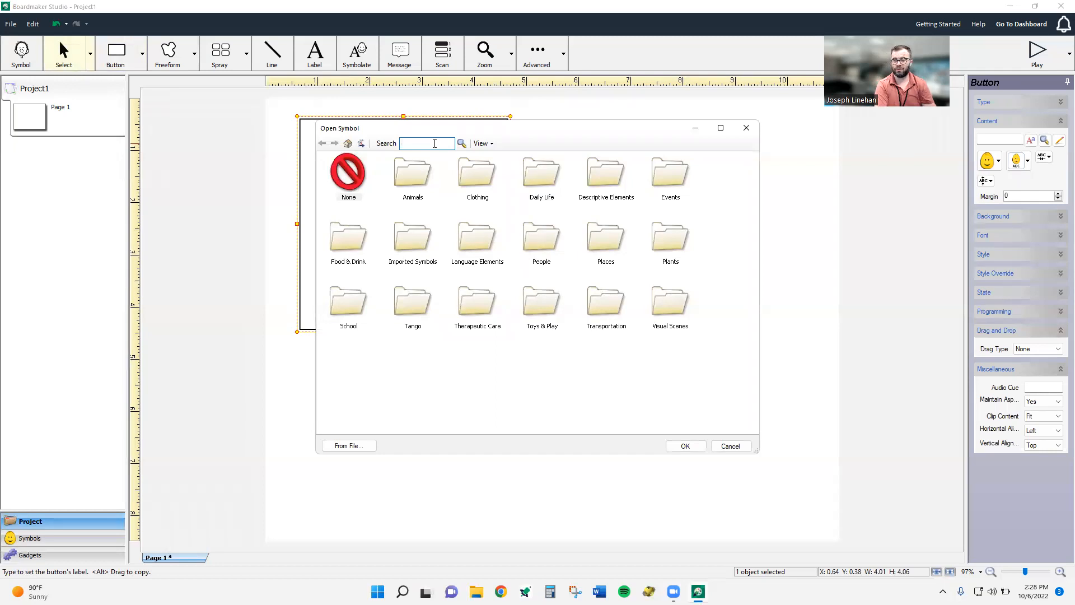
{"action": "type", "text": "bal"}
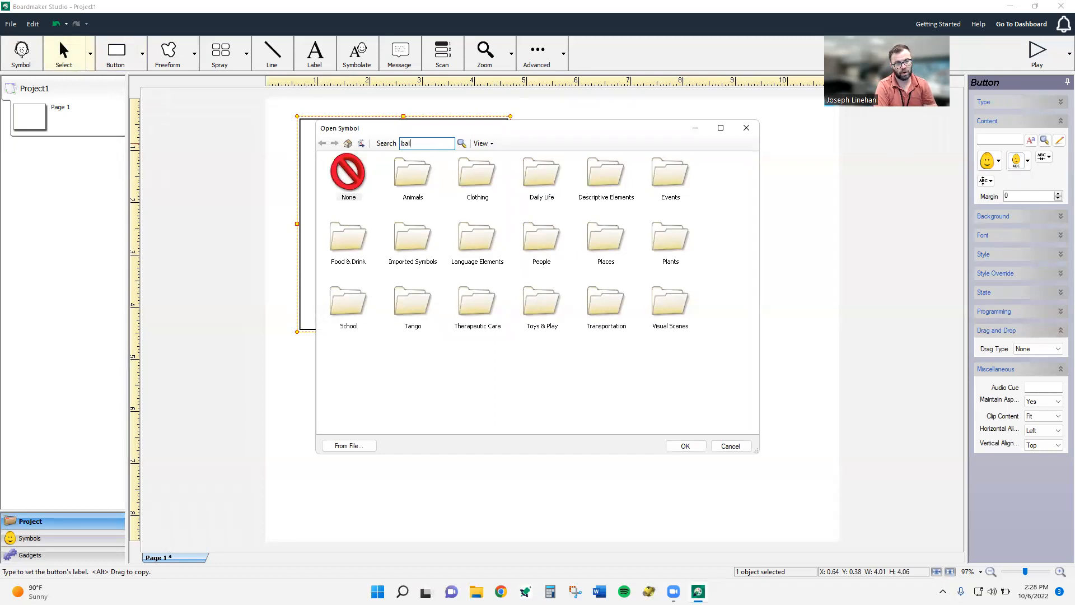
{"action": "type", "text": "l"}
{"action": "key", "text": "Return"}
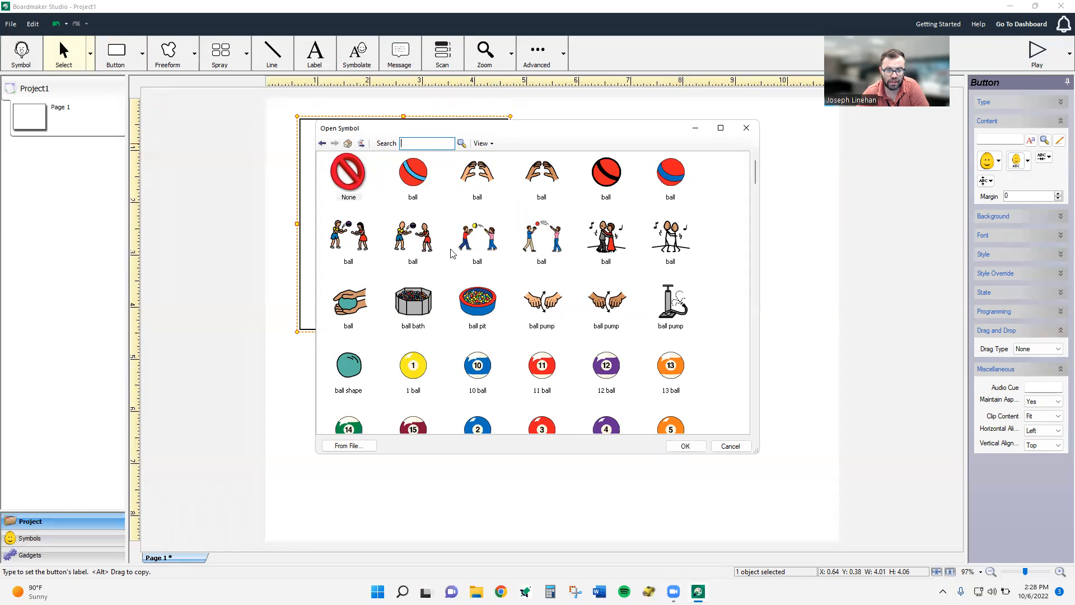
{"action": "left_click", "coordinate": [493, 244]}
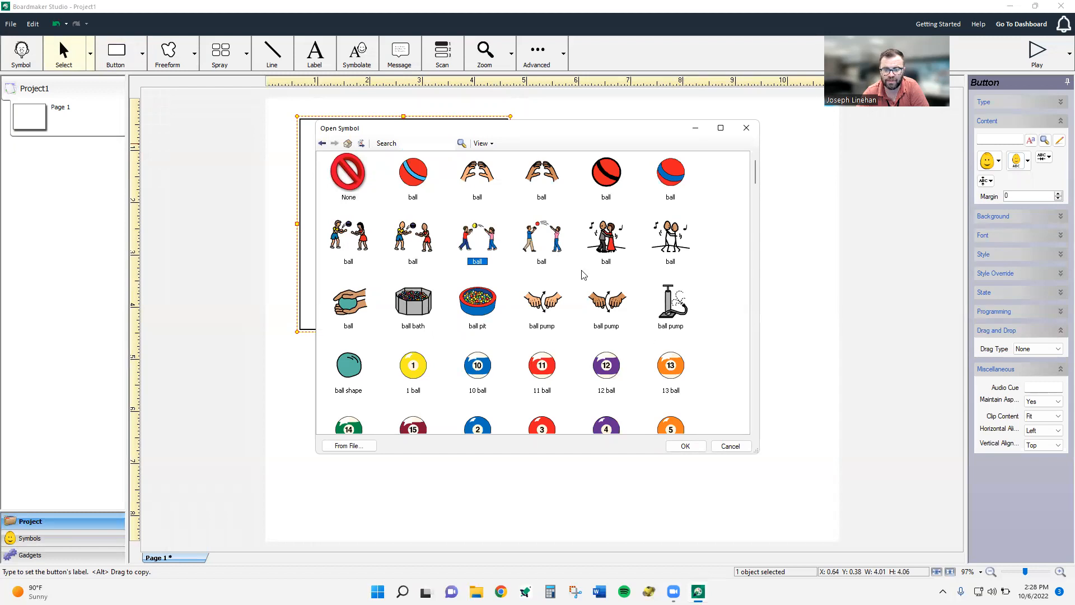
{"action": "left_click", "coordinate": [686, 444]}
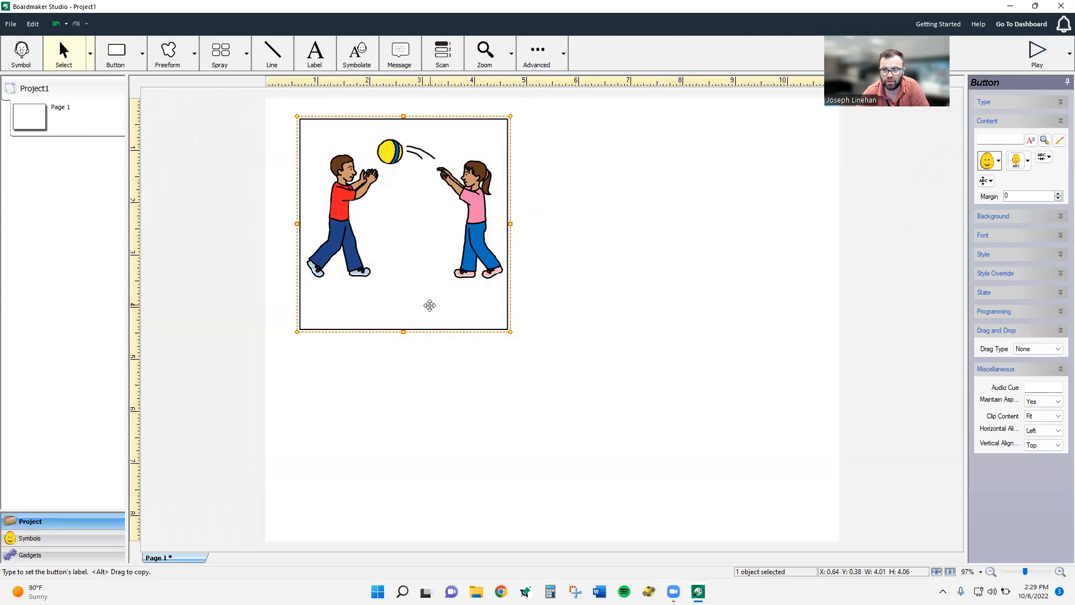
{"action": "right_click", "coordinate": [460, 217]}
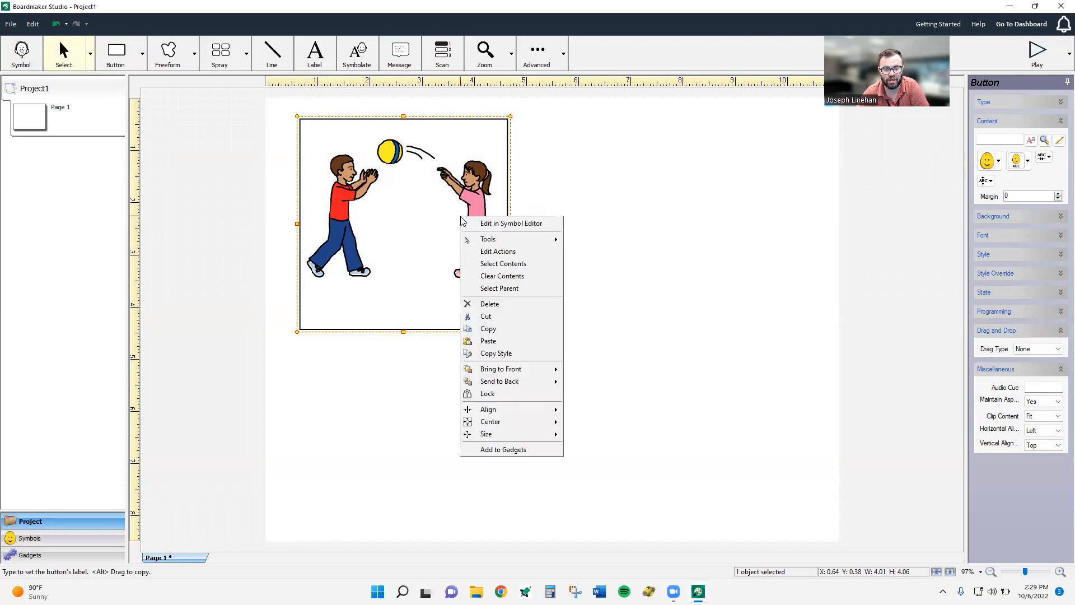
{"action": "left_click", "coordinate": [486, 277]}
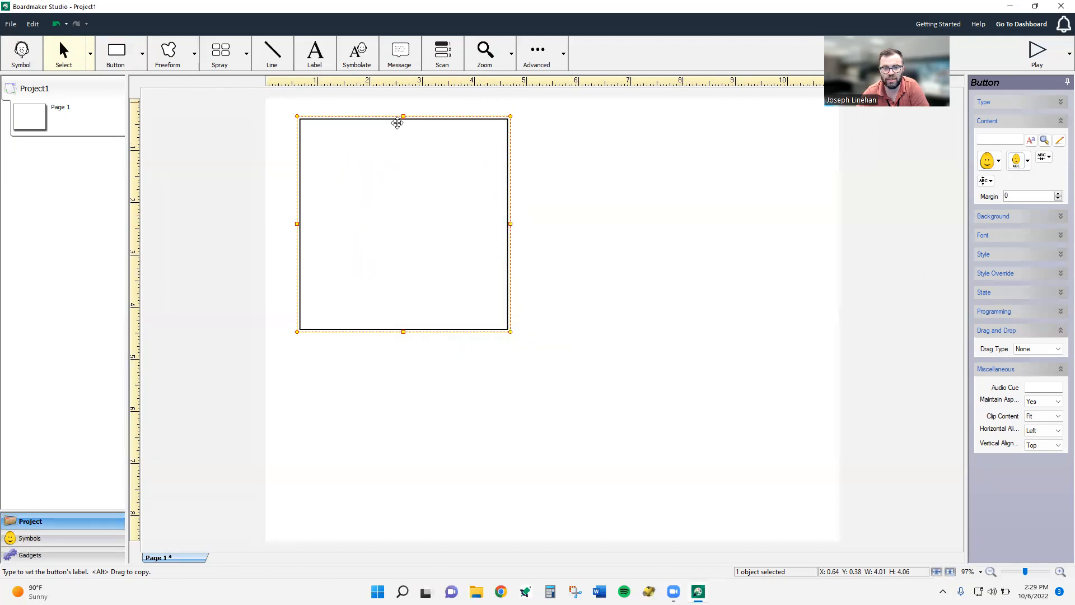
- Find symbols for "ball" and place the one of two children throwing a yellow ball in the button with its label
{"action": "left_click", "coordinate": [22, 52]}
{"action": "left_click", "coordinate": [39, 82]}
{"action": "type", "text": "ball"}
{"action": "key", "text": "Return"}
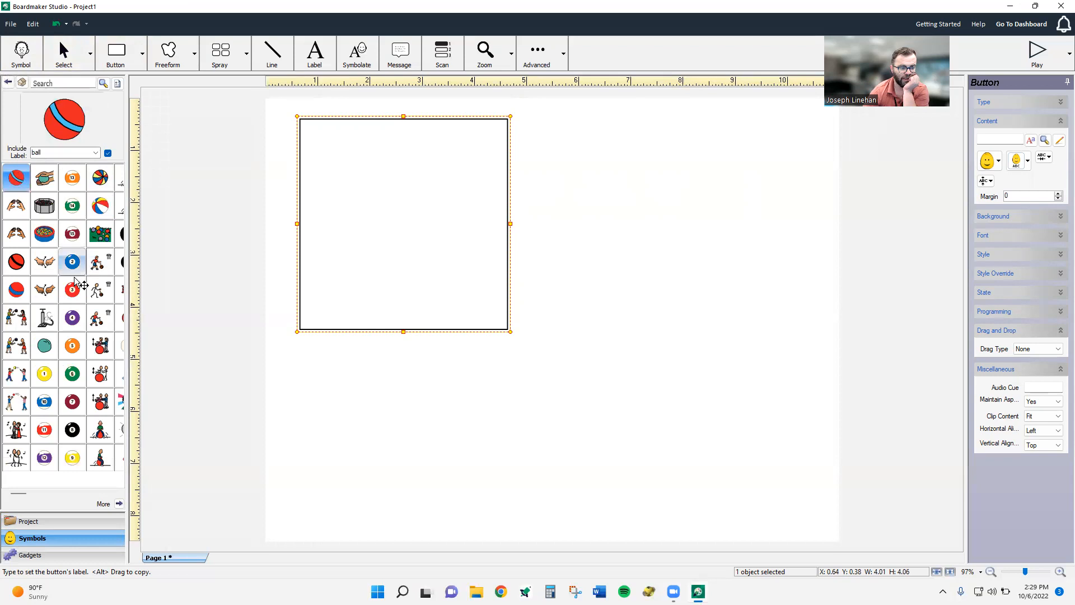
{"action": "left_click", "coordinate": [21, 368]}
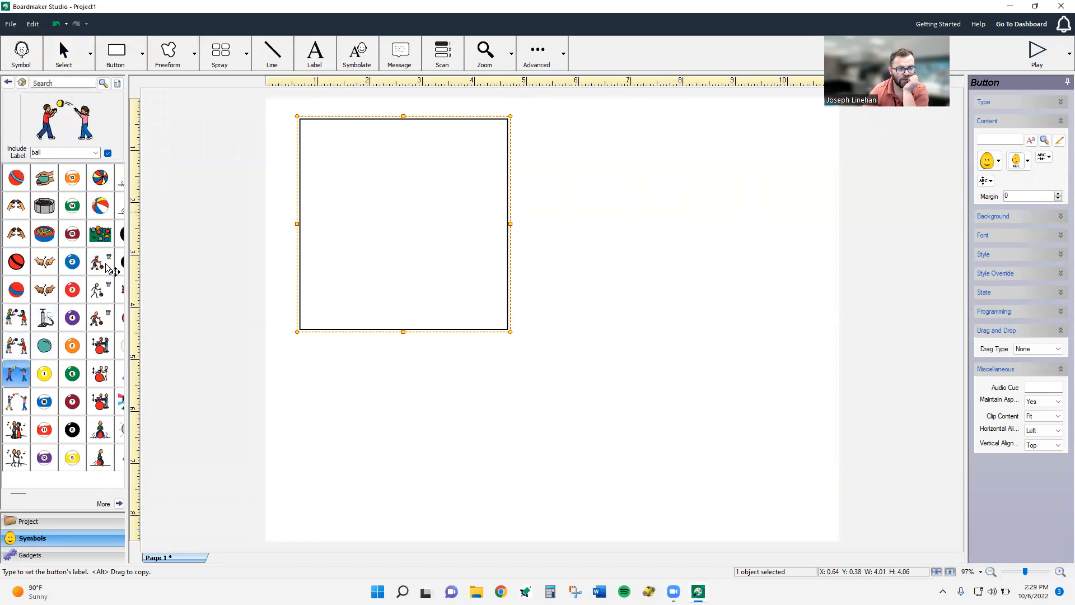
{"action": "double_click", "coordinate": [25, 383]}
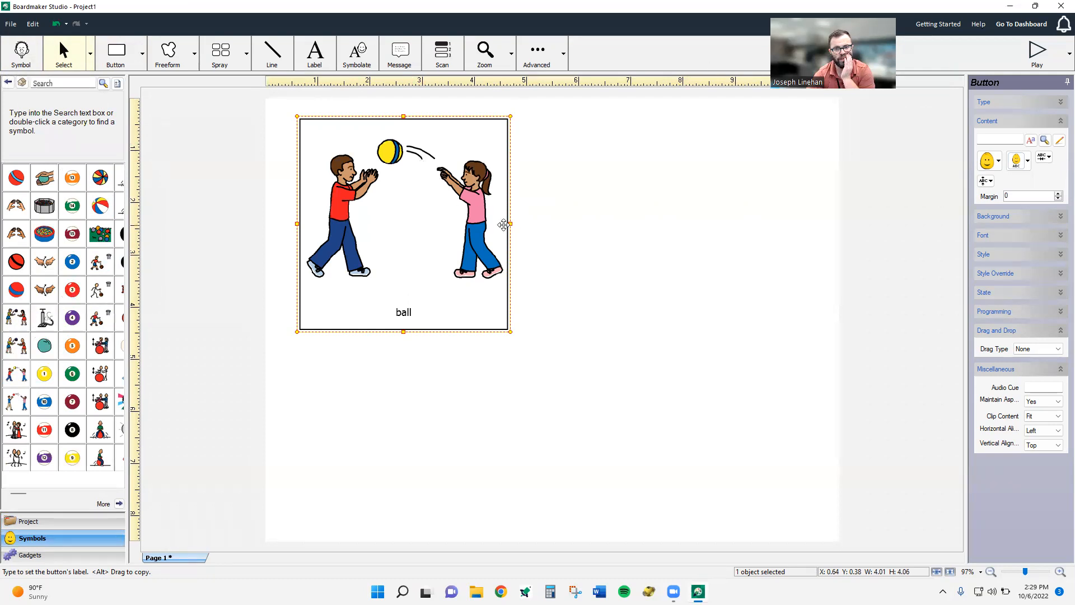
- Try the label-above layout on the ball button, and set the label below the symbol
{"action": "left_click", "coordinate": [1028, 161]}
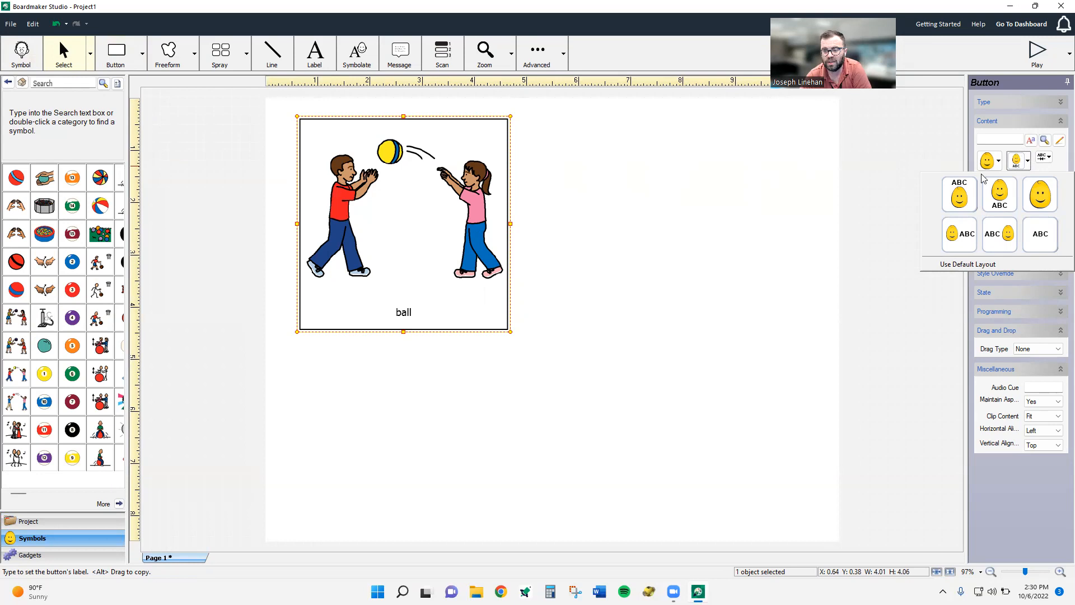
{"action": "left_click", "coordinate": [965, 184]}
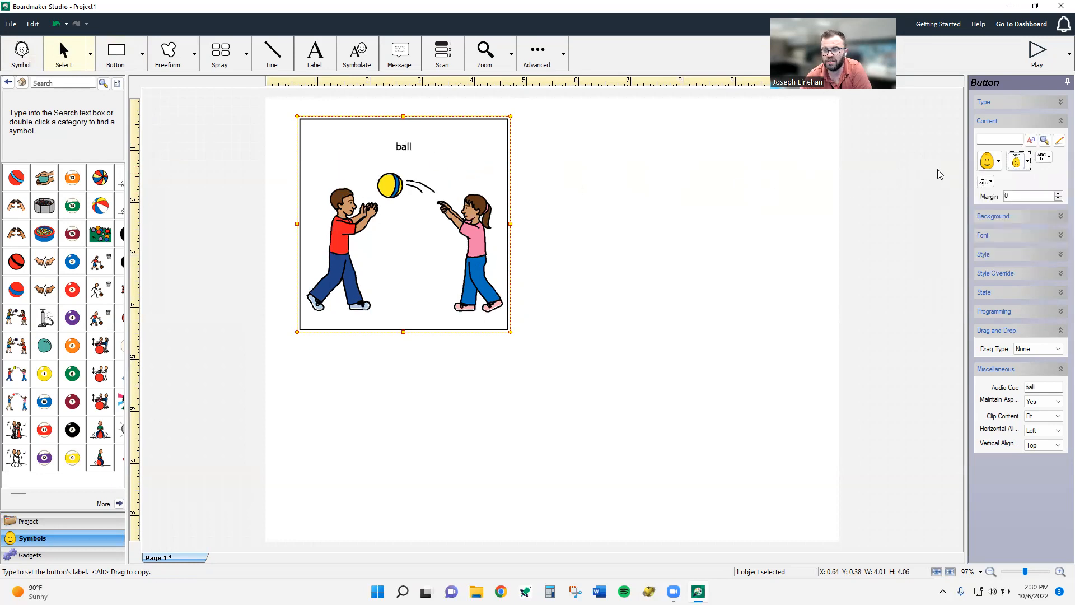
{"action": "left_click", "coordinate": [1030, 163]}
{"action": "left_click", "coordinate": [996, 198]}
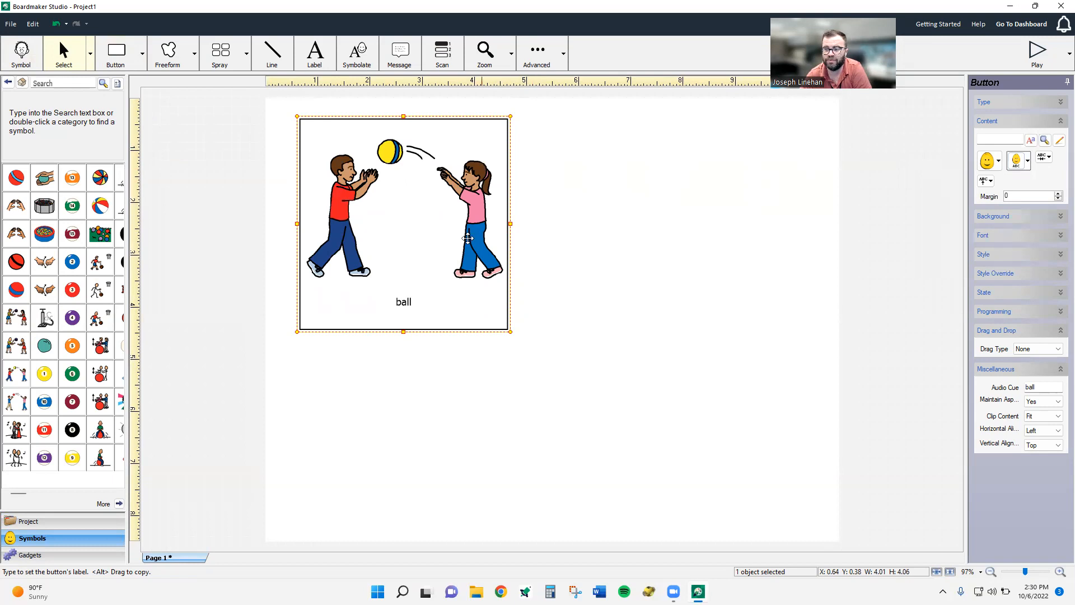
- Try the symbol-only, label-right-of-symbol and label-only layouts on the ball button, and return to the label below the symbol
{"action": "left_click", "coordinate": [1028, 162]}
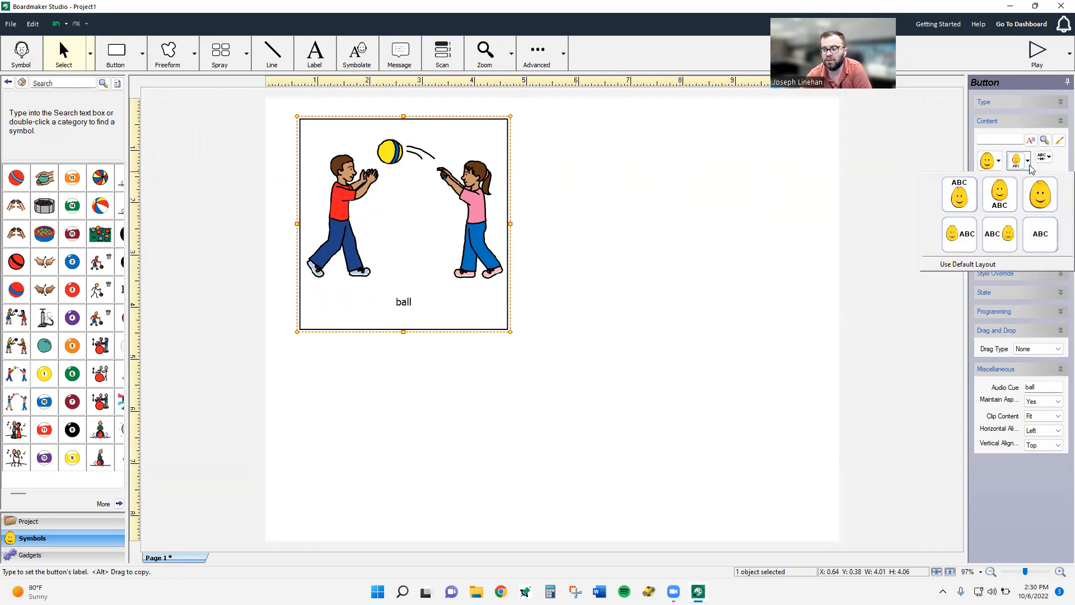
{"action": "left_click", "coordinate": [1033, 201]}
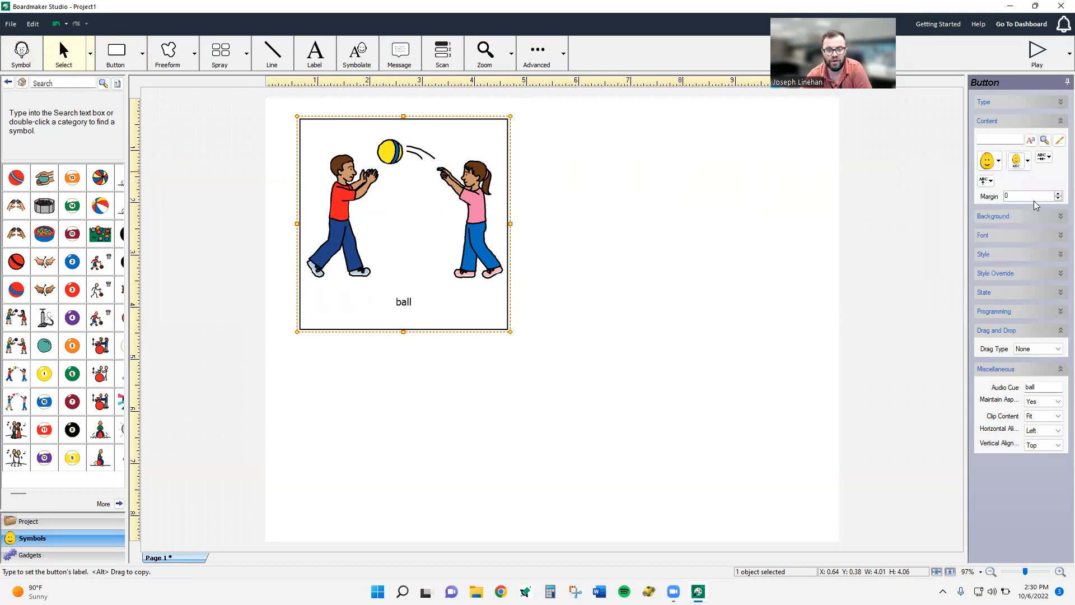
{"action": "left_click", "coordinate": [1027, 164]}
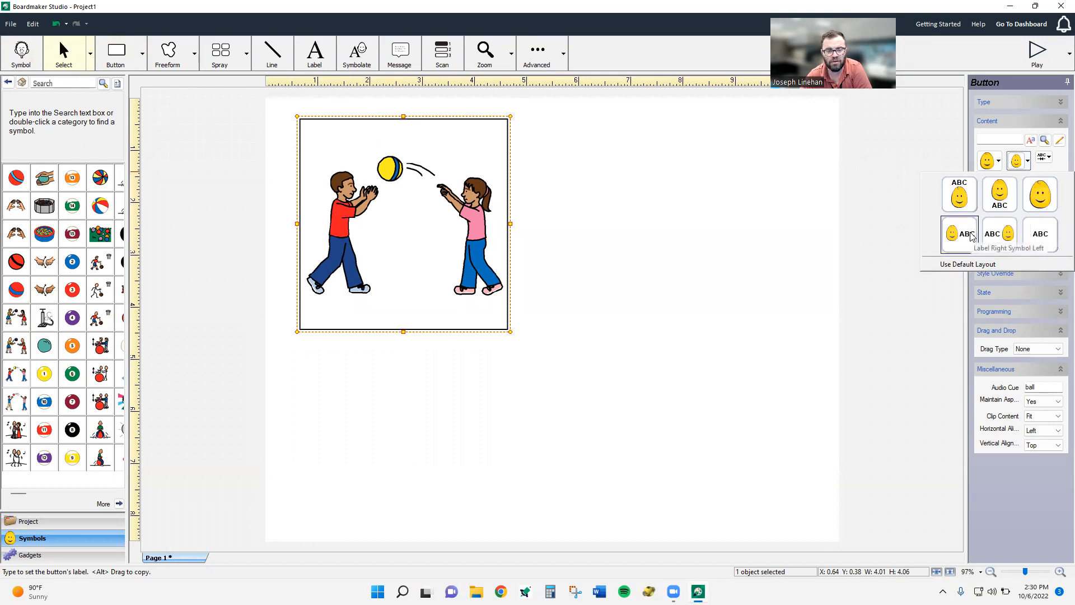
{"action": "left_click", "coordinate": [972, 237]}
{"action": "left_click", "coordinate": [1023, 165]}
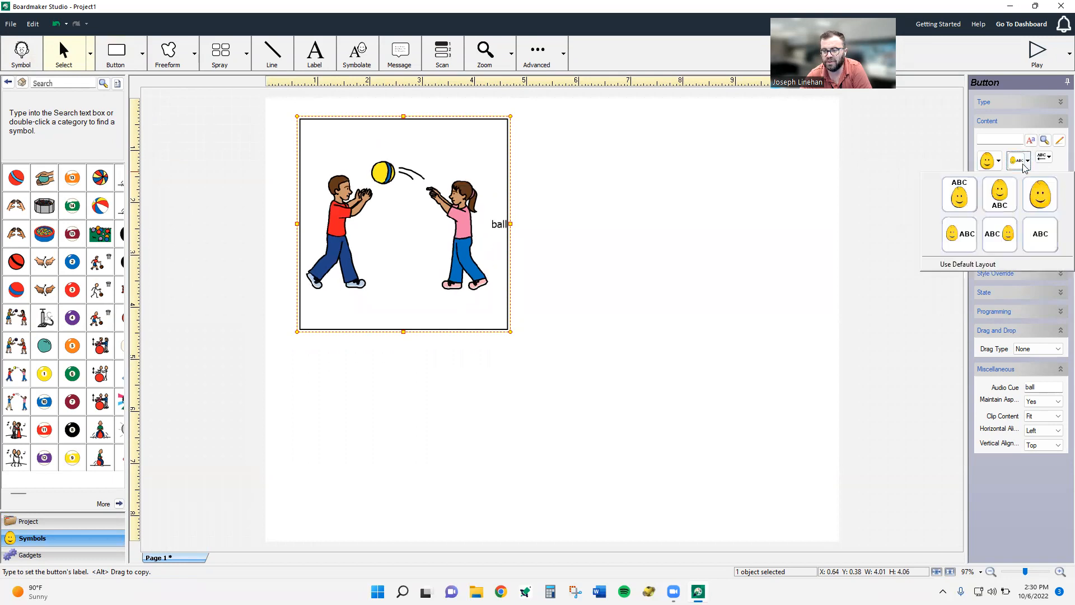
{"action": "left_click", "coordinate": [1040, 234]}
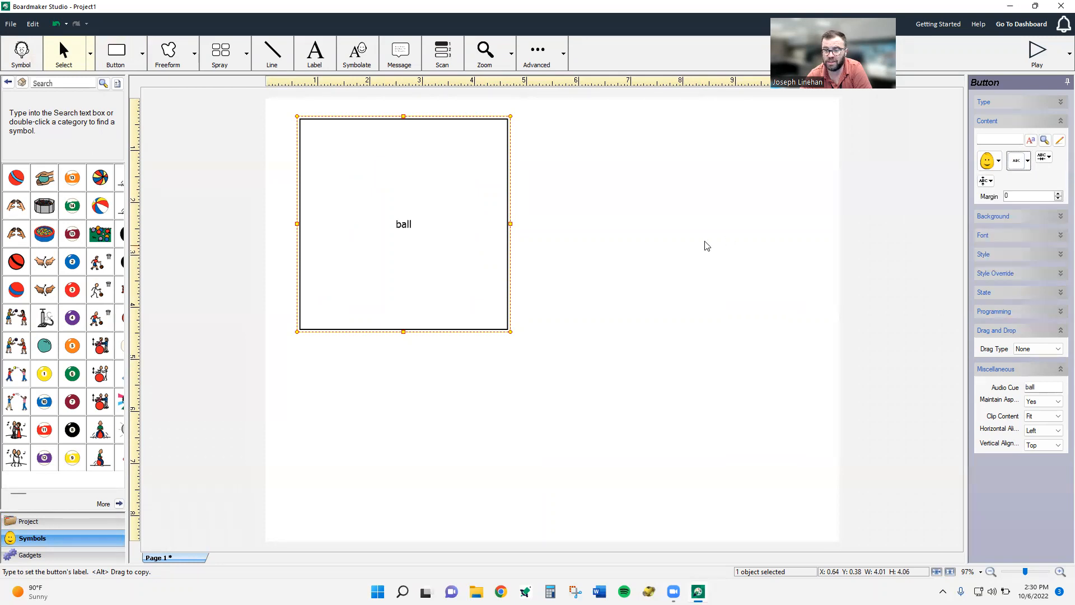
{"action": "left_click", "coordinate": [1020, 163]}
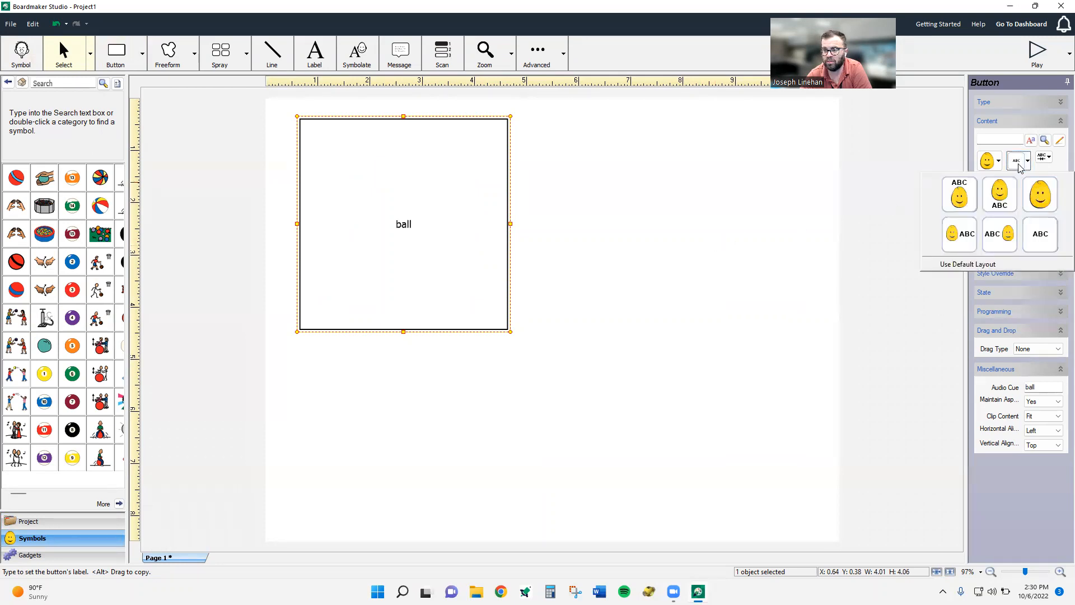
{"action": "left_click", "coordinate": [1007, 197]}
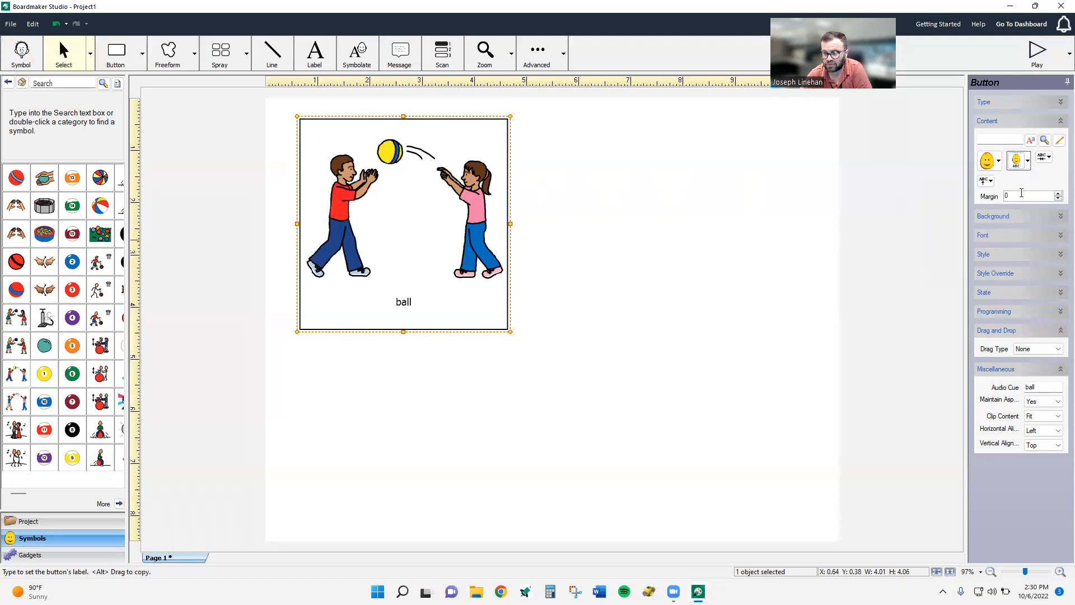
- Set the ball button's label font to Arial Black at size 48
{"action": "left_click", "coordinate": [1022, 236]}
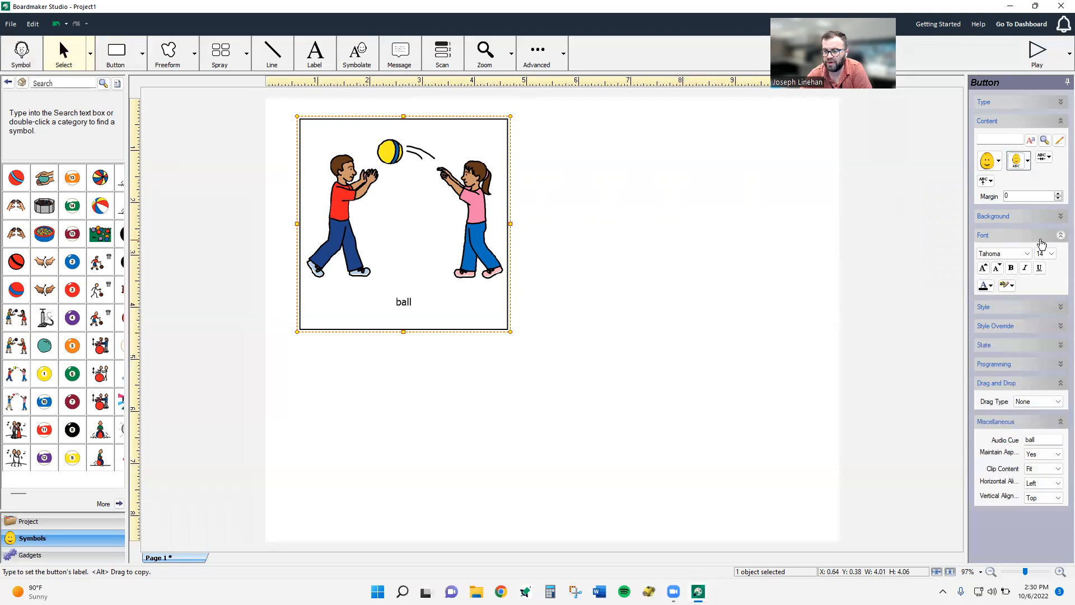
{"action": "left_click", "coordinate": [1029, 254]}
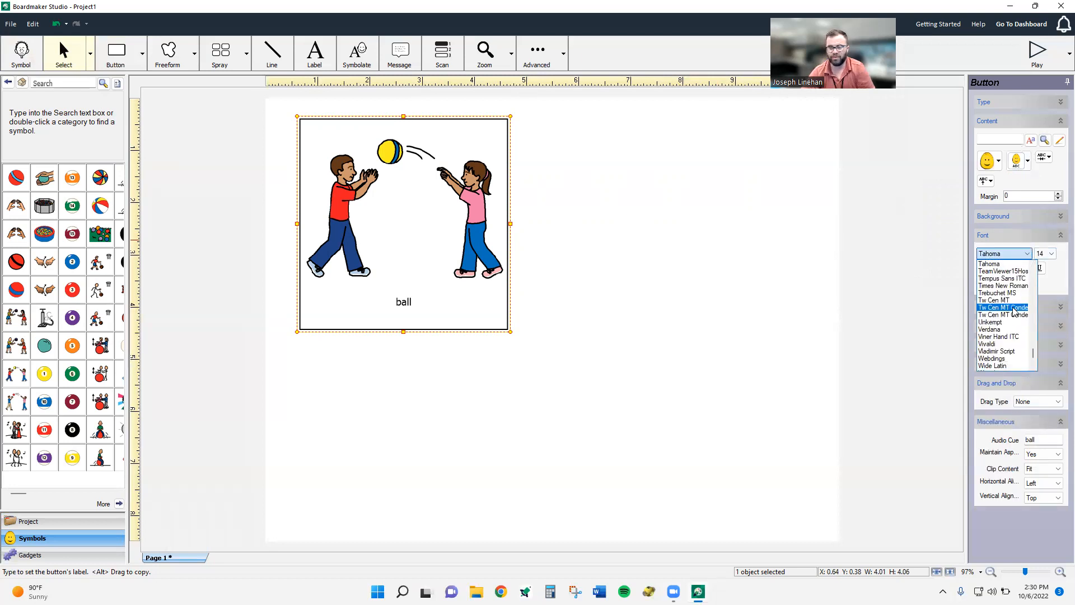
{"action": "key", "text": "i"}
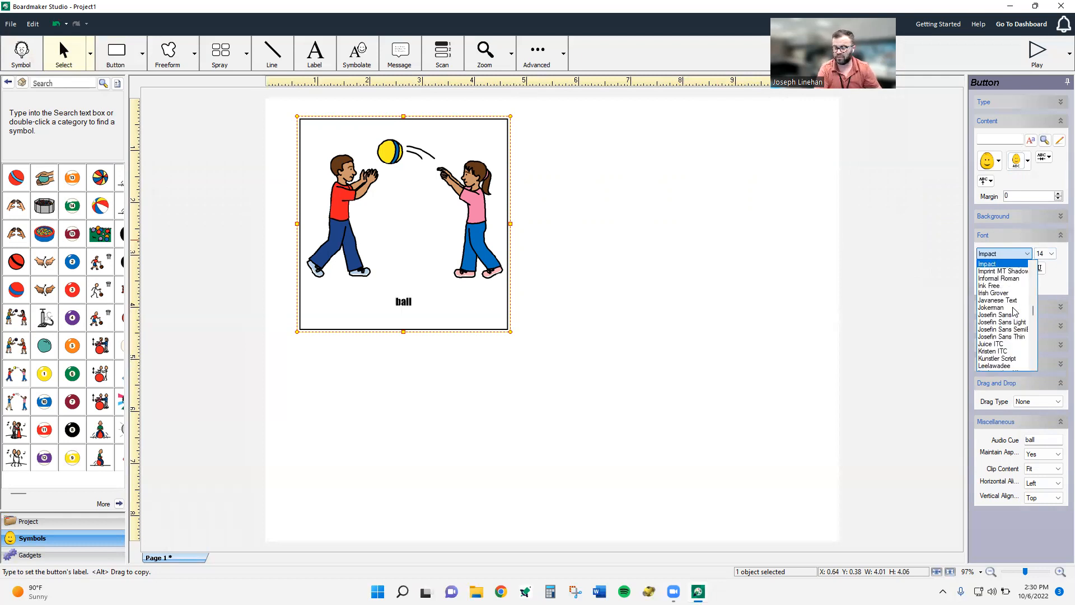
{"action": "scroll", "coordinate": [1014, 311], "scroll_direction": "up", "scroll_amount": 20}
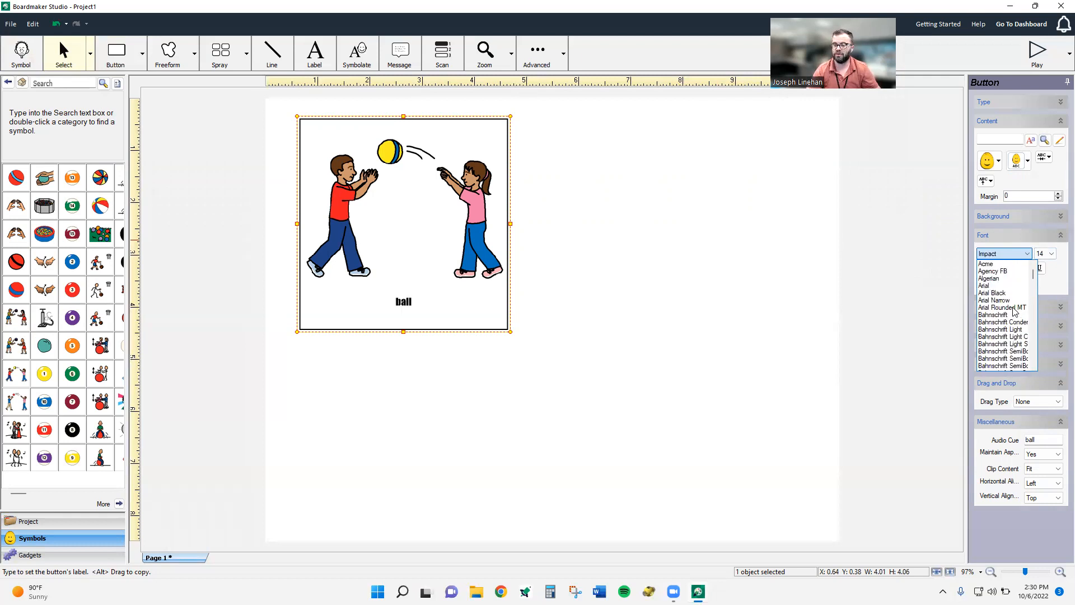
{"action": "left_click", "coordinate": [996, 293]}
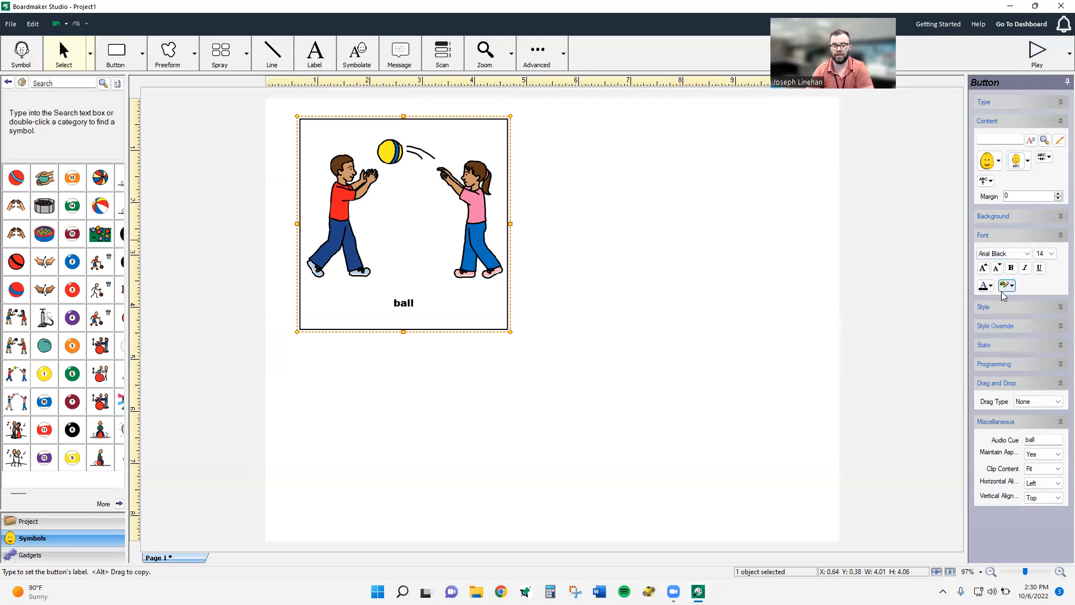
{"action": "left_click", "coordinate": [1045, 255]}
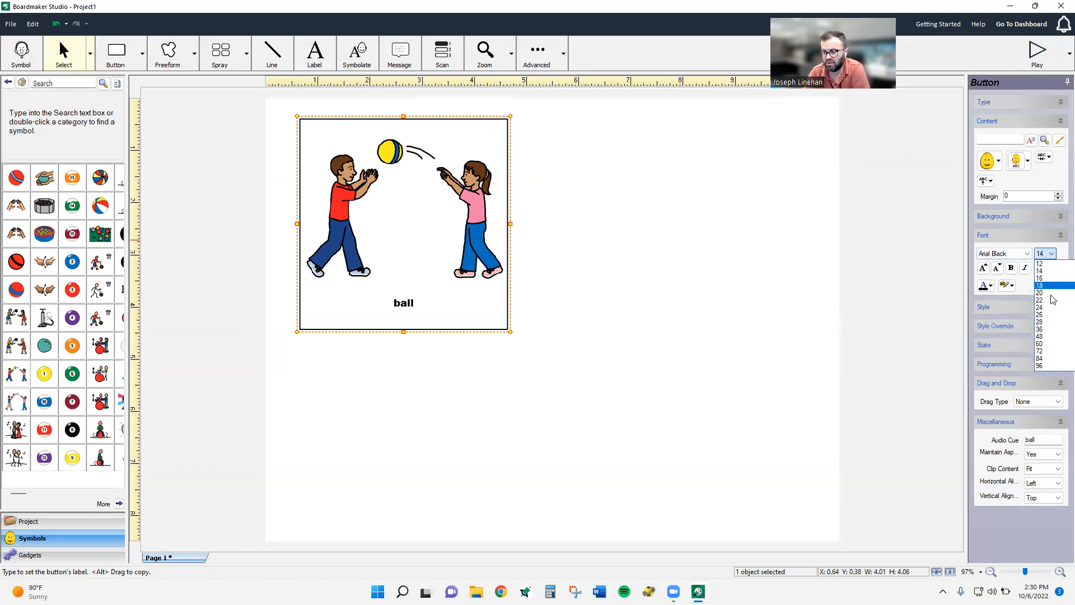
{"action": "left_click", "coordinate": [1055, 337]}
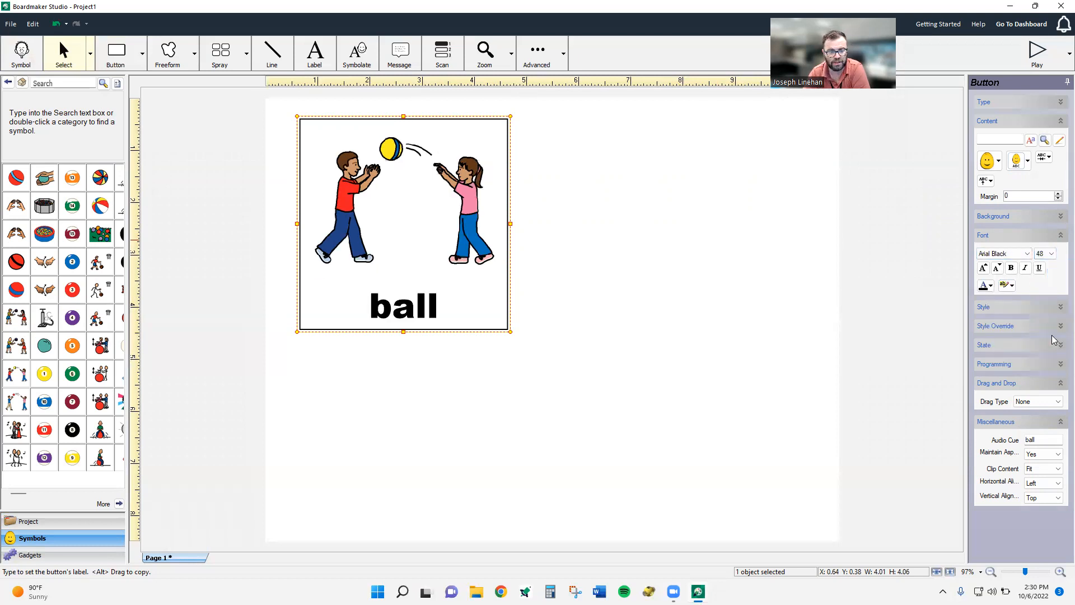
- Underline the ball button's label and color its text with the standard red
{"action": "left_click", "coordinate": [1040, 269]}
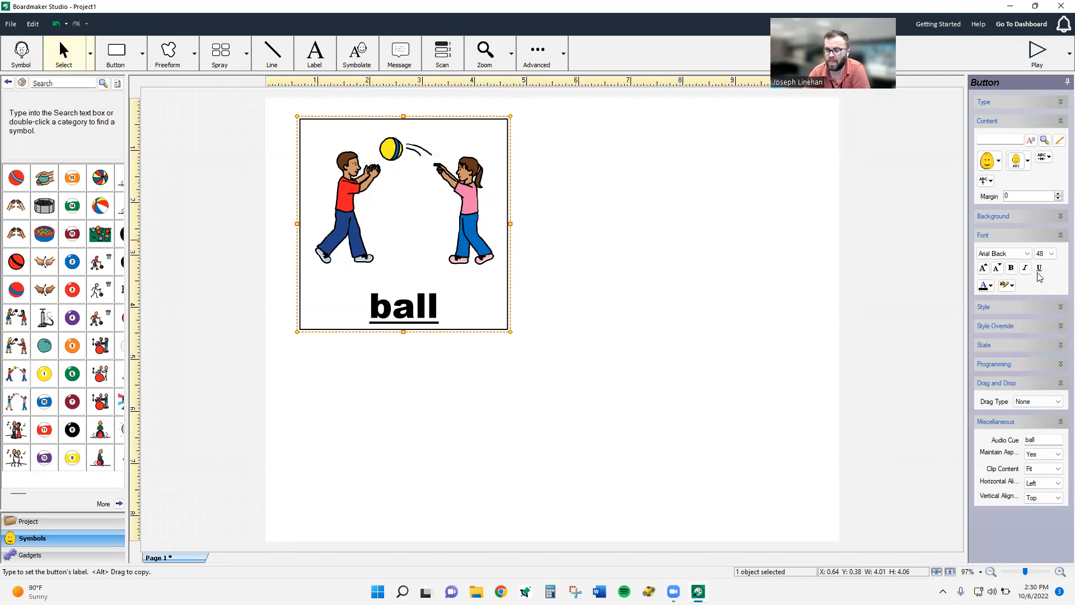
{"action": "left_click", "coordinate": [989, 287]}
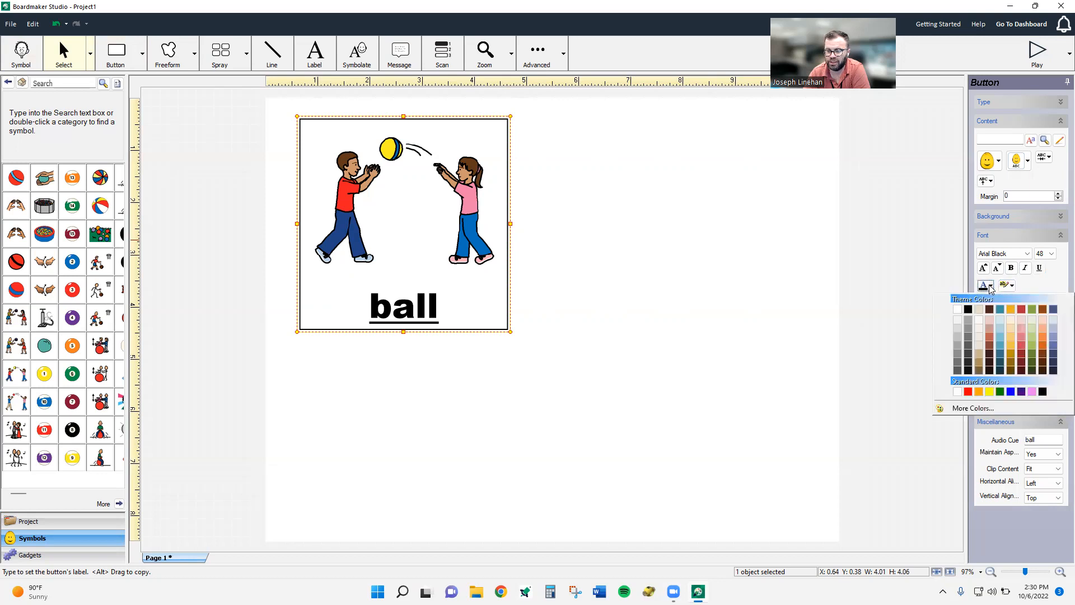
{"action": "left_click", "coordinate": [968, 392]}
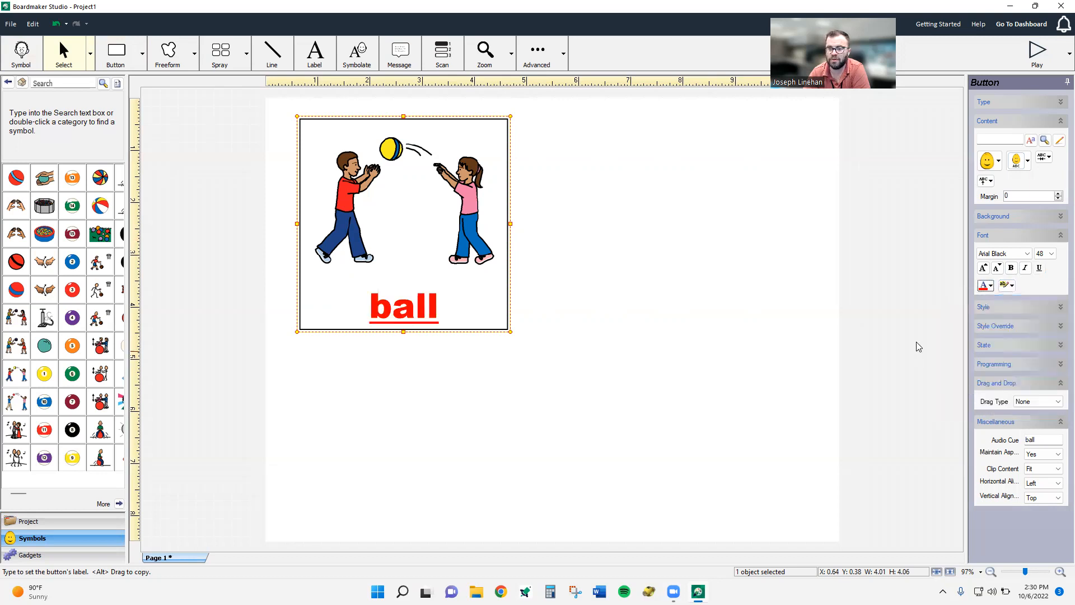
- Apply the fourth object style, a white rounded square with a black outline, to the ball button
{"action": "left_click", "coordinate": [1045, 237]}
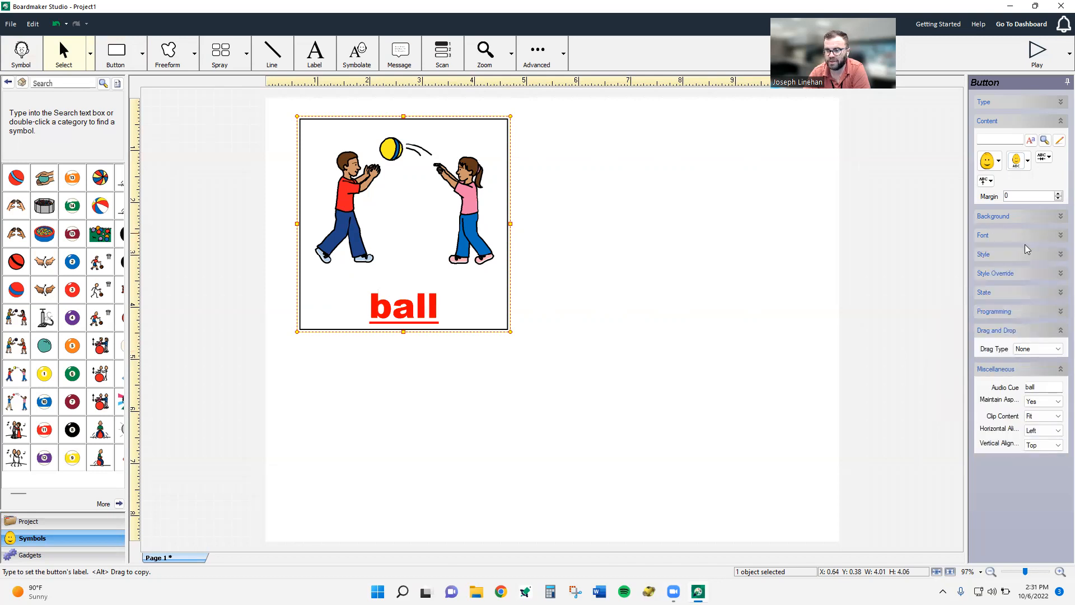
{"action": "left_click", "coordinate": [1024, 255]}
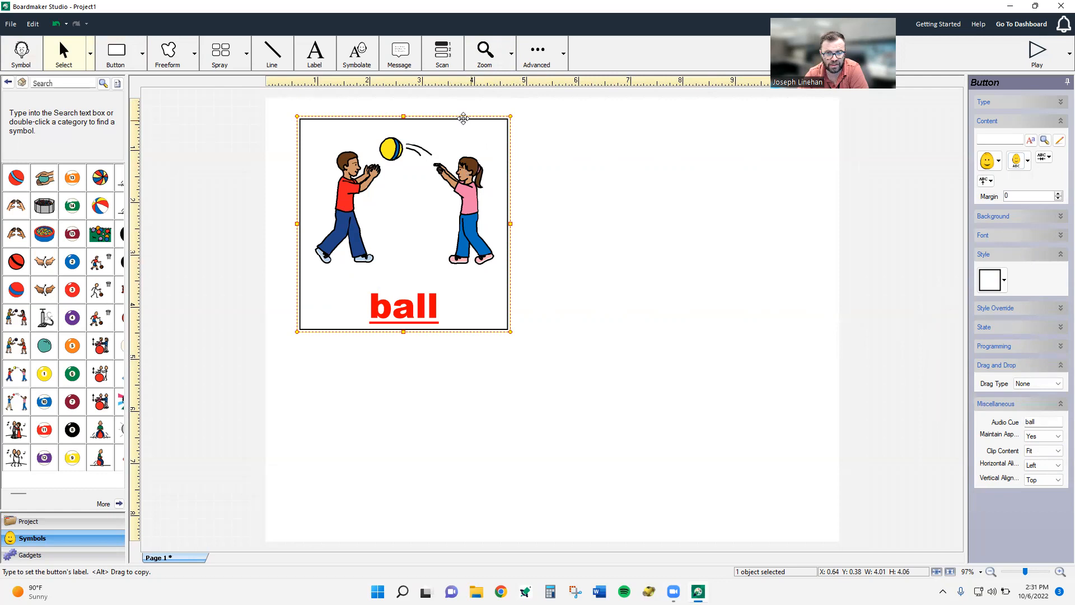
{"action": "left_click", "coordinate": [1005, 284]}
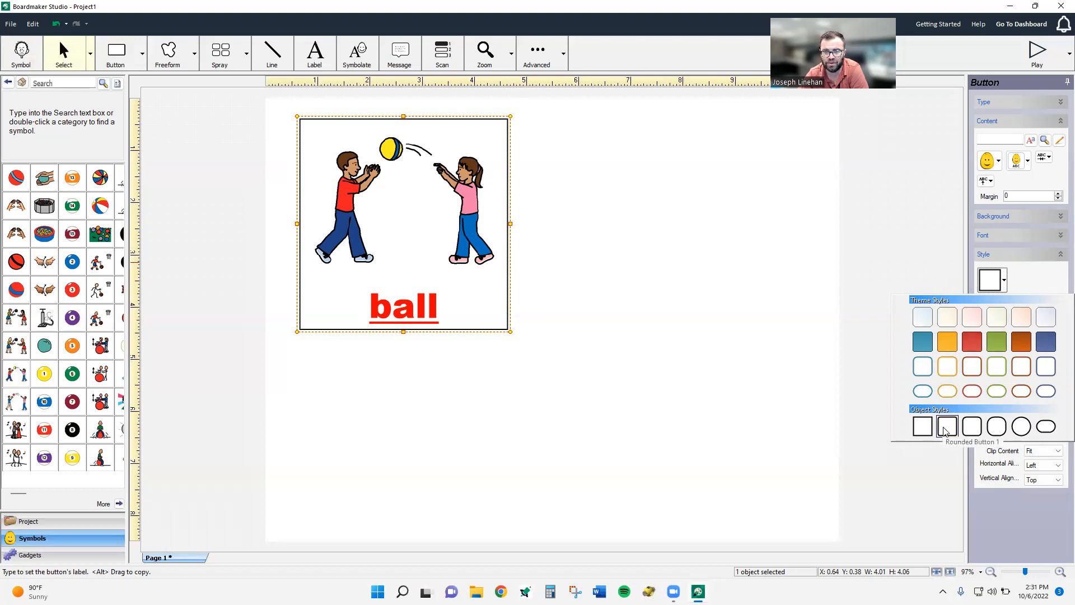
{"action": "left_click", "coordinate": [997, 427]}
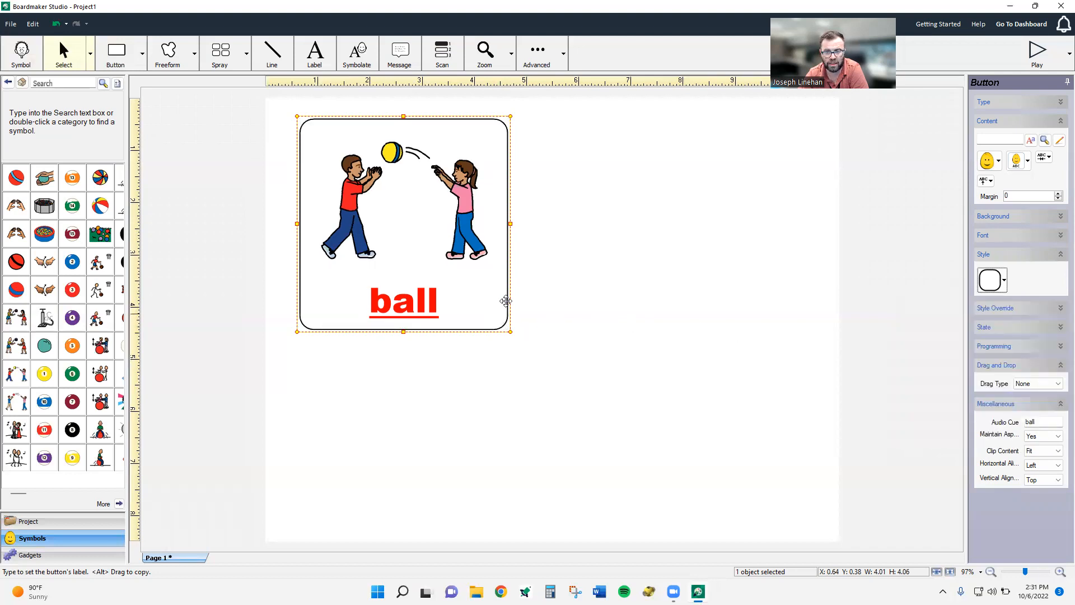
- Override the ball button's fill color with the standard yellow
{"action": "left_click", "coordinate": [1002, 307]}
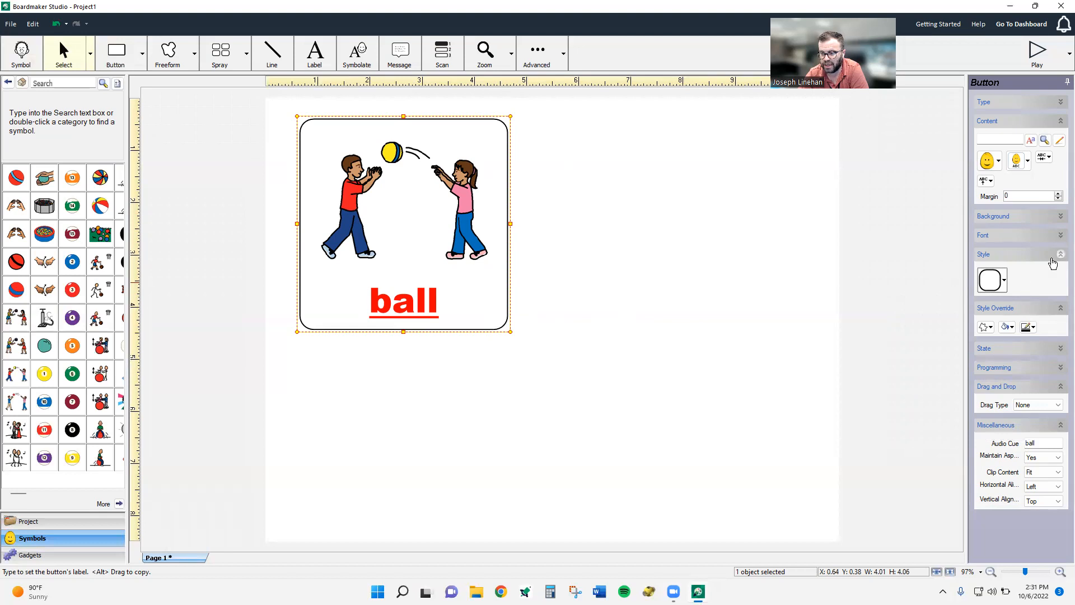
{"action": "left_click", "coordinate": [1060, 254]}
{"action": "left_click", "coordinate": [1060, 121]}
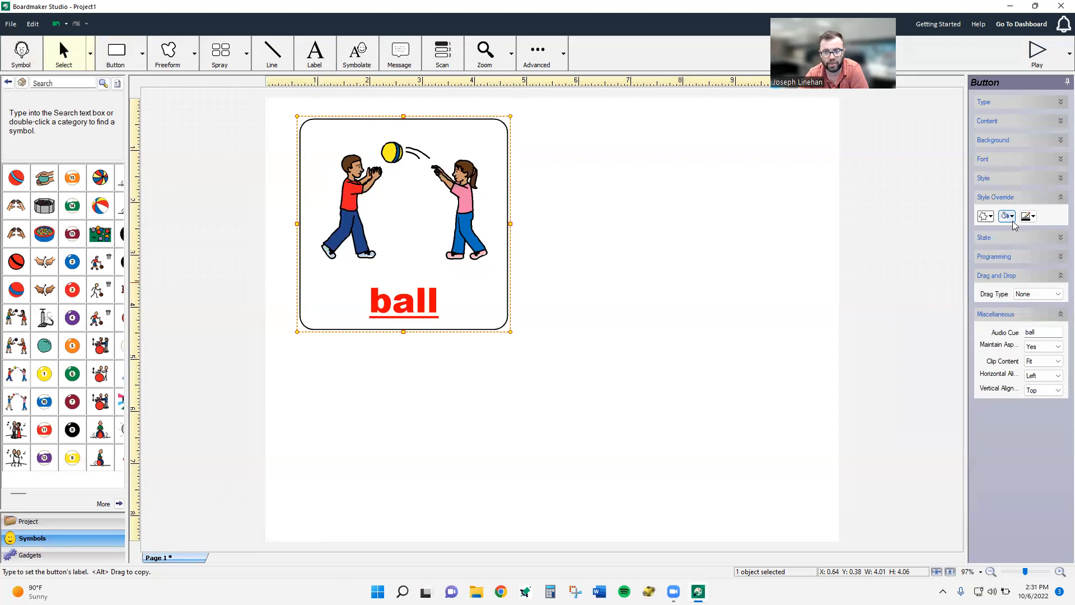
{"action": "left_click", "coordinate": [1012, 217]}
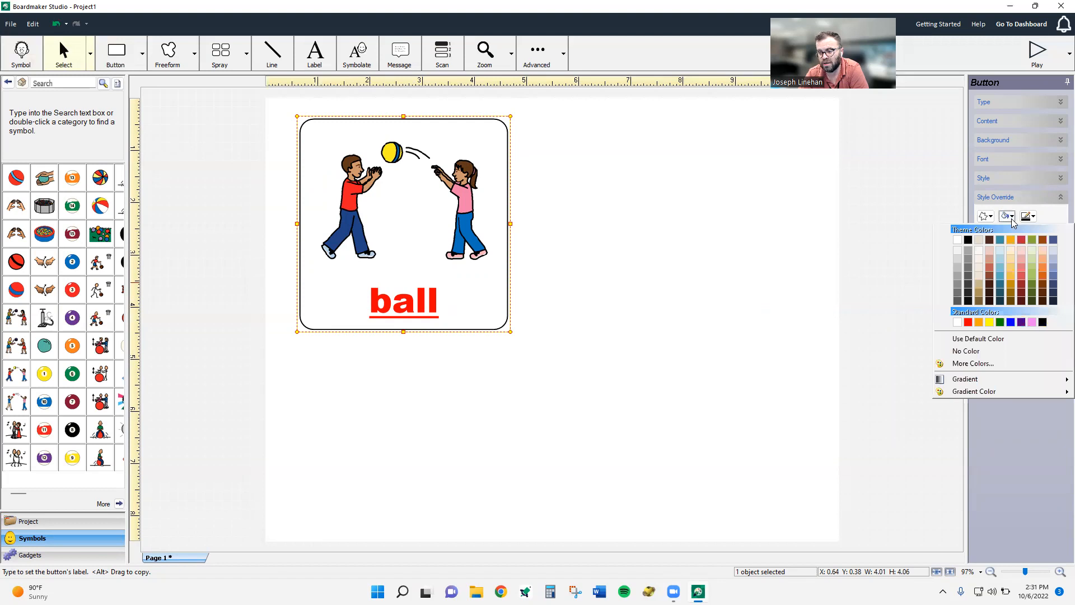
{"action": "left_click", "coordinate": [990, 322]}
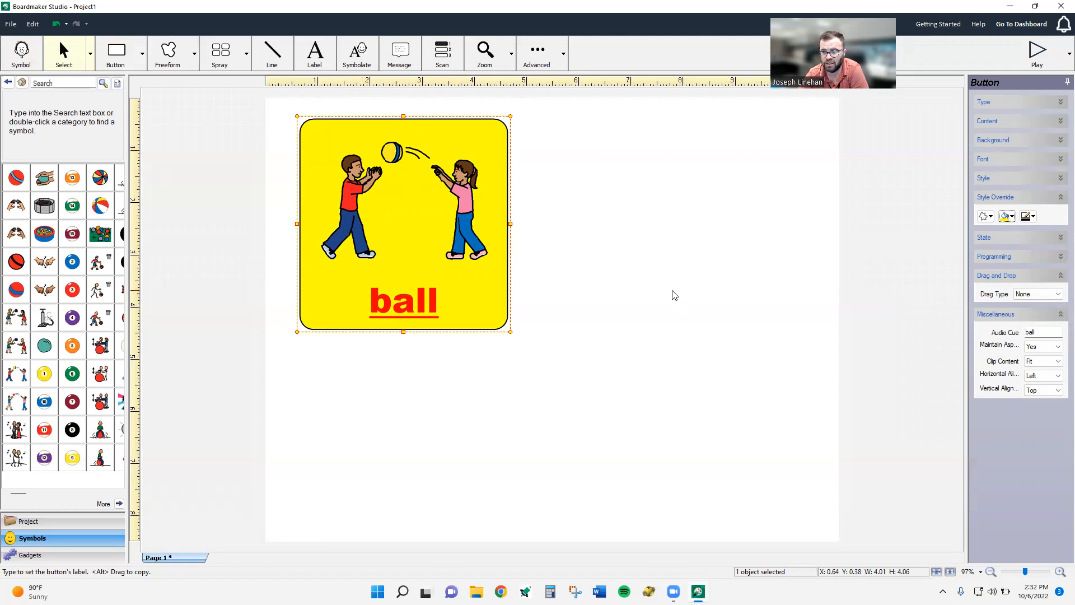
- Set the ball button's border thickness to 8 pt
{"action": "left_click", "coordinate": [1033, 217]}
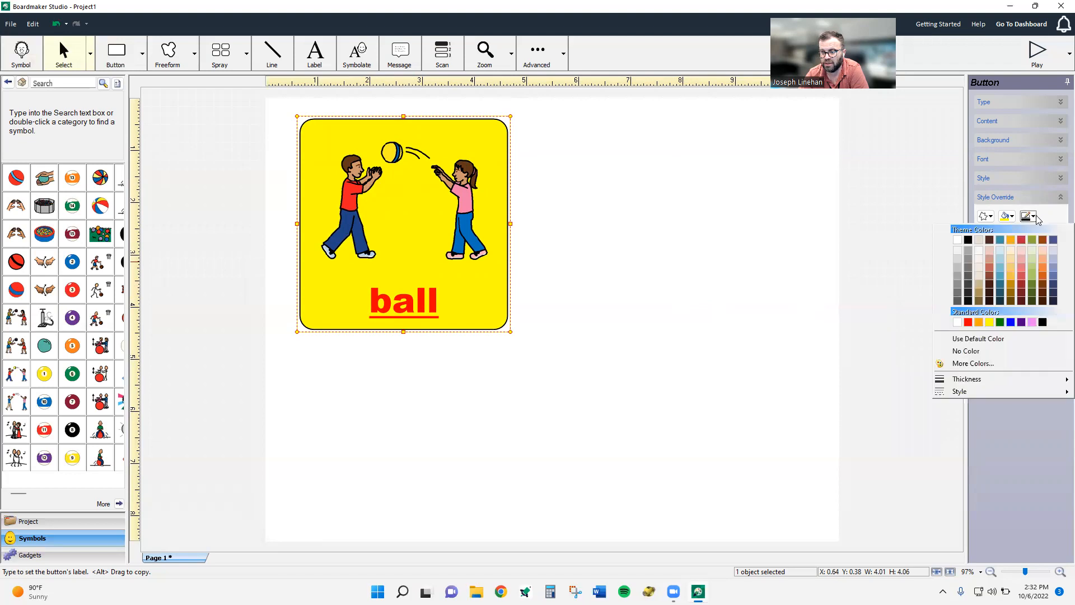
{"action": "mouse_move", "coordinate": [1008, 382]}
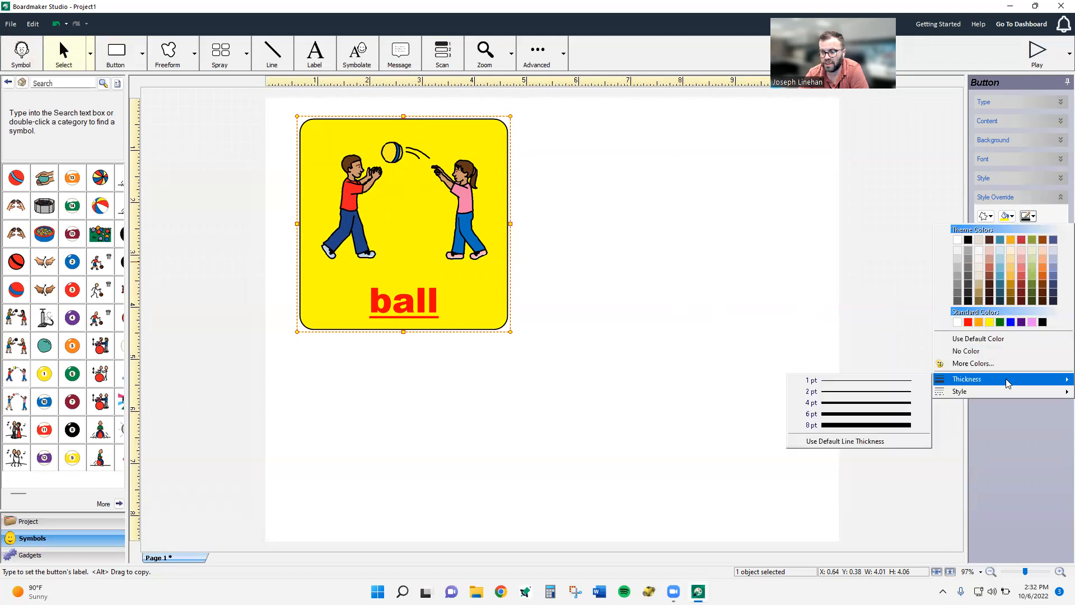
{"action": "left_click", "coordinate": [892, 426]}
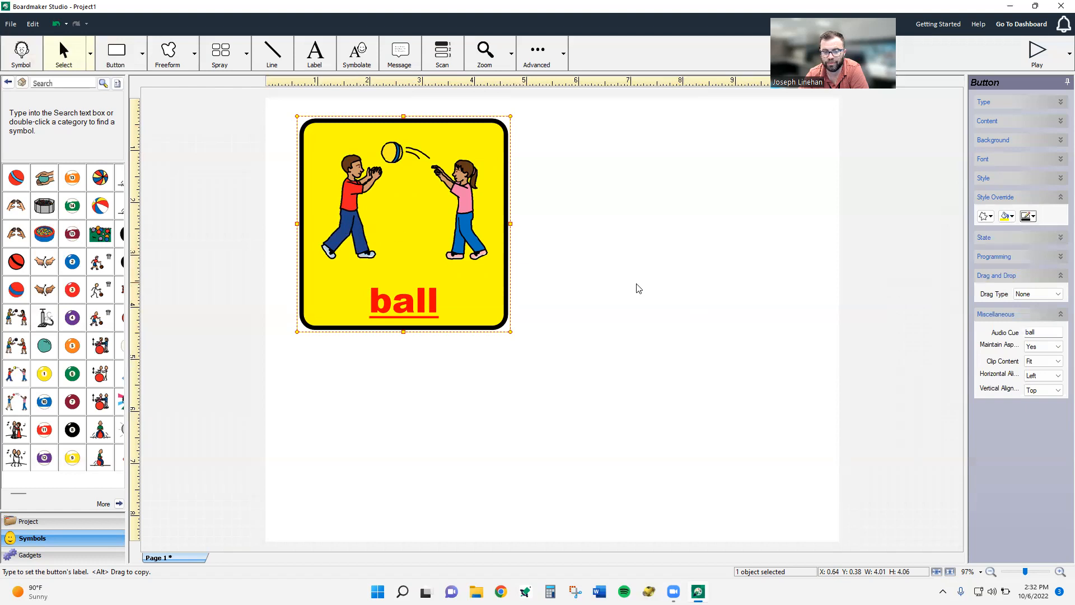
- Try the square-dotted border line style on the ball button, and set its border to a dash-dot line style
{"action": "left_click", "coordinate": [1032, 217]}
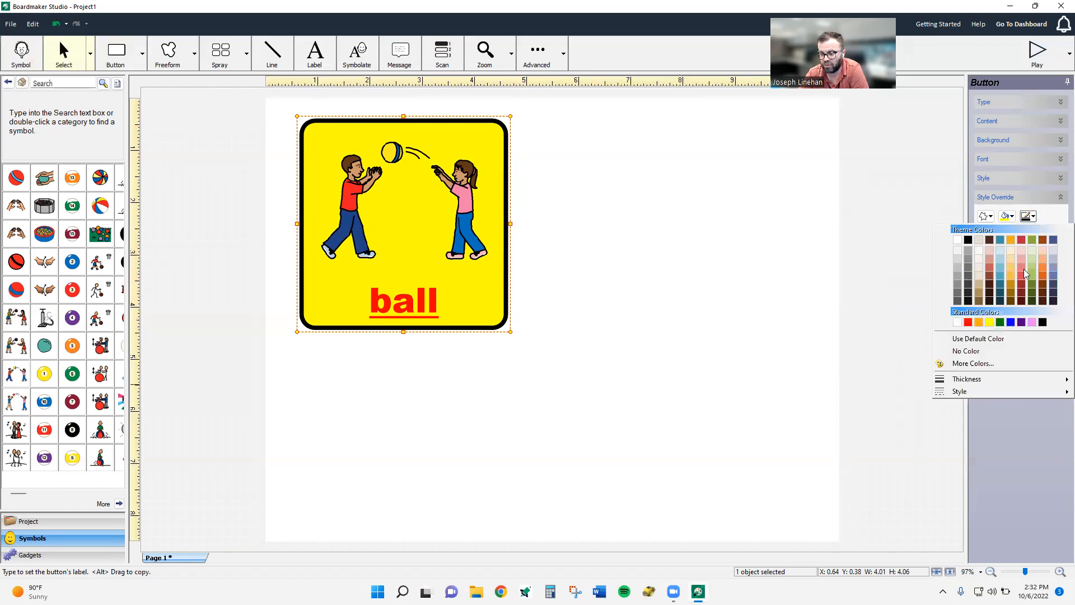
{"action": "mouse_move", "coordinate": [1011, 399]}
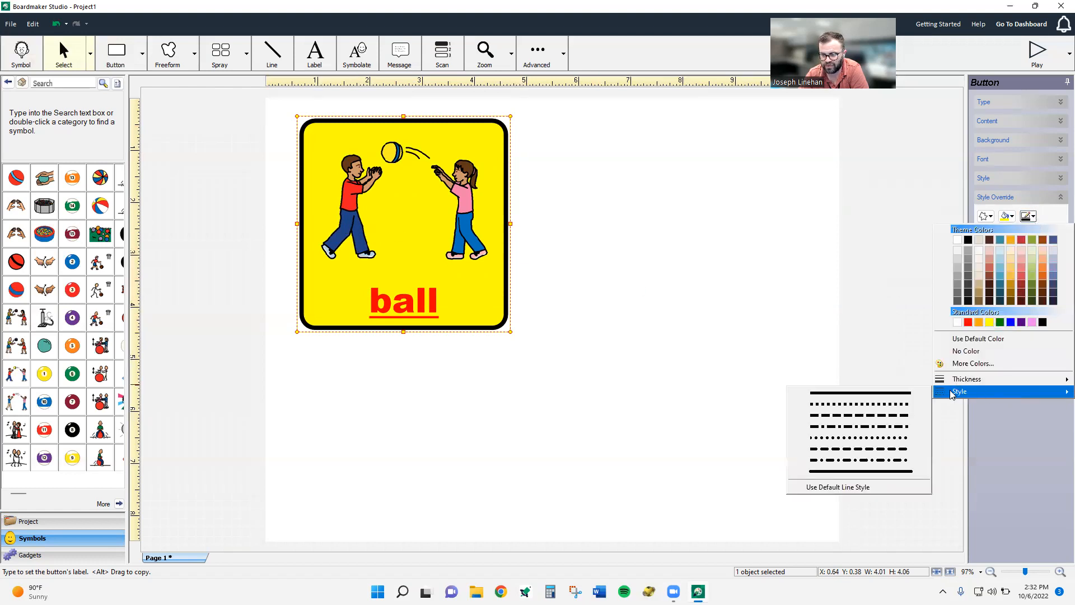
{"action": "left_click", "coordinate": [873, 403]}
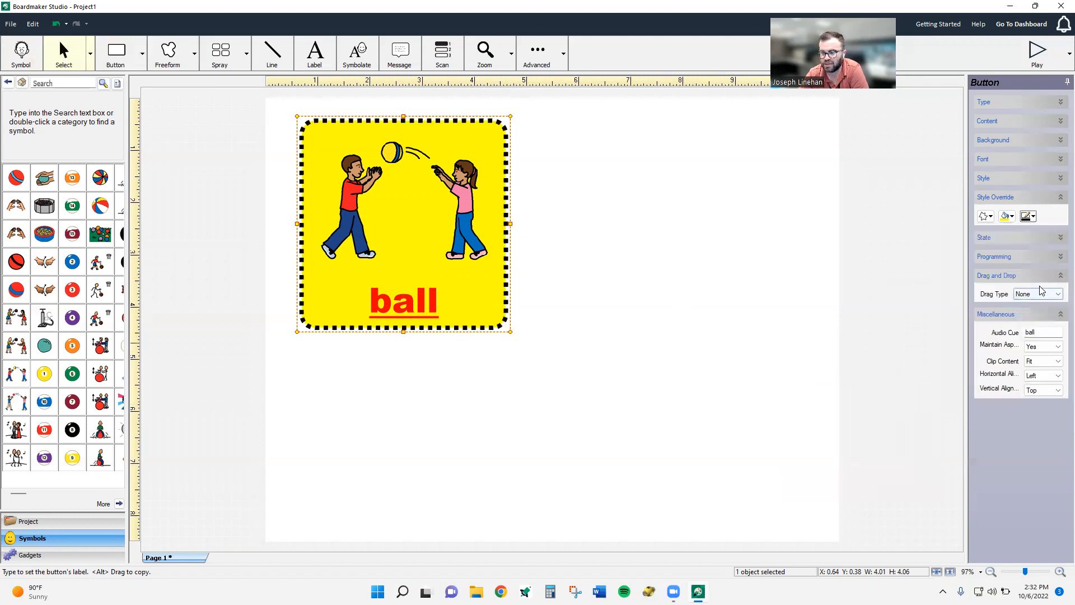
{"action": "left_click", "coordinate": [1032, 217]}
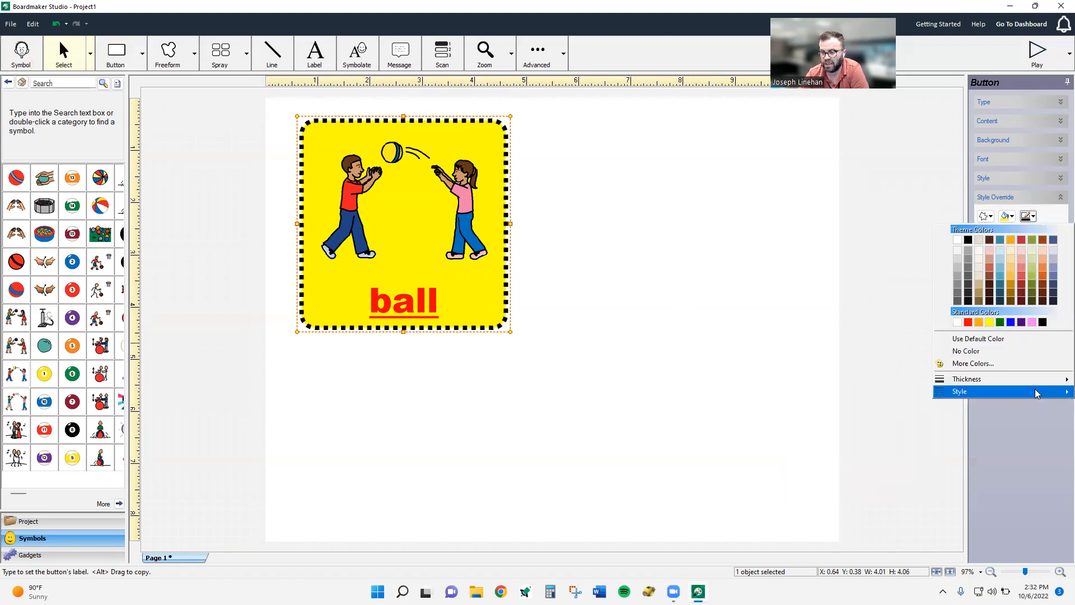
{"action": "mouse_move", "coordinate": [987, 394]}
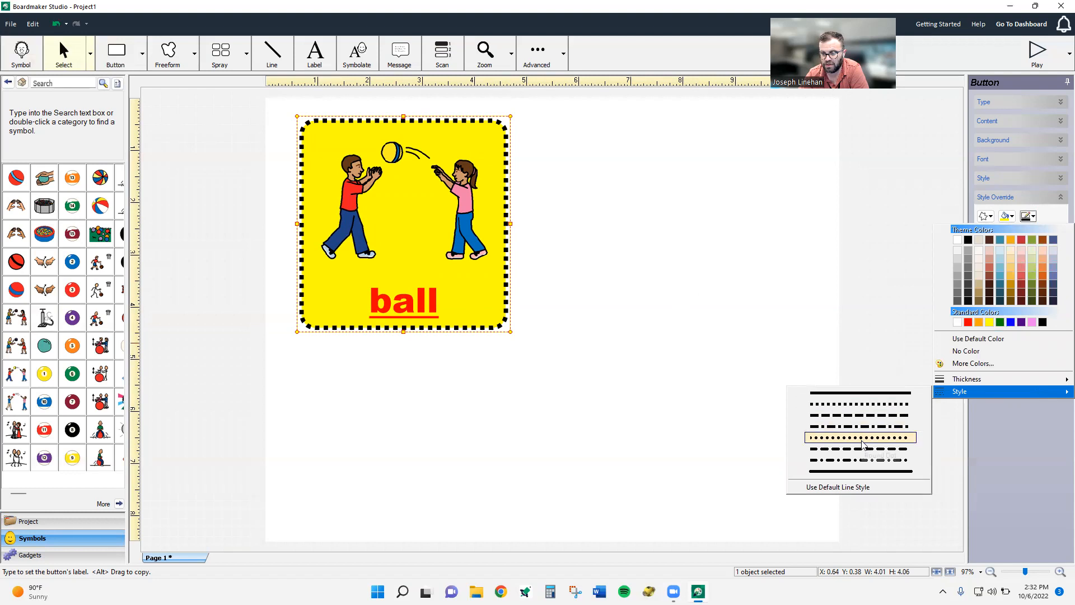
{"action": "left_click", "coordinate": [865, 459]}
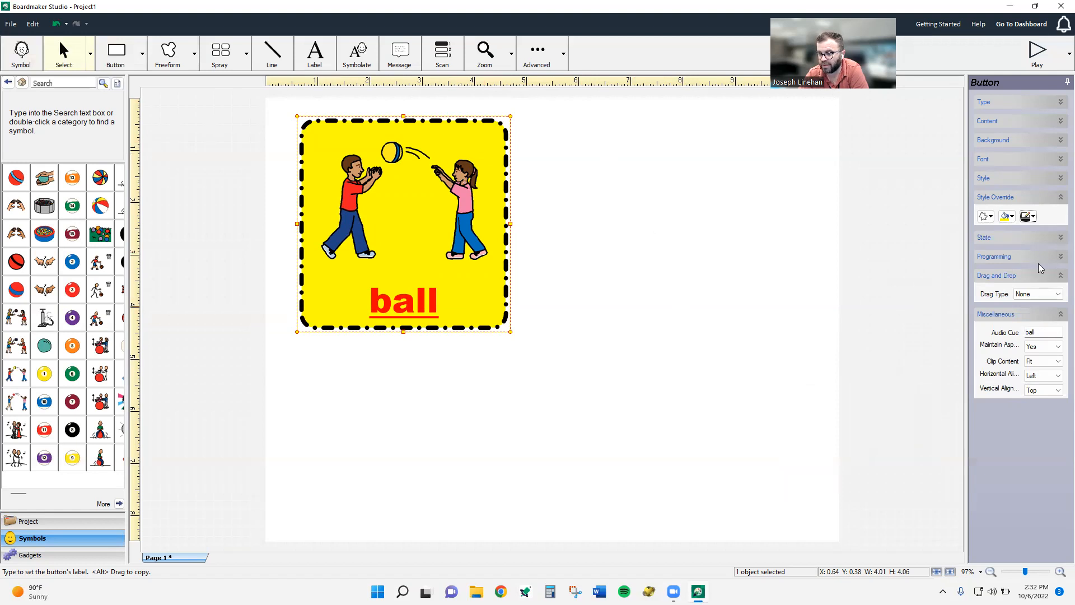
- Collapse the Style Override and Miscellaneous properties, and open the ball button's symbol in the Symbol Editor
{"action": "left_click", "coordinate": [1044, 200]}
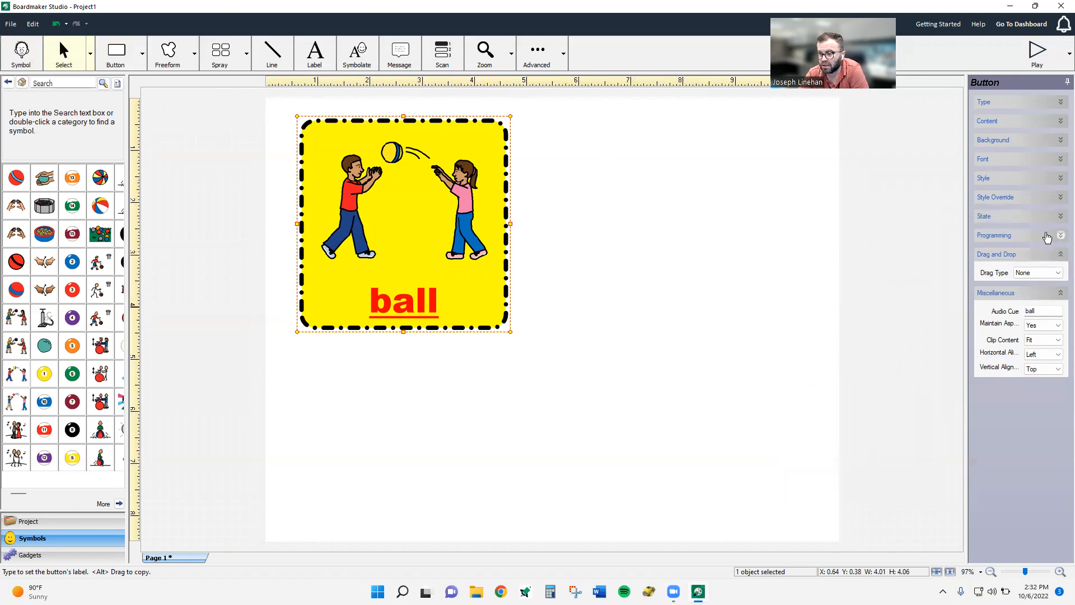
{"action": "left_click", "coordinate": [1053, 295]}
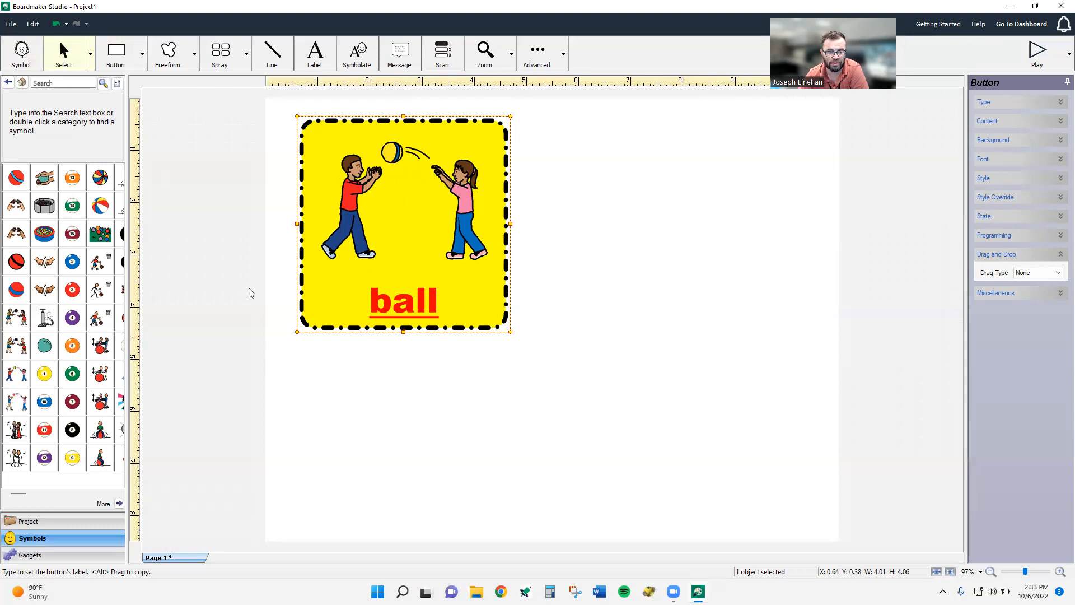
{"action": "right_click", "coordinate": [364, 202]}
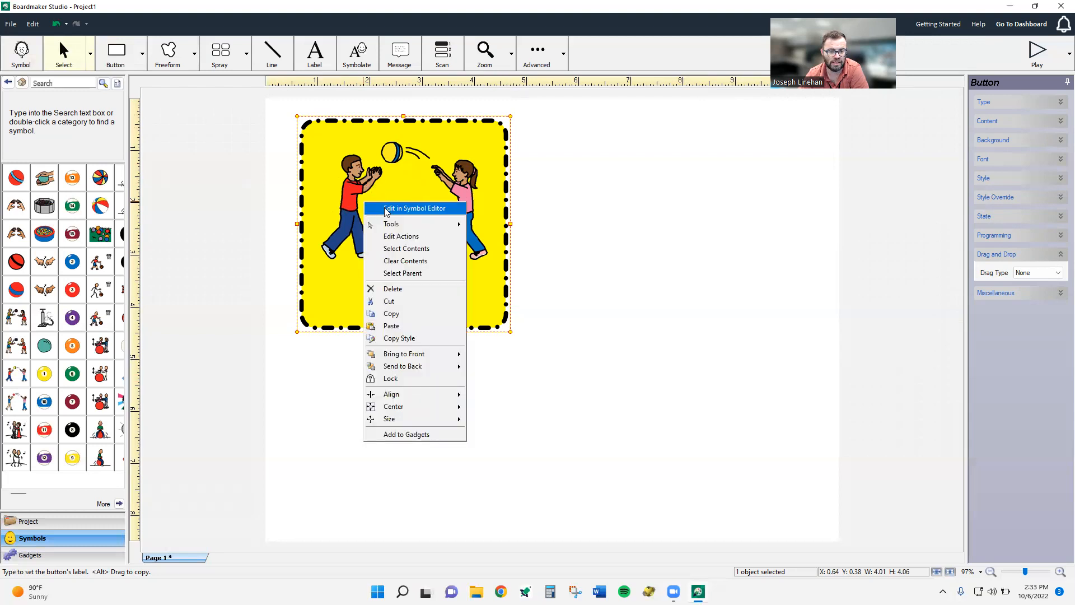
{"action": "left_click", "coordinate": [385, 211]}
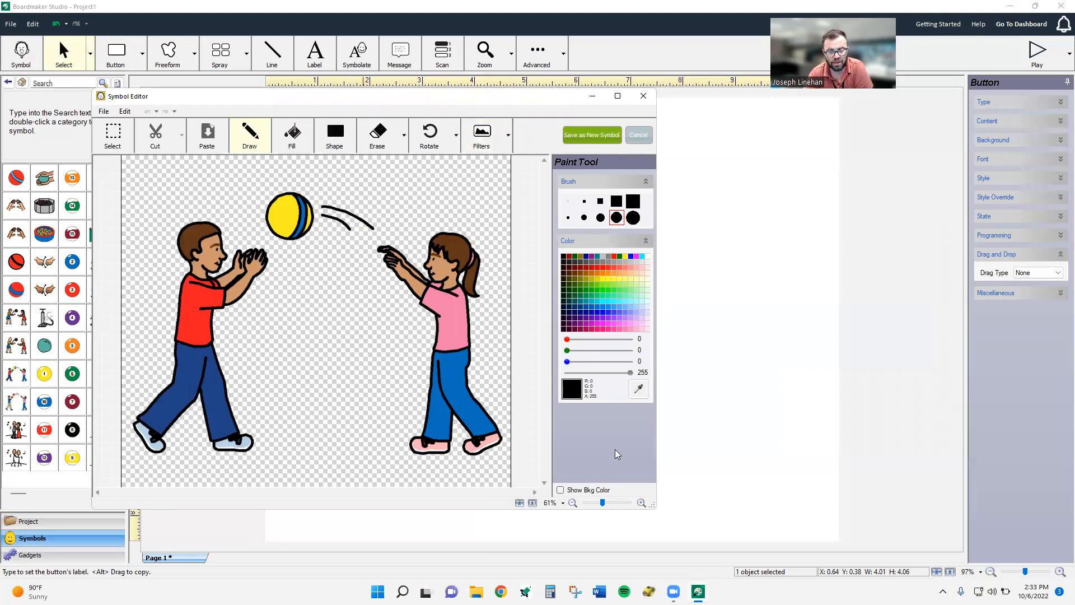
{"action": "left_click_drag", "start_coordinate": [601, 504], "coordinate": [606, 503]}
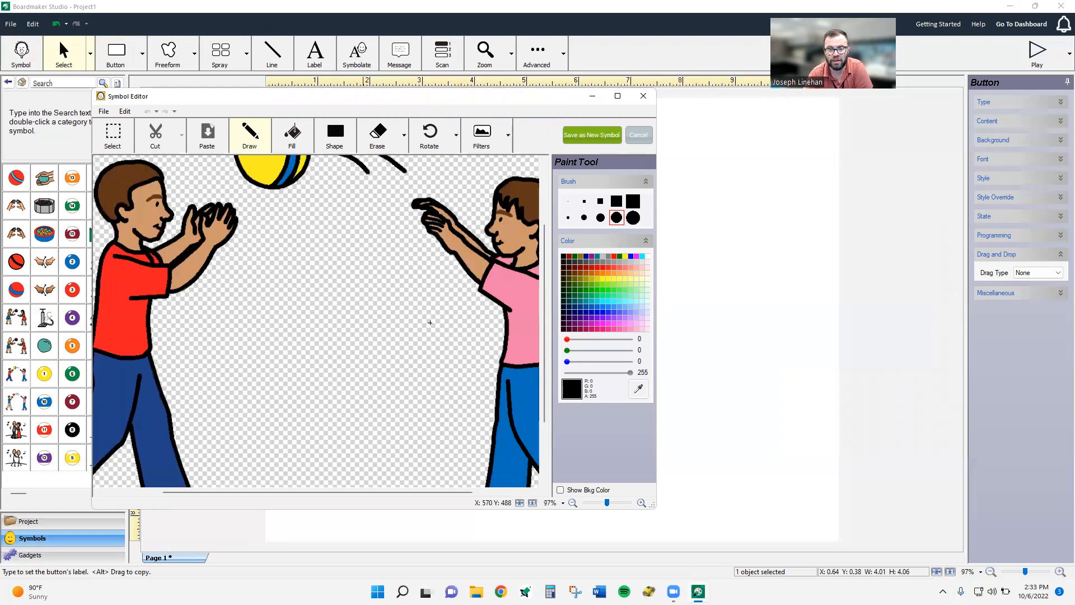
{"action": "scroll", "coordinate": [288, 241], "scroll_direction": "up", "scroll_amount": 2}
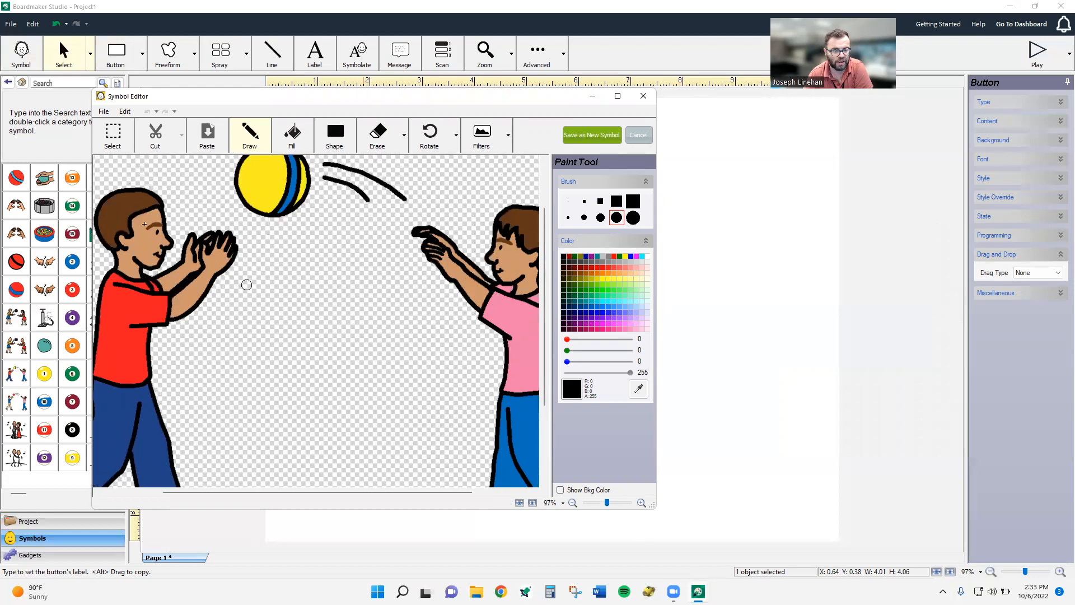
{"action": "scroll", "coordinate": [150, 224], "scroll_direction": "up", "scroll_amount": 2}
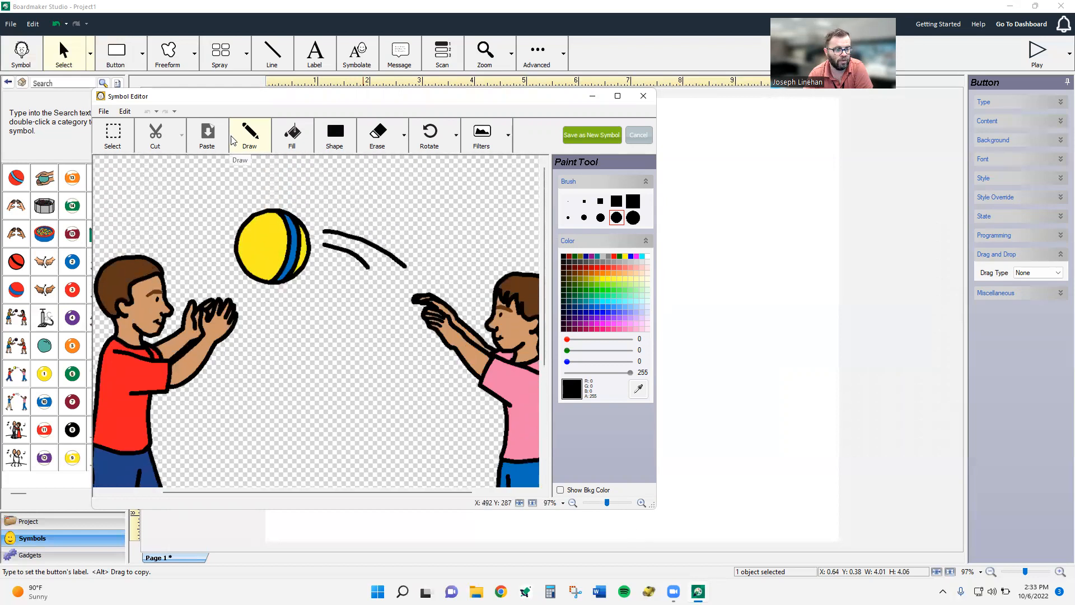
- Try painting over the ball's large yellow area in black with the Draw tool, and undo the painting
{"action": "left_click", "coordinate": [252, 140]}
{"action": "mouse_move", "coordinate": [274, 246]}
{"action": "left_mouse_down"}
{"action": "mouse_move", "coordinate": [252, 238]}
{"action": "mouse_move", "coordinate": [257, 251]}
{"action": "mouse_move", "coordinate": [242, 256]}
{"action": "mouse_move", "coordinate": [275, 273]}
{"action": "left_mouse_up"}
{"action": "mouse_move", "coordinate": [245, 263]}
{"action": "left_mouse_down"}
{"action": "mouse_move", "coordinate": [245, 238]}
{"action": "mouse_move", "coordinate": [257, 225]}
{"action": "mouse_move", "coordinate": [265, 233]}
{"action": "mouse_move", "coordinate": [243, 236]}
{"action": "mouse_move", "coordinate": [263, 216]}
{"action": "mouse_move", "coordinate": [285, 232]}
{"action": "mouse_move", "coordinate": [266, 221]}
{"action": "mouse_move", "coordinate": [275, 259]}
{"action": "left_mouse_up"}
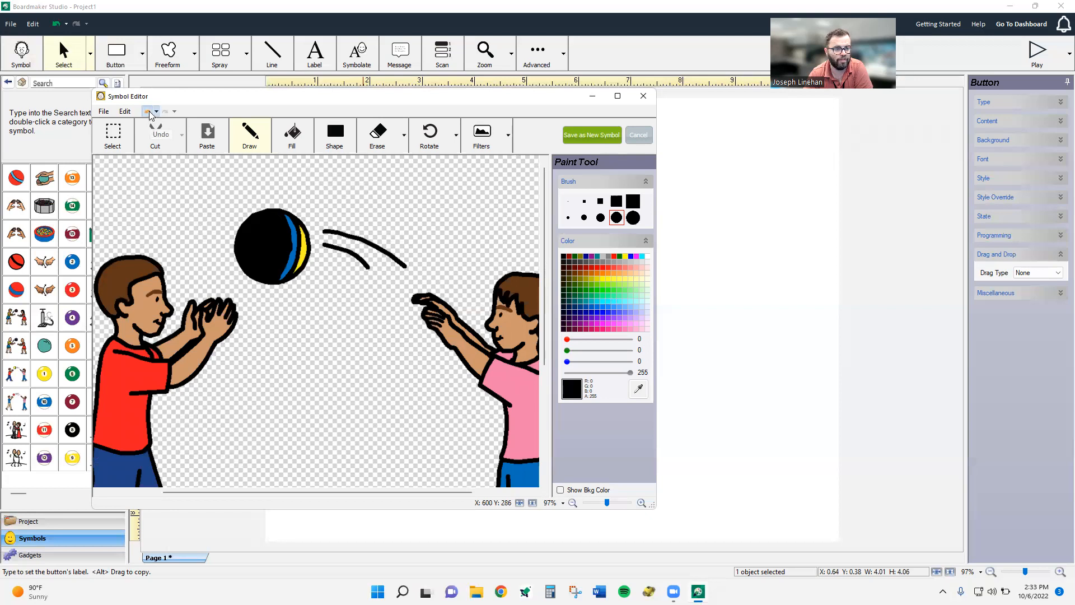
{"action": "left_click", "coordinate": [148, 112]}
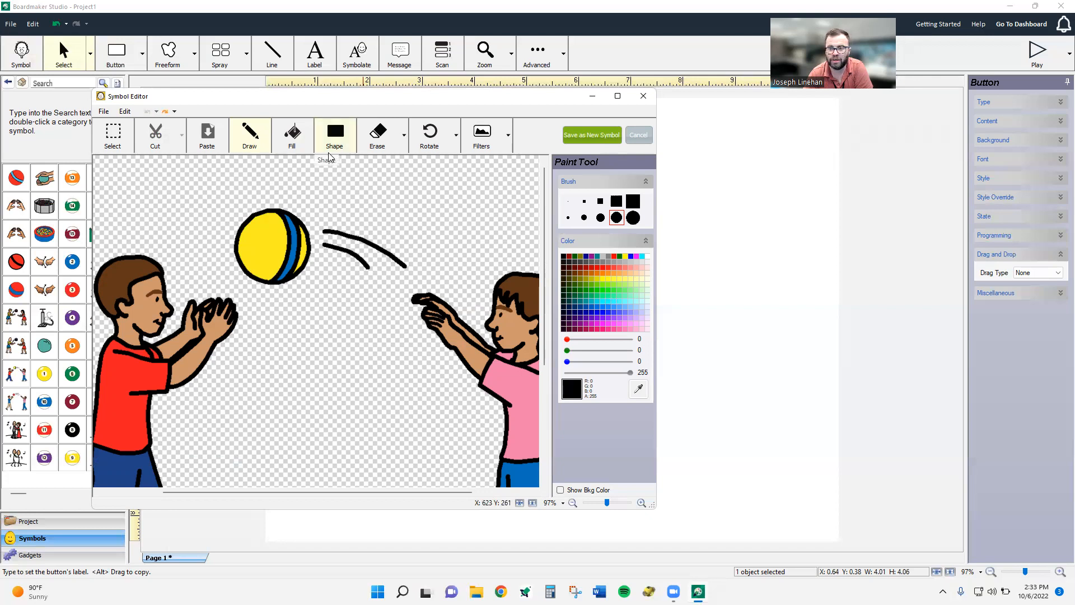
- Fill the ball's two yellow areas with blue (28, 28, 255) and its stripe with red (255, 28, 28)
{"action": "left_click", "coordinate": [297, 133]}
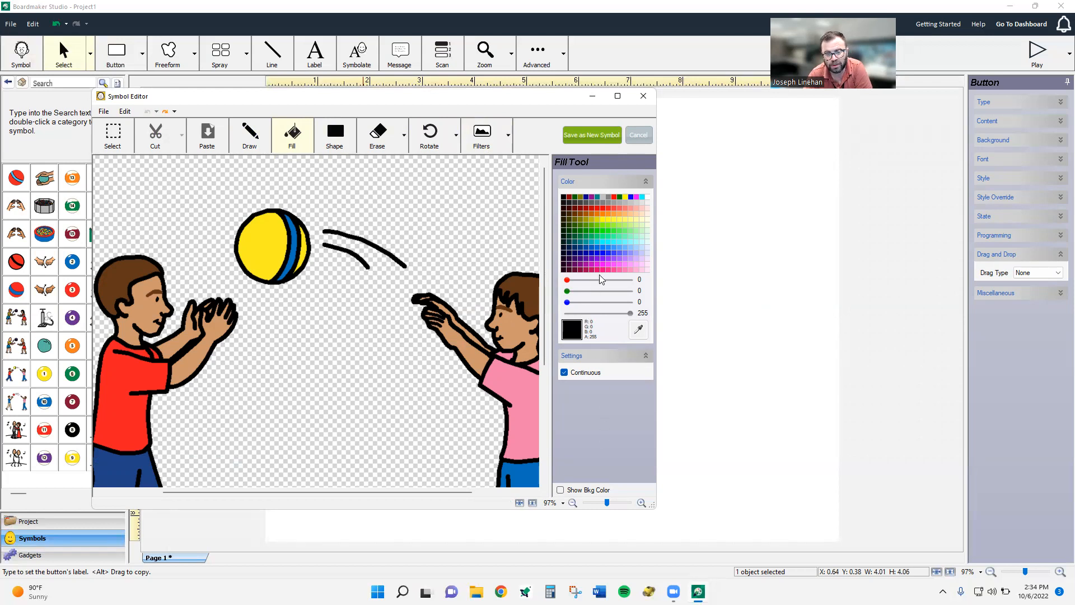
{"action": "left_click", "coordinate": [609, 253]}
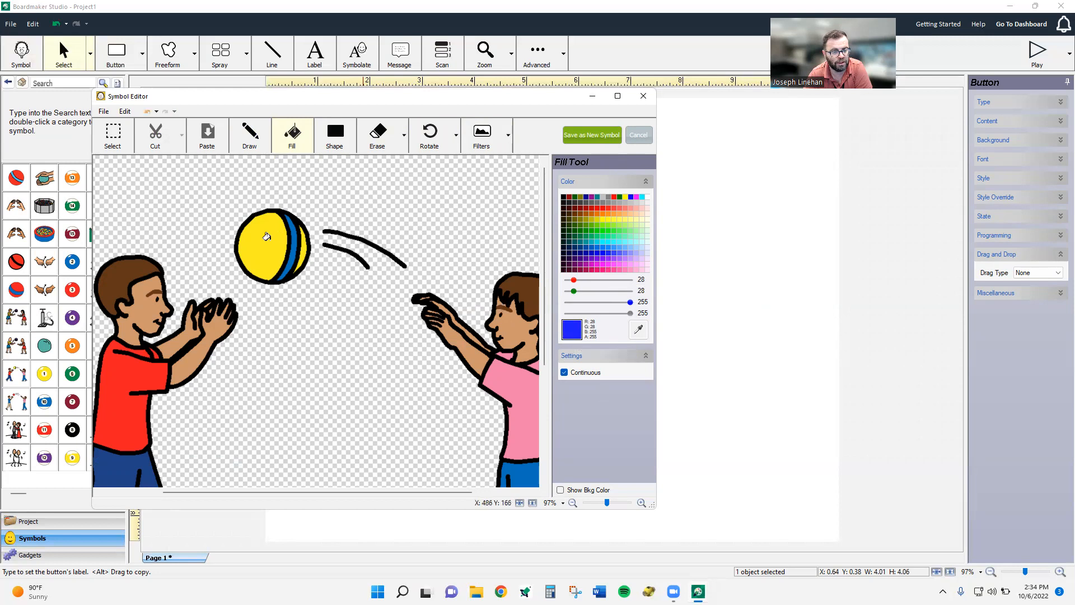
{"action": "left_click", "coordinate": [268, 238]}
{"action": "left_click", "coordinate": [302, 247]}
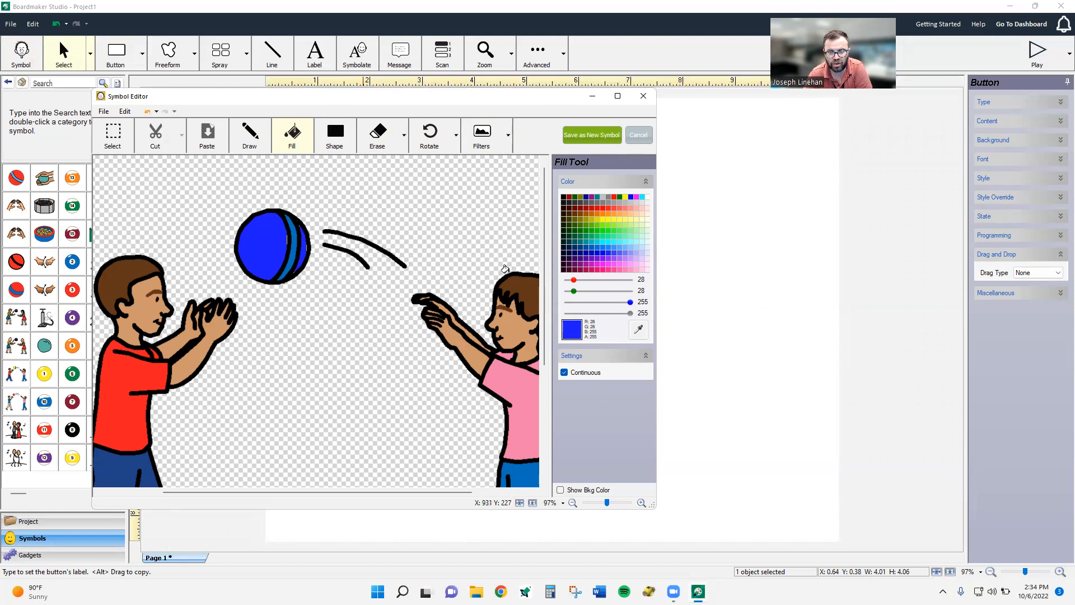
{"action": "left_click", "coordinate": [606, 209]}
{"action": "left_click", "coordinate": [288, 244]}
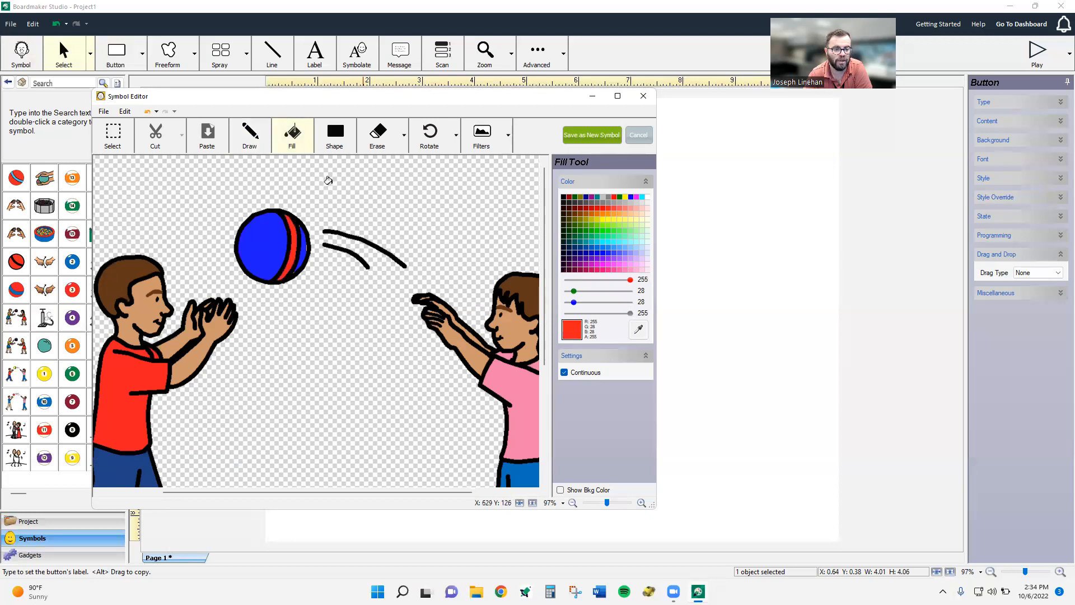
- Examine the recolored ball up close for small areas the fill missed
{"action": "scroll", "coordinate": [289, 246], "scroll_direction": "up", "scroll_amount": 1}
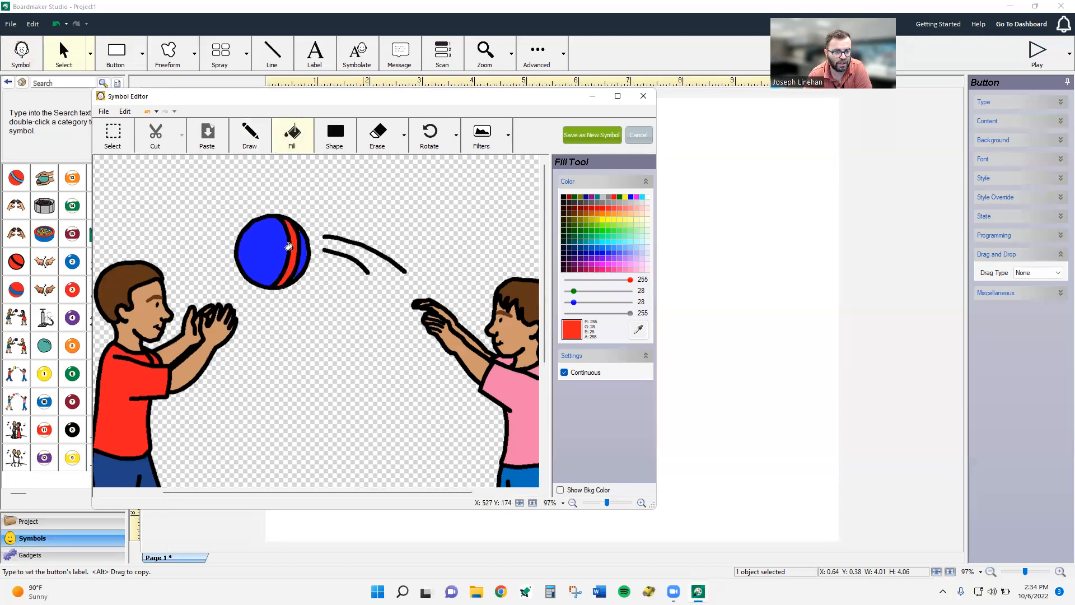
{"action": "scroll", "coordinate": [288, 246], "scroll_direction": "down", "scroll_amount": 2}
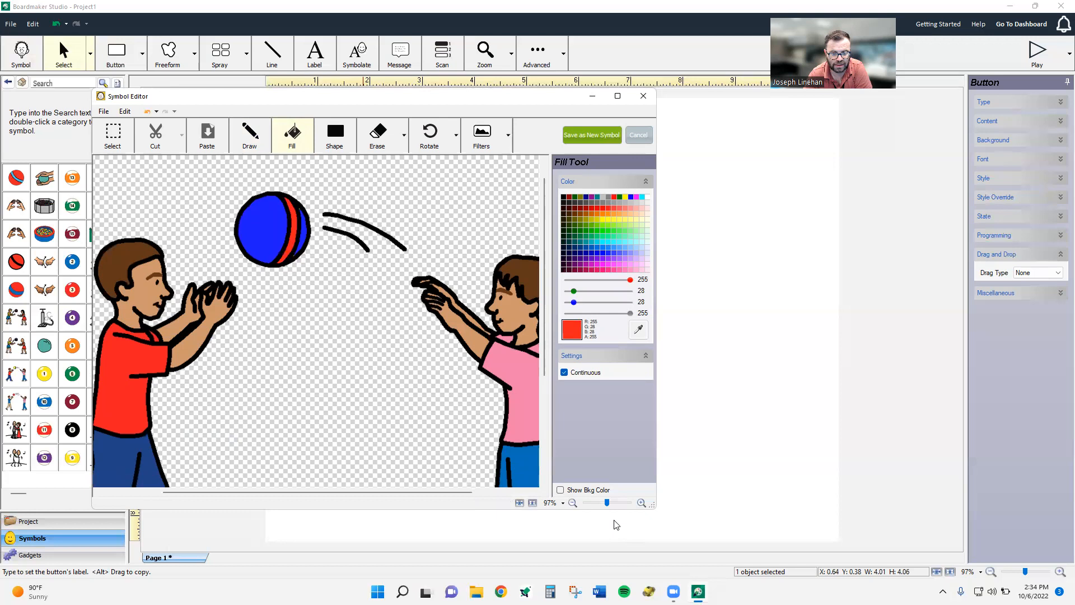
{"action": "left_click_drag", "start_coordinate": [606, 502], "coordinate": [614, 503]}
{"action": "scroll", "coordinate": [207, 258], "scroll_direction": "up", "scroll_amount": 2}
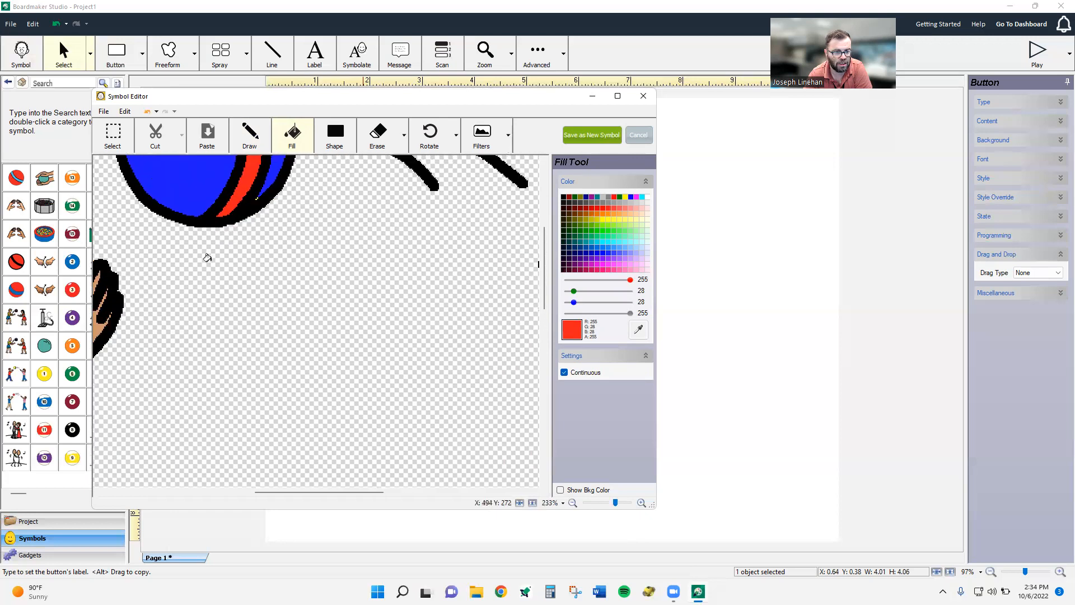
{"action": "scroll", "coordinate": [207, 257], "scroll_direction": "up", "scroll_amount": 5}
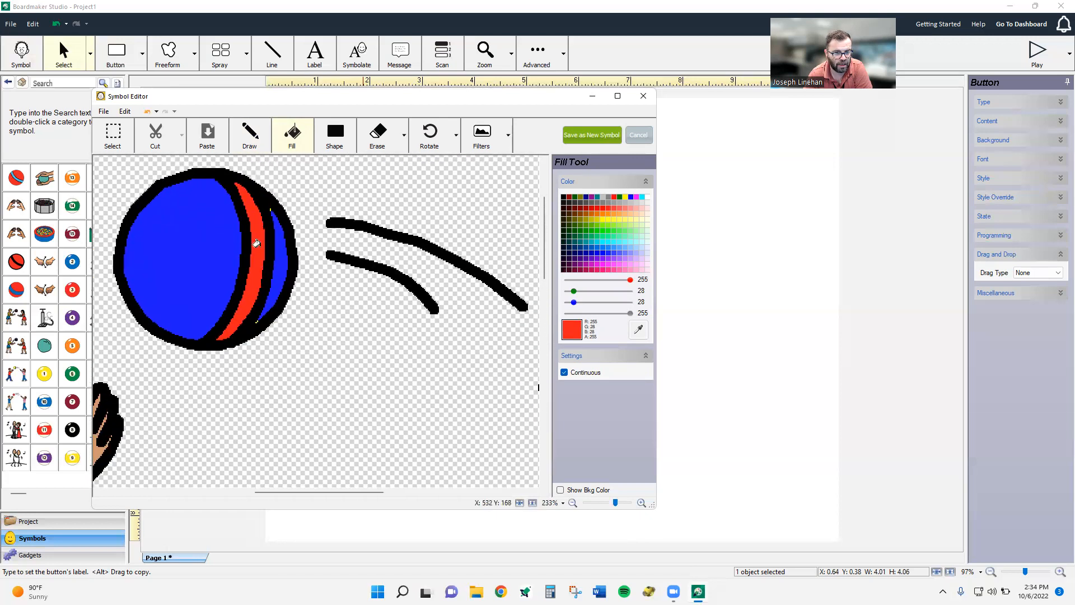
{"action": "scroll", "coordinate": [257, 243], "scroll_direction": "up", "scroll_amount": 1}
{"action": "left_click_drag", "start_coordinate": [616, 503], "coordinate": [620, 502]}
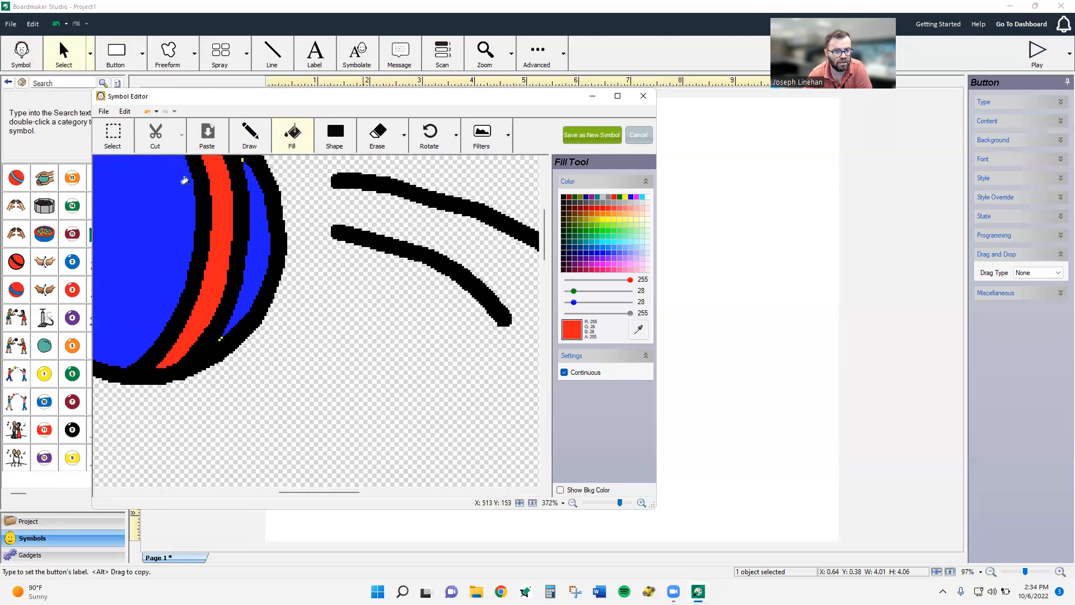
- Paint the two small missed spots at the ends of the ball's narrow area blue (0, 0, 255) with the smallest round brush
{"action": "left_click", "coordinate": [246, 145]}
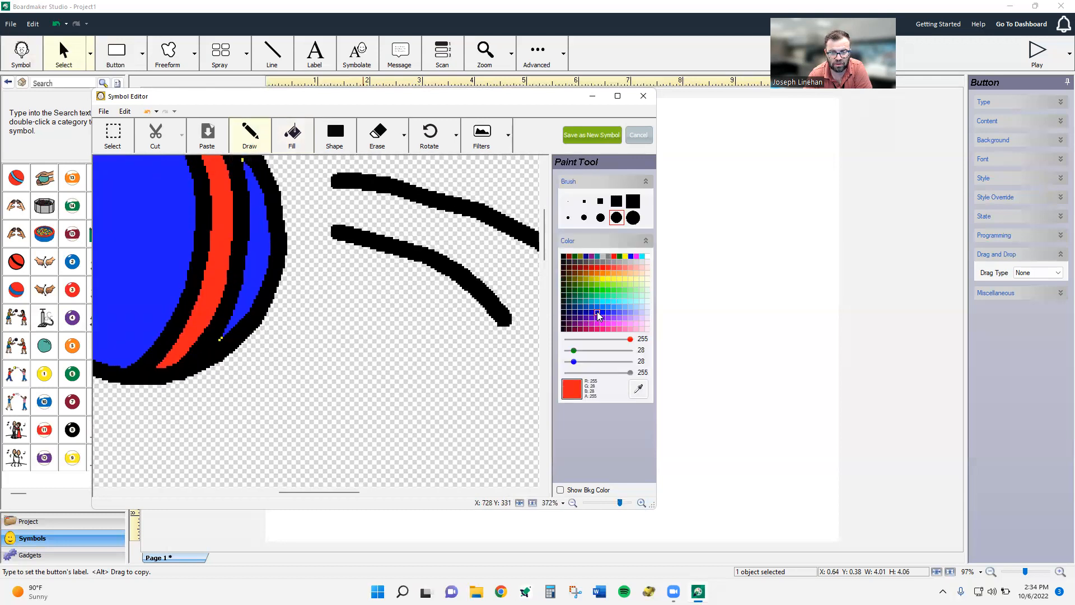
{"action": "left_click", "coordinate": [630, 256]}
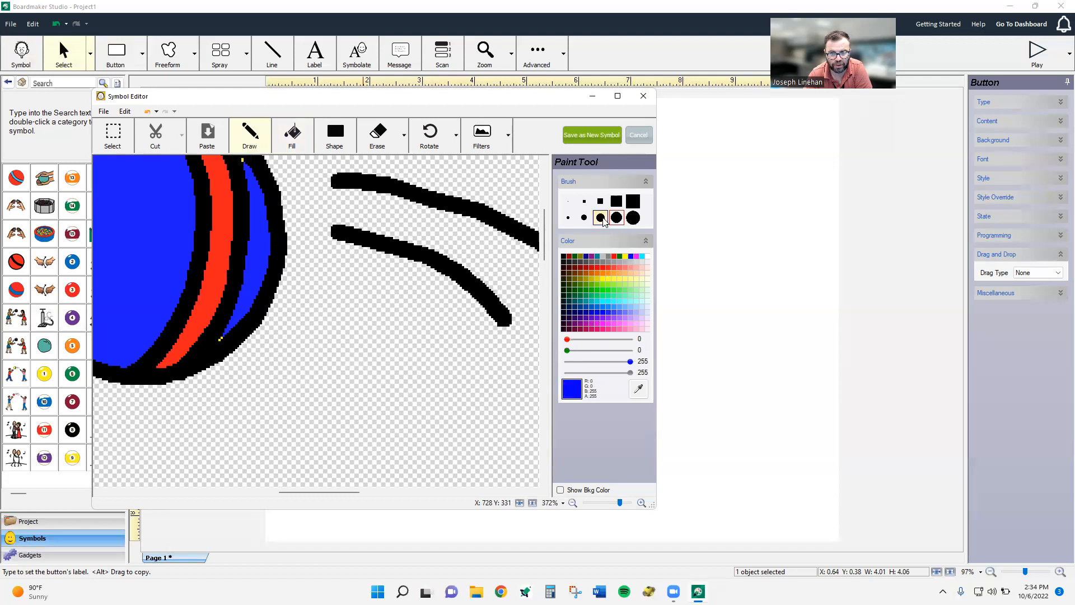
{"action": "left_click", "coordinate": [569, 220]}
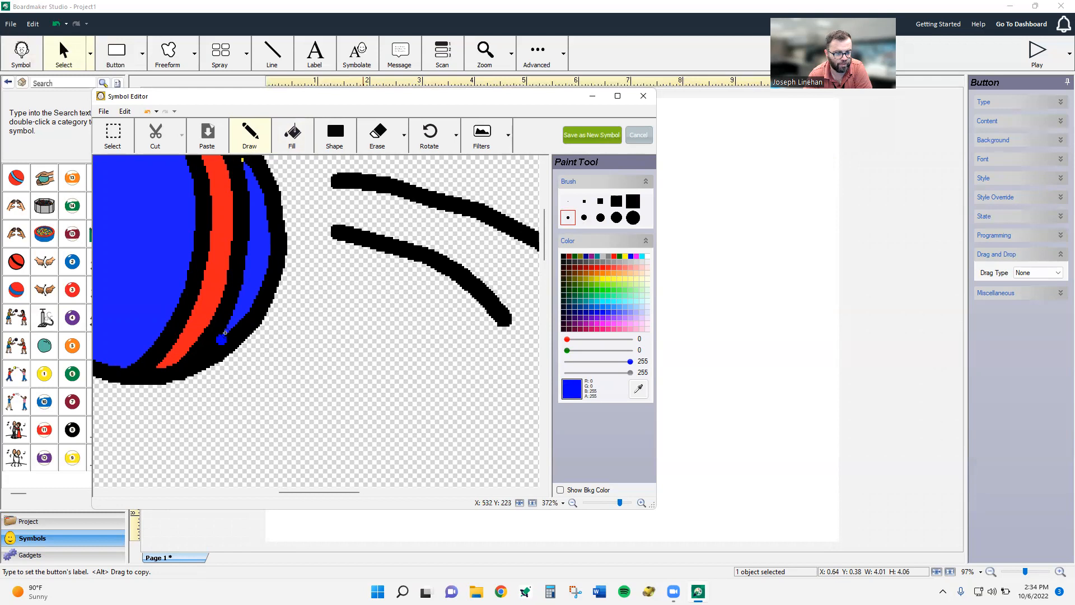
{"action": "scroll", "coordinate": [233, 280], "scroll_direction": "up", "scroll_amount": 3}
{"action": "left_click", "coordinate": [242, 232]}
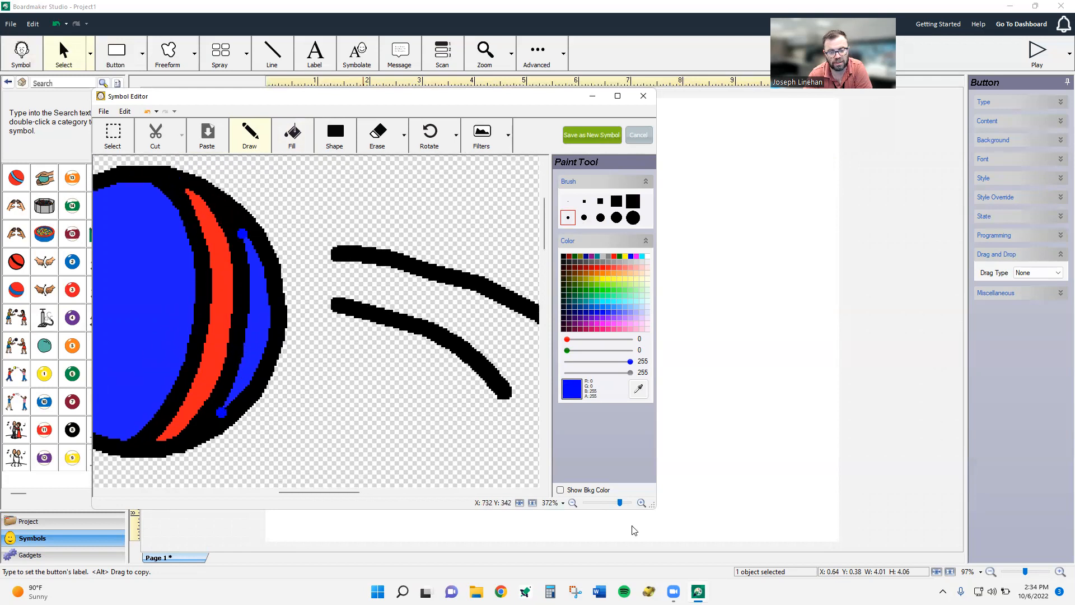
- Examine the whole recolored symbol at 70% zoom
{"action": "left_click", "coordinate": [577, 505]}
{"action": "left_click", "coordinate": [577, 504]}
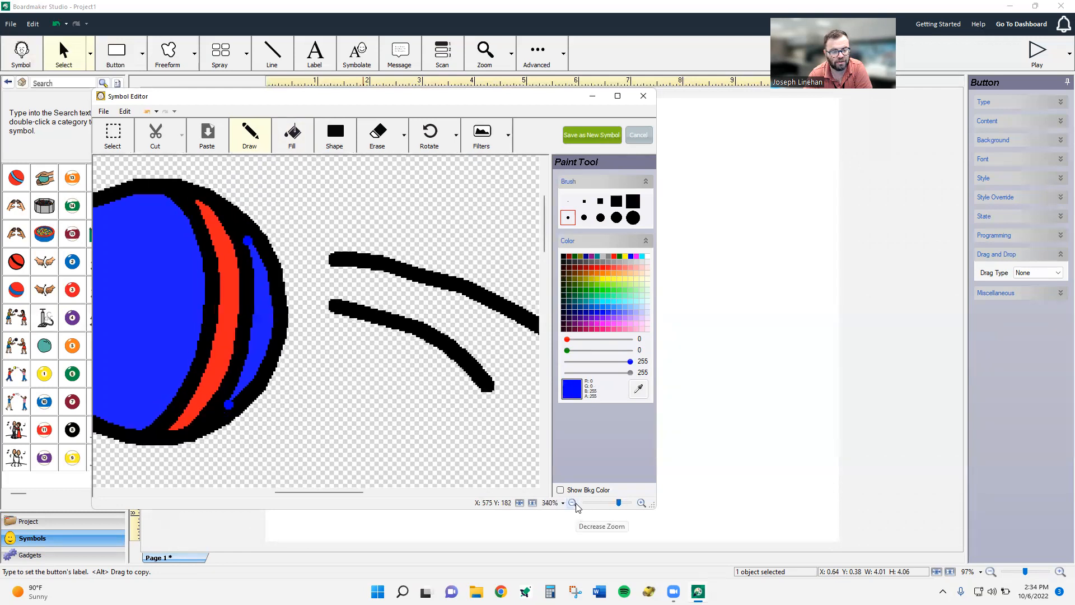
{"action": "left_click", "coordinate": [572, 503]}
{"action": "left_click", "coordinate": [572, 502]}
{"action": "left_click", "coordinate": [572, 502]}
{"action": "left_click", "coordinate": [572, 502]}
{"action": "left_click", "coordinate": [572, 502]}
{"action": "left_click", "coordinate": [572, 502]}
{"action": "left_click", "coordinate": [572, 503]}
{"action": "left_click", "coordinate": [576, 503]}
{"action": "left_click", "coordinate": [577, 504]}
{"action": "left_click", "coordinate": [576, 504]}
{"action": "left_click", "coordinate": [576, 503]}
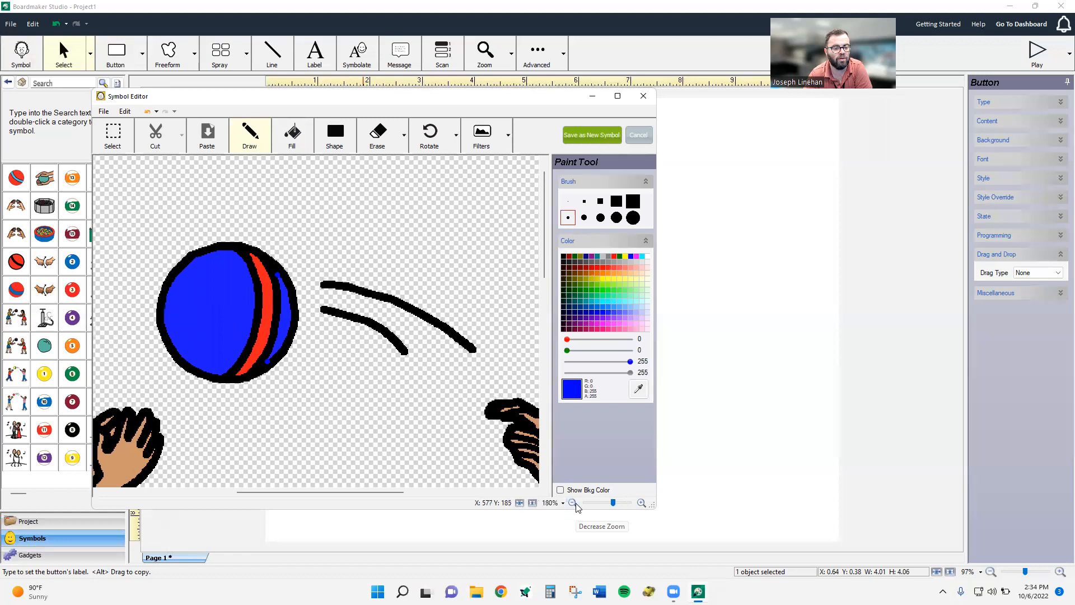
{"action": "left_click", "coordinate": [576, 503]}
{"action": "left_click", "coordinate": [577, 503]}
{"action": "left_click", "coordinate": [576, 503]}
{"action": "left_click", "coordinate": [576, 503]}
{"action": "left_click", "coordinate": [576, 503]}
{"action": "left_click", "coordinate": [576, 504]}
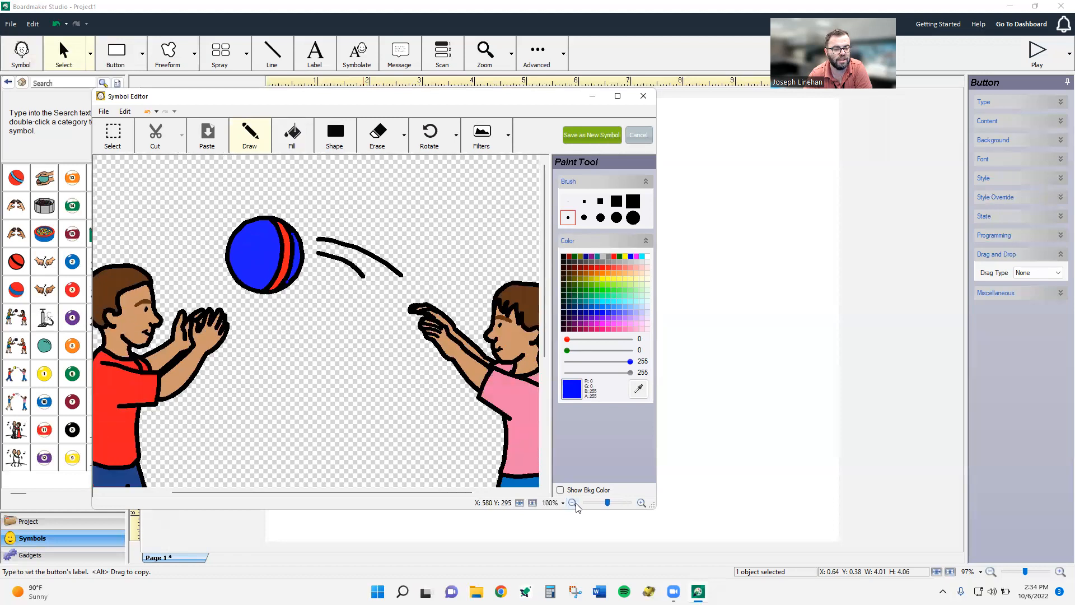
{"action": "left_click", "coordinate": [576, 503]}
{"action": "left_click", "coordinate": [576, 504]}
{"action": "left_click", "coordinate": [572, 503]}
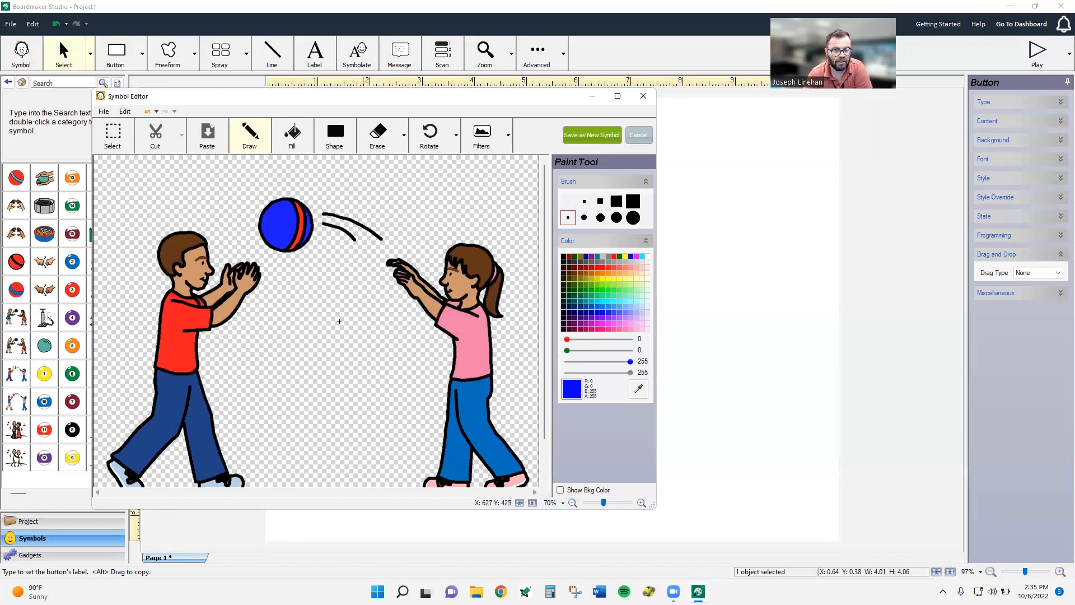
{"action": "scroll", "coordinate": [340, 321], "scroll_direction": "down", "scroll_amount": 1}
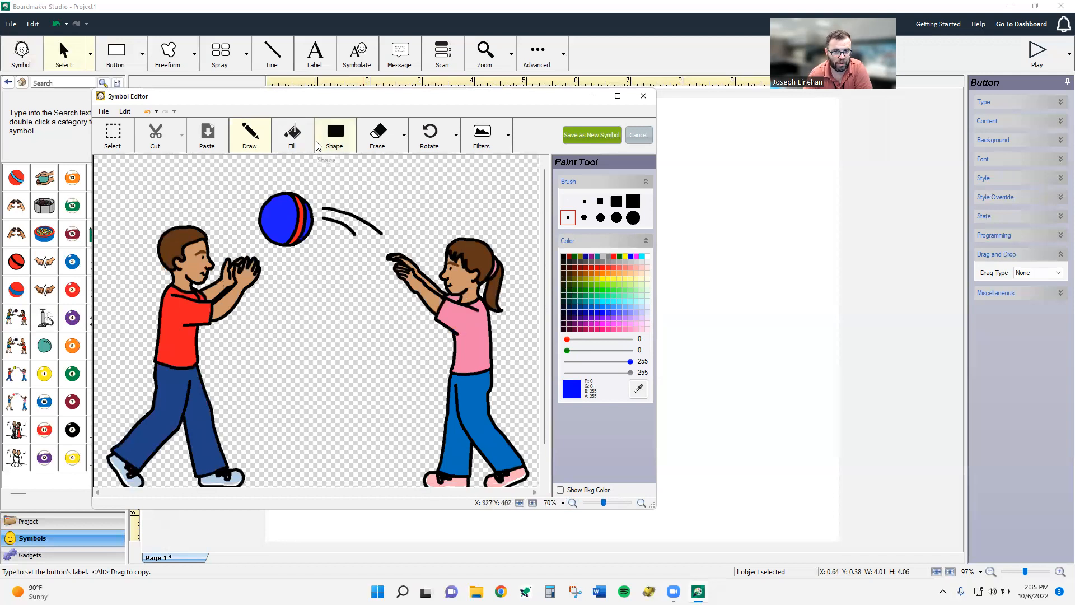
- Erase the two motion lines behind the ball with the largest round eraser
{"action": "left_click", "coordinate": [377, 136]}
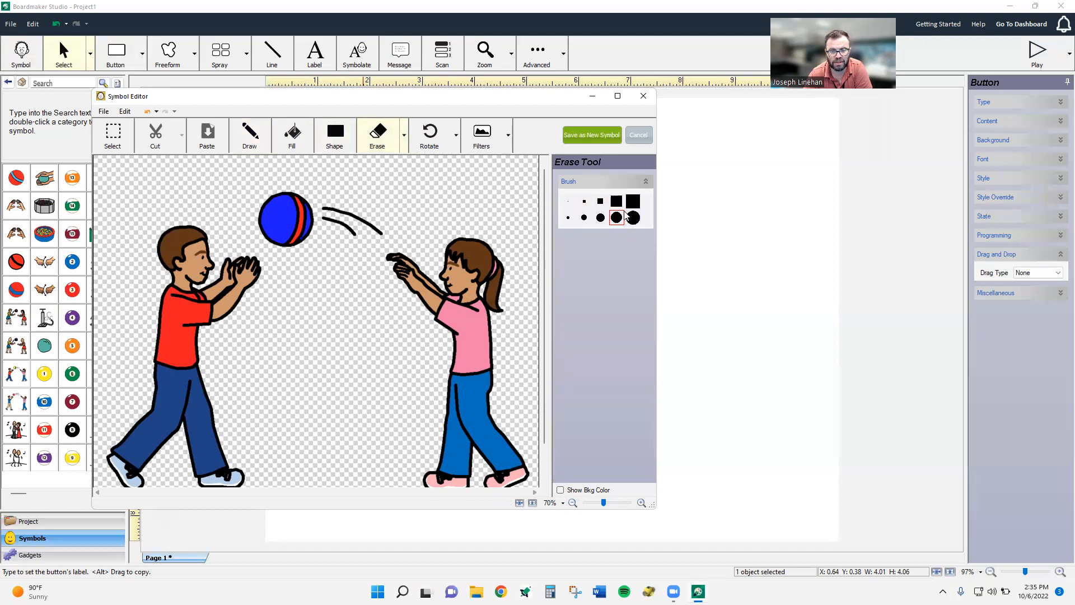
{"action": "left_click", "coordinate": [632, 217]}
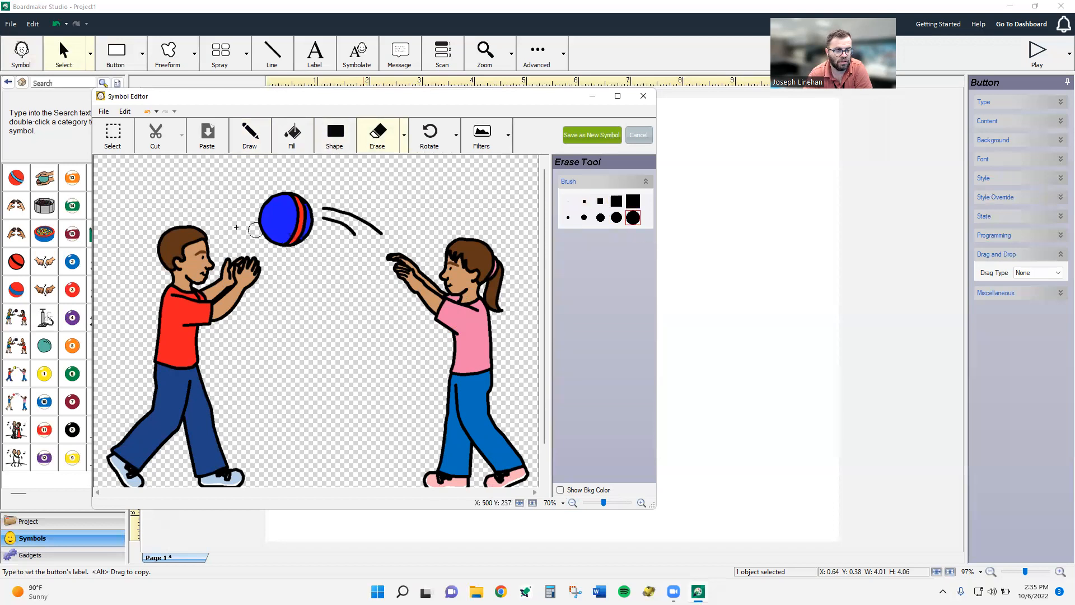
{"action": "scroll", "coordinate": [319, 248], "scroll_direction": "down", "scroll_amount": 2}
{"action": "scroll", "coordinate": [320, 248], "scroll_direction": "up", "scroll_amount": 2}
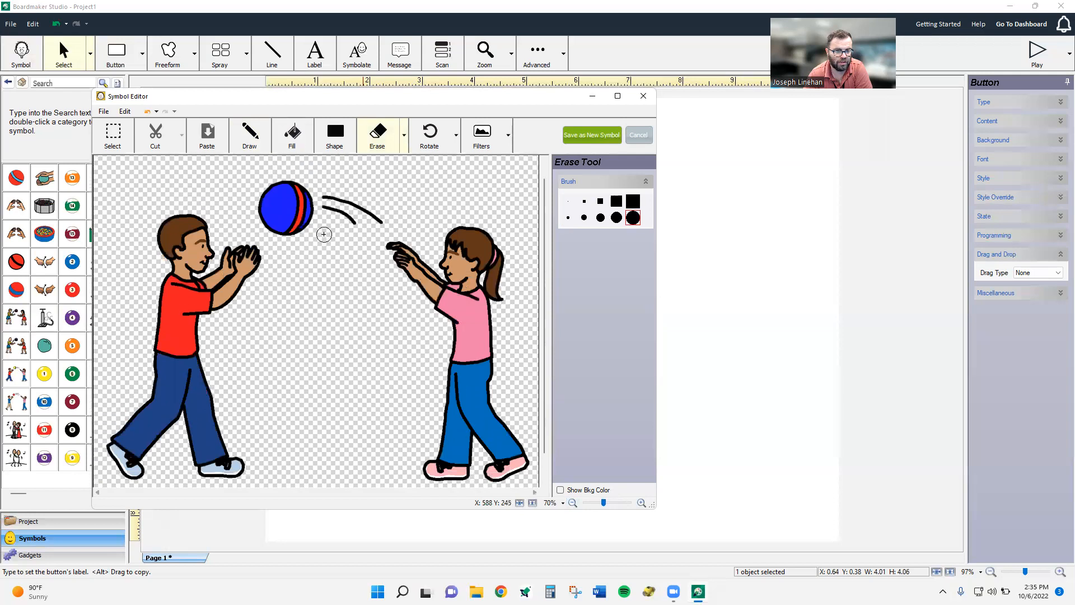
{"action": "mouse_move", "coordinate": [322, 196]}
{"action": "left_mouse_down"}
{"action": "mouse_move", "coordinate": [389, 227]}
{"action": "mouse_move", "coordinate": [327, 207]}
{"action": "left_mouse_up"}
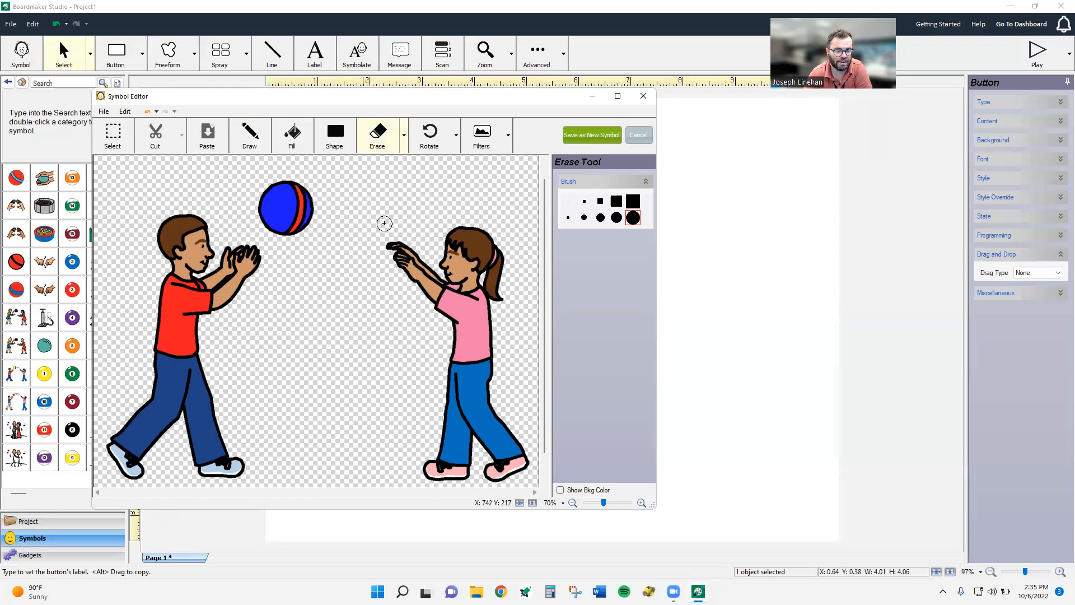
- Try flipping the symbol horizontally and rotating it left through a full turn, and flip it horizontally back to its original orientation
{"action": "left_click", "coordinate": [456, 136]}
{"action": "left_click", "coordinate": [439, 166]}
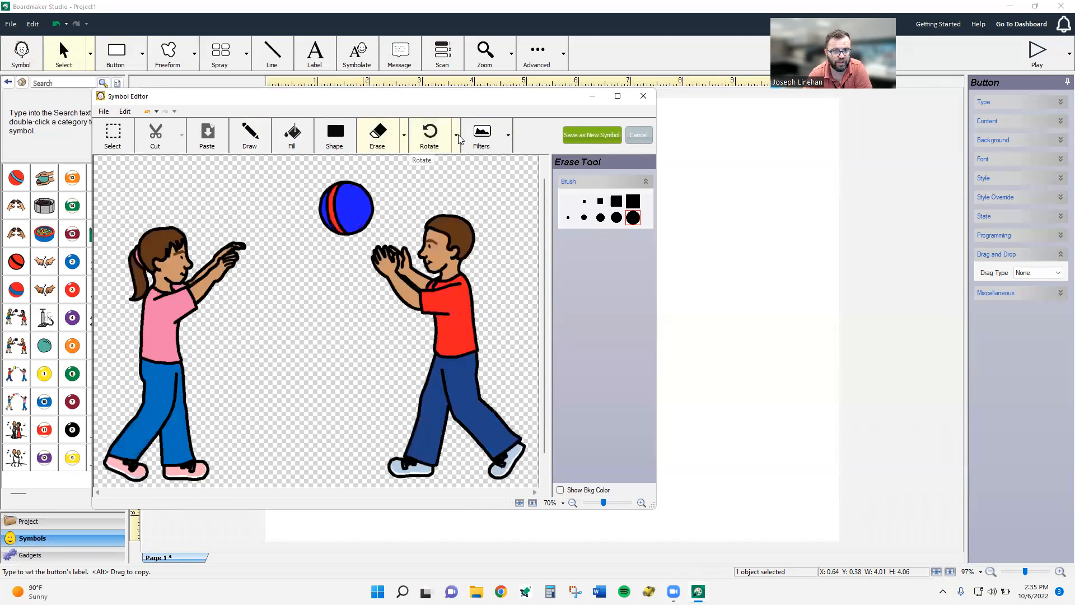
{"action": "left_click", "coordinate": [457, 136]}
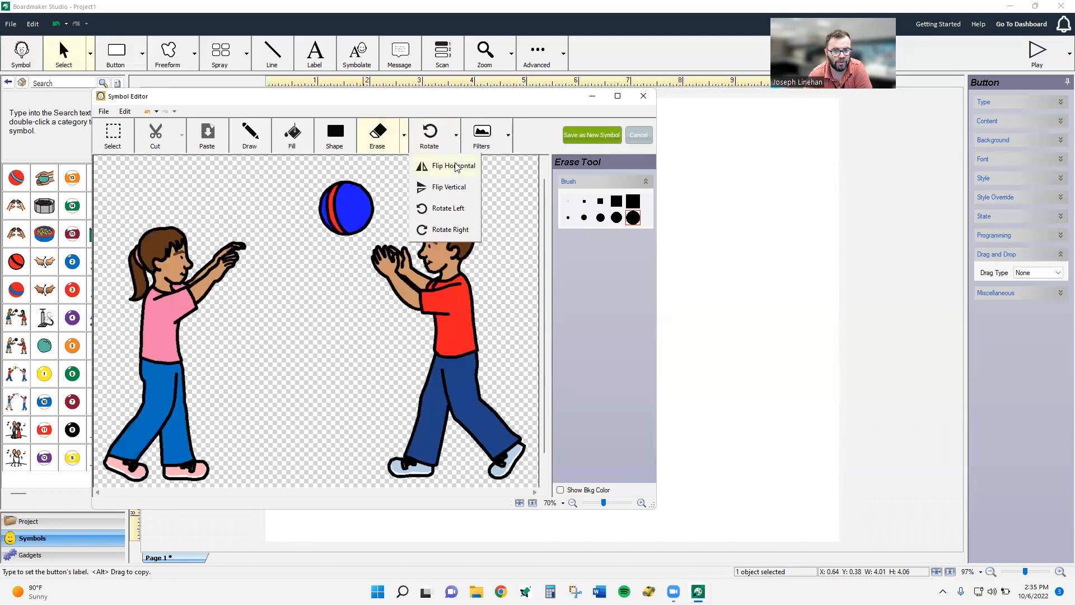
{"action": "left_click", "coordinate": [465, 206]}
{"action": "left_click", "coordinate": [456, 137]}
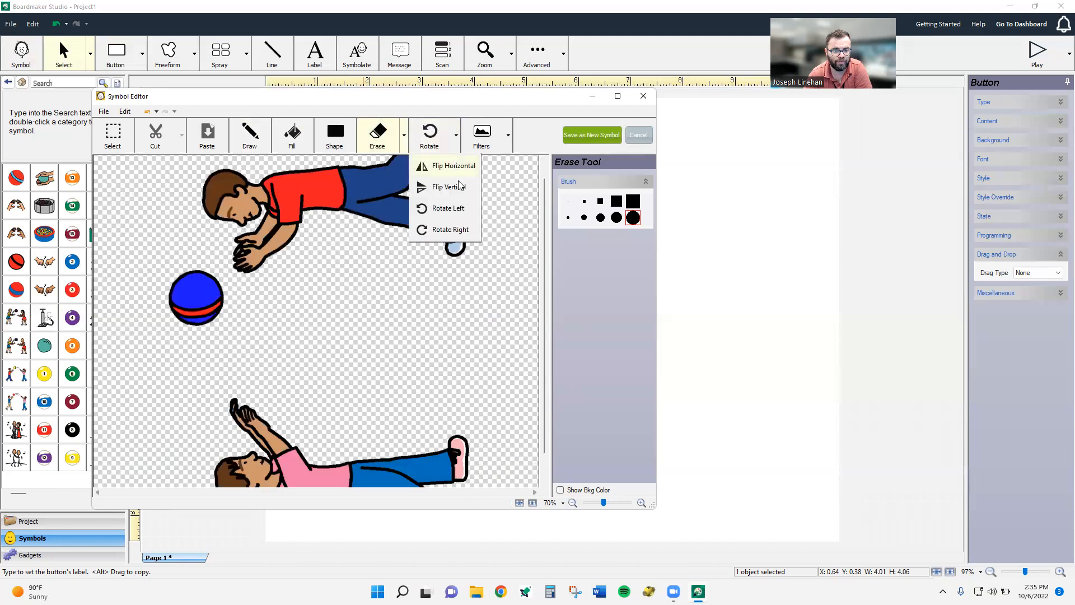
{"action": "left_click", "coordinate": [464, 209]}
{"action": "left_click", "coordinate": [456, 136]}
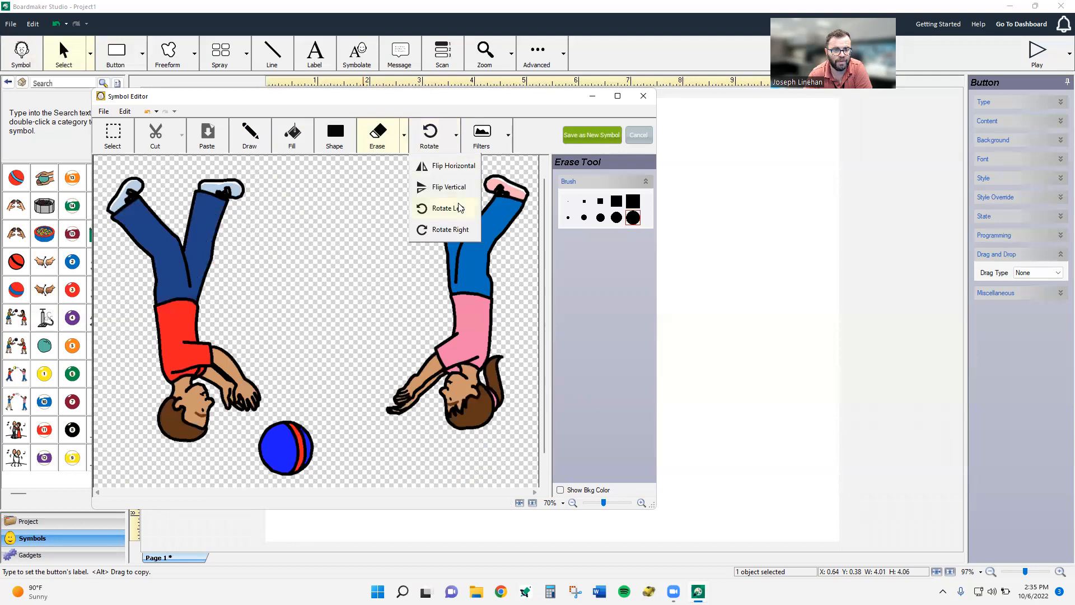
{"action": "left_click", "coordinate": [464, 209]}
{"action": "left_click", "coordinate": [456, 136]}
{"action": "left_click", "coordinate": [465, 207]}
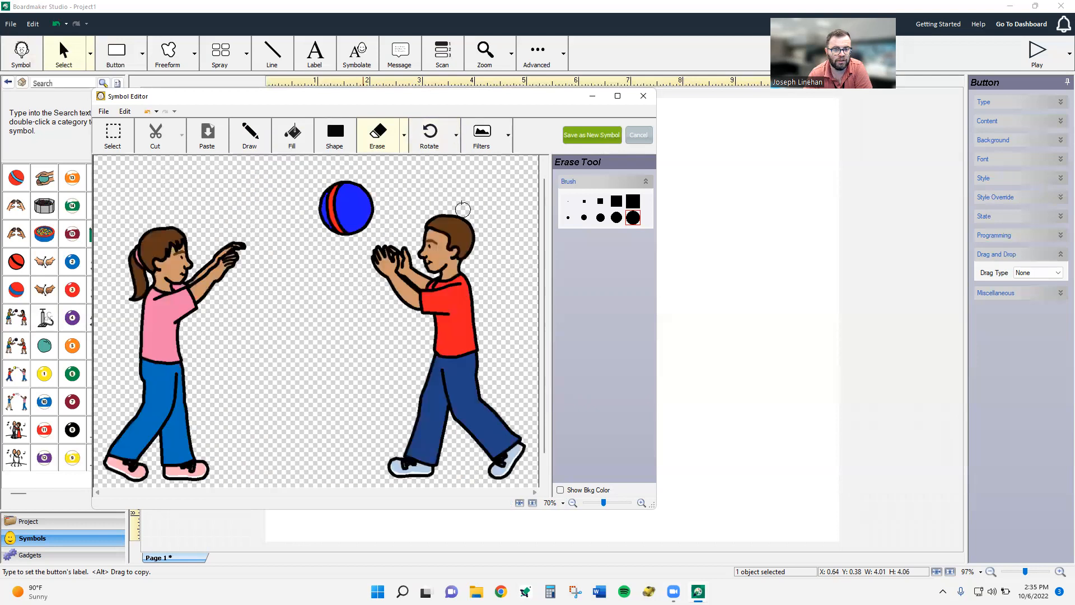
{"action": "left_click", "coordinate": [455, 137]}
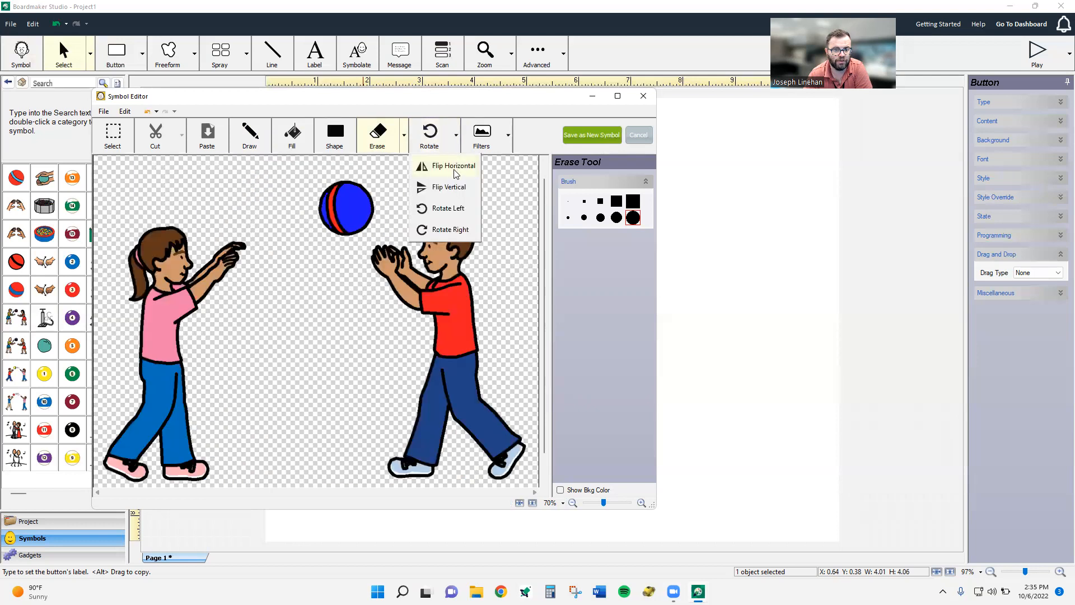
{"action": "left_click", "coordinate": [454, 168]}
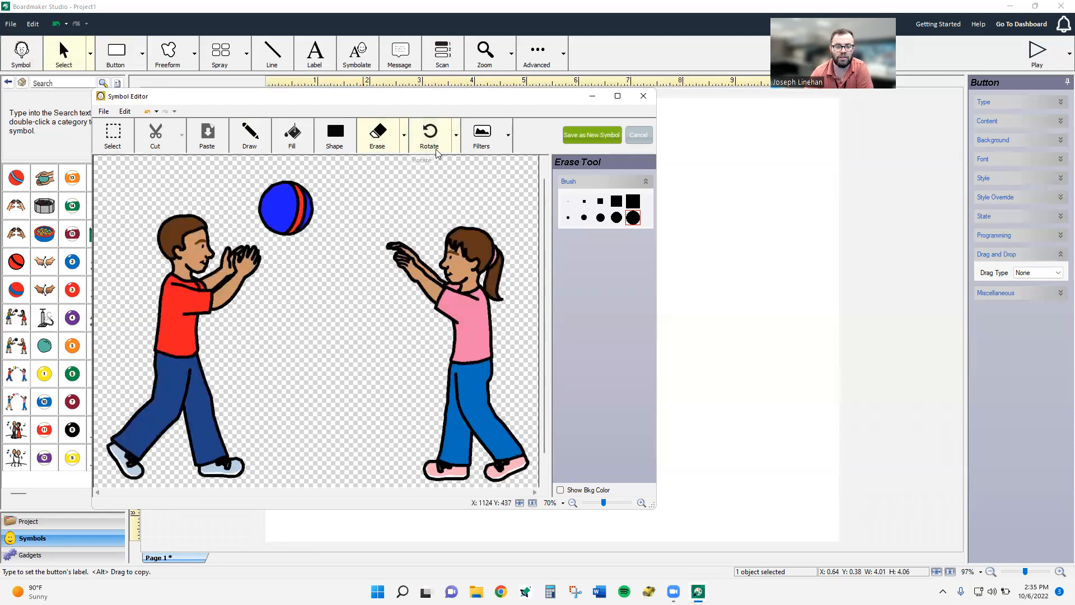
- Try the Black & White, Inverse and Sepia filters on the symbol, and undo all three
{"action": "left_click", "coordinate": [501, 140]}
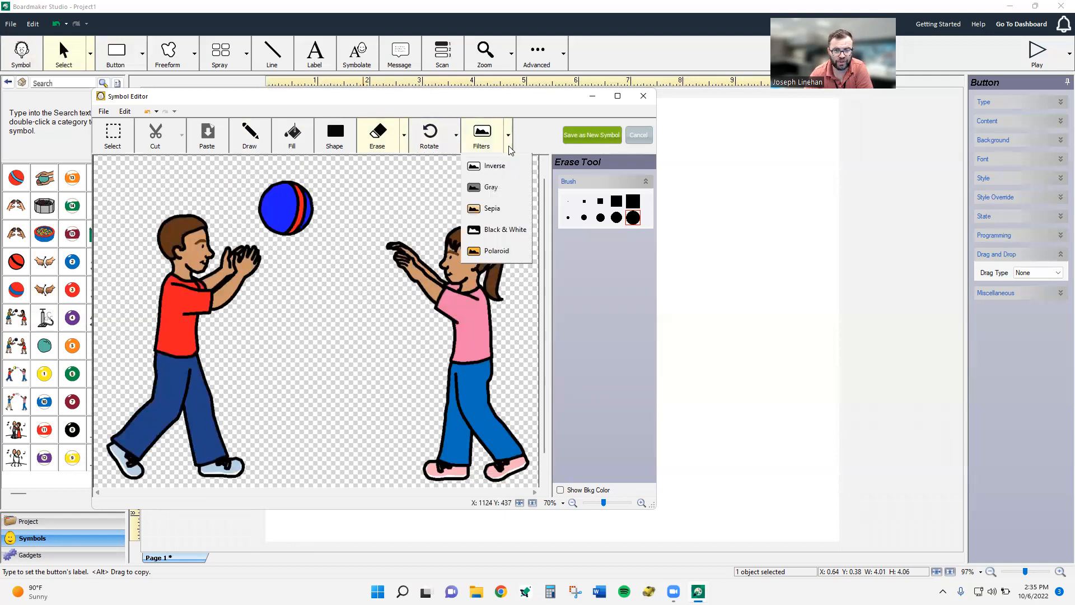
{"action": "left_click", "coordinate": [508, 229]}
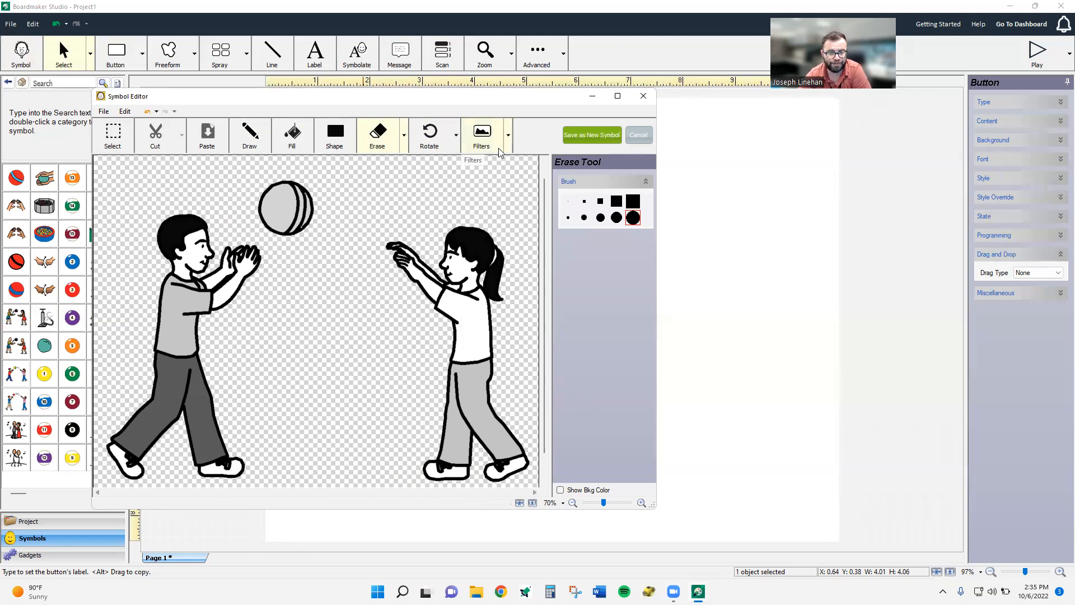
{"action": "left_click", "coordinate": [508, 137]}
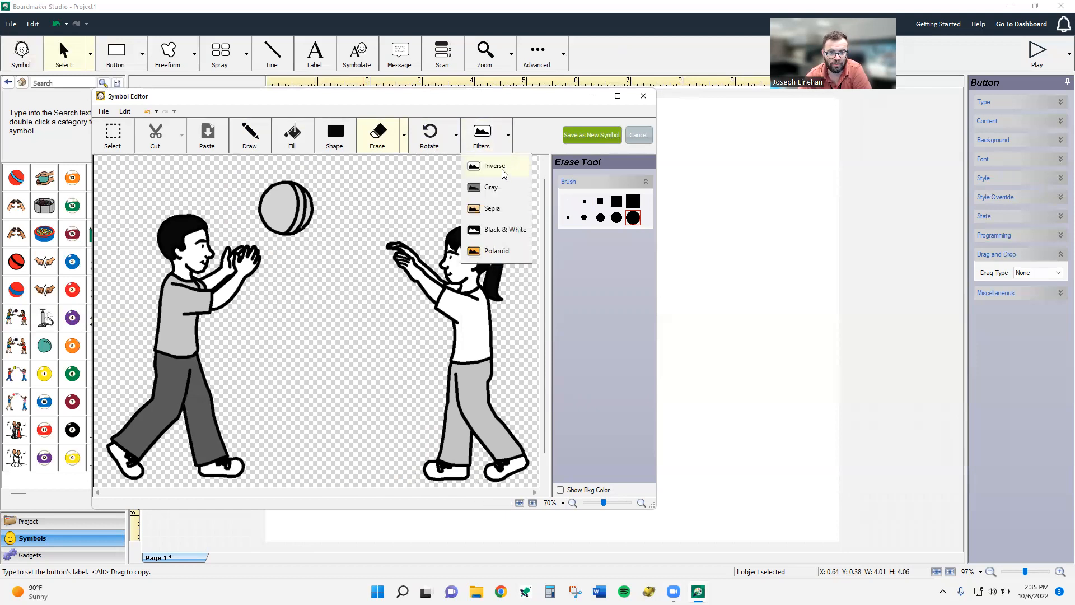
{"action": "left_click", "coordinate": [504, 173]}
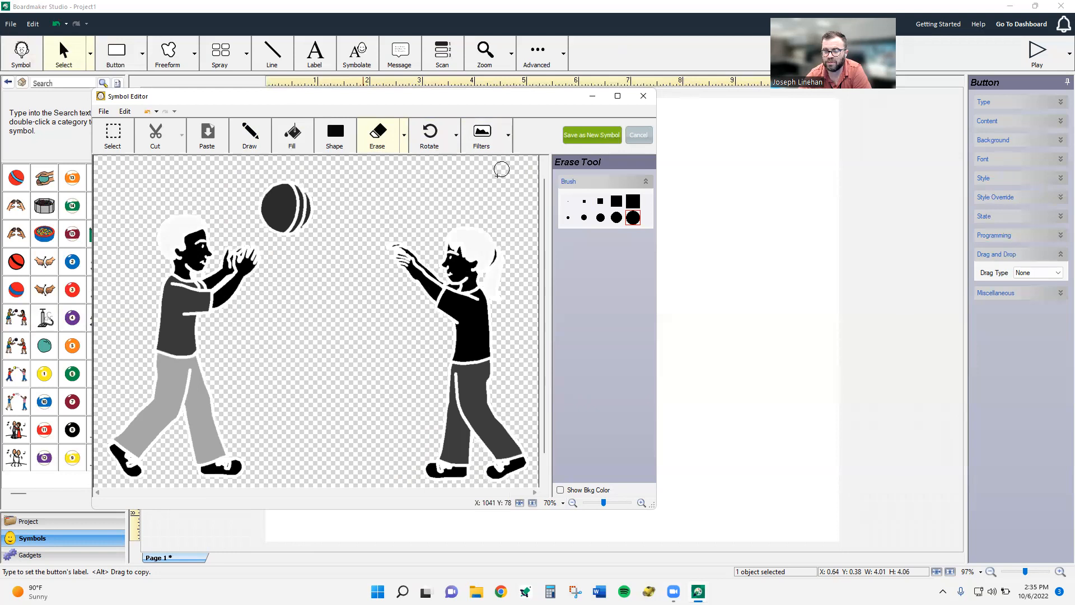
{"action": "left_click", "coordinate": [509, 136]}
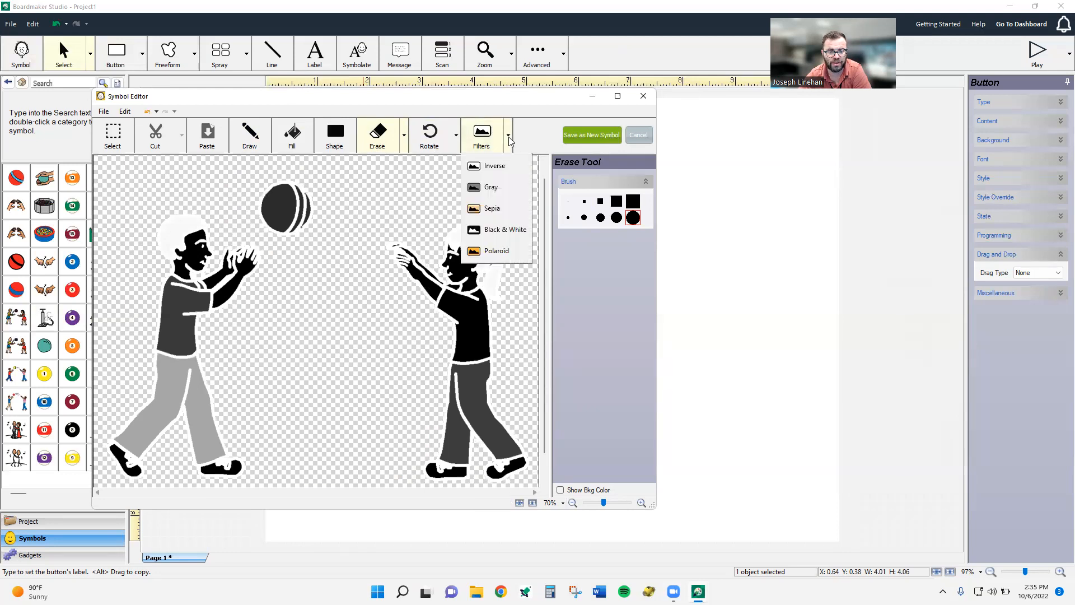
{"action": "left_click", "coordinate": [514, 209]}
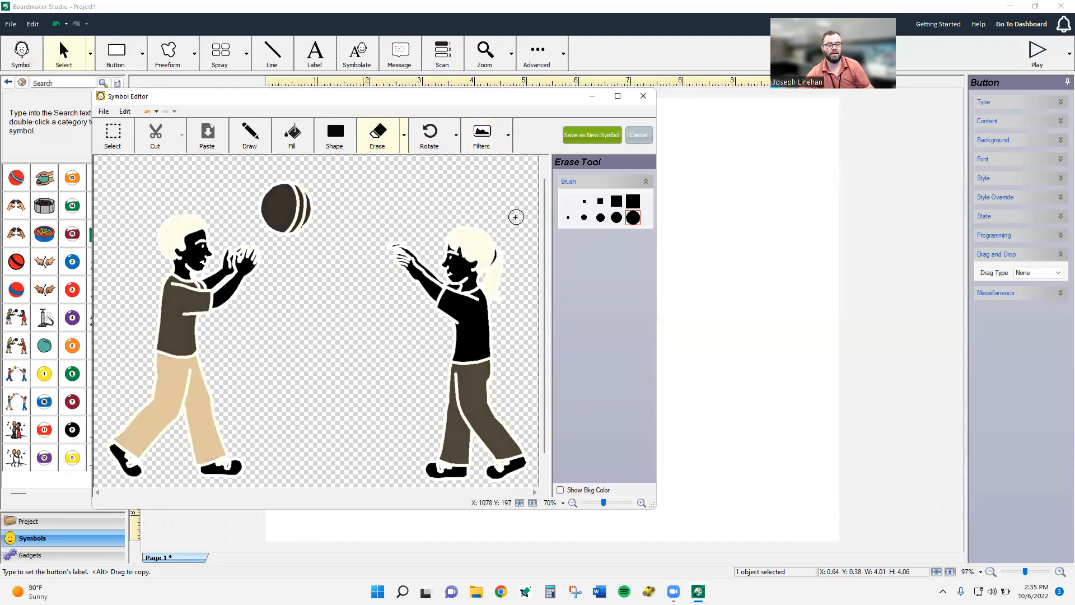
{"action": "key", "text": "ctrl+z"}
{"action": "key", "text": "ctrl+z"}
{"action": "key", "text": "ctrl+z"}
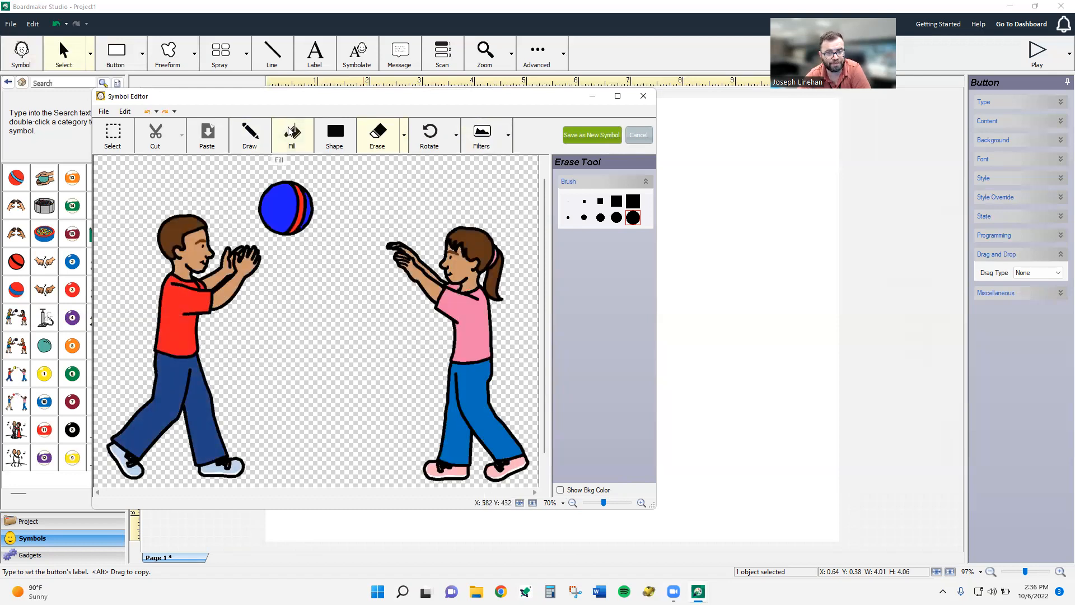
- Save the edited drawing as a new symbol, and select it in the symbol library by searching for "ball"
{"action": "left_click", "coordinate": [585, 136]}
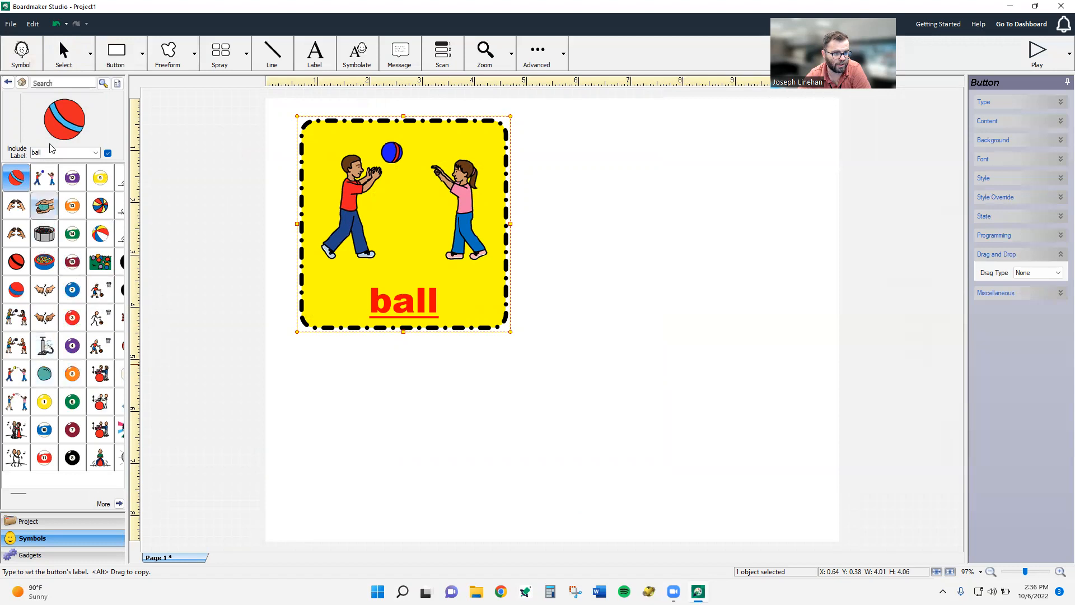
{"action": "left_click", "coordinate": [52, 82]}
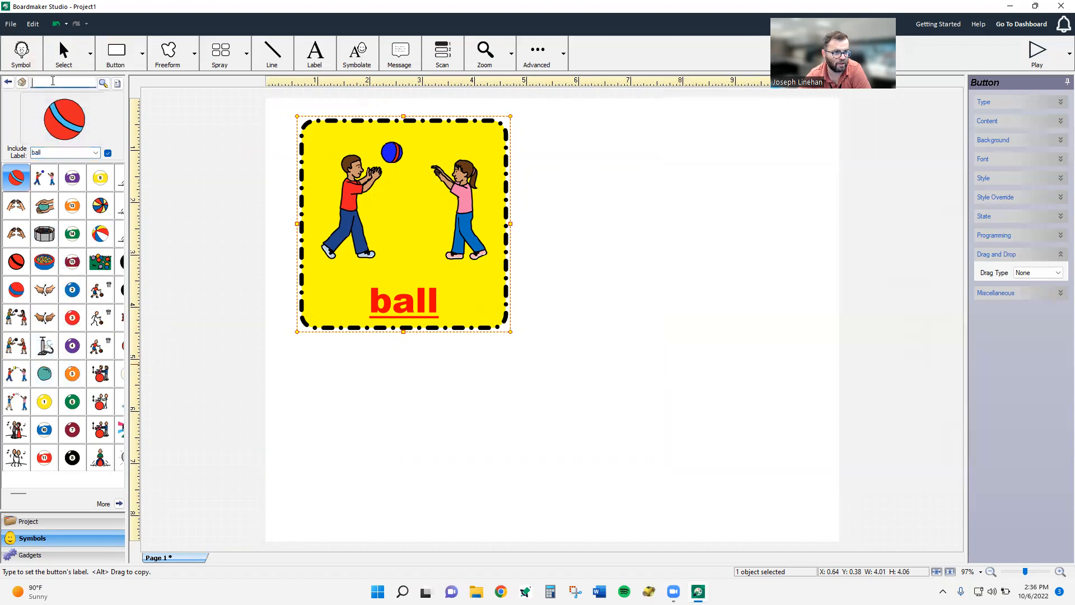
{"action": "type", "text": "ball"}
{"action": "key", "text": "Return"}
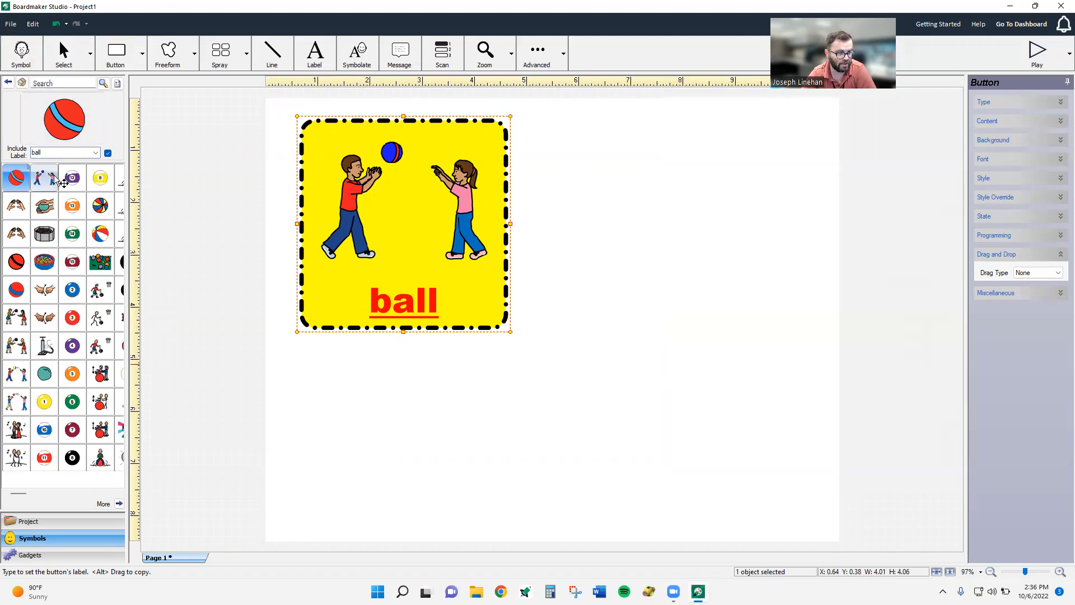
{"action": "left_click", "coordinate": [45, 177]}
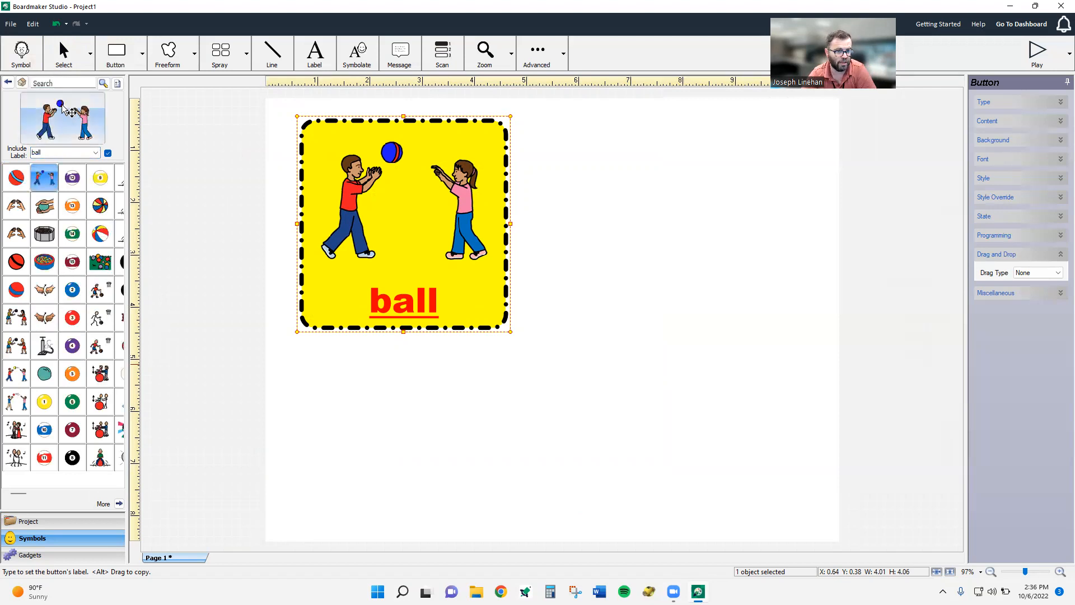
{"action": "left_click_drag", "start_coordinate": [96, 128], "coordinate": [556, 265]}
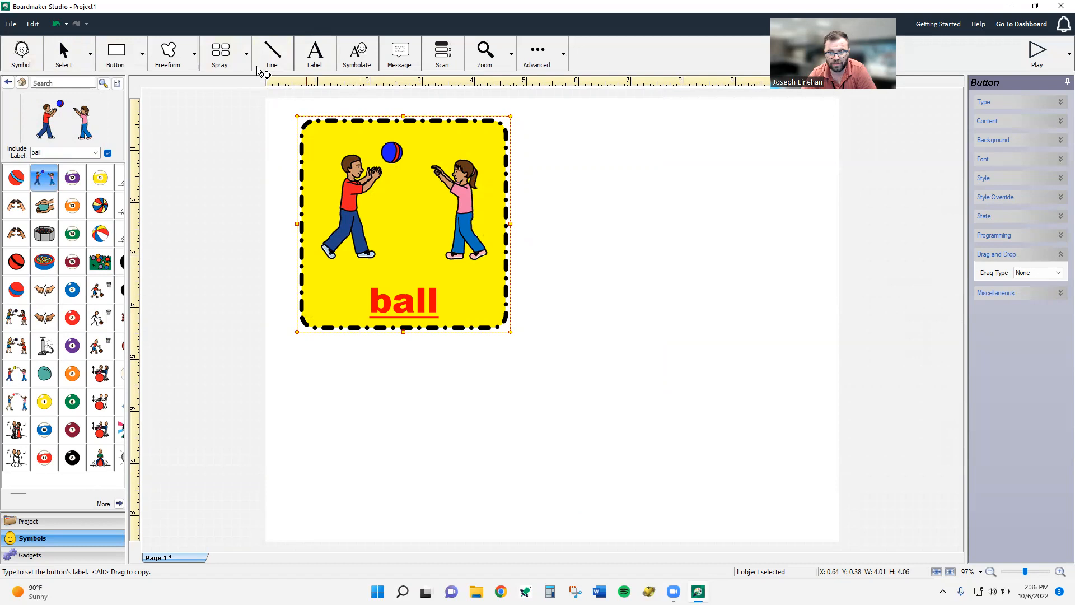
- Activate the Spray tool with the ball button selected
{"action": "left_click", "coordinate": [227, 50]}
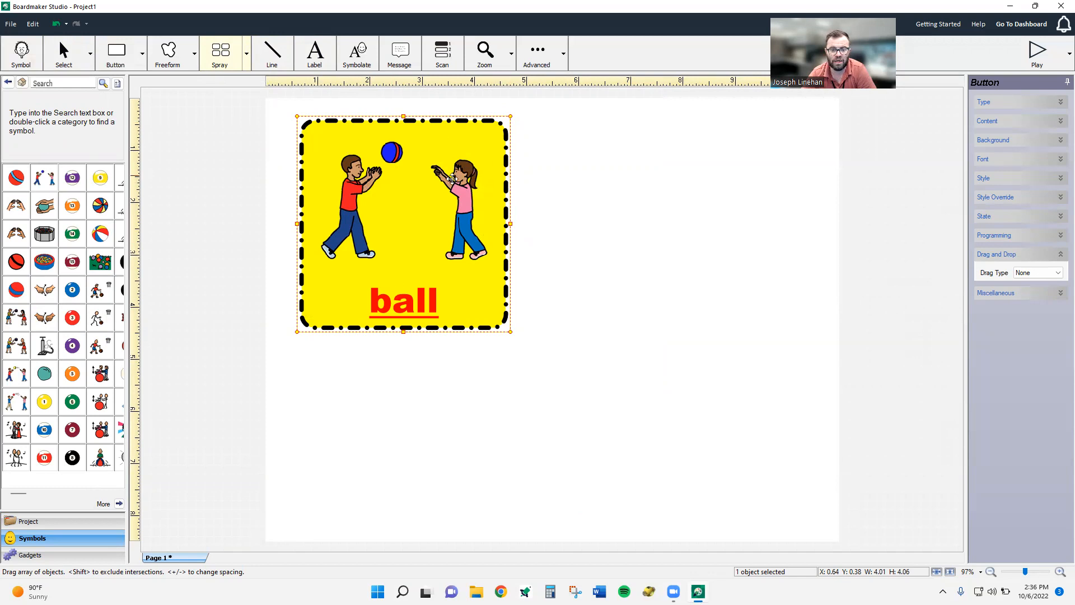
- Spray one copy of the ball button directly beside the original
{"action": "left_click_drag", "start_coordinate": [452, 178], "coordinate": [630, 217]}
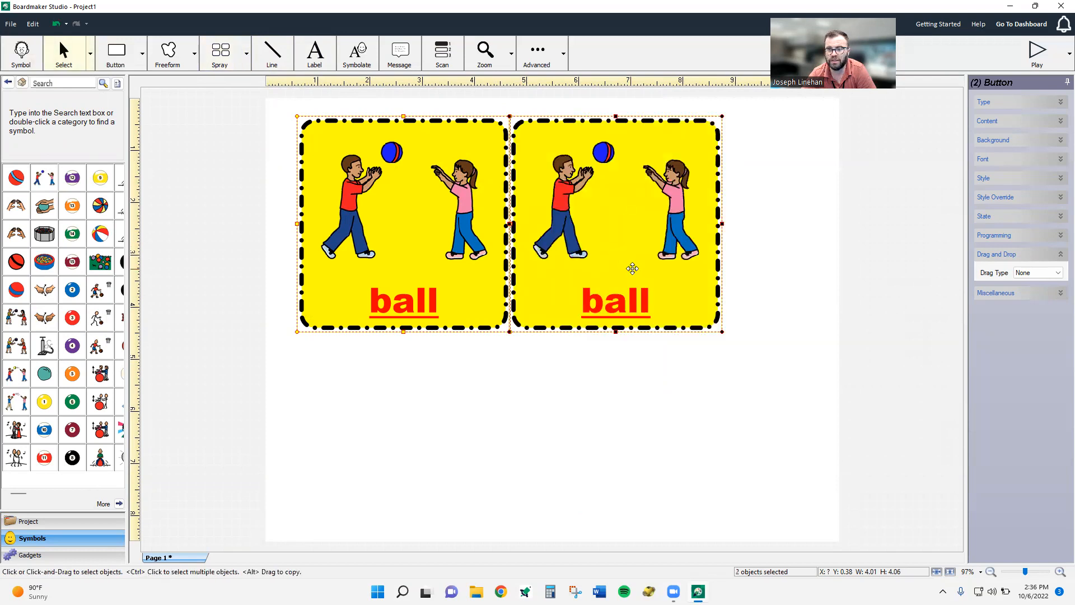
{"action": "left_click", "coordinate": [743, 221]}
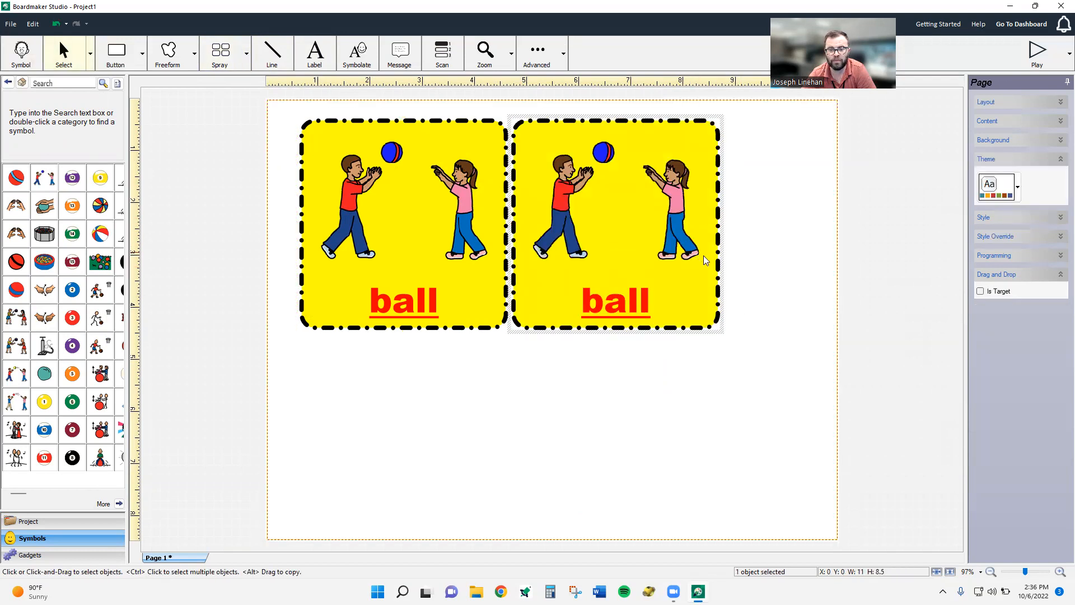
- Nudge the copied ball button horizontally to about X 4.98, leaving a small gap beside the original
{"action": "left_click", "coordinate": [688, 283]}
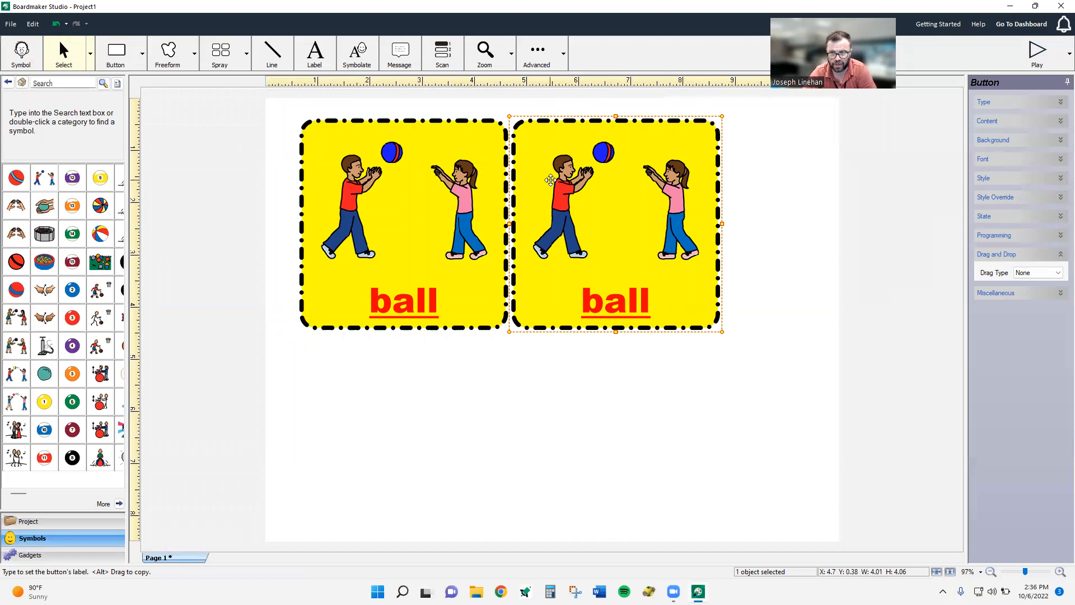
{"action": "key", "text": "Right"}
{"action": "key", "text": "Right"}
{"action": "key", "text": "Right"}
{"action": "key", "text": "Right"}
{"action": "key", "text": "Right"}
{"action": "key", "text": "Right"}
{"action": "key", "text": "Right"}
{"action": "key", "text": "Right"}
{"action": "key", "text": "Right"}
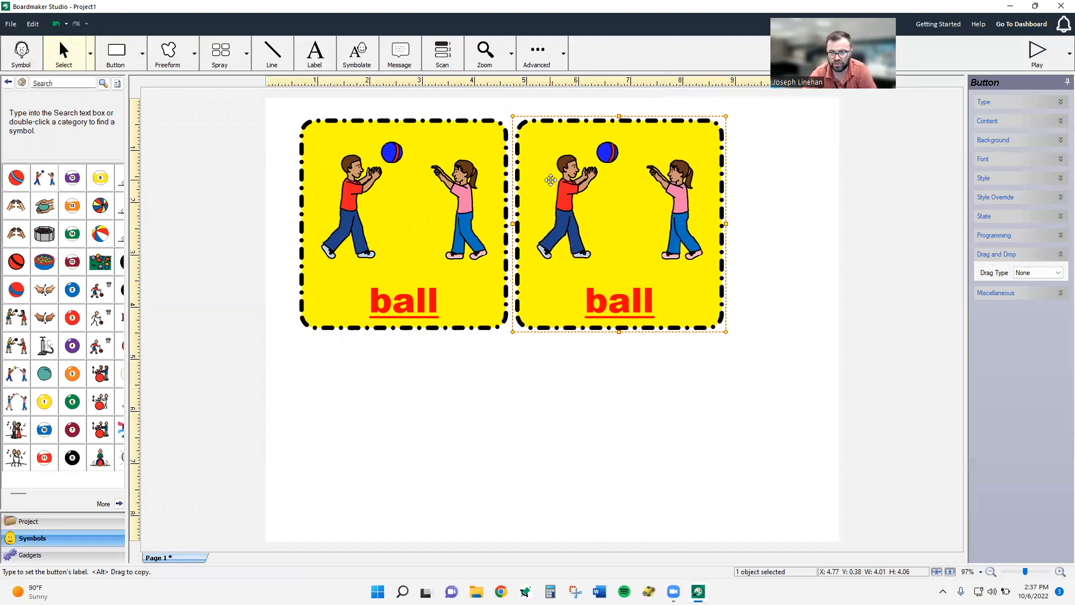
{"action": "key", "text": "Right"}
{"action": "key", "text": "Right"}
{"action": "key", "text": "Right"}
{"action": "key", "text": "Right"}
{"action": "key", "text": "Right"}
{"action": "key", "text": "Right"}
{"action": "key", "text": "Right"}
{"action": "key", "text": "Right"}
{"action": "key", "text": "Right"}
{"action": "key", "text": "Right"}
{"action": "key", "text": "Right"}
{"action": "key", "text": "Right"}
{"action": "key", "text": "Right"}
{"action": "key", "text": "Right"}
{"action": "key", "text": "Right"}
{"action": "key", "text": "Right"}
{"action": "key", "text": "Right"}
{"action": "key", "text": "Right"}
{"action": "key", "text": "Right"}
{"action": "key", "text": "Right"}
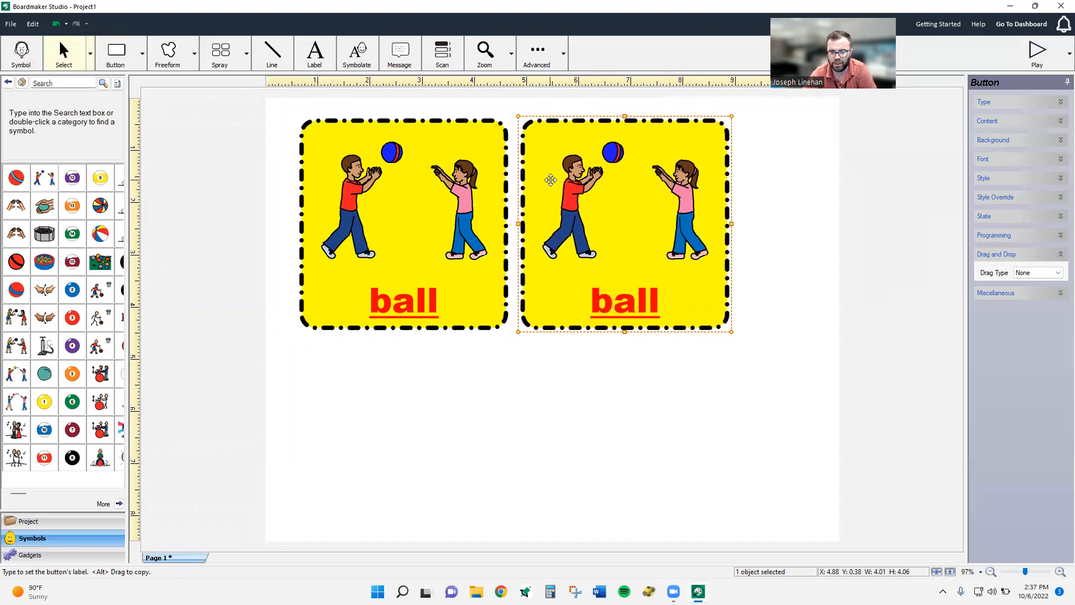
{"action": "key", "text": "Right"}
{"action": "key", "text": "Right"}
{"action": "key", "text": "Right"}
{"action": "key", "text": "Right"}
{"action": "key", "text": "Right"}
{"action": "key", "text": "Right"}
{"action": "key", "text": "Right"}
{"action": "key", "text": "Right"}
{"action": "key", "text": "Right"}
{"action": "key", "text": "Right"}
{"action": "key", "text": "Right"}
{"action": "key", "text": "Right"}
{"action": "key", "text": "Right"}
{"action": "key", "text": "Right"}
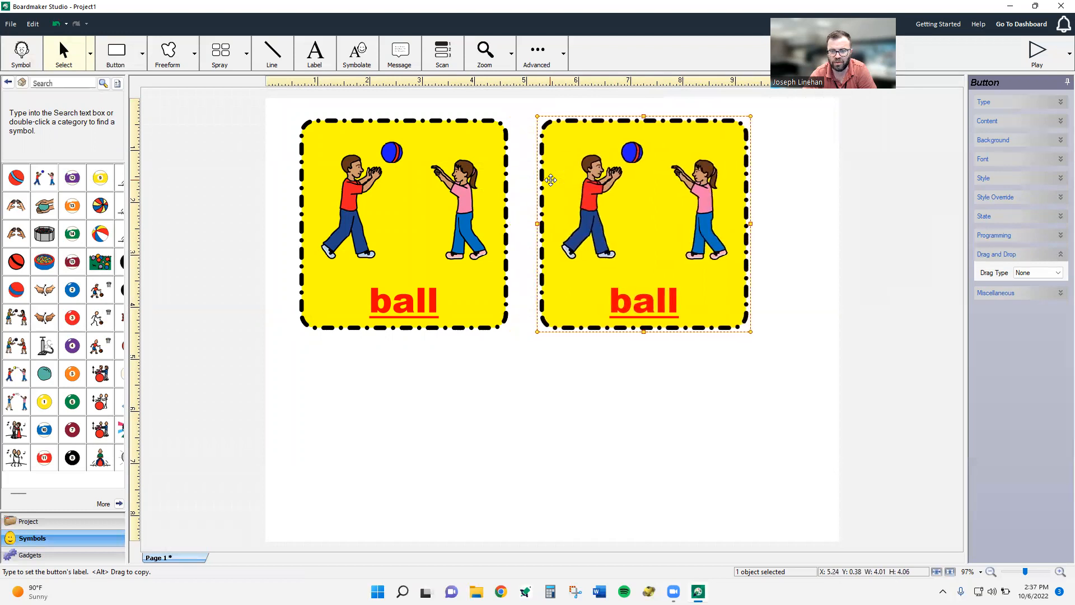
{"action": "key", "text": "Right"}
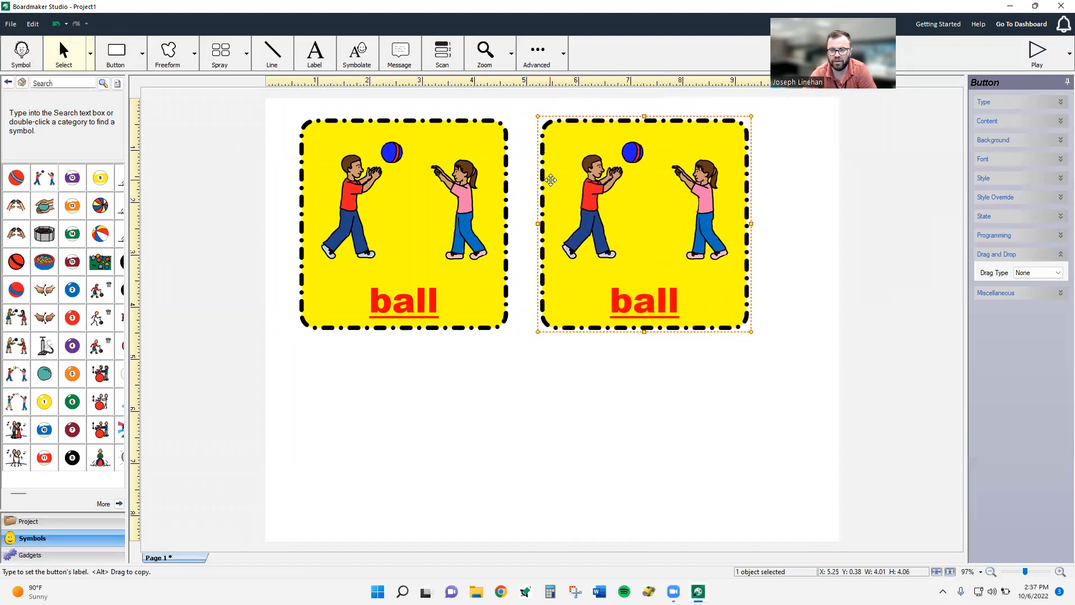
{"action": "key", "text": "Left"}
{"action": "key", "text": "Left"}
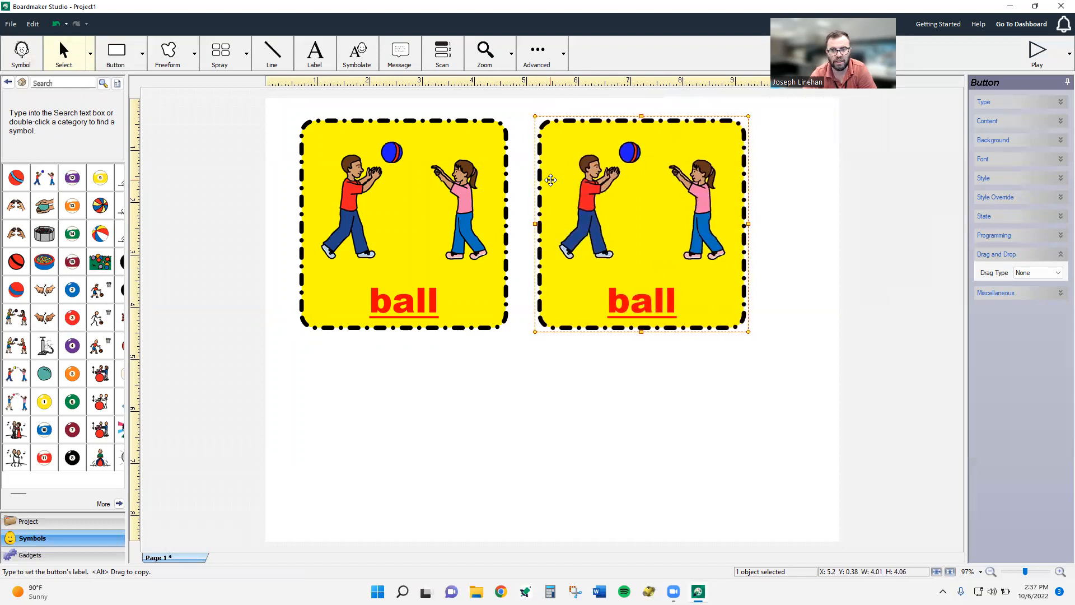
{"action": "key", "text": "Right"}
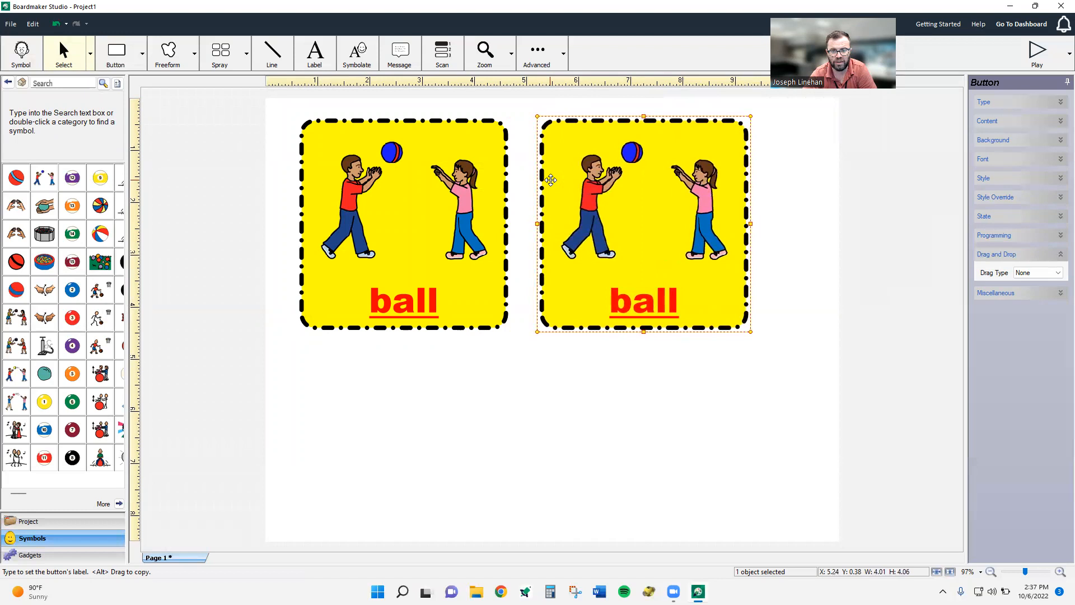
{"action": "key", "text": "Left"}
{"action": "key", "text": "Left"}
{"action": "key", "text": "Left"}
{"action": "key", "text": "Left"}
{"action": "key", "text": "Left"}
{"action": "key", "text": "Left"}
{"action": "key", "text": "Left"}
{"action": "key", "text": "Left"}
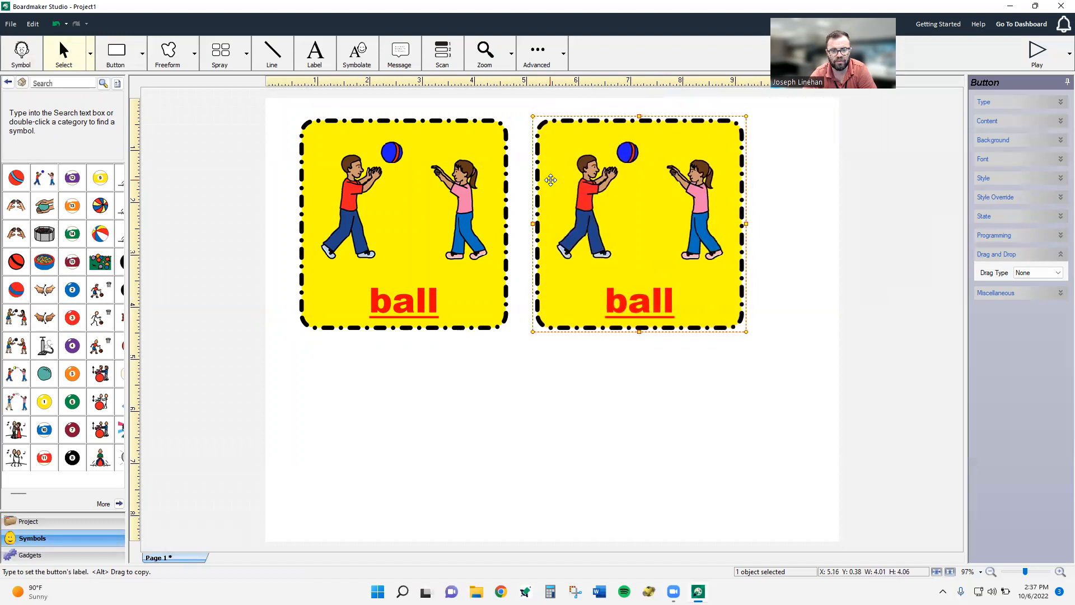
{"action": "key", "text": "Left"}
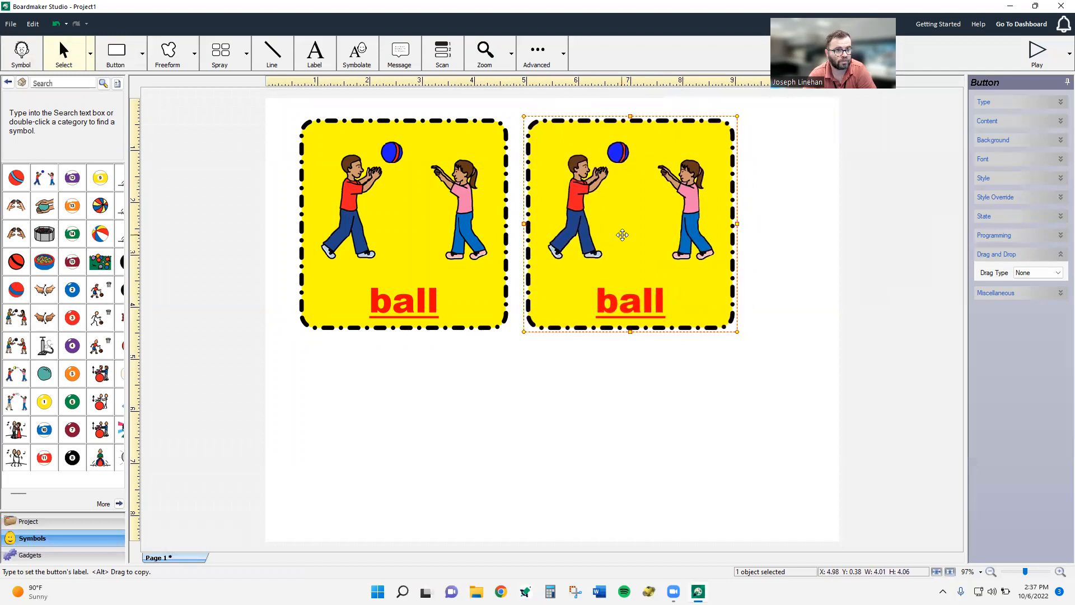
{"action": "left_click", "coordinate": [693, 364]}
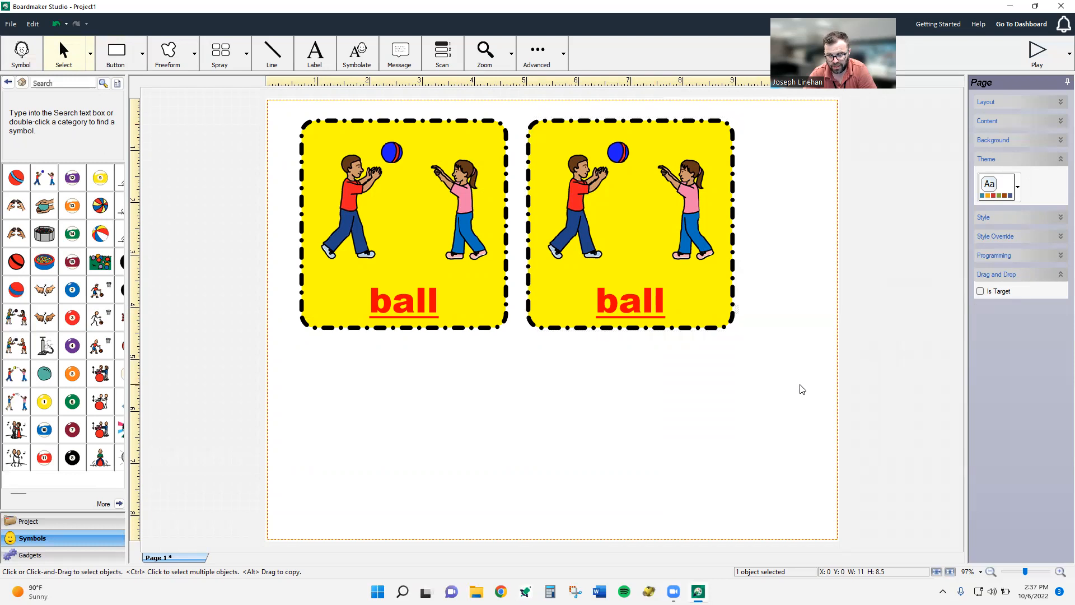
- Select both ball buttons and change their border line style to a solid line
{"action": "left_click_drag", "start_coordinate": [800, 384], "coordinate": [334, 153]}
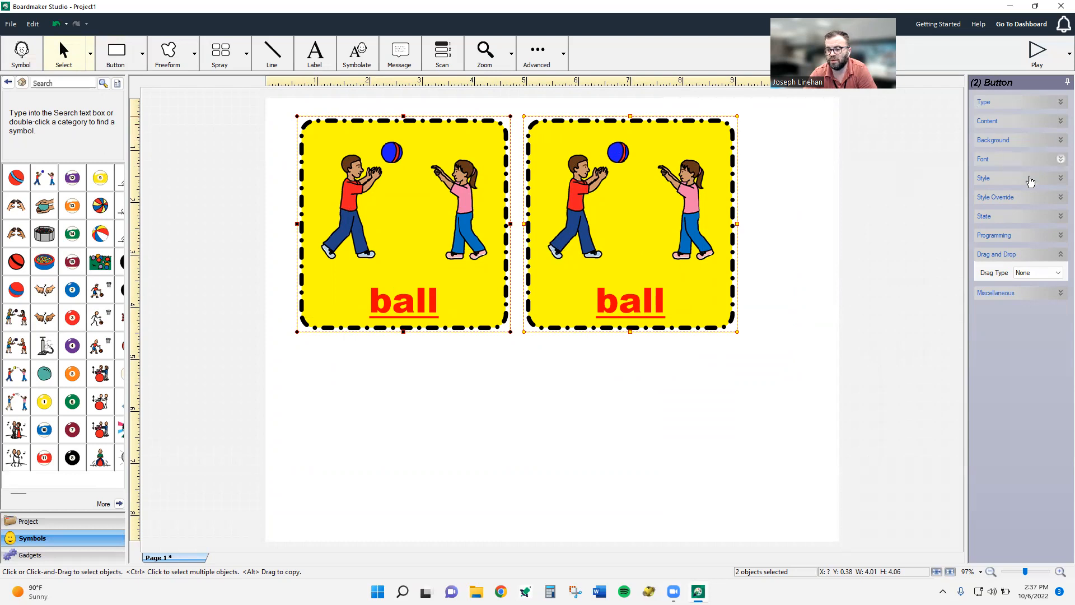
{"action": "left_click", "coordinate": [1061, 199]}
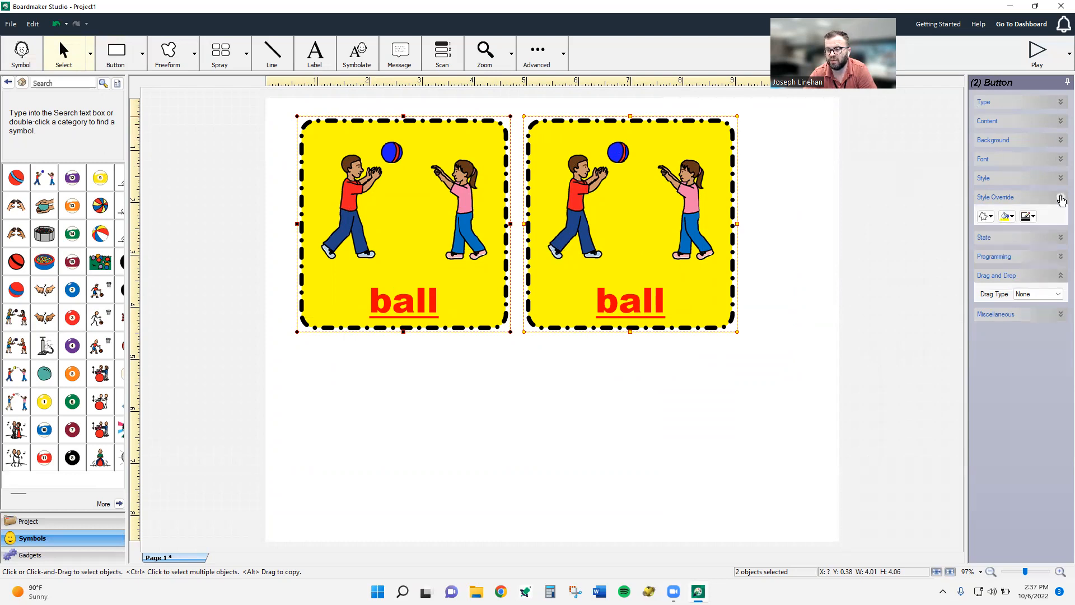
{"action": "left_click", "coordinate": [1033, 218]}
{"action": "mouse_move", "coordinate": [969, 394]}
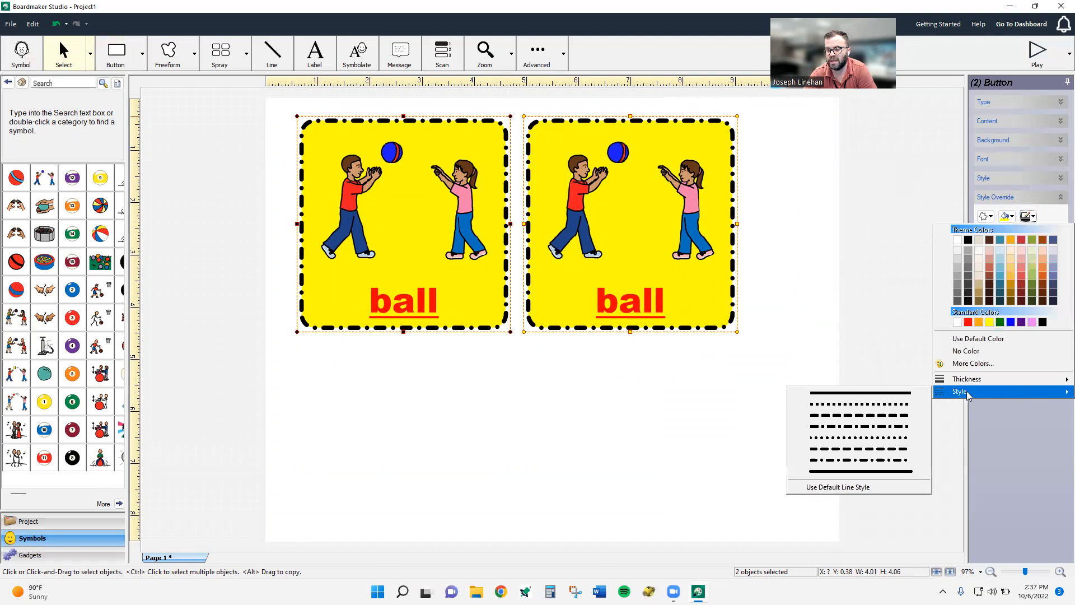
{"action": "left_click", "coordinate": [907, 395]}
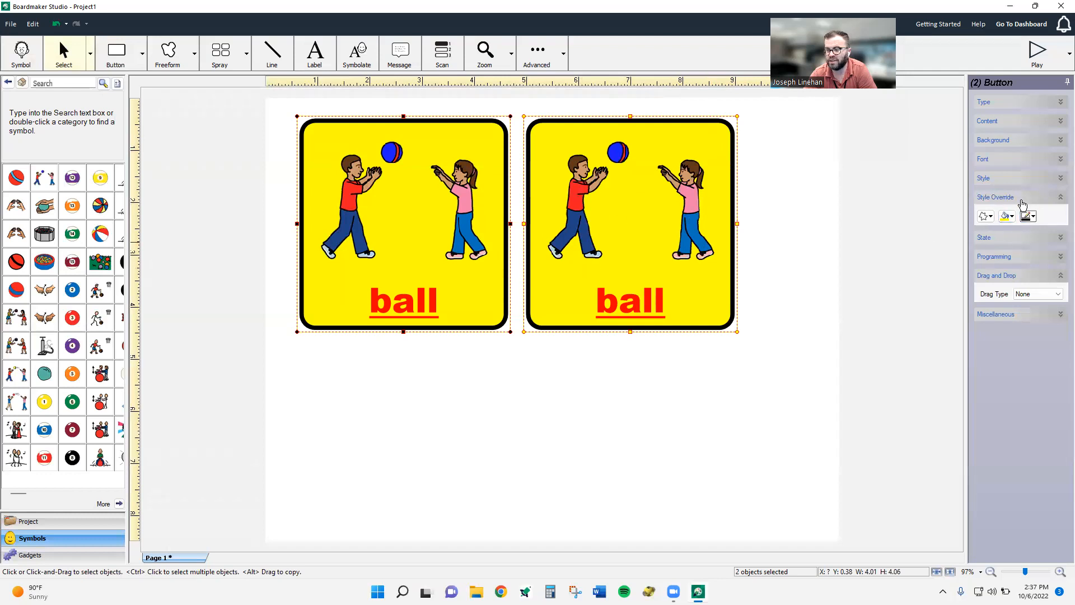
- Format both button labels in Arial, without underline, in black
{"action": "left_click", "coordinate": [1061, 160]}
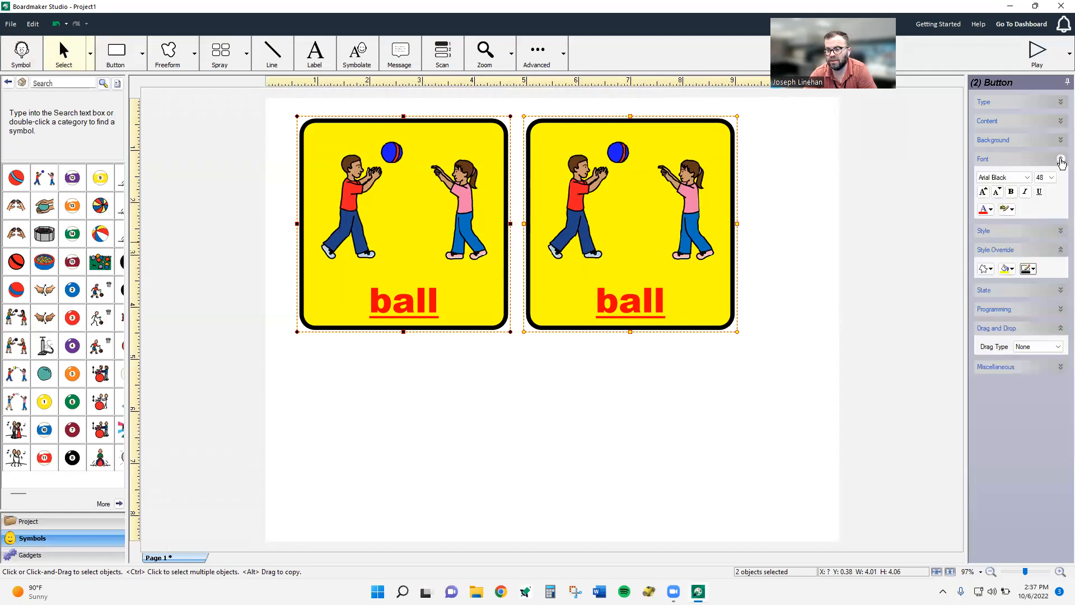
{"action": "left_click", "coordinate": [1028, 178]}
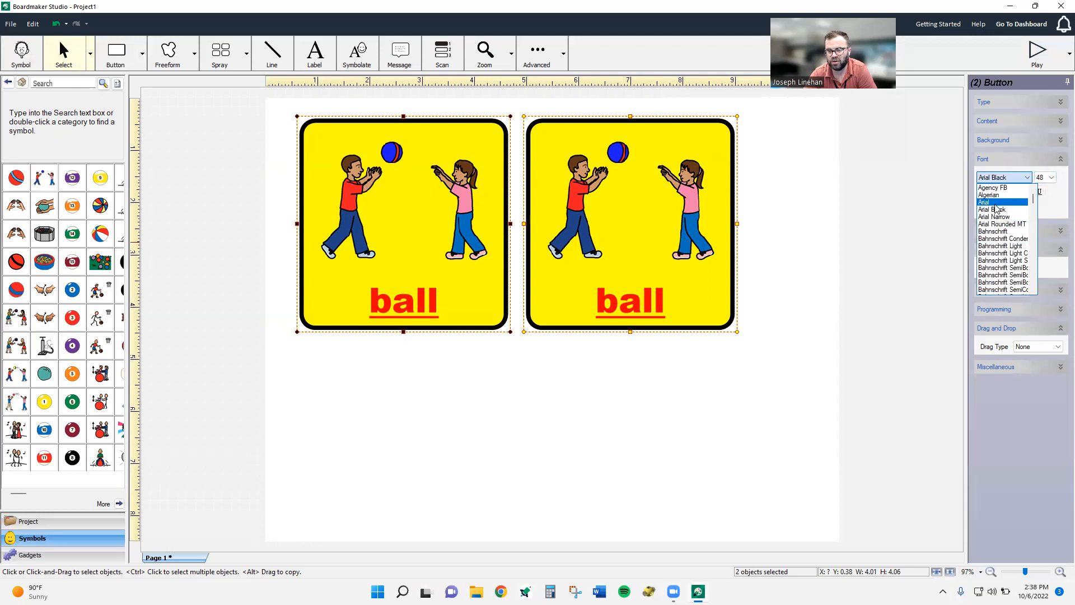
{"action": "left_click", "coordinate": [995, 202]}
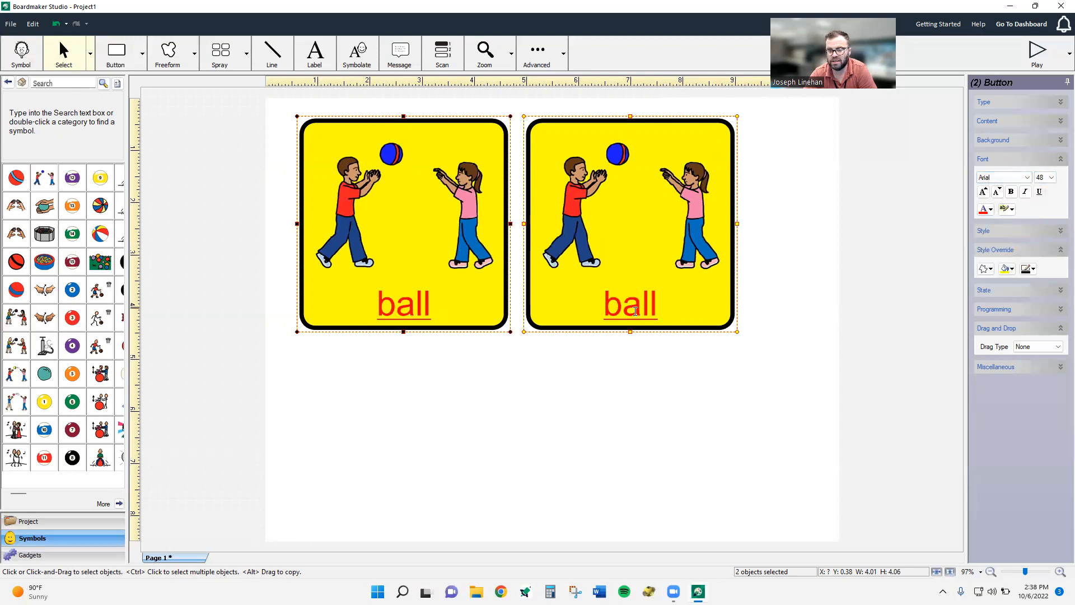
{"action": "left_click", "coordinate": [1040, 191]}
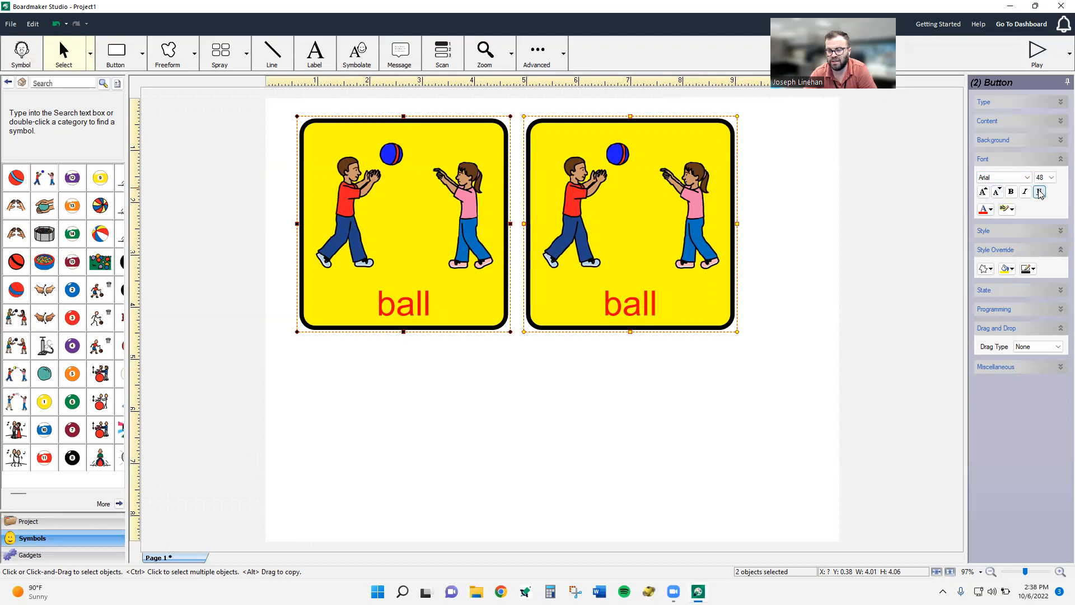
{"action": "left_click", "coordinate": [987, 210]}
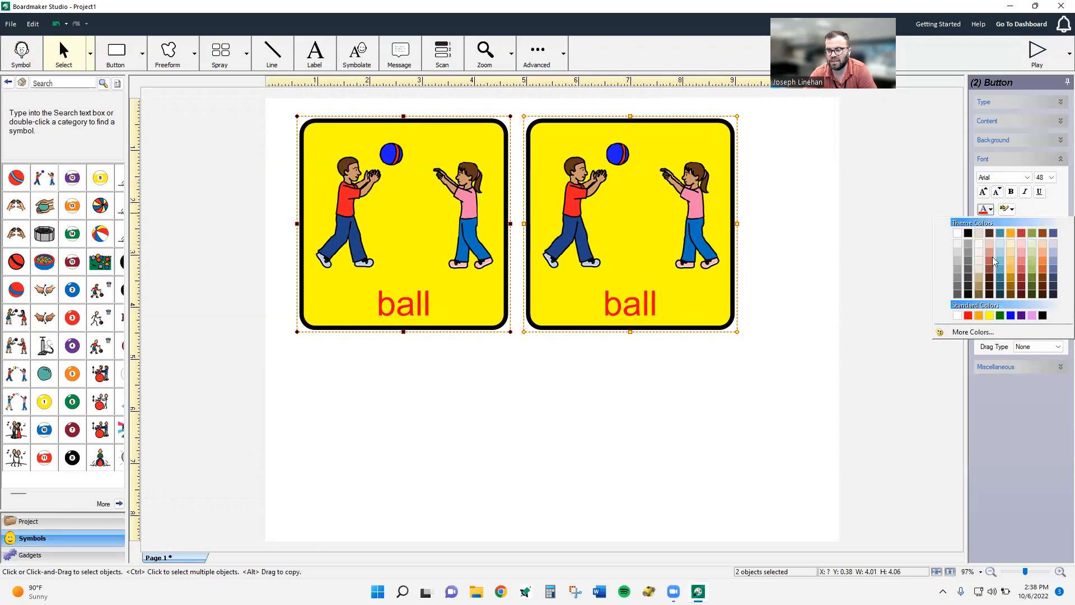
{"action": "left_click", "coordinate": [1043, 316]}
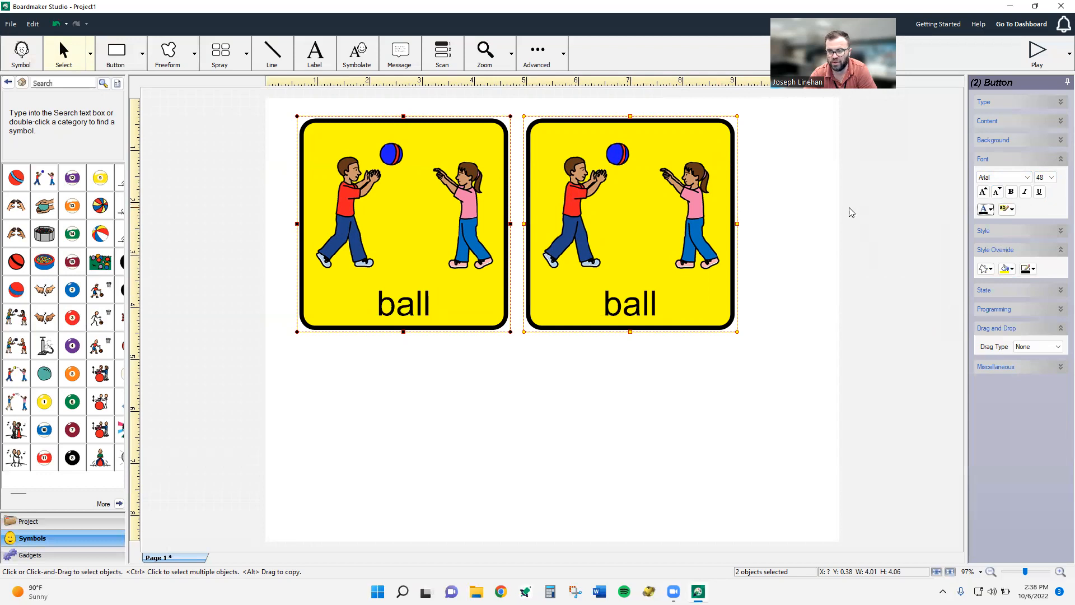
- Try a blue fill on both buttons, and set the fill back to yellow
{"action": "left_click", "coordinate": [1005, 272]}
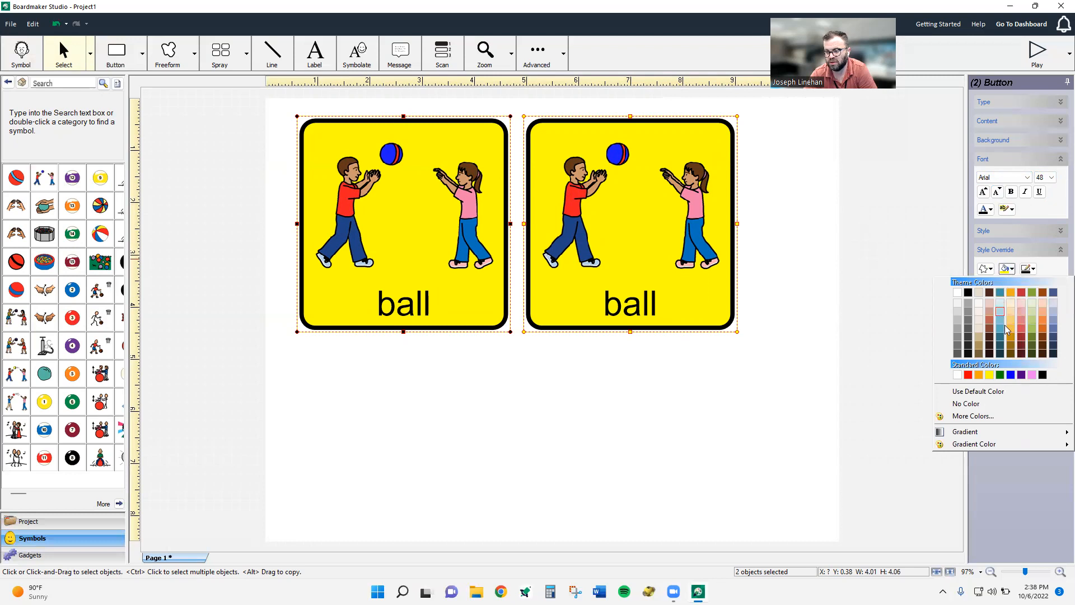
{"action": "left_click", "coordinate": [1011, 375]}
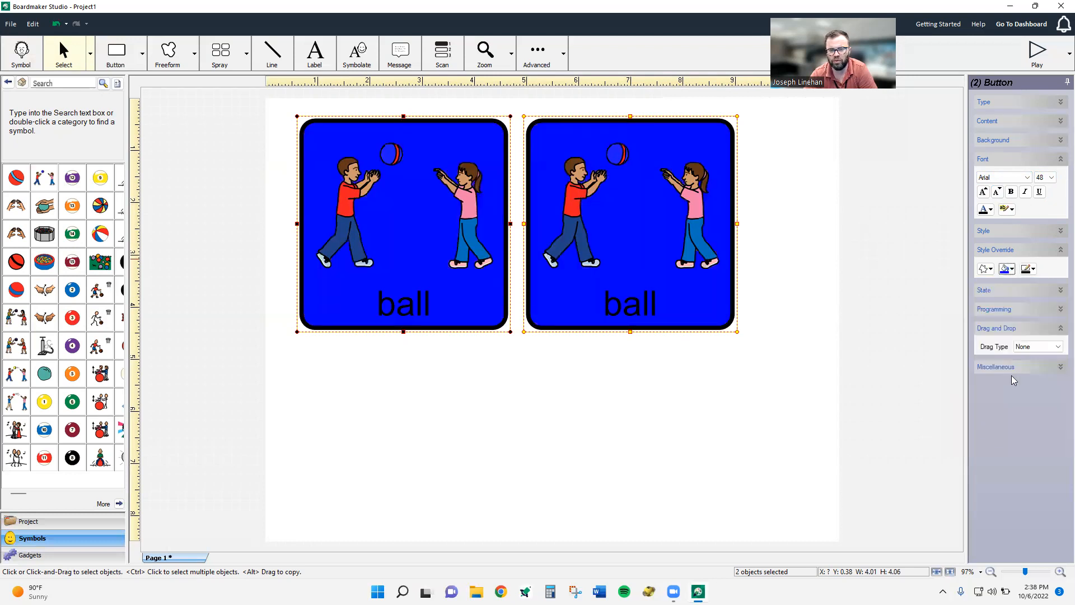
{"action": "left_click", "coordinate": [1007, 270]}
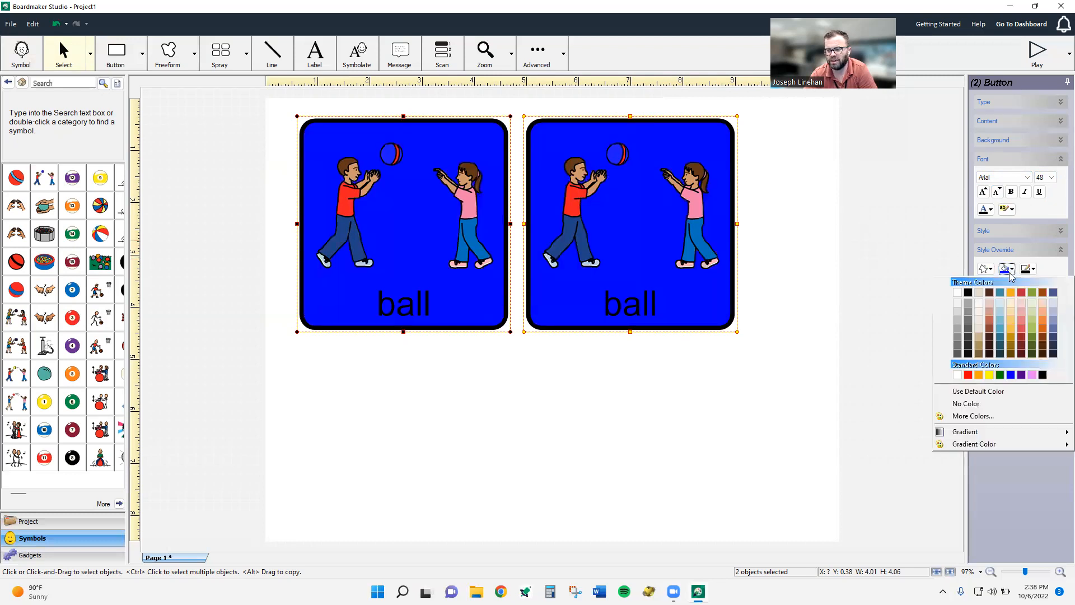
{"action": "left_click", "coordinate": [990, 375]}
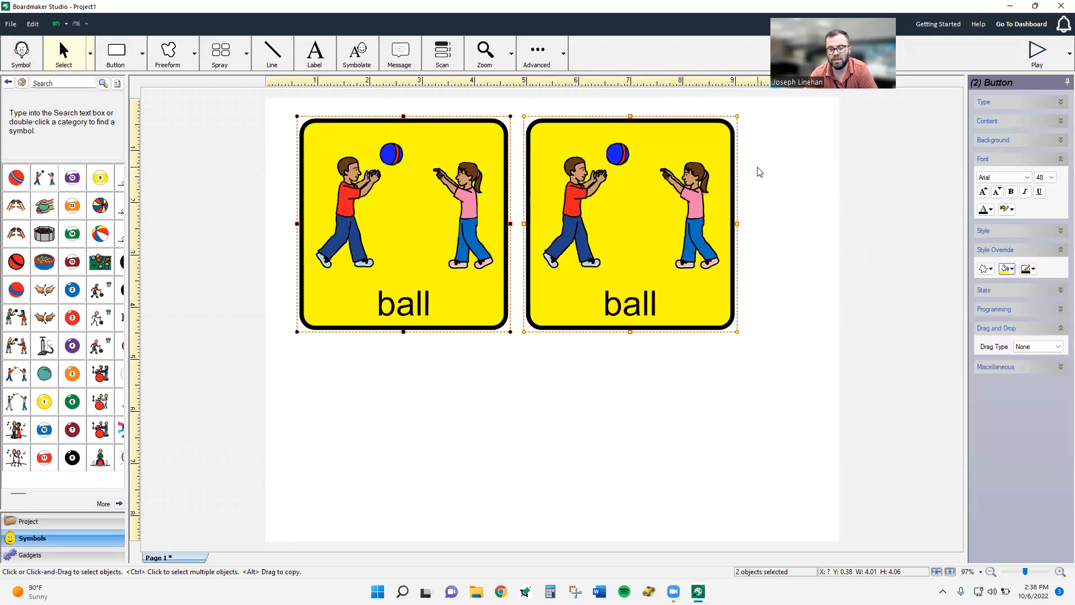
{"action": "left_click", "coordinate": [650, 417]}
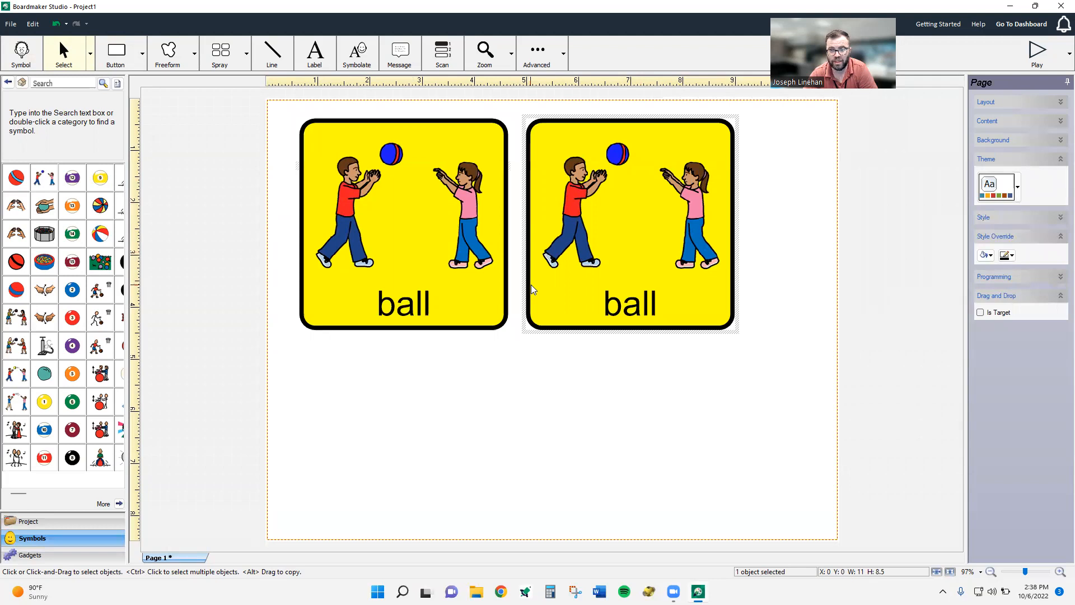
- Shrink the original ball button to about 2.71 wide by 2.76 high
{"action": "left_click", "coordinate": [461, 225]}
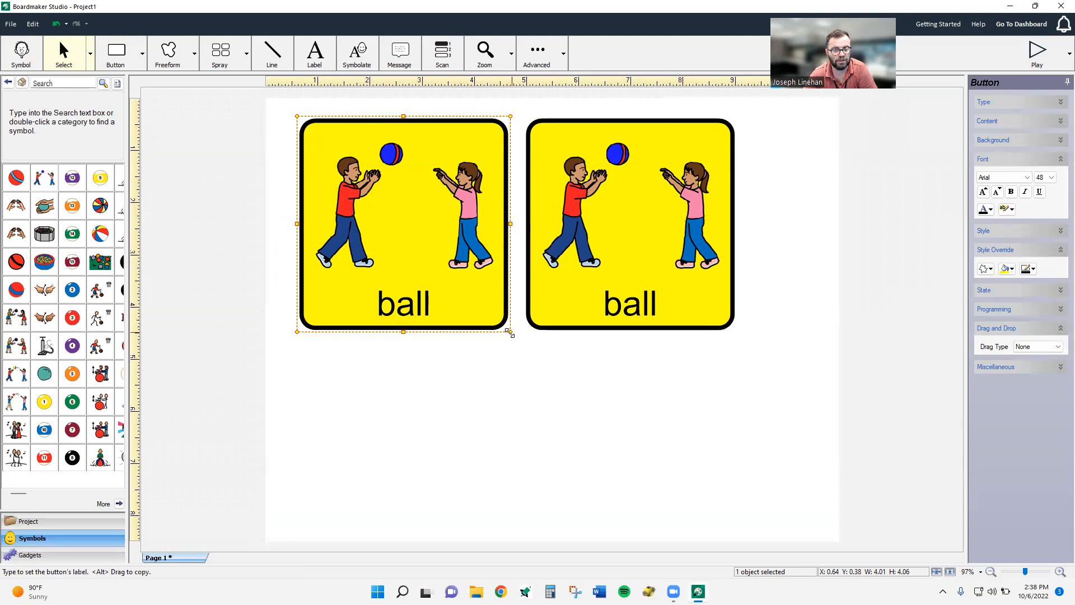
{"action": "left_click_drag", "start_coordinate": [509, 331], "coordinate": [441, 261]}
- Move the larger ball button closer to the small one and shrink it to about 3.28 by 3.49
{"action": "left_click", "coordinate": [595, 263]}
{"action": "left_click_drag", "start_coordinate": [612, 237], "coordinate": [563, 240]}
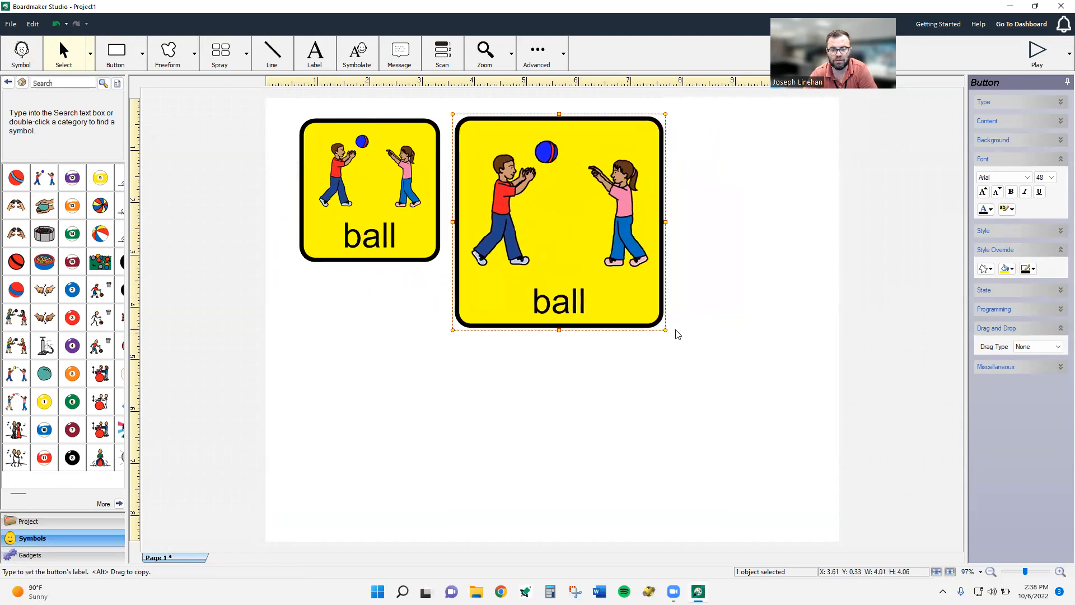
{"action": "left_click_drag", "start_coordinate": [661, 326], "coordinate": [626, 296]}
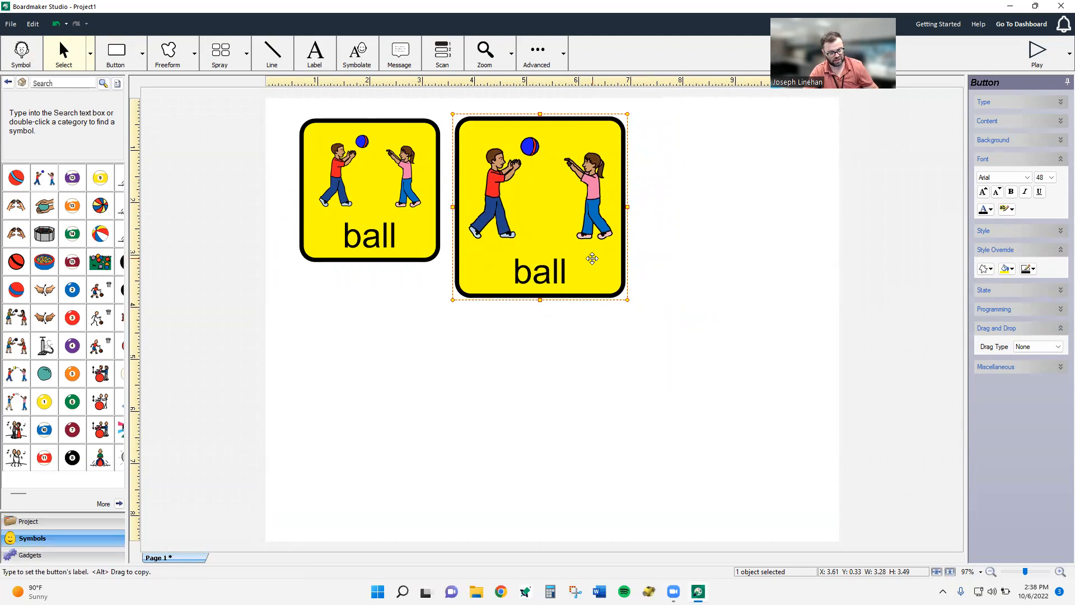
- Delete the larger ball button and spray the small one into a row of three identical buttons
{"action": "key", "text": "Delete"}
{"action": "left_click", "coordinate": [415, 203]}
{"action": "left_click", "coordinate": [221, 53]}
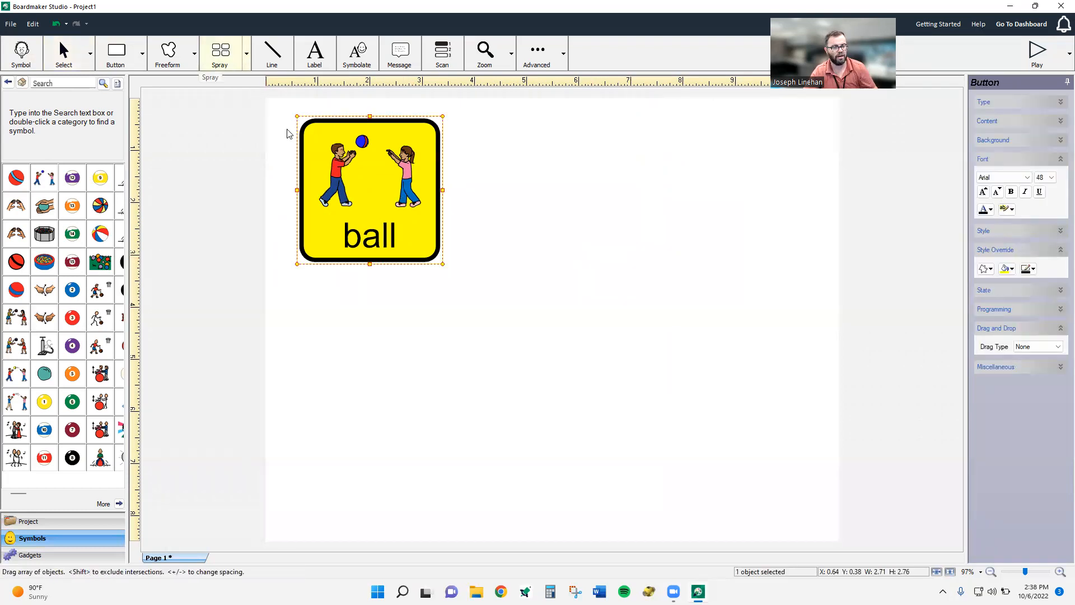
{"action": "mouse_move", "coordinate": [430, 200]}
{"action": "left_mouse_down"}
{"action": "mouse_move", "coordinate": [606, 222]}
{"action": "mouse_move", "coordinate": [636, 240]}
{"action": "left_mouse_up"}
{"action": "left_click", "coordinate": [621, 300]}
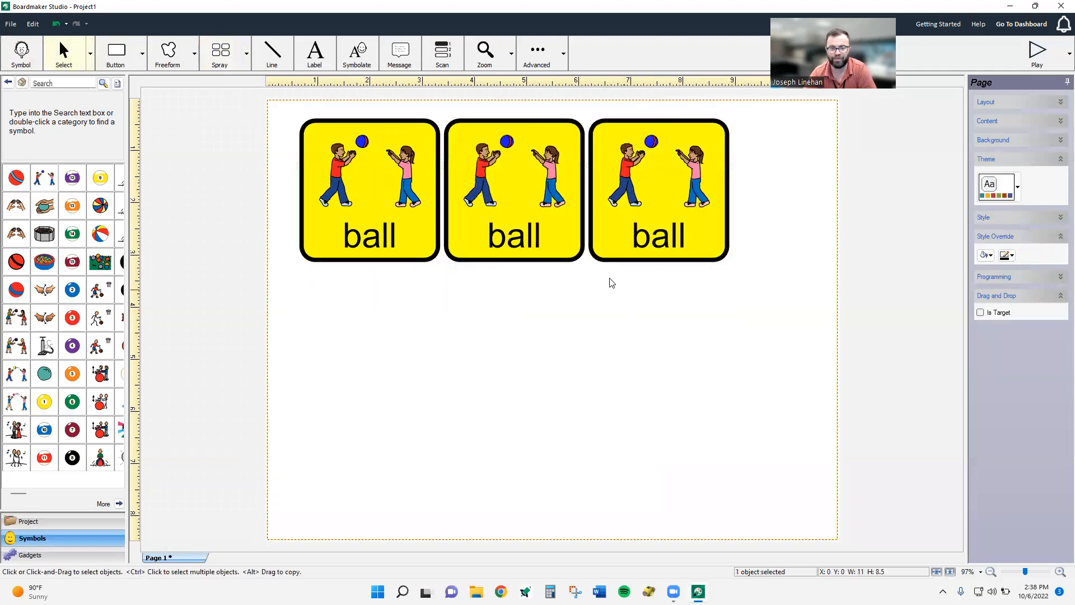
- Select the middle ball button, search the symbol library for "play structure", and preview the swing, seesaw and hands symbols
{"action": "left_click", "coordinate": [463, 188]}
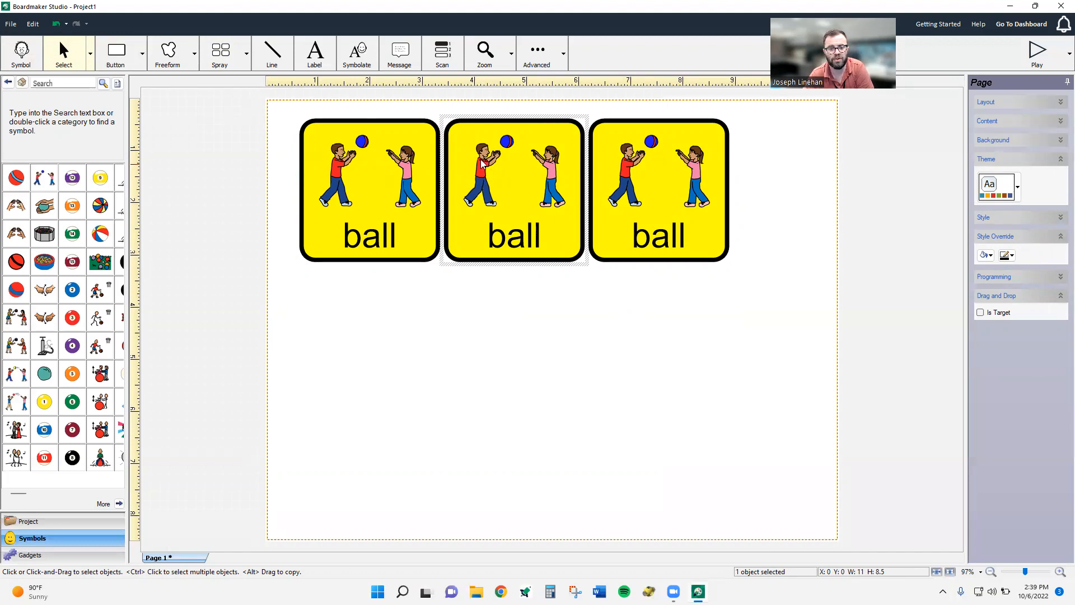
{"action": "left_click", "coordinate": [381, 205]}
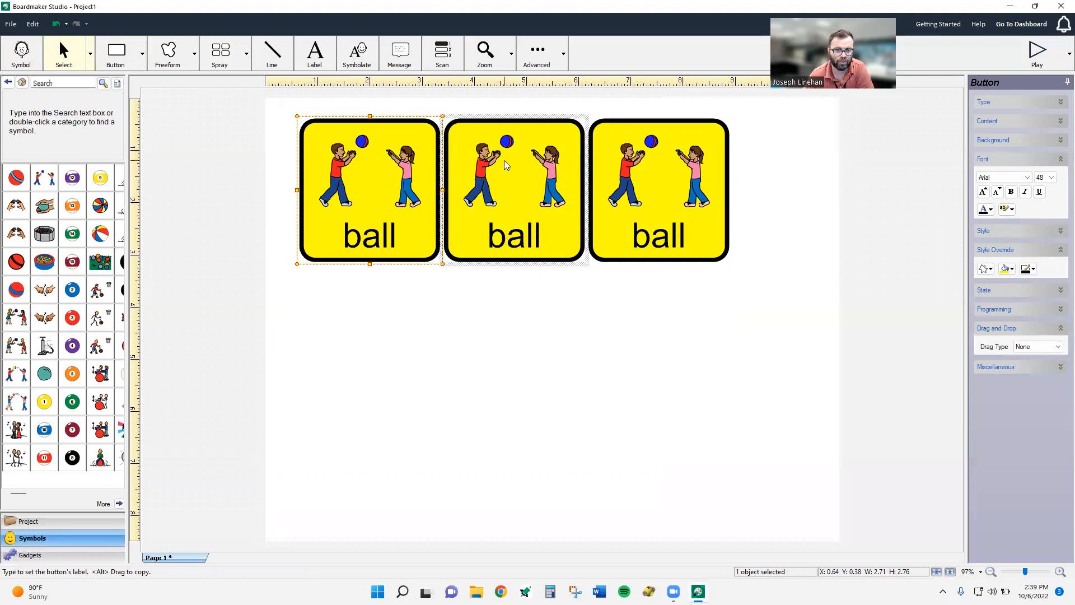
{"action": "left_click", "coordinate": [505, 189]}
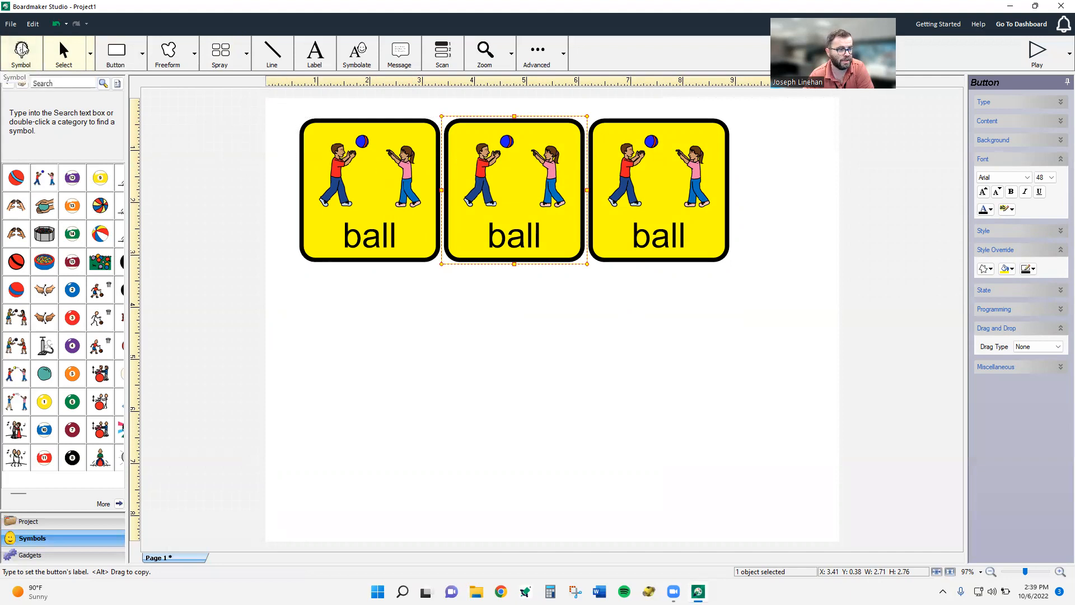
{"action": "left_click", "coordinate": [53, 83]}
{"action": "type", "text": "play struc"}
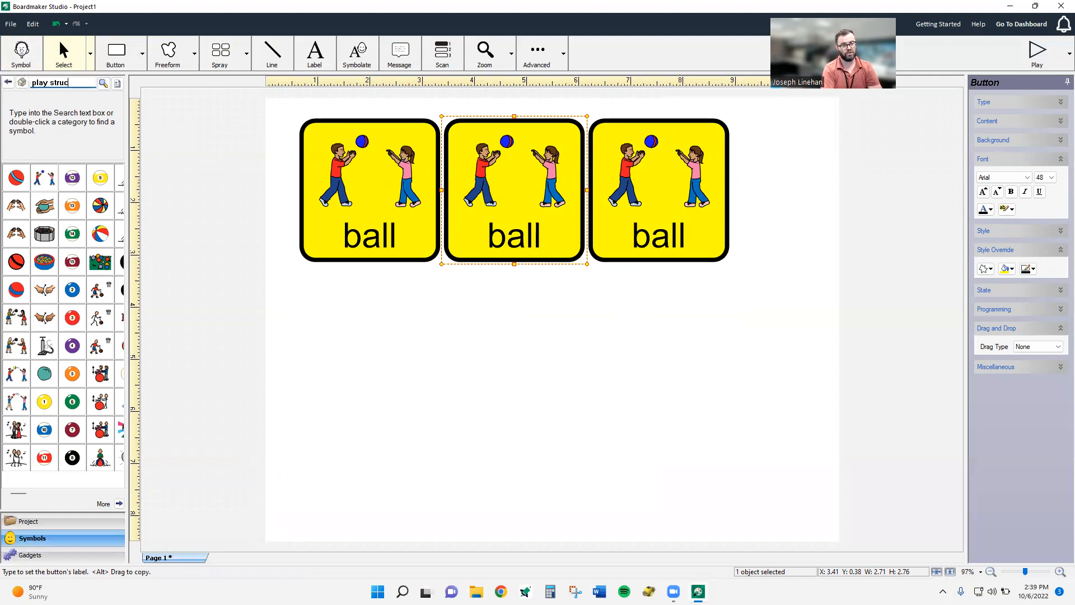
{"action": "type", "text": "ture"}
{"action": "key", "text": "Return"}
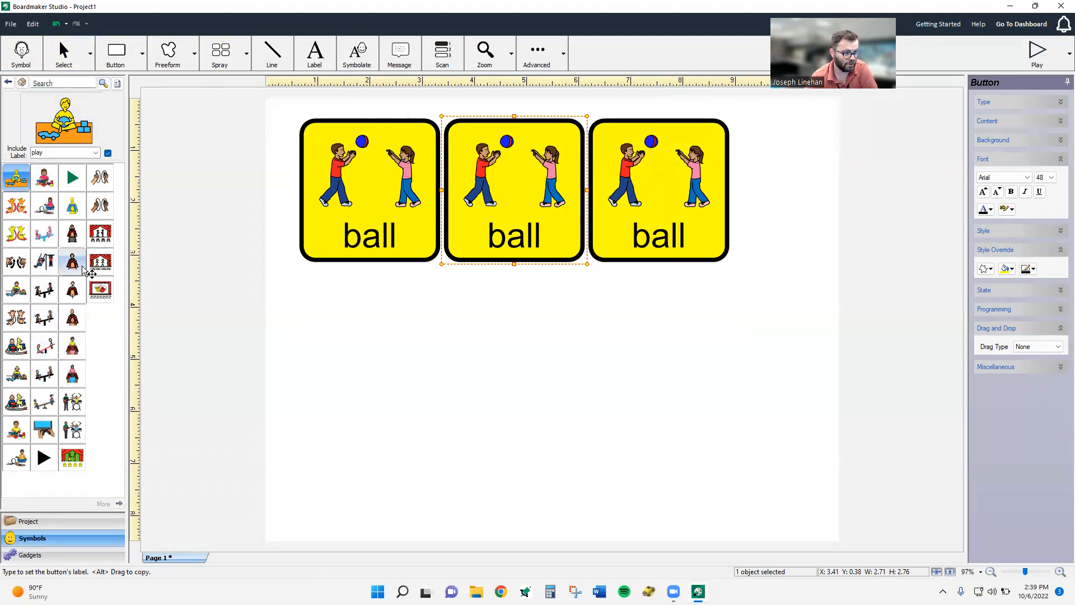
{"action": "left_click", "coordinate": [43, 265]}
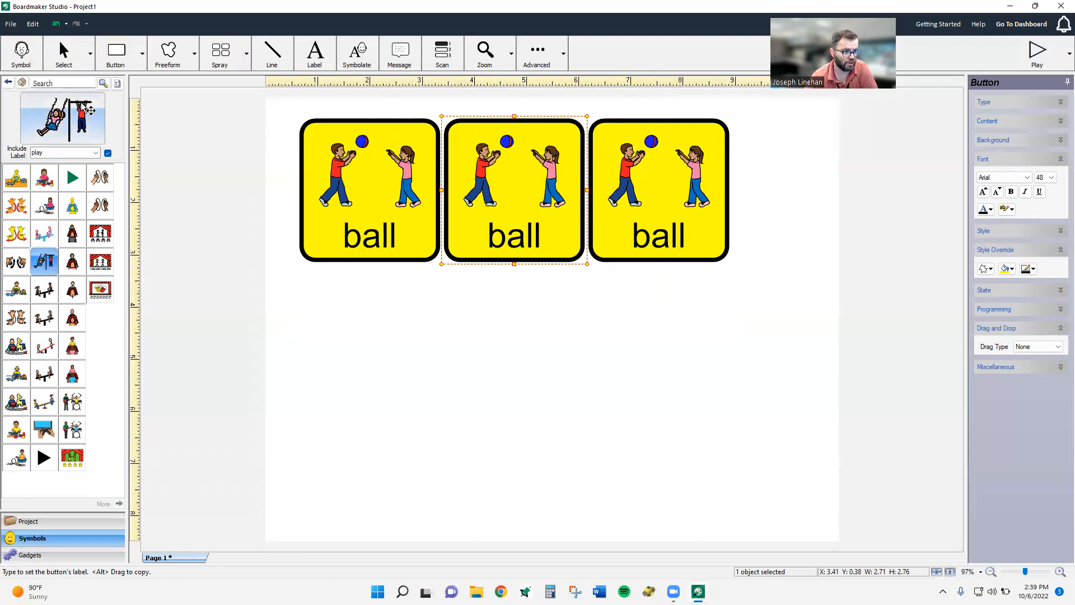
{"action": "left_click", "coordinate": [51, 304]}
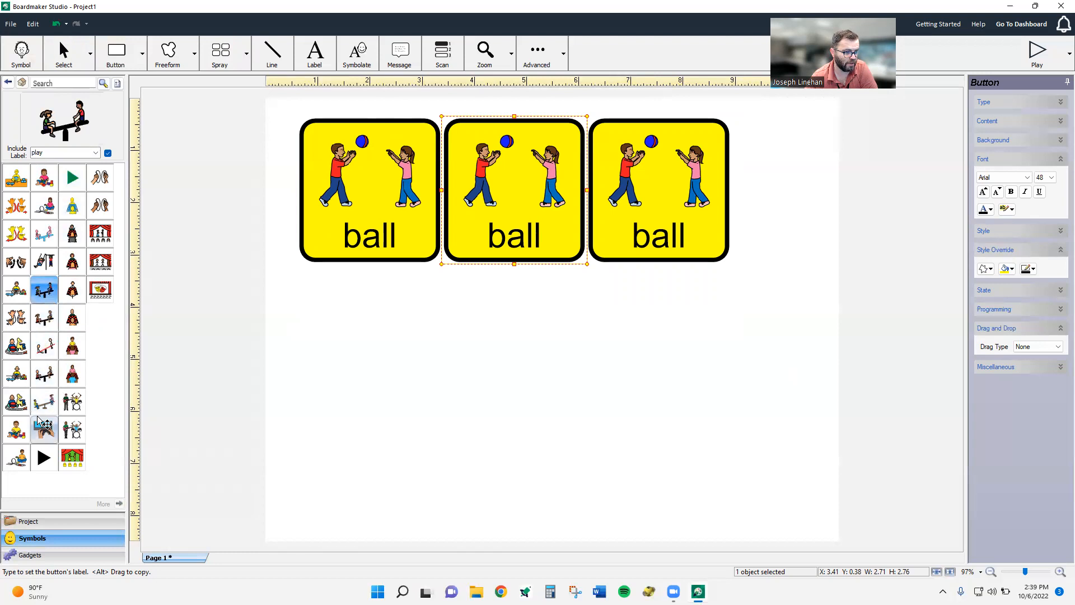
{"action": "left_click", "coordinate": [25, 211]}
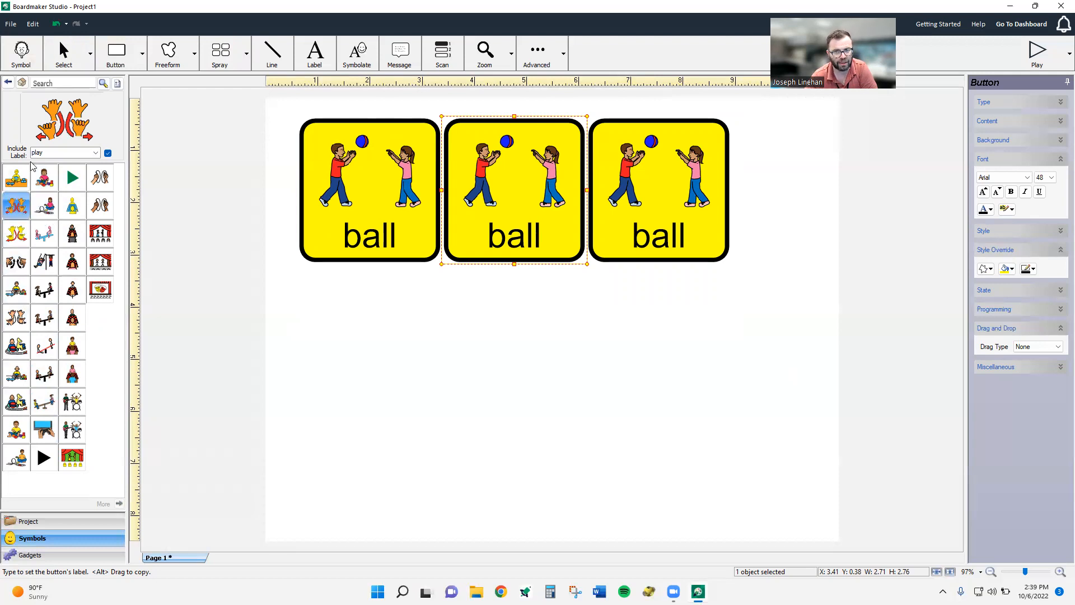
- Search the symbols for "playground" and replace the middle button's contents with the symbol of the climbing structure with ramp and spiral slide
{"action": "left_click", "coordinate": [60, 82]}
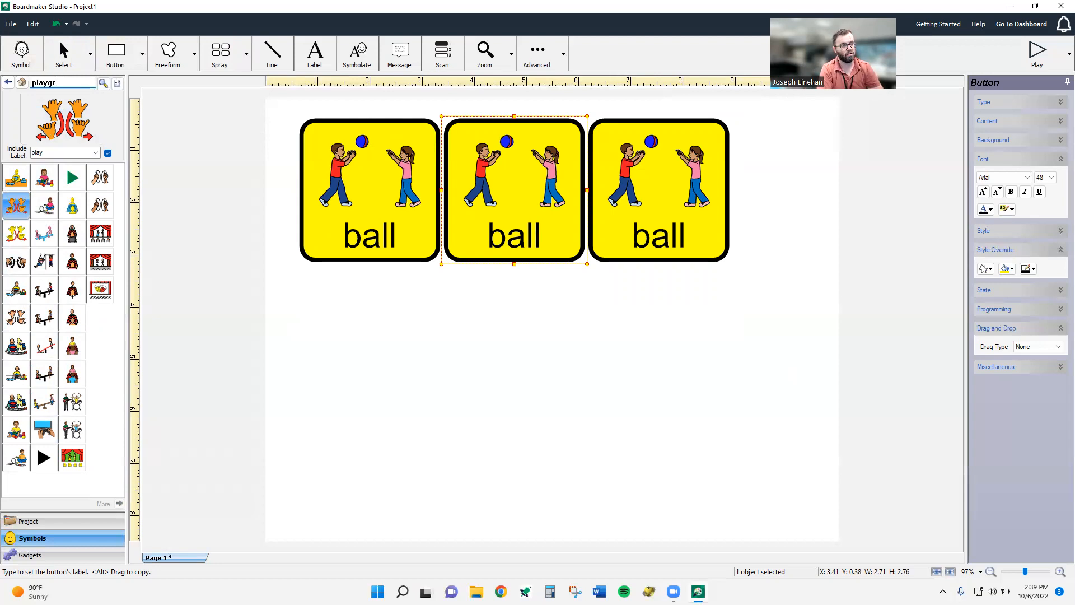
{"action": "key", "text": "Return"}
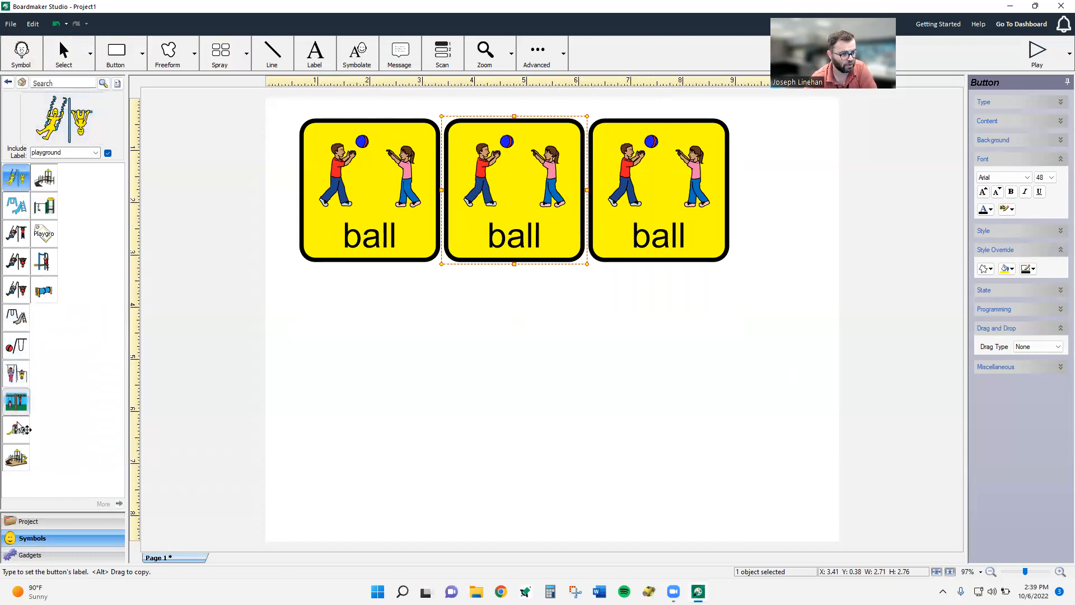
{"action": "left_click", "coordinate": [24, 455]}
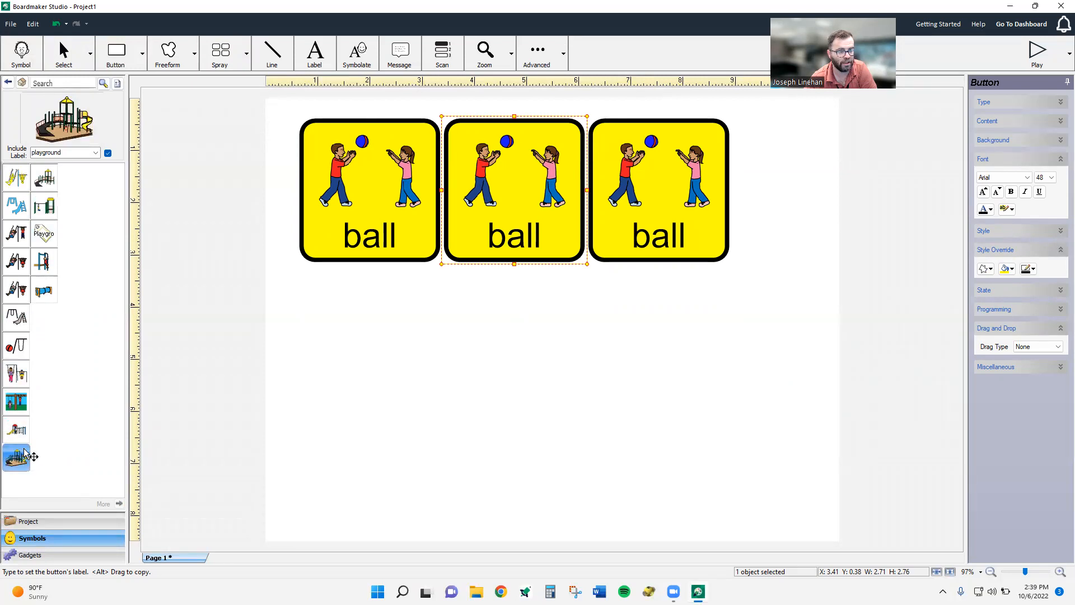
{"action": "left_click_drag", "start_coordinate": [92, 121], "coordinate": [216, 162]}
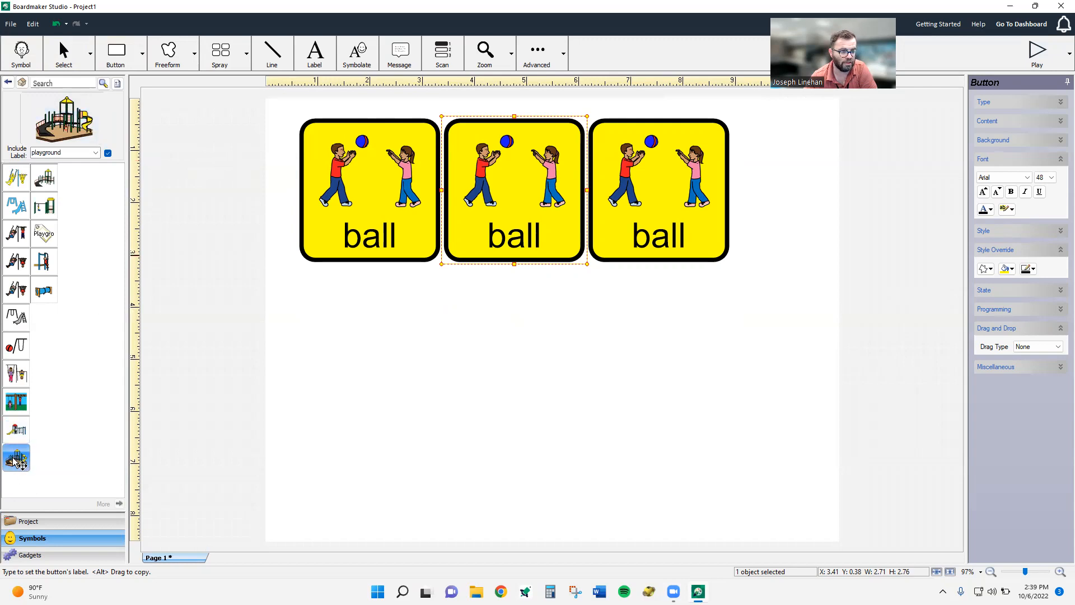
{"action": "left_click_drag", "start_coordinate": [20, 463], "coordinate": [495, 219]}
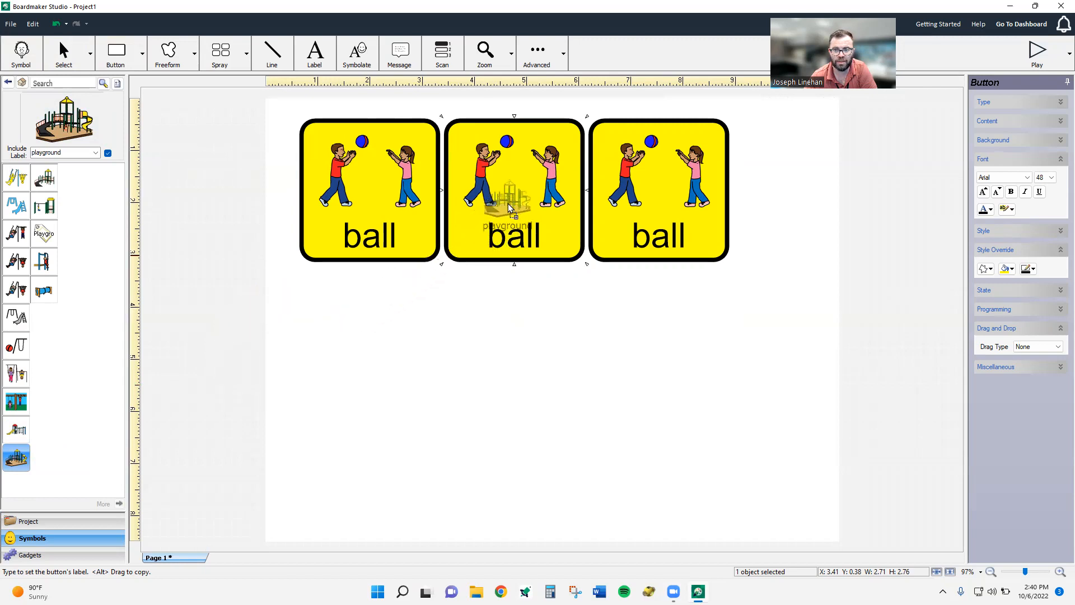
{"action": "left_click_drag", "start_coordinate": [514, 206], "coordinate": [536, 207]}
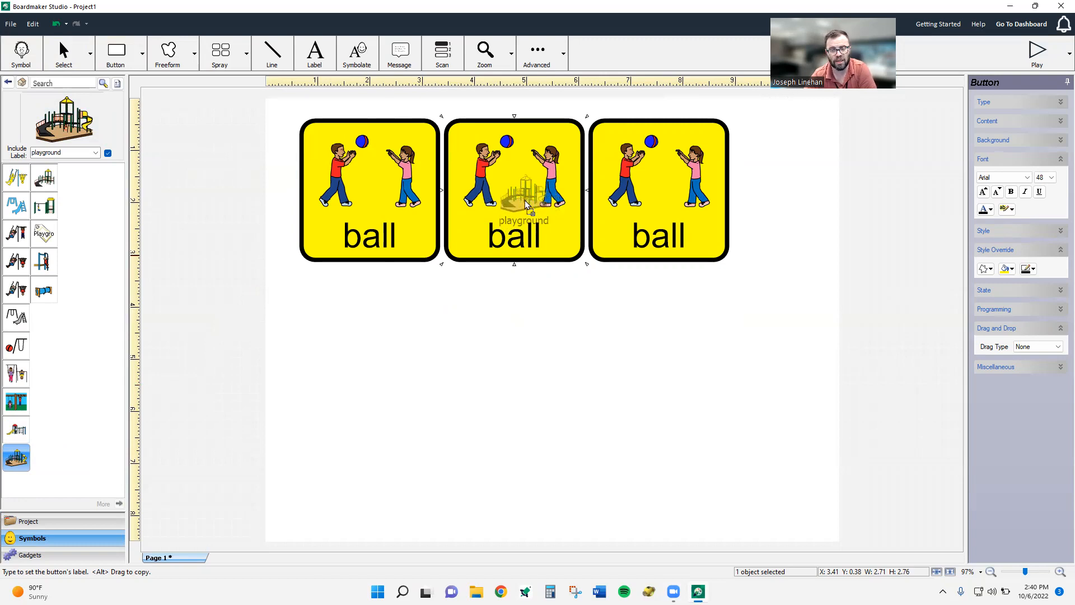
{"action": "left_click_drag", "start_coordinate": [525, 200], "coordinate": [524, 199]}
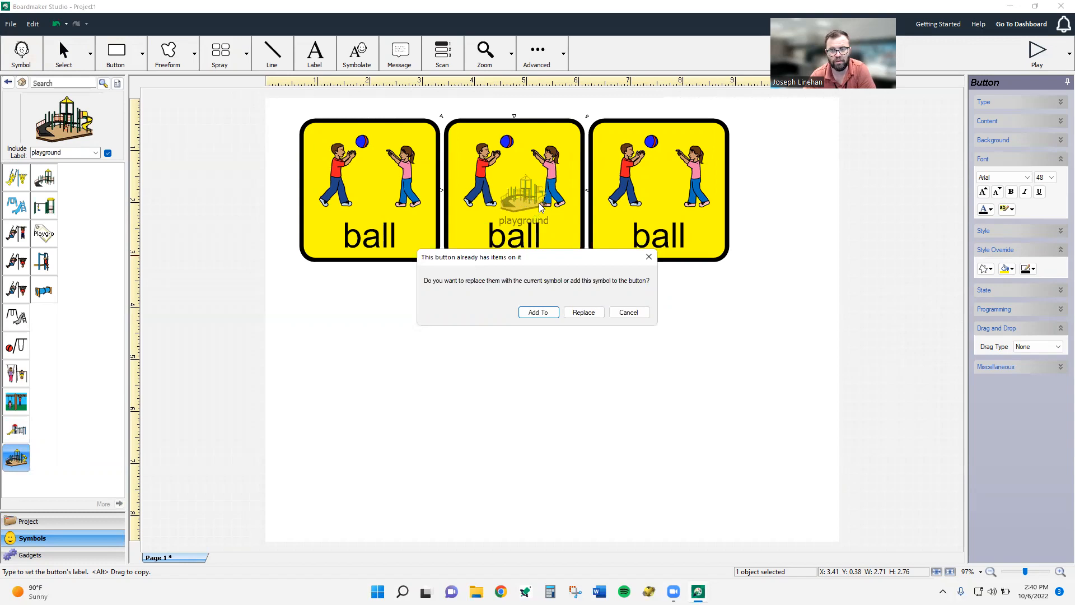
{"action": "left_click", "coordinate": [574, 315]}
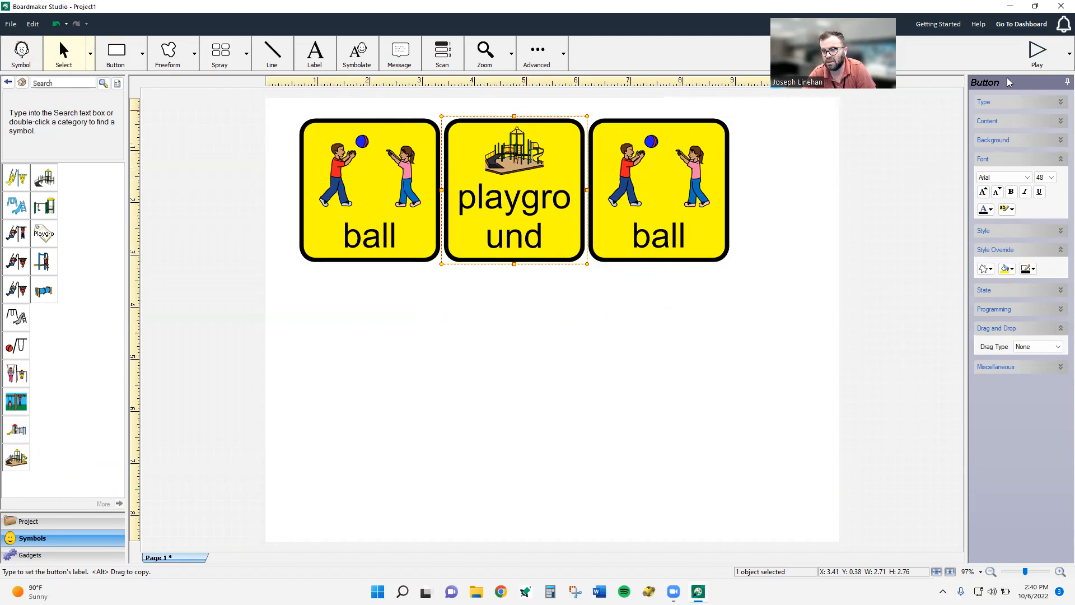
- Set the playground button's label font size to 22
{"action": "left_click", "coordinate": [794, 247]}
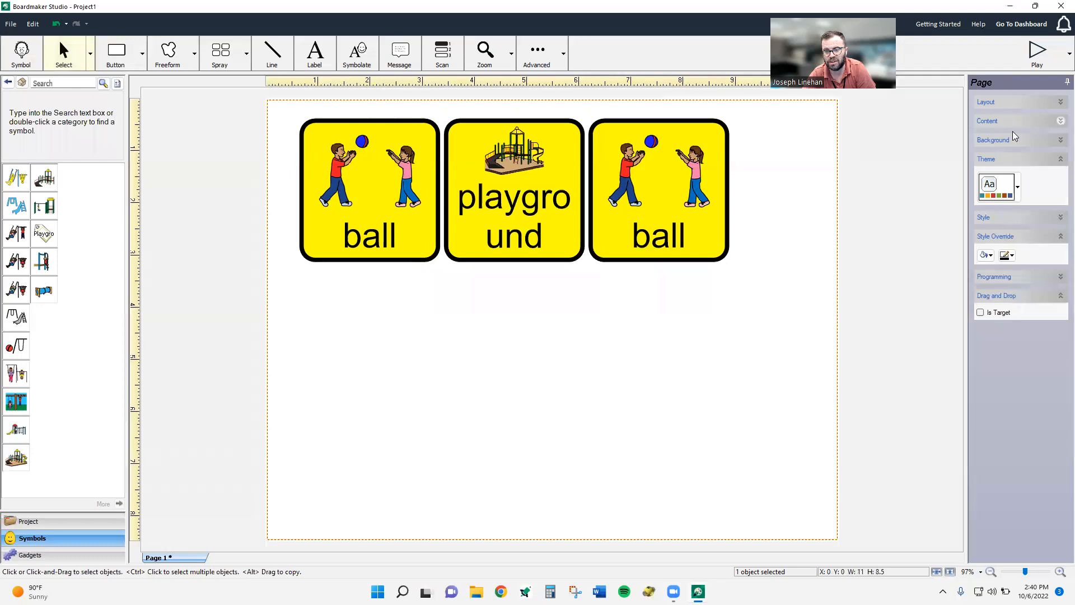
{"action": "left_click", "coordinate": [491, 203]}
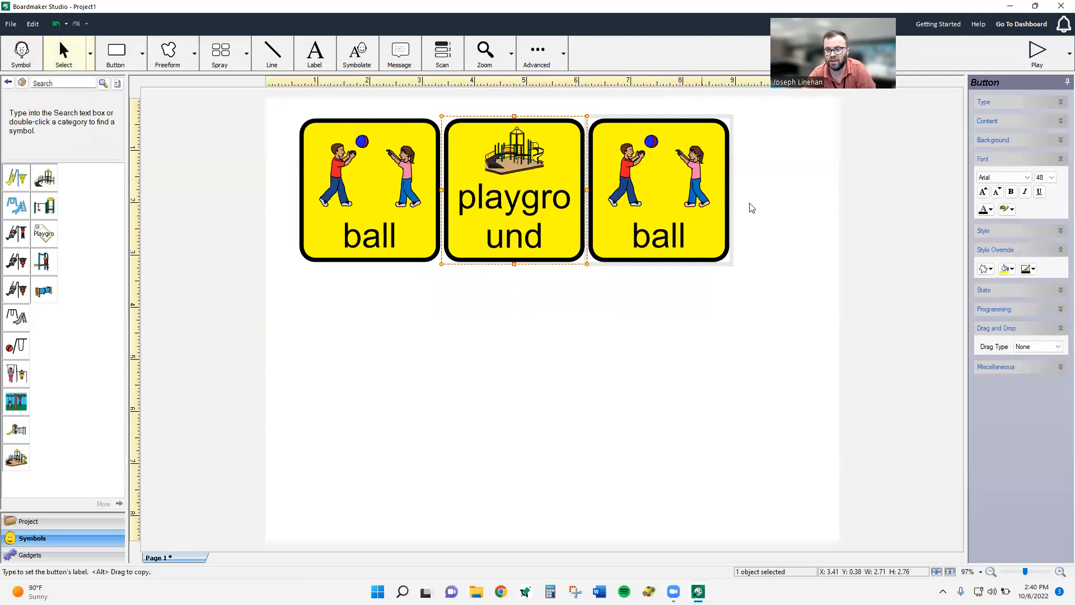
{"action": "left_click", "coordinate": [1051, 181]}
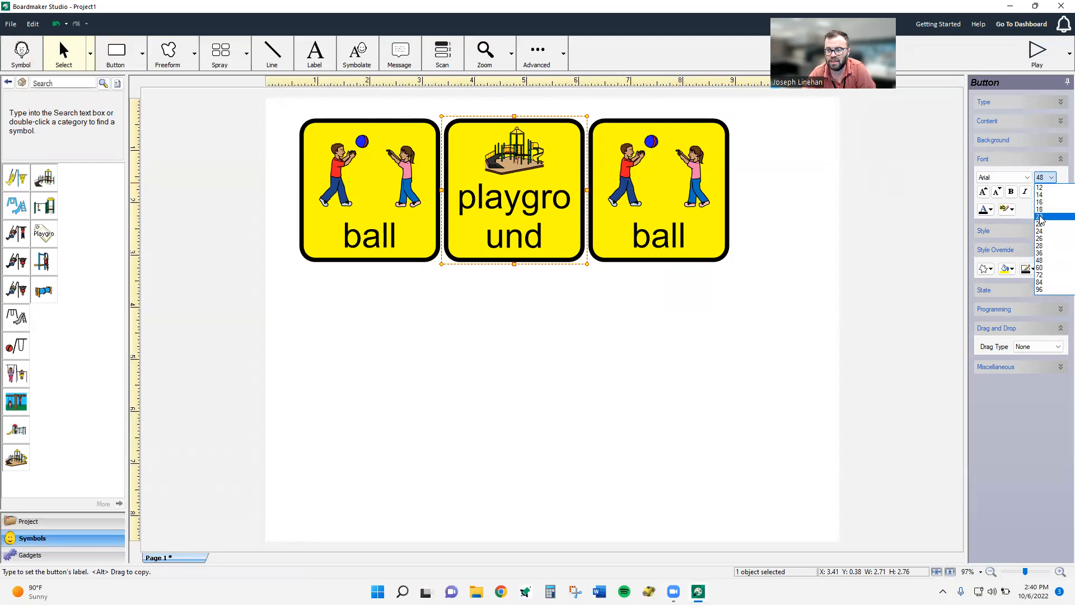
{"action": "left_click", "coordinate": [1040, 224]}
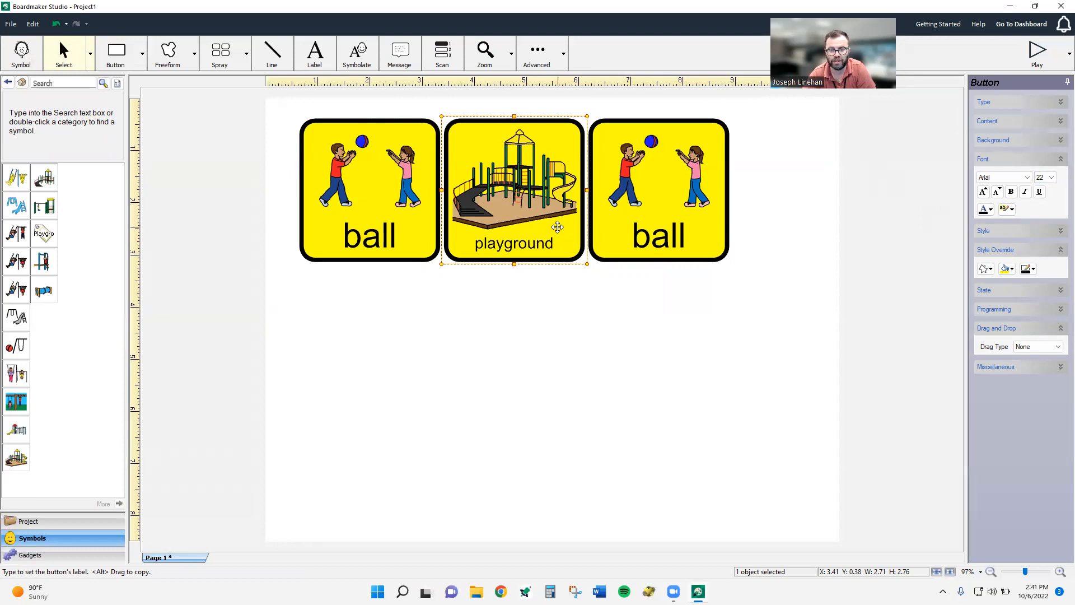
- Open the playground symbol in the Symbol Editor and fill both openings beneath the tower roof with blue
{"action": "right_click", "coordinate": [518, 164]}
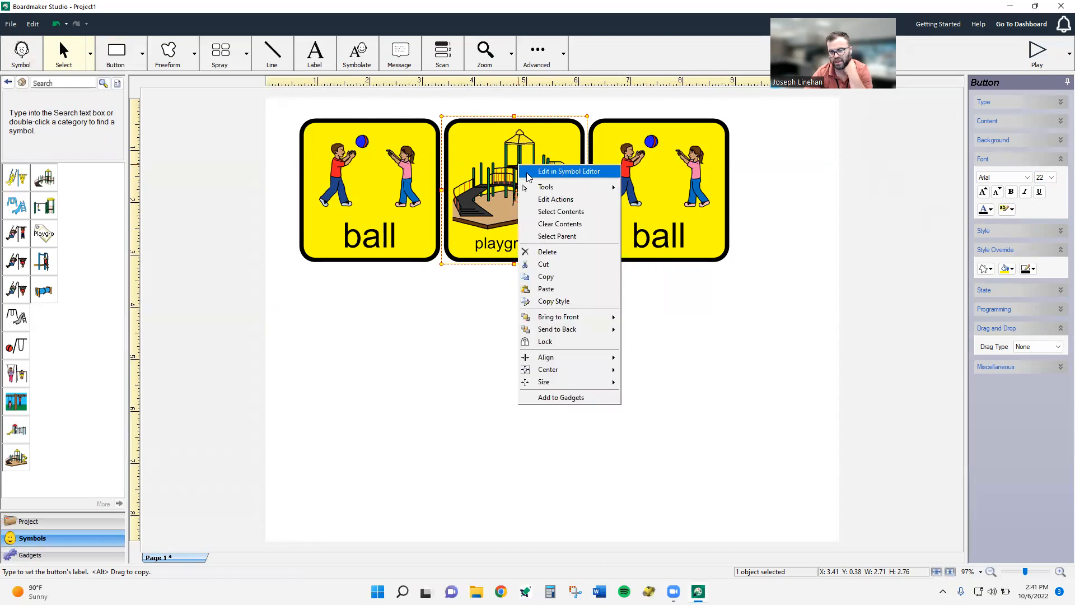
{"action": "left_click", "coordinate": [568, 171]}
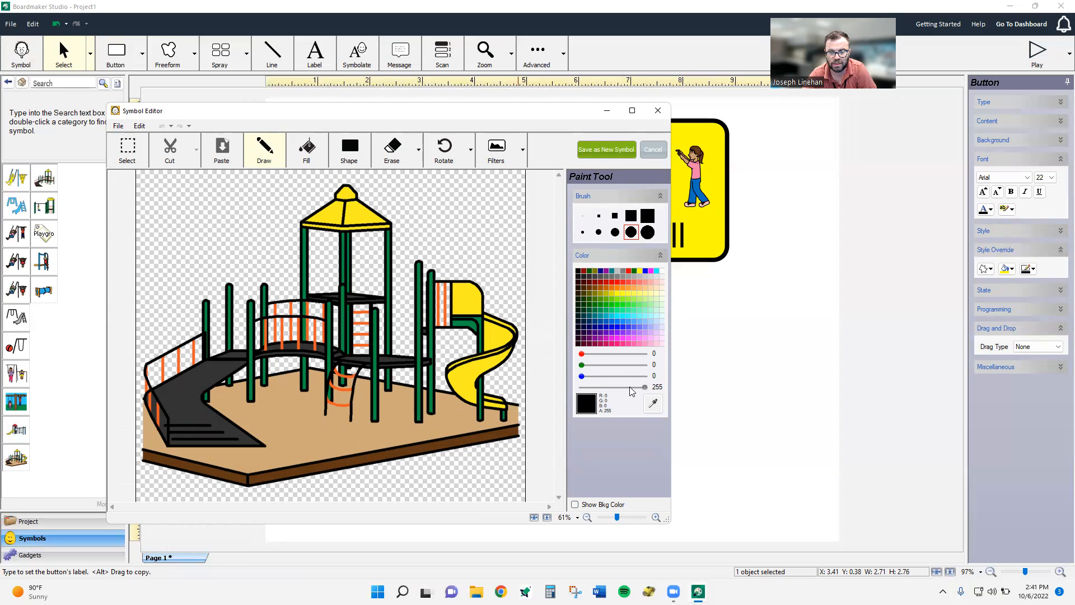
{"action": "left_click", "coordinate": [645, 271]}
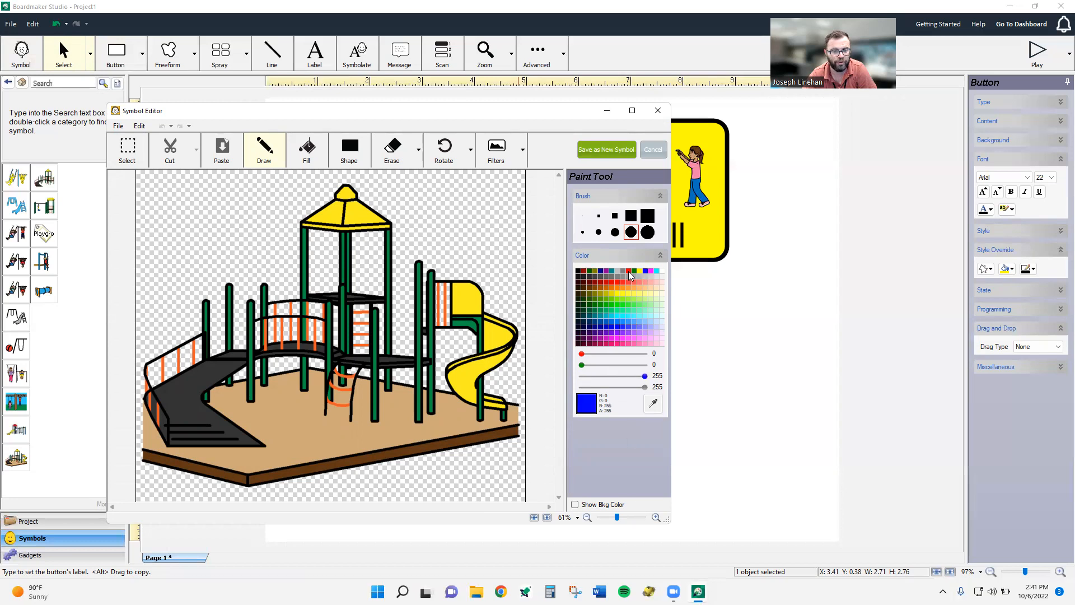
{"action": "left_click", "coordinate": [314, 155]}
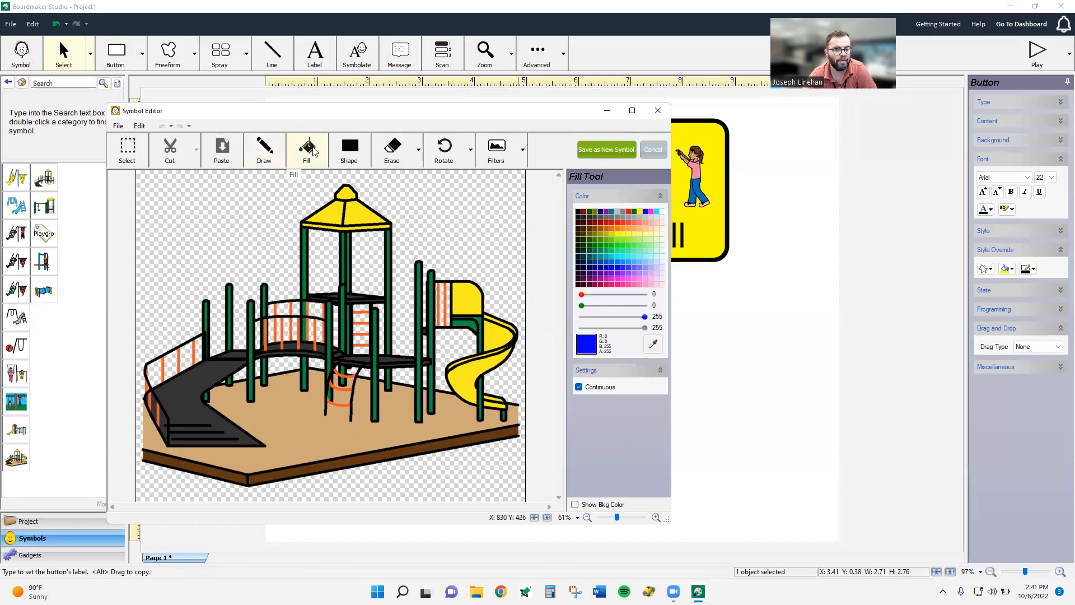
{"action": "left_click", "coordinate": [320, 243]}
{"action": "left_click", "coordinate": [356, 245]}
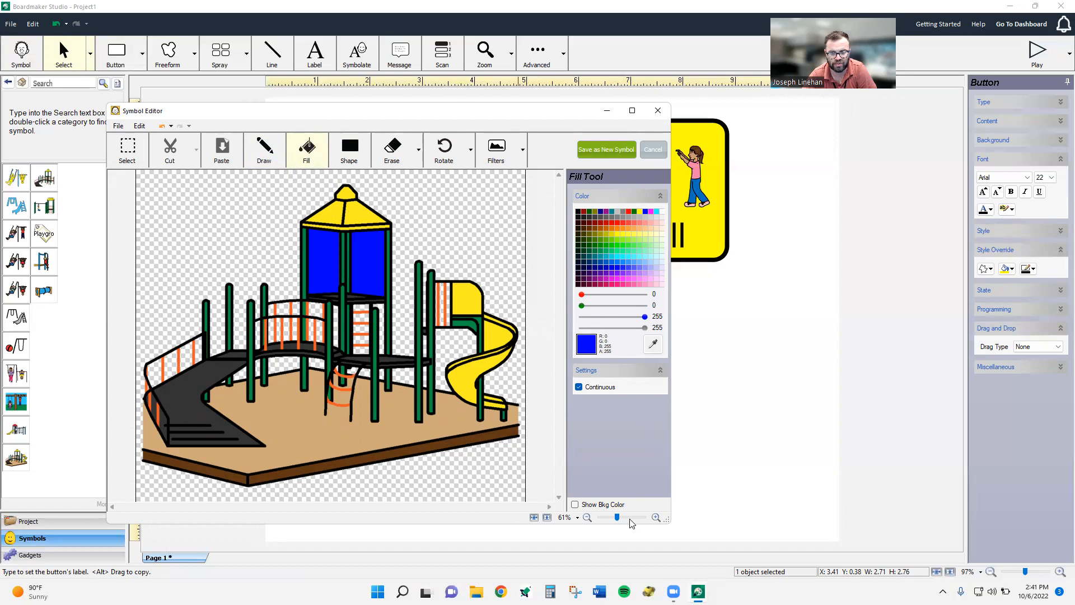
- Fill the tower's roof panels, cap and lower roof trim with blue
{"action": "left_click_drag", "start_coordinate": [620, 518], "coordinate": [625, 518]}
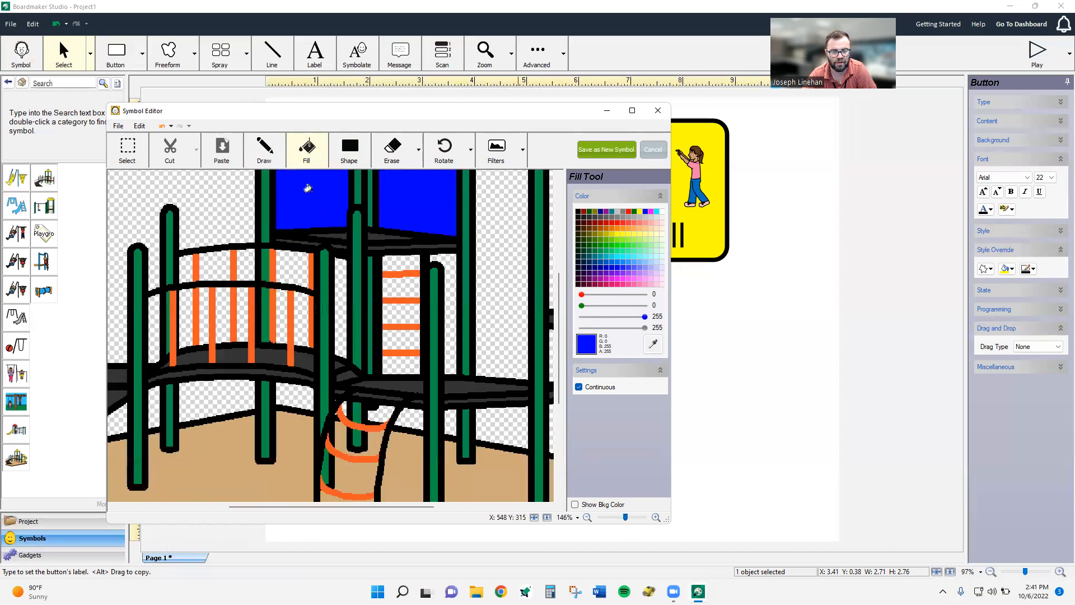
{"action": "scroll", "coordinate": [350, 224], "scroll_direction": "up", "scroll_amount": 3}
{"action": "scroll", "coordinate": [350, 224], "scroll_direction": "up", "scroll_amount": 2}
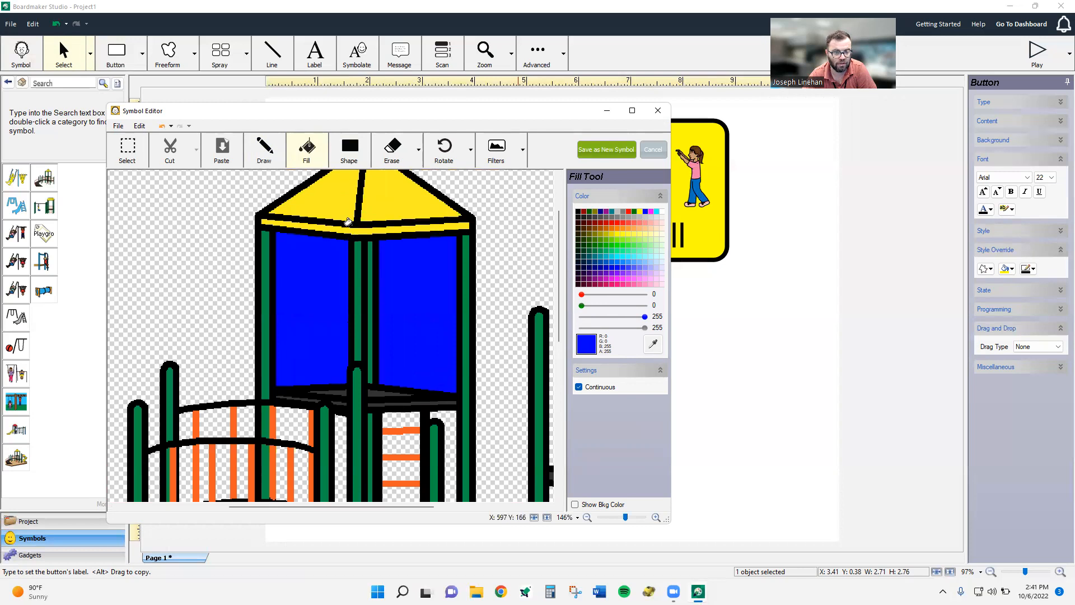
{"action": "scroll", "coordinate": [346, 220], "scroll_direction": "up", "scroll_amount": 1}
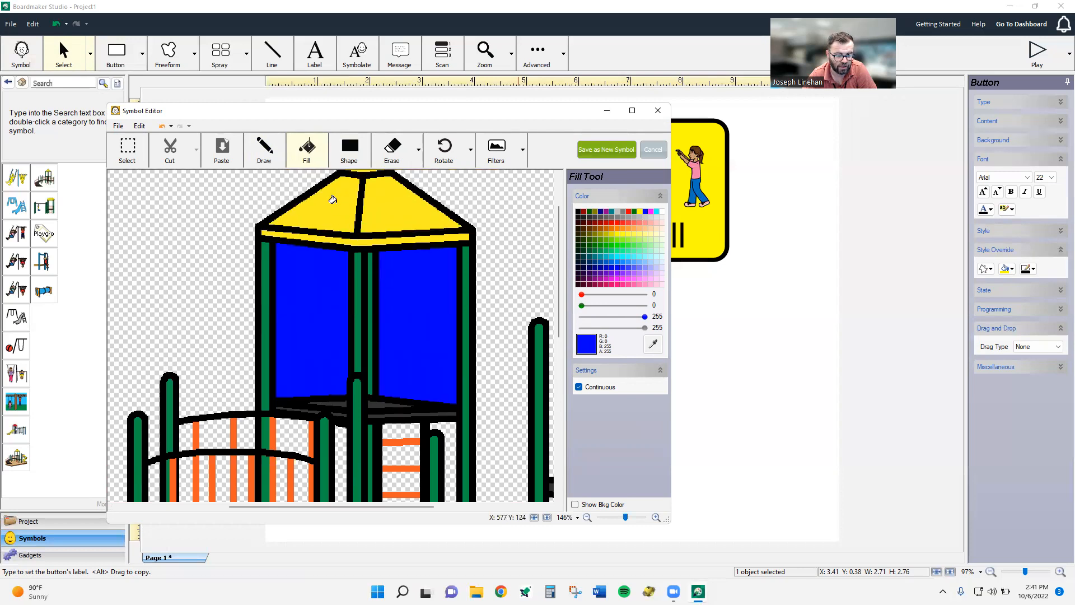
{"action": "scroll", "coordinate": [331, 200], "scroll_direction": "up", "scroll_amount": 1}
{"action": "left_click", "coordinate": [330, 212]}
{"action": "left_click", "coordinate": [386, 205]}
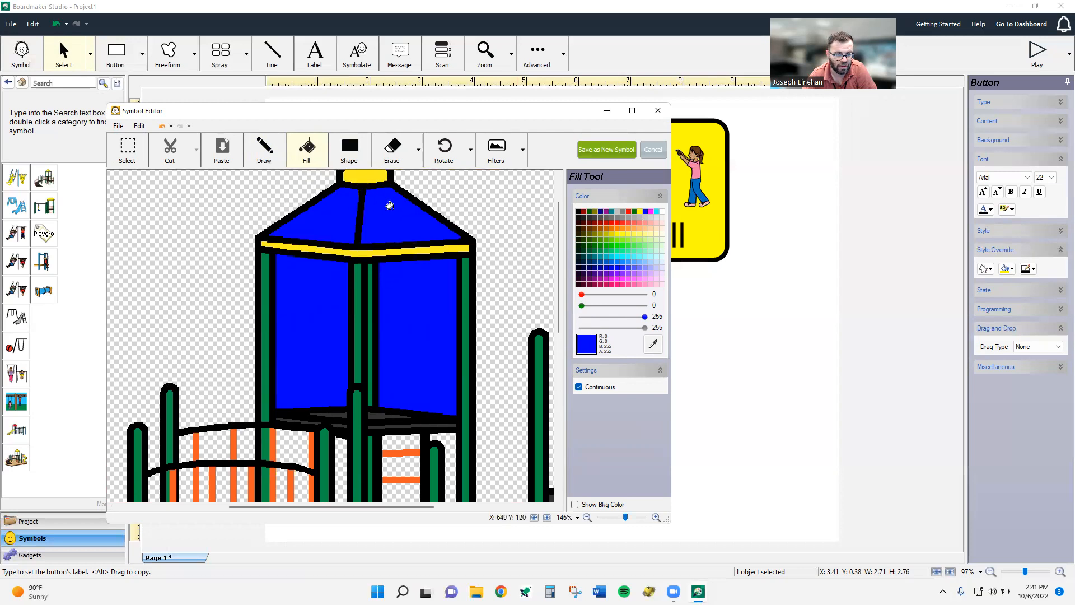
{"action": "scroll", "coordinate": [375, 202], "scroll_direction": "up", "scroll_amount": 3}
{"action": "left_click", "coordinate": [369, 200]}
{"action": "left_click", "coordinate": [377, 283]}
- Fill all yellow sections of the spiral slide and its entrance hood with blue
{"action": "scroll", "coordinate": [427, 235], "scroll_direction": "down", "scroll_amount": 15}
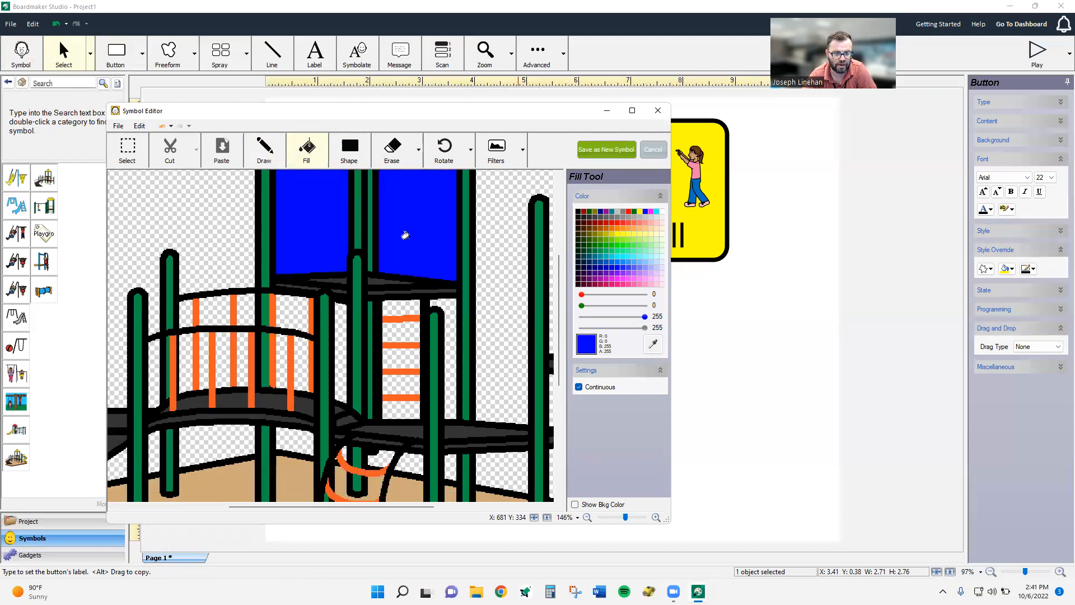
{"action": "scroll", "coordinate": [406, 235], "scroll_direction": "down", "scroll_amount": 15}
{"action": "left_click_drag", "start_coordinate": [377, 507], "coordinate": [530, 532]}
{"action": "left_click", "coordinate": [482, 349]}
{"action": "left_click", "coordinate": [476, 364]}
{"action": "left_click", "coordinate": [398, 287]}
{"action": "left_click", "coordinate": [389, 261]}
{"action": "scroll", "coordinate": [504, 280], "scroll_direction": "up", "scroll_amount": 3}
{"action": "left_click", "coordinate": [489, 245]}
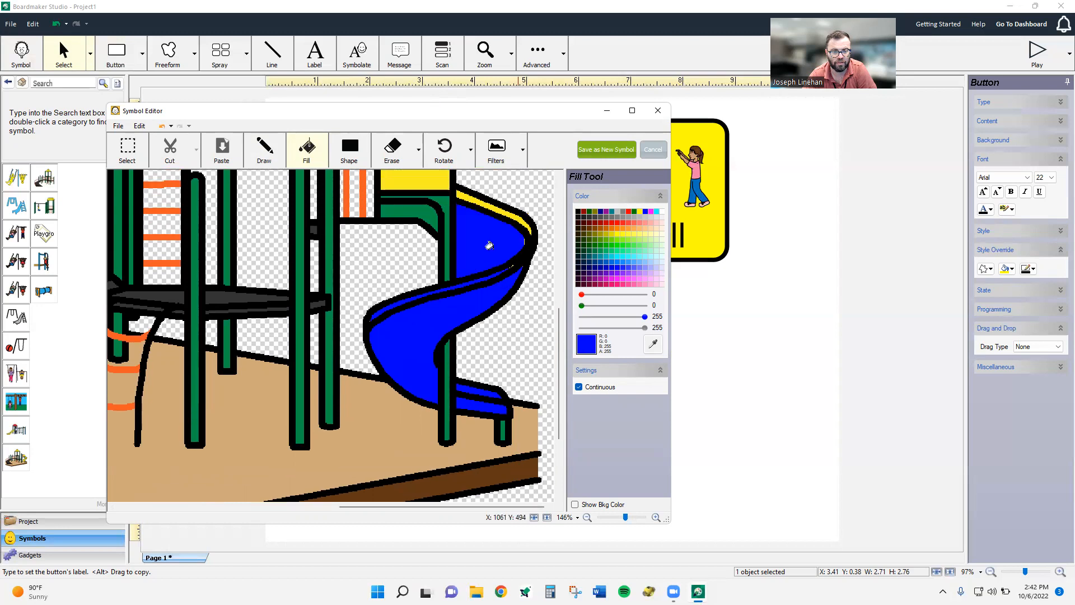
{"action": "scroll", "coordinate": [489, 246], "scroll_direction": "up", "scroll_amount": 3}
{"action": "left_click", "coordinate": [480, 235]}
{"action": "left_click", "coordinate": [411, 190]}
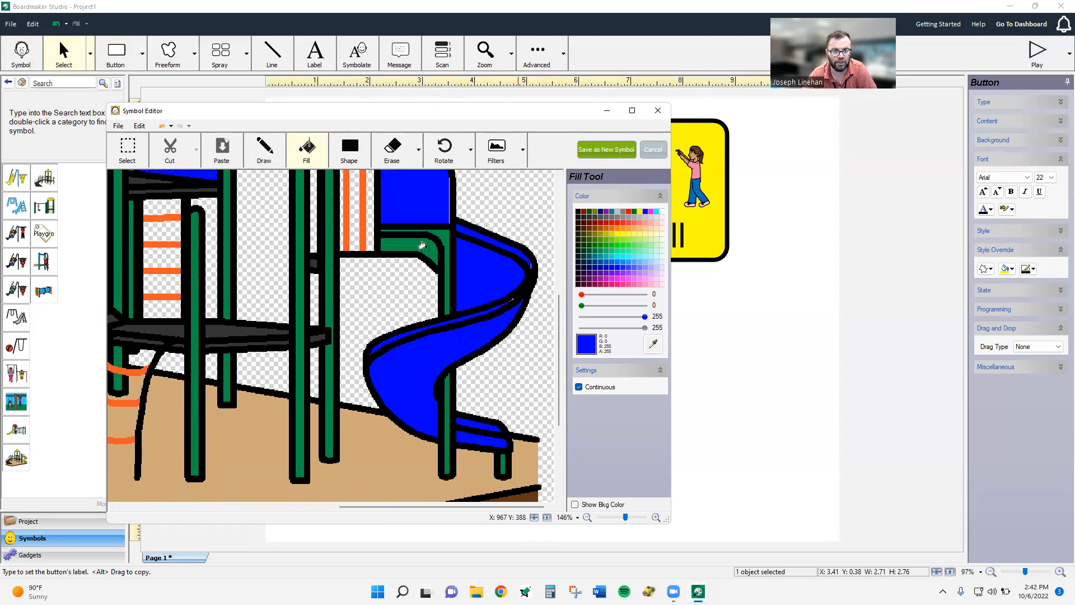
{"action": "scroll", "coordinate": [422, 245], "scroll_direction": "up", "scroll_amount": 3}
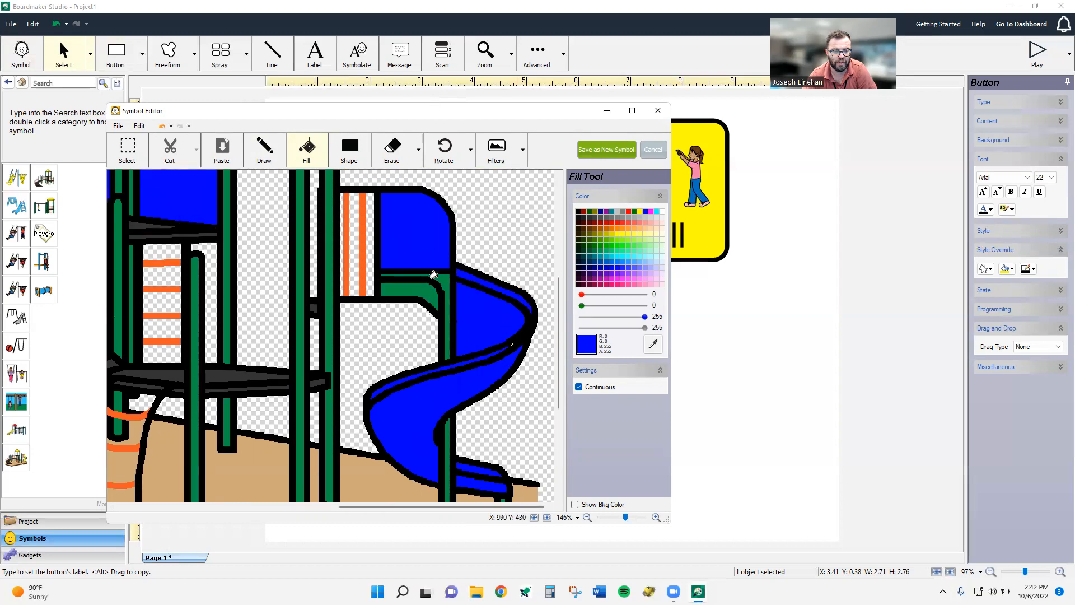
- Examine the whole recoloured playground symbol at 50% zoom
{"action": "left_click", "coordinate": [587, 518]}
{"action": "left_click", "coordinate": [588, 518]}
{"action": "left_click", "coordinate": [588, 517]}
{"action": "left_click", "coordinate": [588, 517]}
{"action": "left_click", "coordinate": [588, 517]}
{"action": "left_click", "coordinate": [588, 517]}
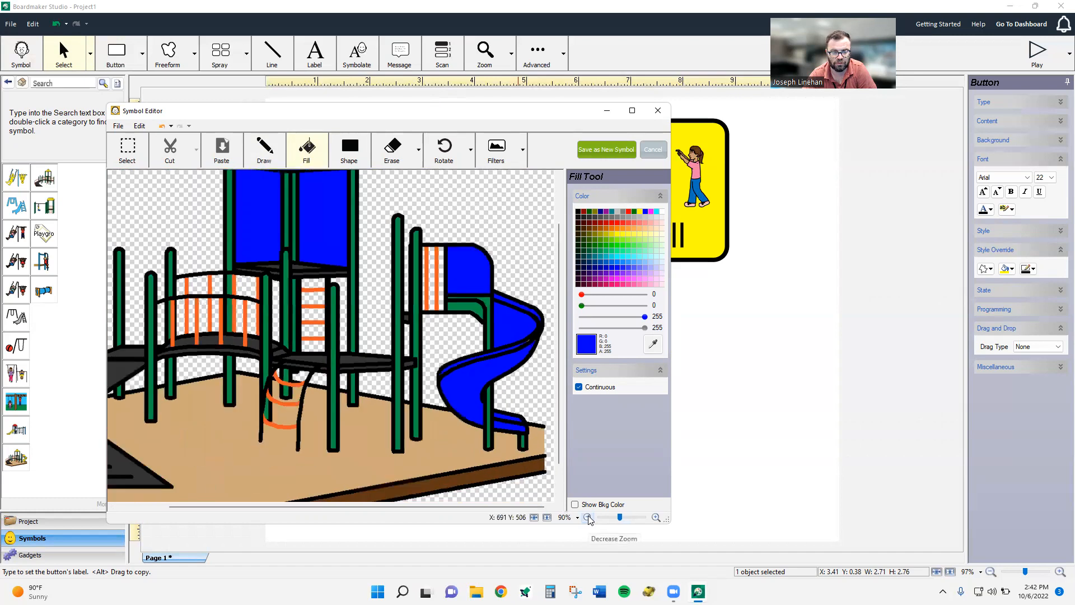
{"action": "left_click", "coordinate": [588, 517]}
{"action": "left_click", "coordinate": [588, 517]}
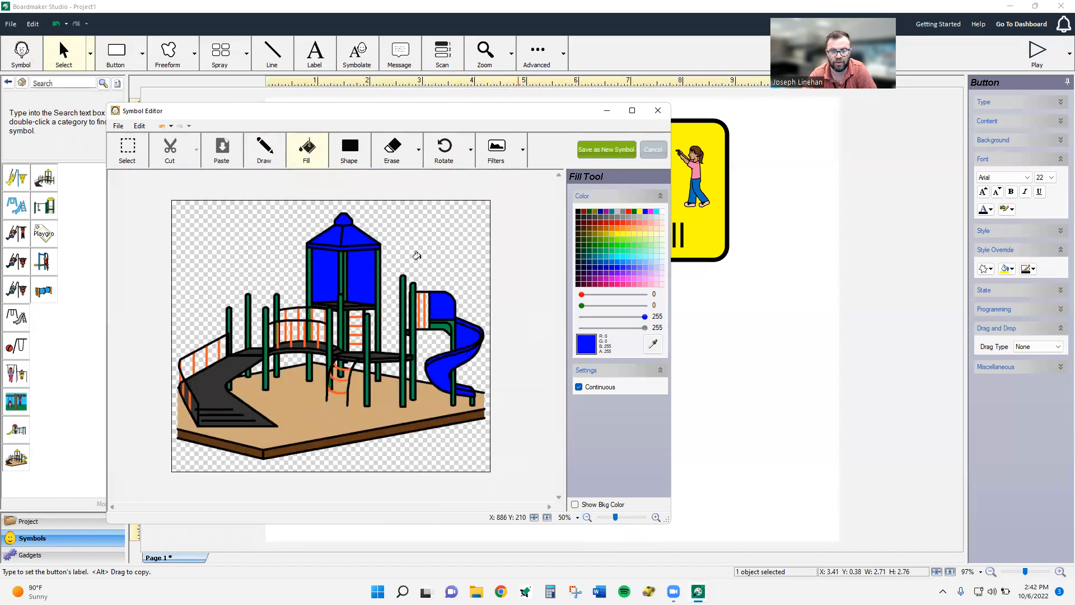
- Save the recoloured playground picture as a new symbol
{"action": "left_click", "coordinate": [604, 150]}
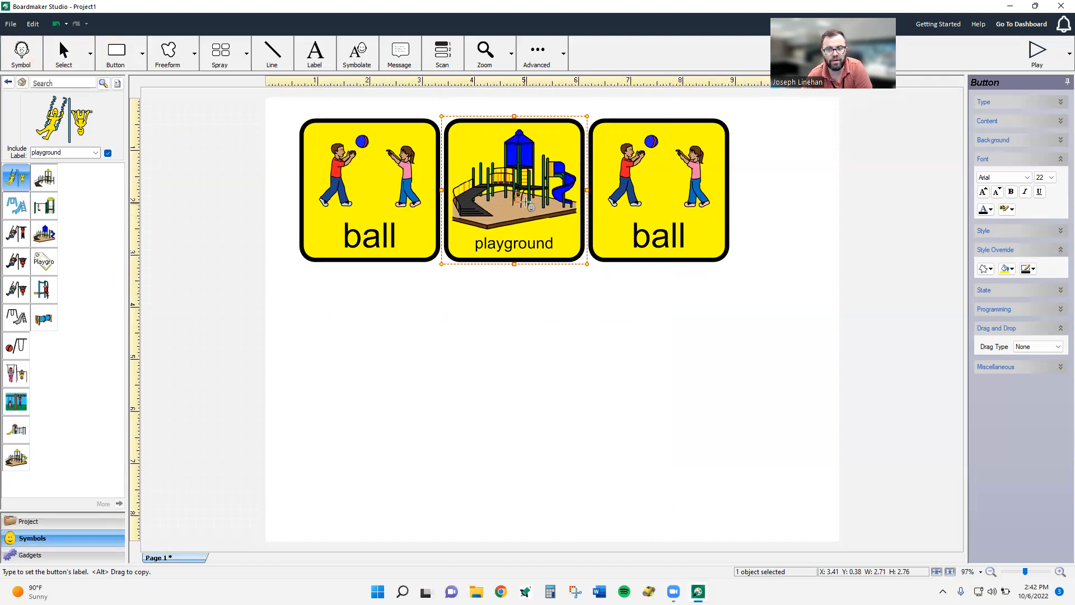
- Replace the third button's ball content with the tetherball symbol from a library search and set its label's font size to 22
{"action": "left_click", "coordinate": [73, 79]}
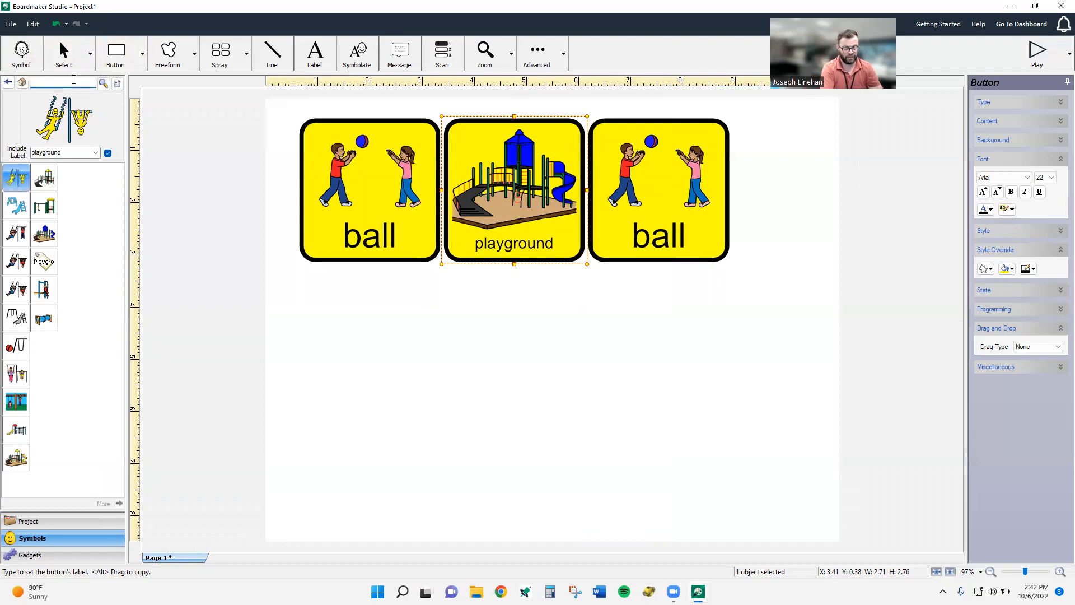
{"action": "type", "text": "tetherball"}
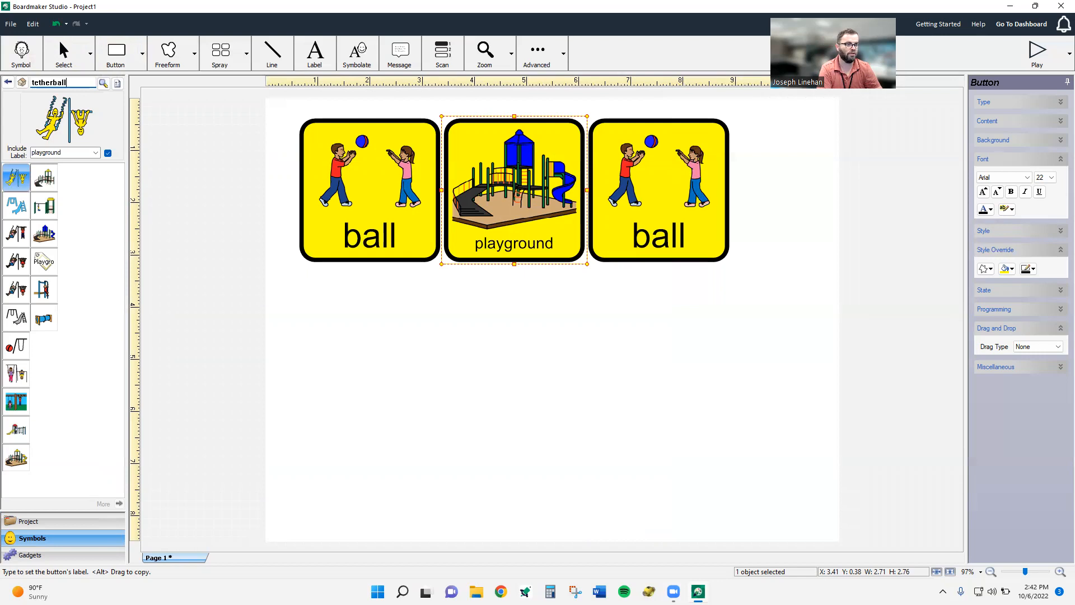
{"action": "key", "text": "Return"}
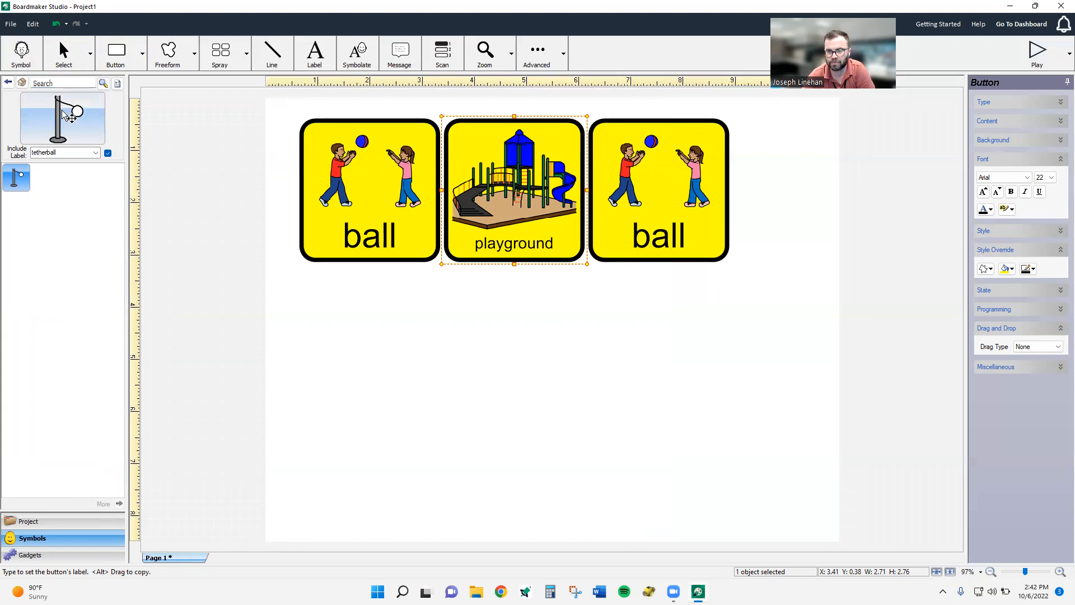
{"action": "left_click_drag", "start_coordinate": [54, 114], "coordinate": [666, 177]}
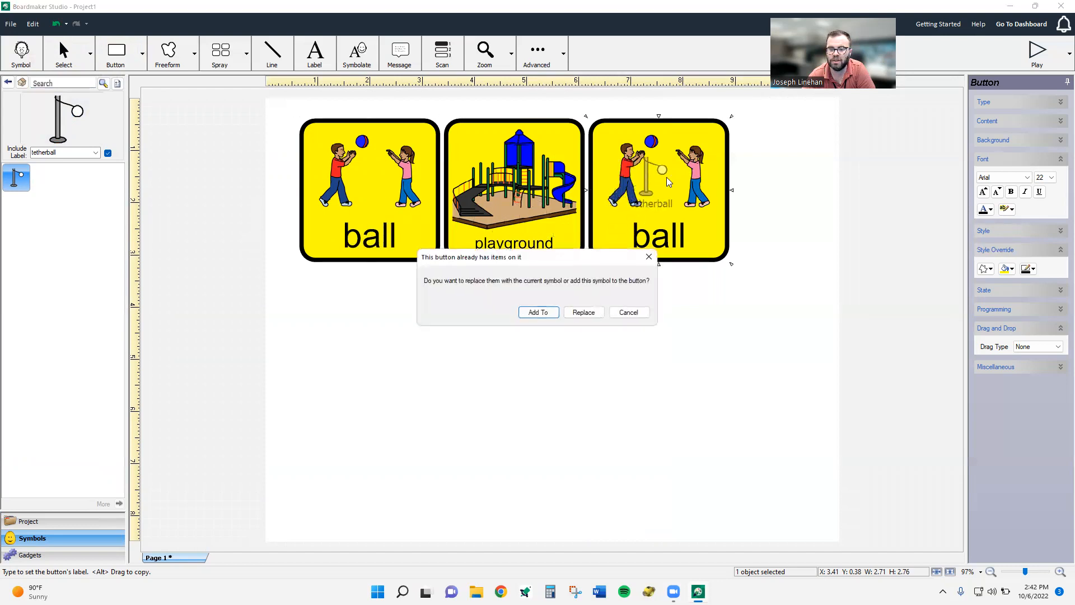
{"action": "left_click", "coordinate": [596, 314]}
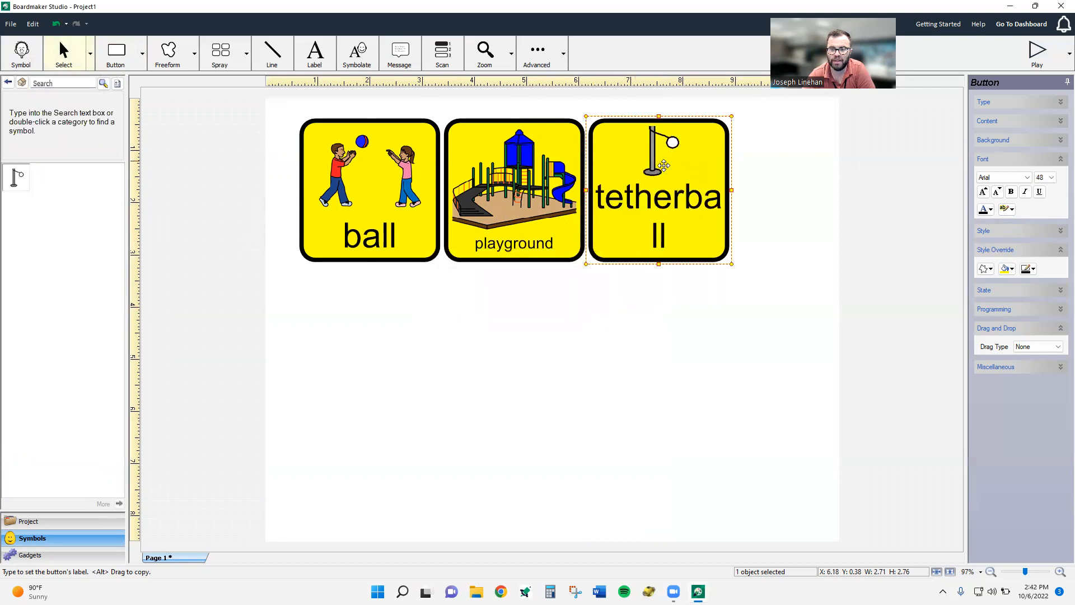
{"action": "left_click", "coordinate": [1051, 178]}
{"action": "left_click", "coordinate": [1051, 224]}
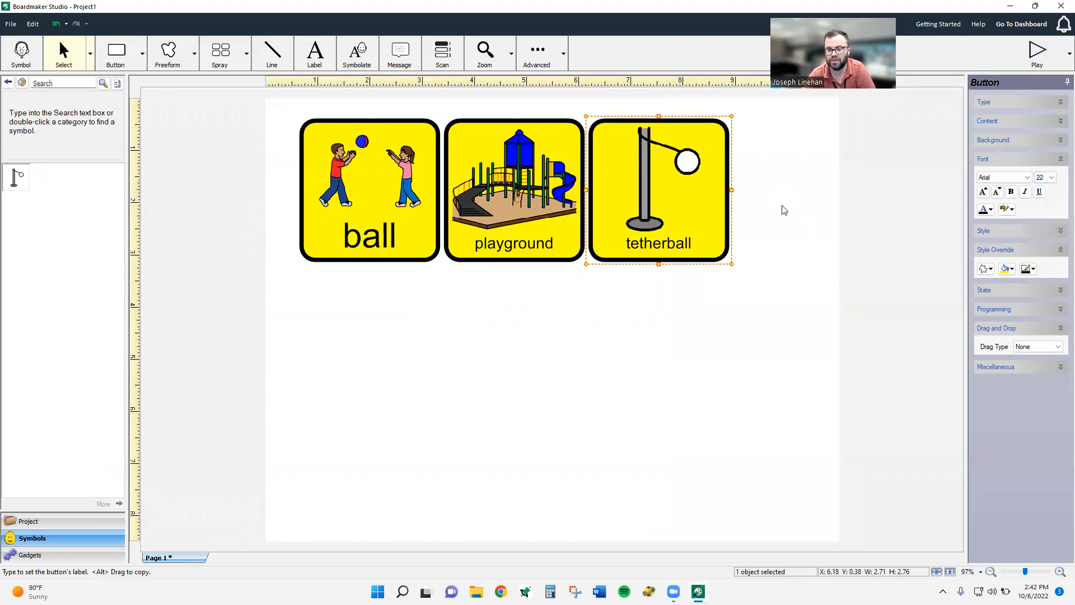
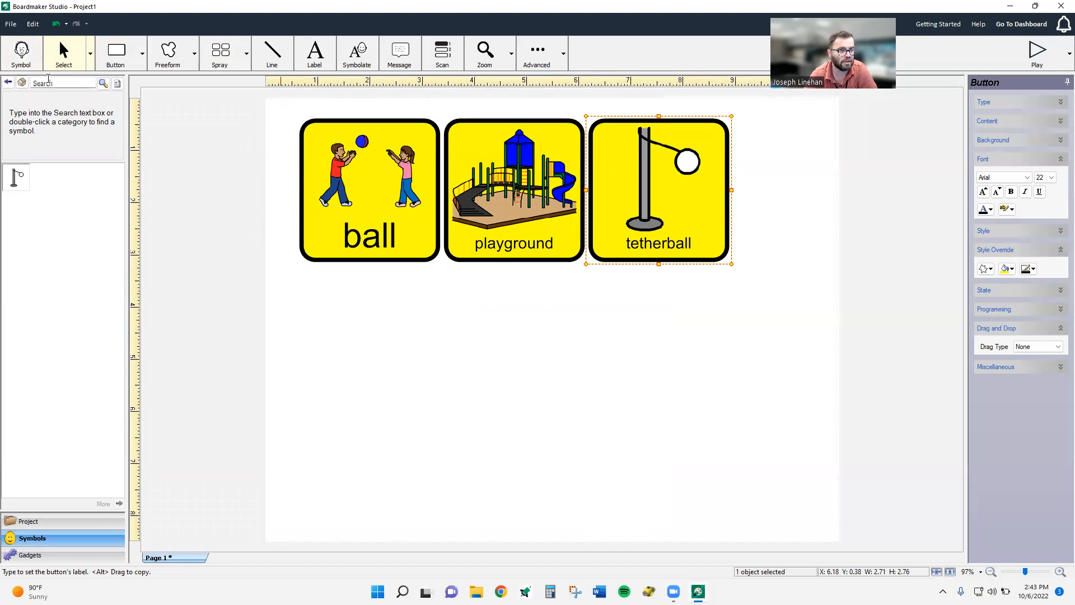
- Spray one duplicate of the first ball button directly below the original
{"action": "left_click", "coordinate": [21, 83]}
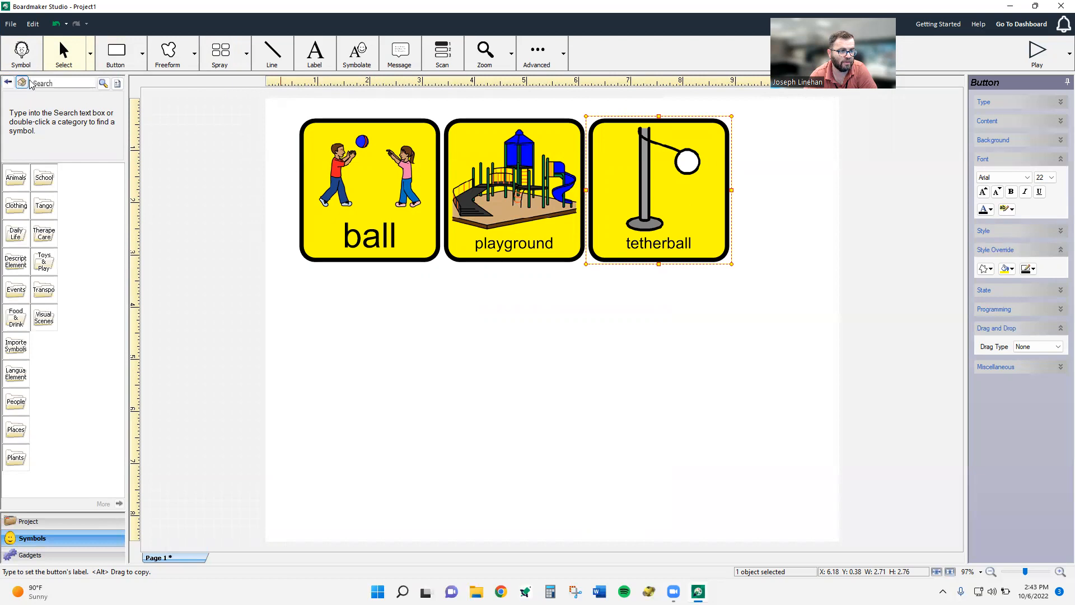
{"action": "left_click", "coordinate": [49, 81]}
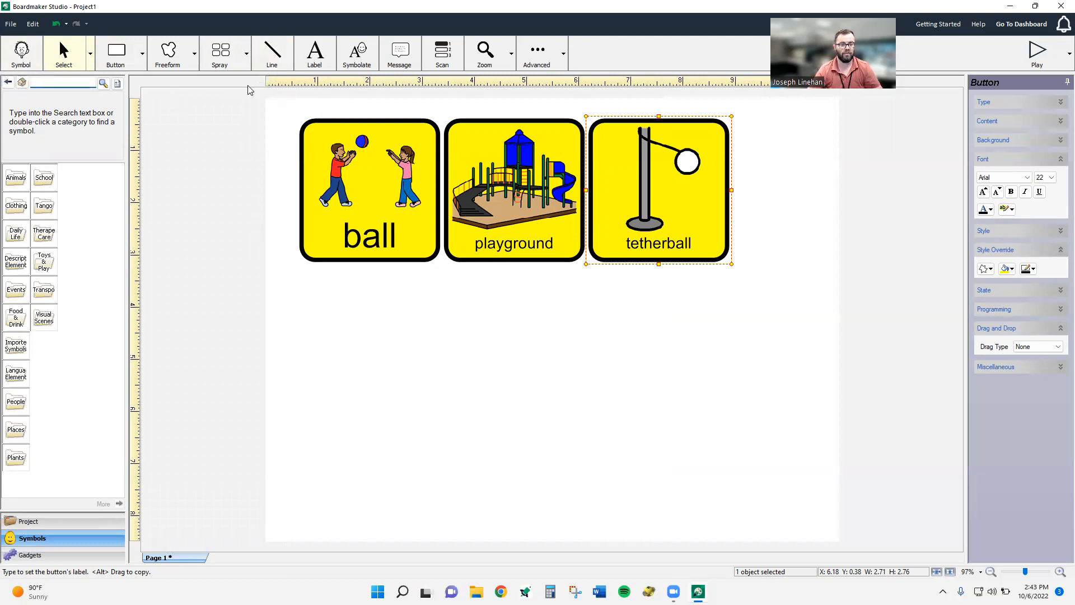
{"action": "left_click", "coordinate": [220, 56]}
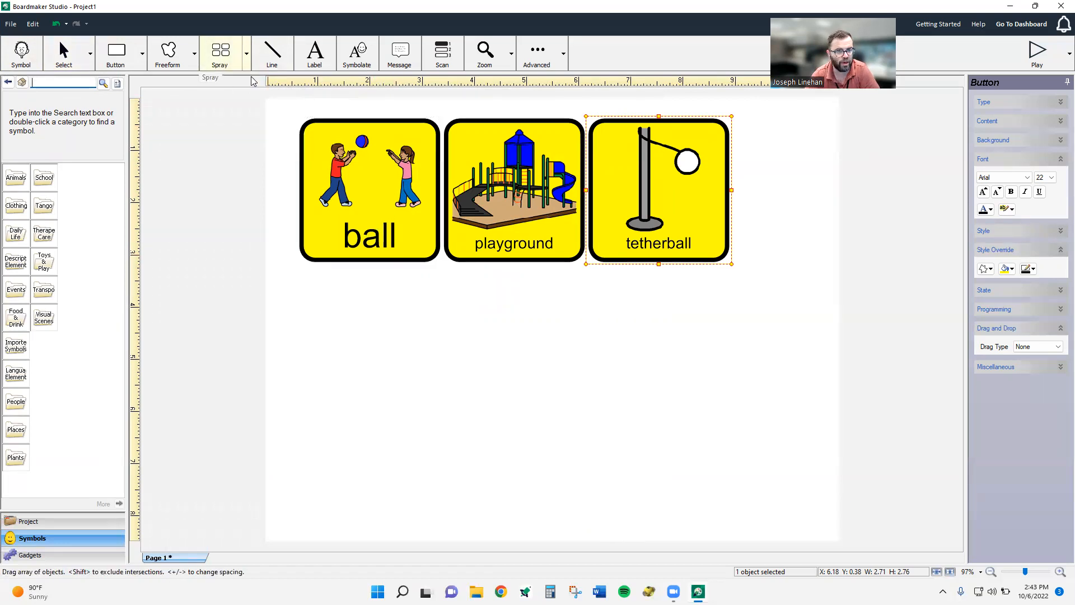
{"action": "left_click_drag", "start_coordinate": [362, 221], "coordinate": [385, 332]}
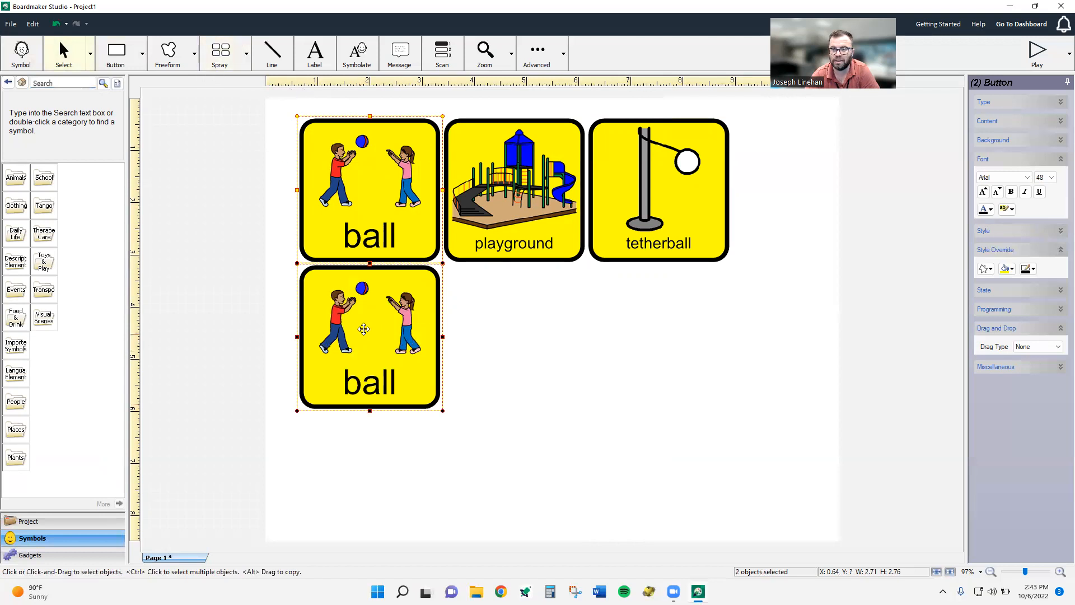
- Search the symbol library for bike and preview the ice bike, bike rider and both exercise bike symbols
{"action": "left_click", "coordinate": [75, 83]}
{"action": "type", "text": "bike"}
{"action": "key", "text": "Return"}
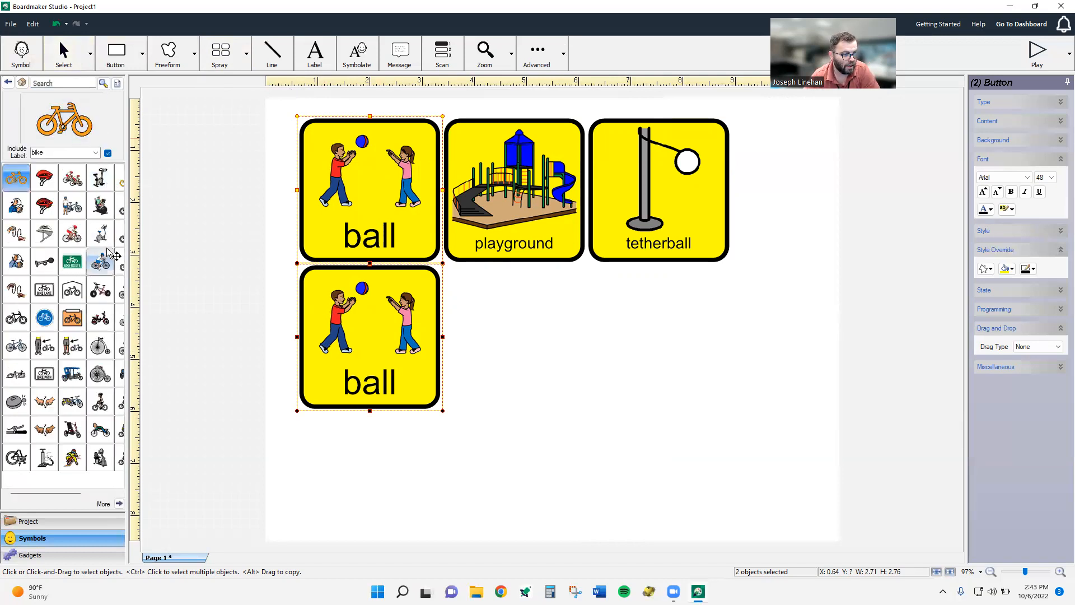
{"action": "left_click", "coordinate": [110, 293]}
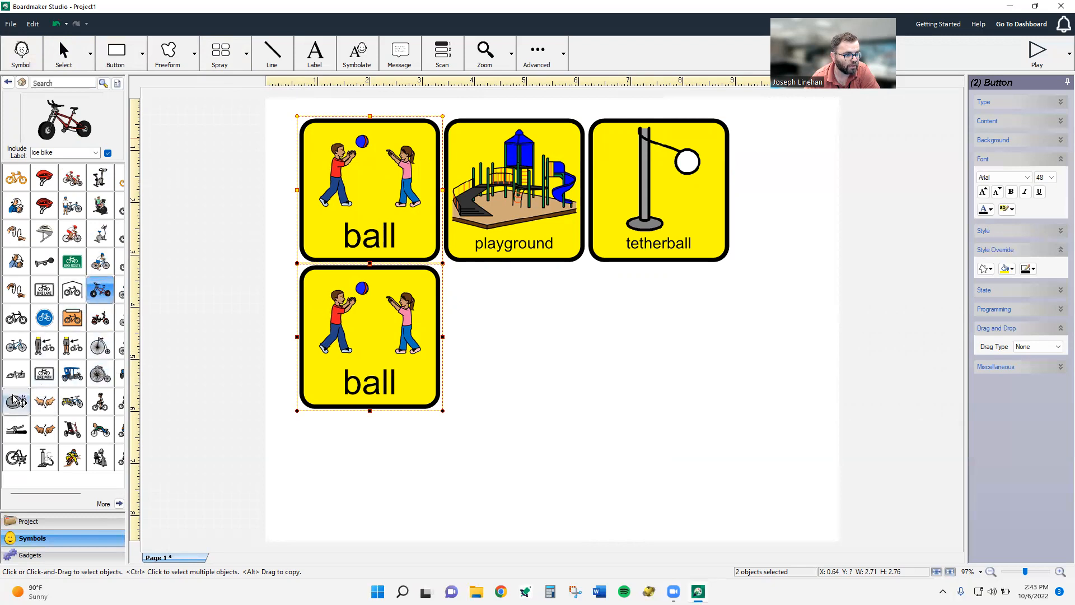
{"action": "left_click", "coordinate": [72, 237]}
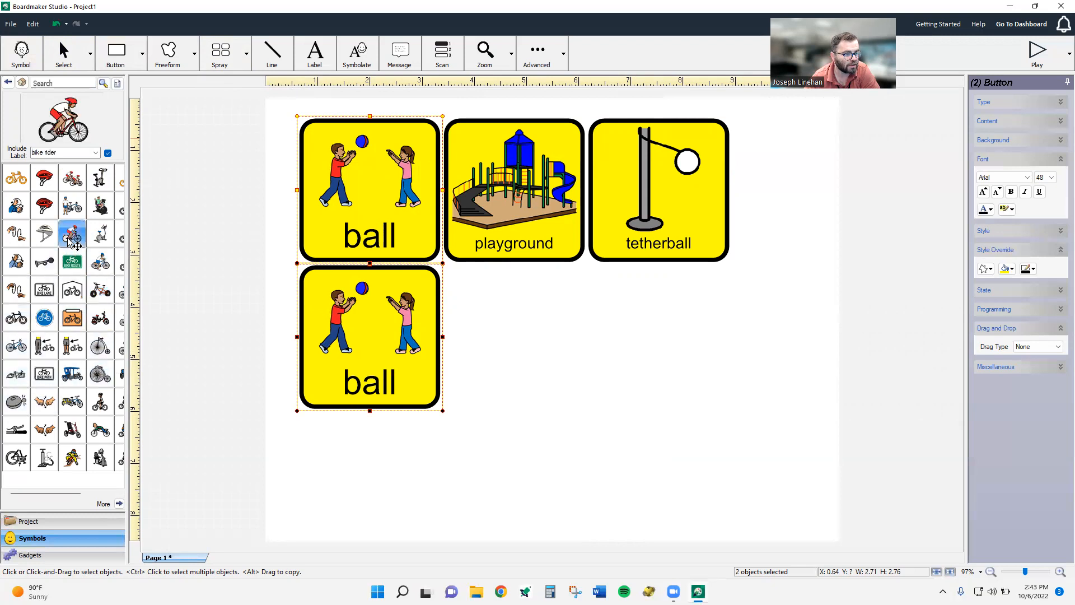
{"action": "left_click", "coordinate": [100, 237]}
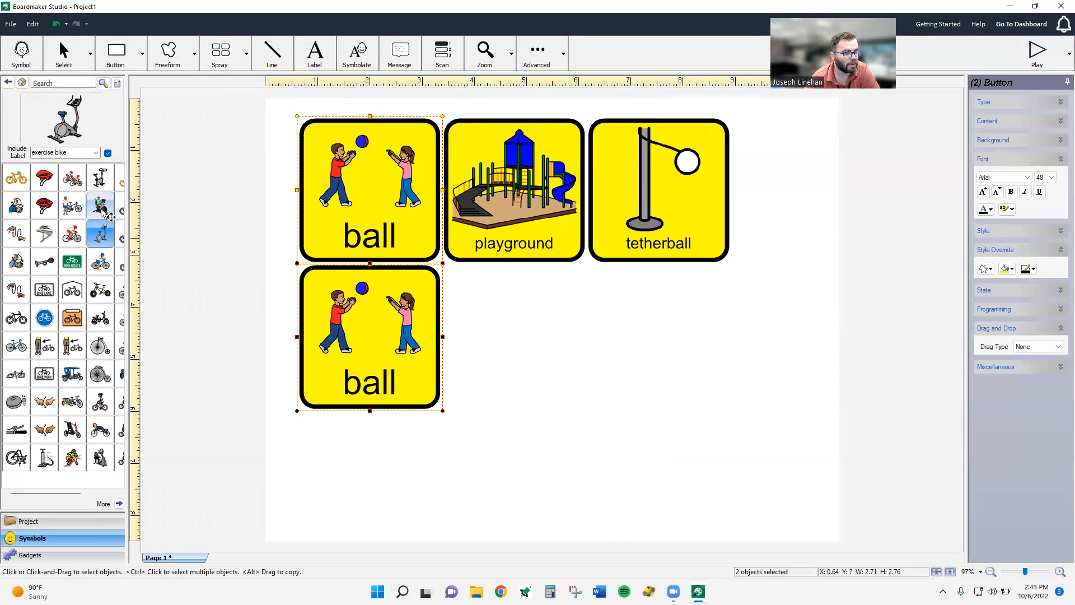
{"action": "left_click", "coordinate": [103, 209]}
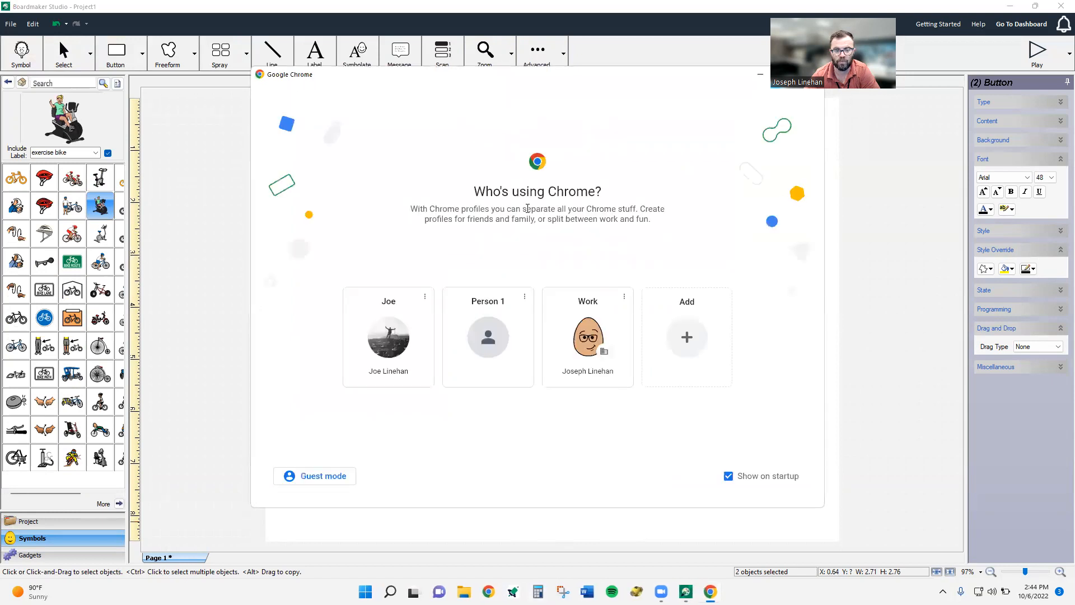
- Switch to Chrome with the Work profile, search Google Images for "adapted bicycle" and open the Easterseals red tricycle image
{"action": "left_click", "coordinate": [578, 331]}
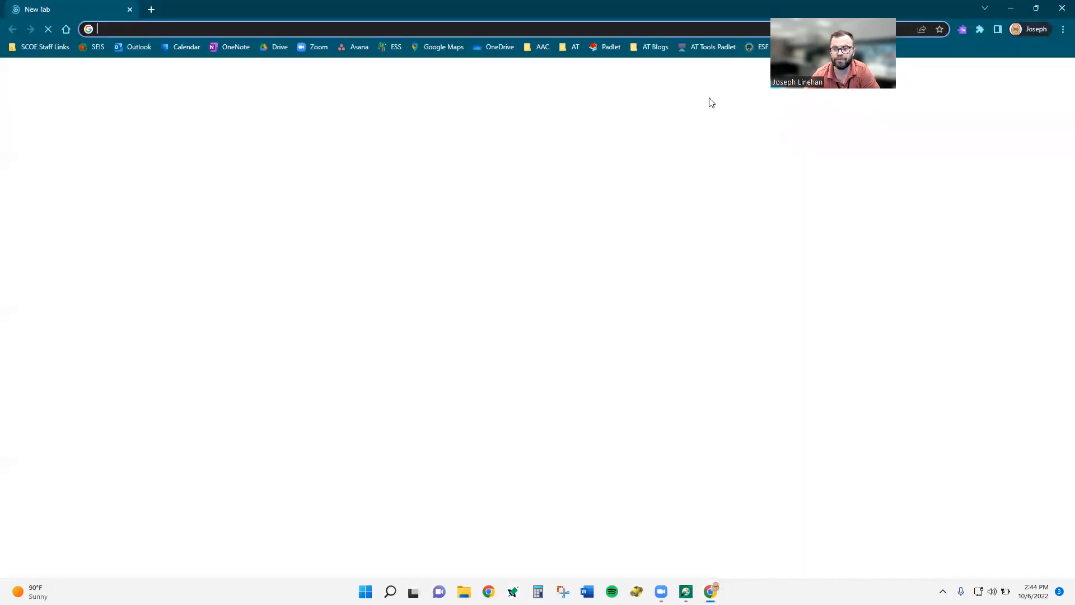
{"action": "left_click", "coordinate": [509, 241]}
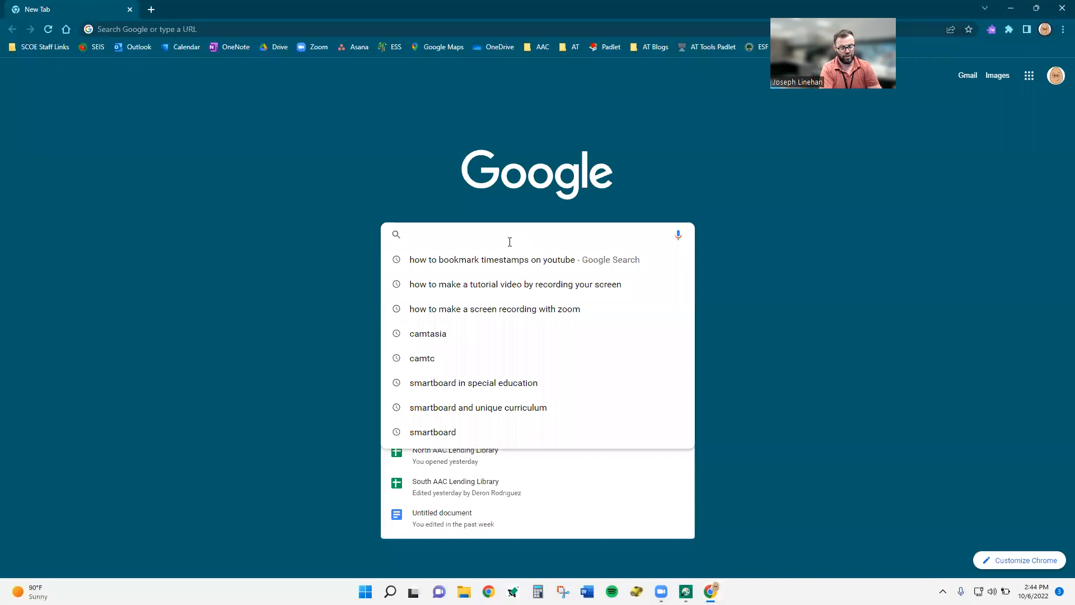
{"action": "type", "text": "adapted bi"}
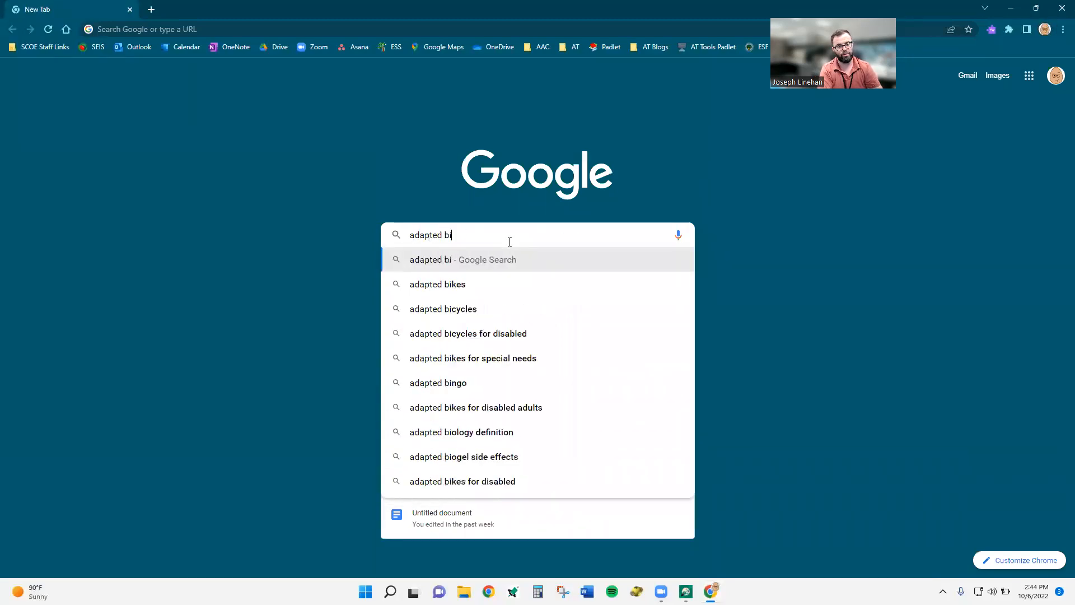
{"action": "type", "text": "cycle"}
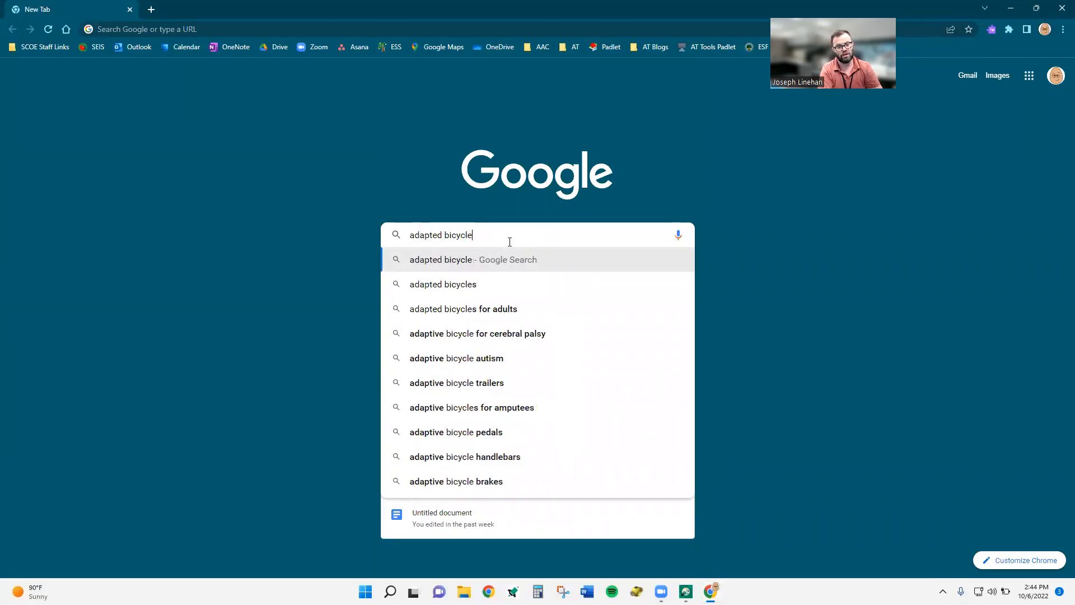
{"action": "key", "text": "Return"}
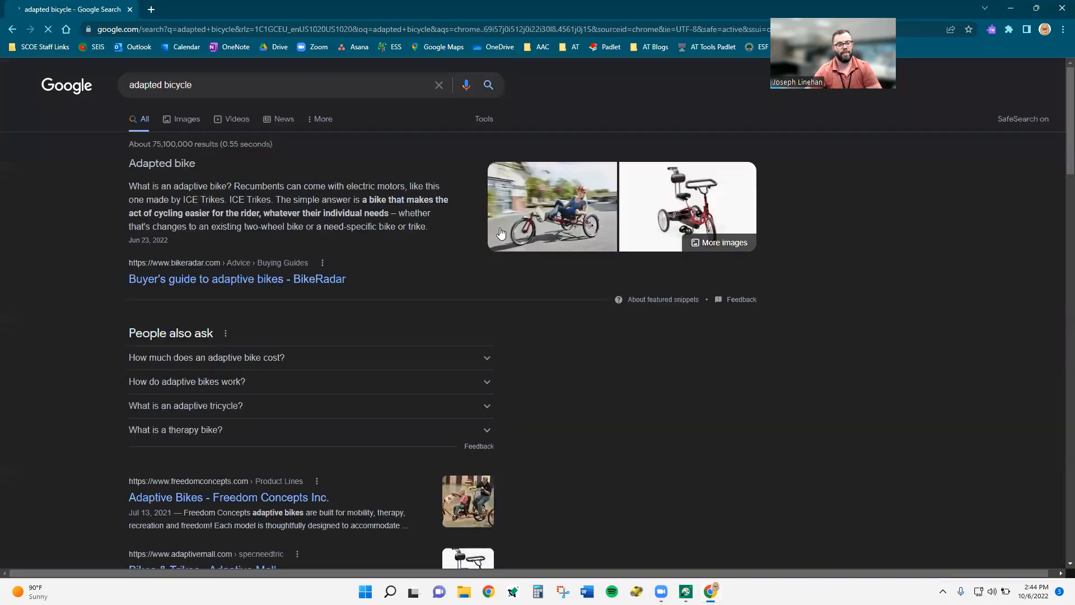
{"action": "left_click", "coordinate": [186, 114]}
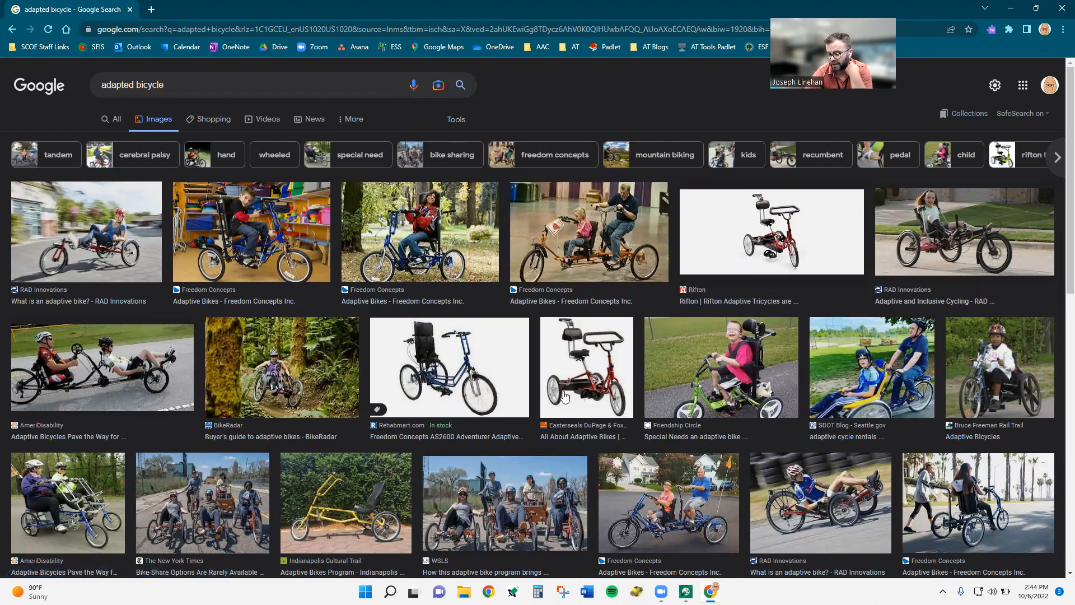
{"action": "left_click", "coordinate": [574, 357]}
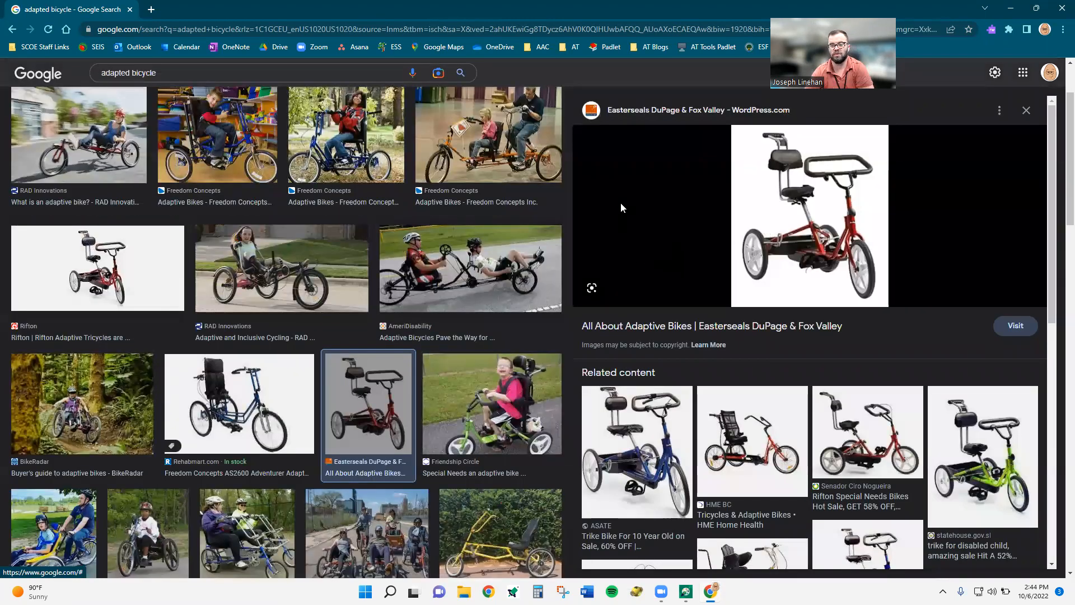
{"action": "left_click", "coordinate": [797, 199]}
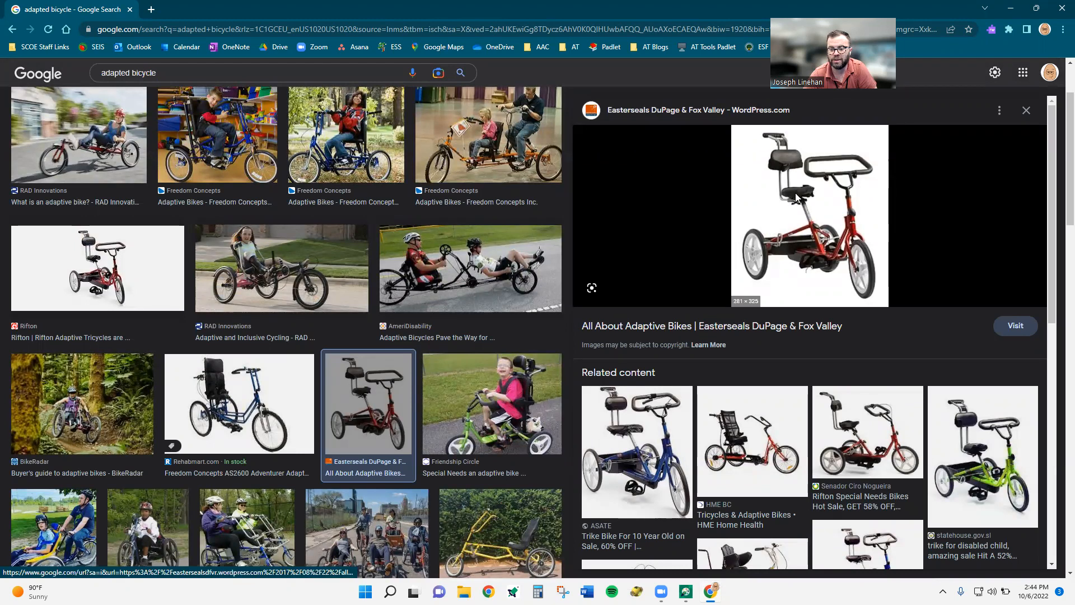
{"action": "right_click", "coordinate": [797, 197]}
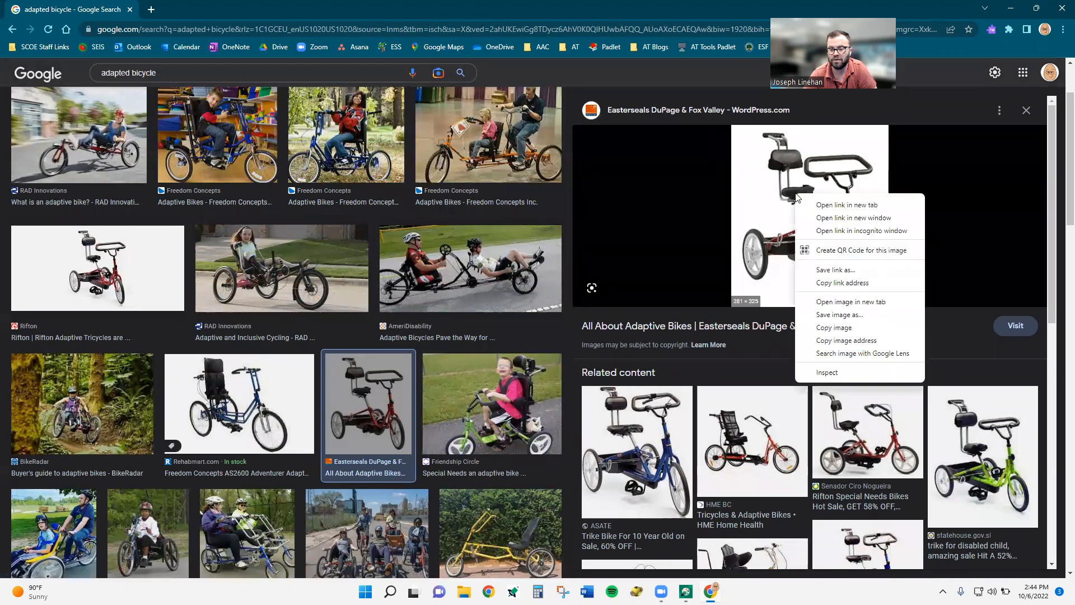
{"action": "left_click", "coordinate": [829, 315]}
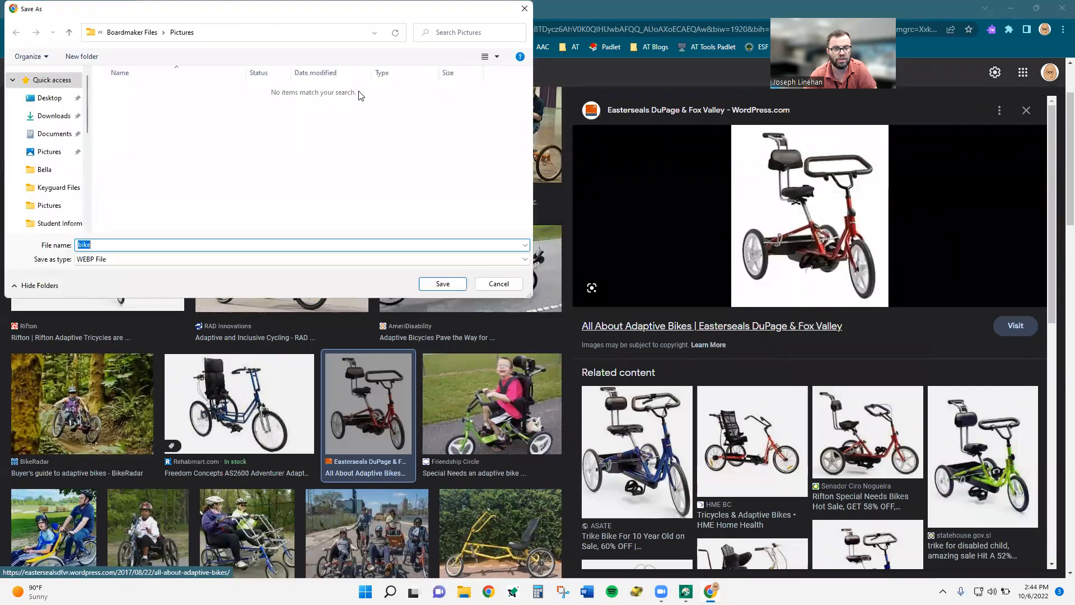
{"action": "scroll", "coordinate": [51, 157], "scroll_direction": "down", "scroll_amount": 5}
{"action": "left_click", "coordinate": [56, 182]}
{"action": "scroll", "coordinate": [123, 126], "scroll_direction": "down", "scroll_amount": 3}
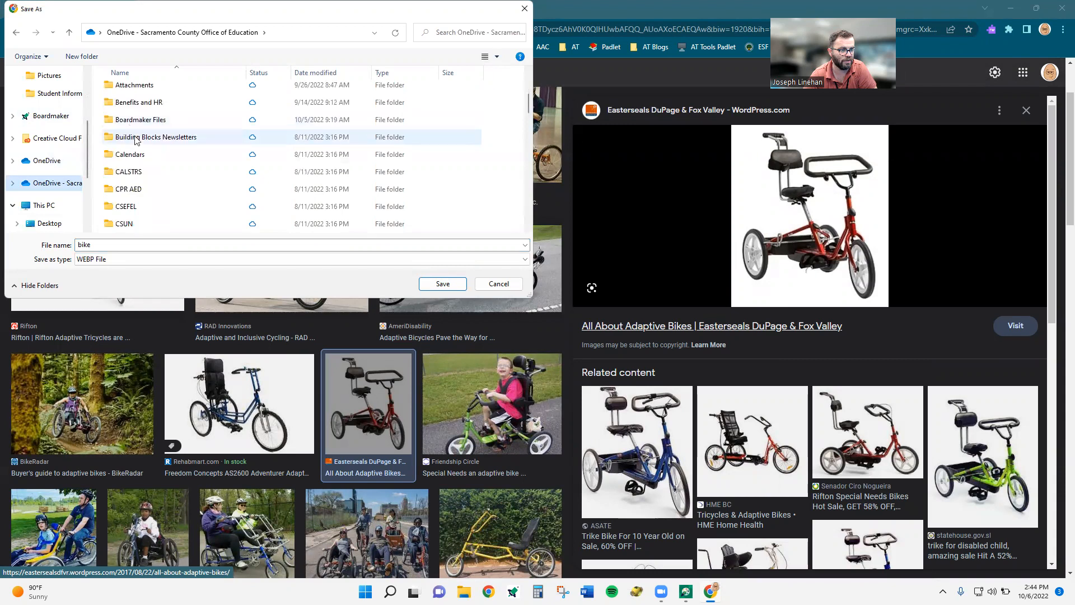
{"action": "double_click", "coordinate": [134, 120]}
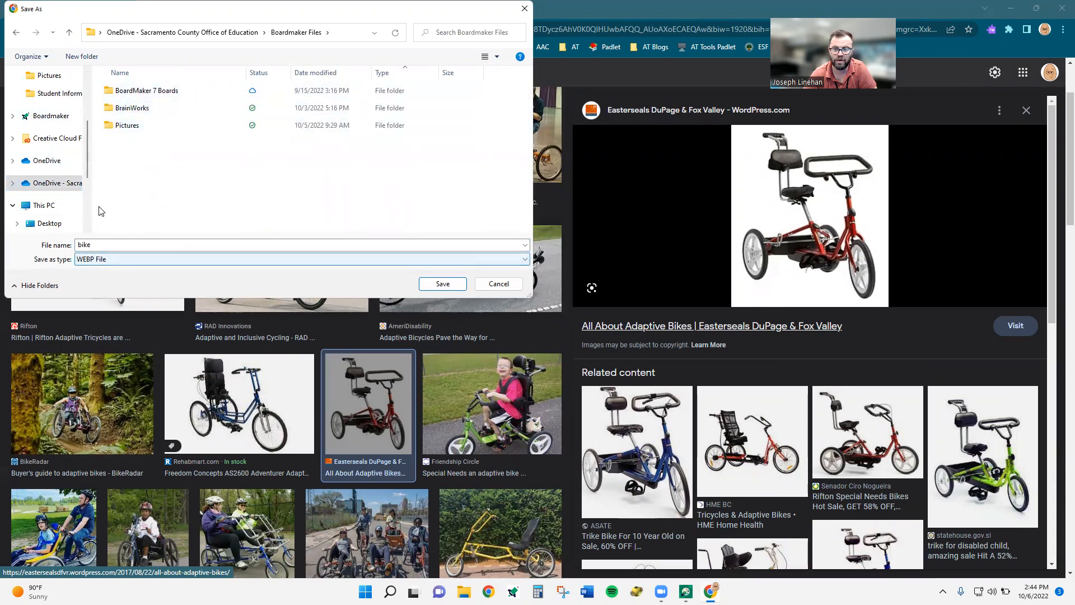
{"action": "double_click", "coordinate": [127, 126]}
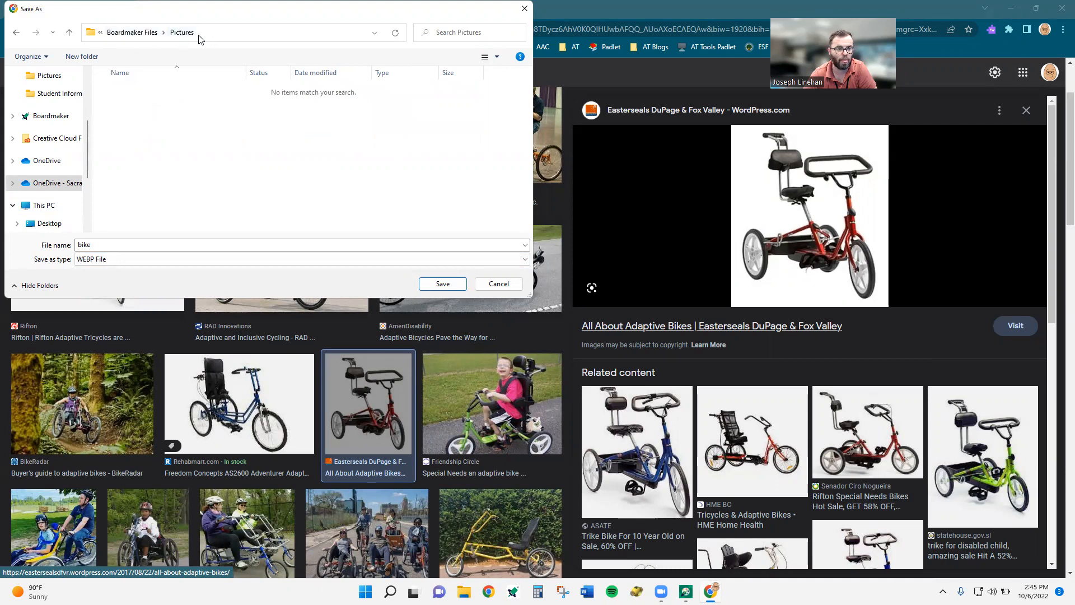
{"action": "left_click", "coordinate": [99, 259]}
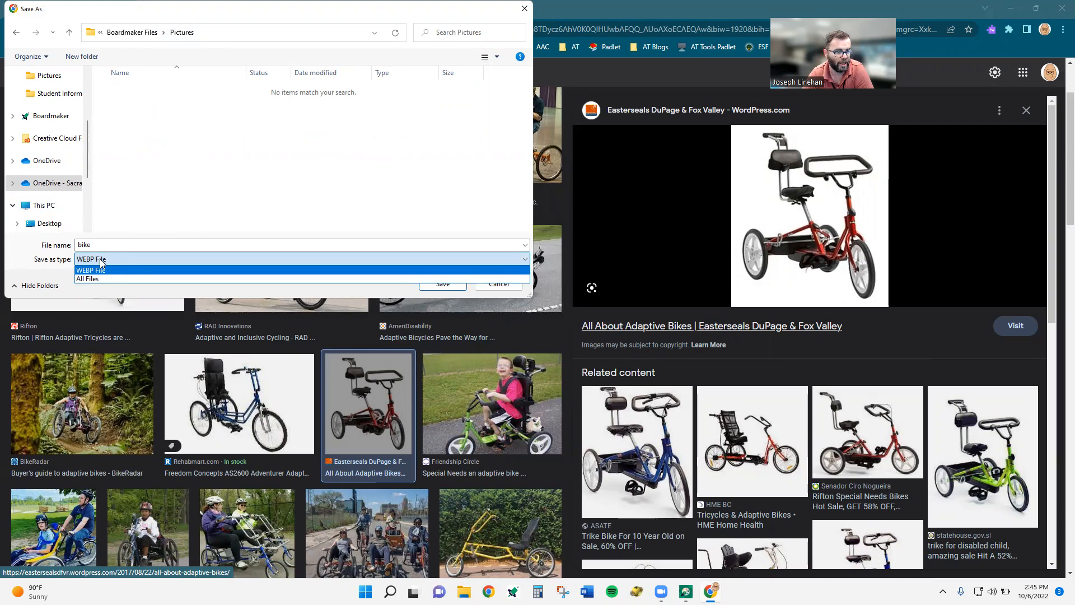
{"action": "left_click", "coordinate": [100, 263]}
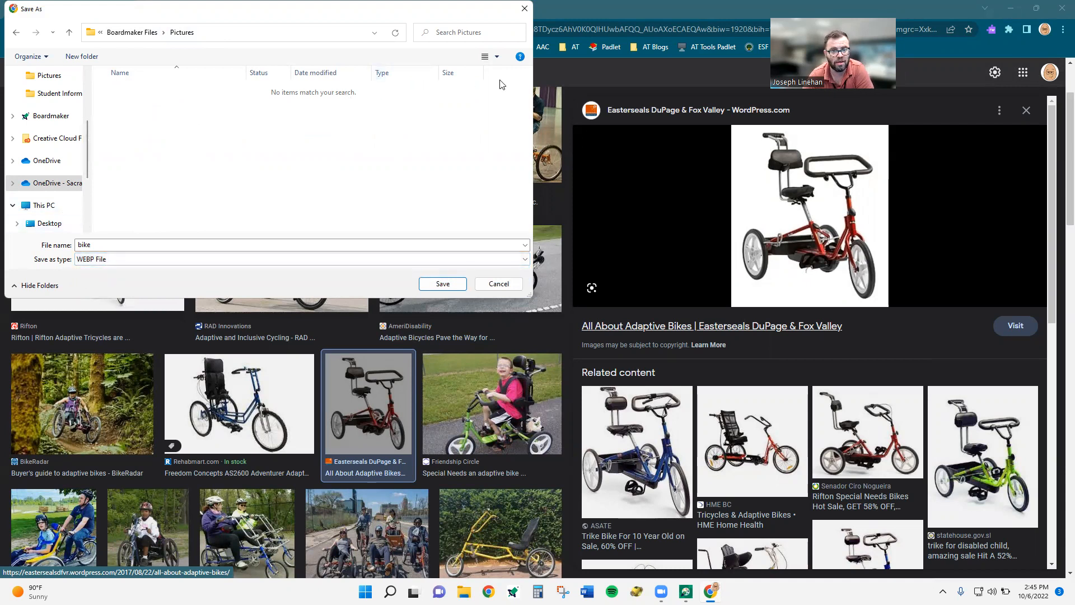
{"action": "left_click", "coordinate": [498, 284]}
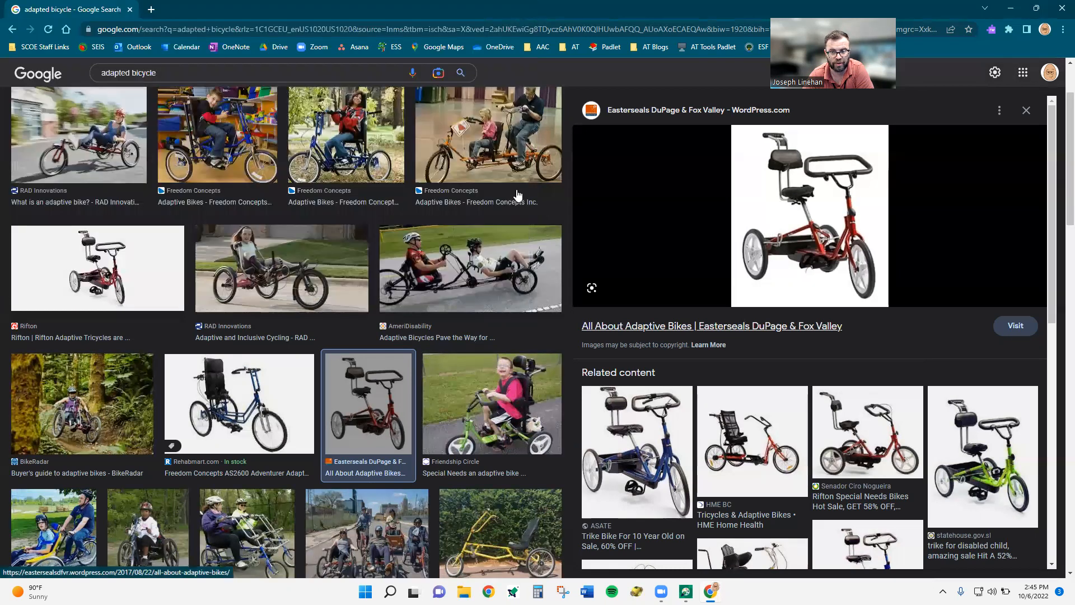
- Open the HME BC red tricycle image from the related results and save it as "Adapted Bike" in the Boardmaker Files Pictures folder
{"action": "left_click", "coordinate": [751, 451]}
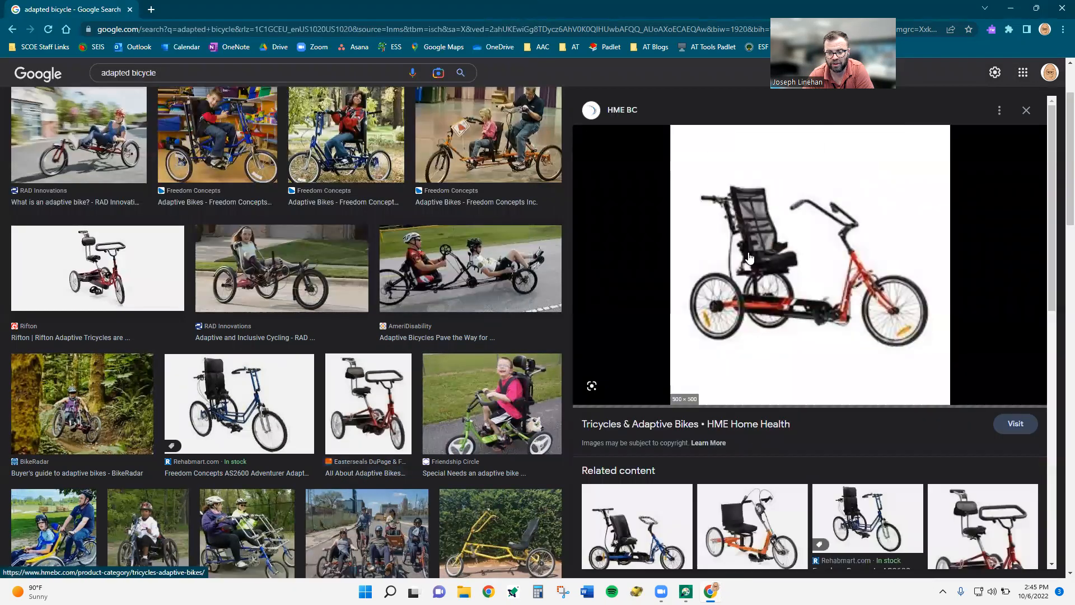
{"action": "scroll", "coordinate": [759, 220], "scroll_direction": "down", "scroll_amount": 1}
{"action": "right_click", "coordinate": [760, 219]}
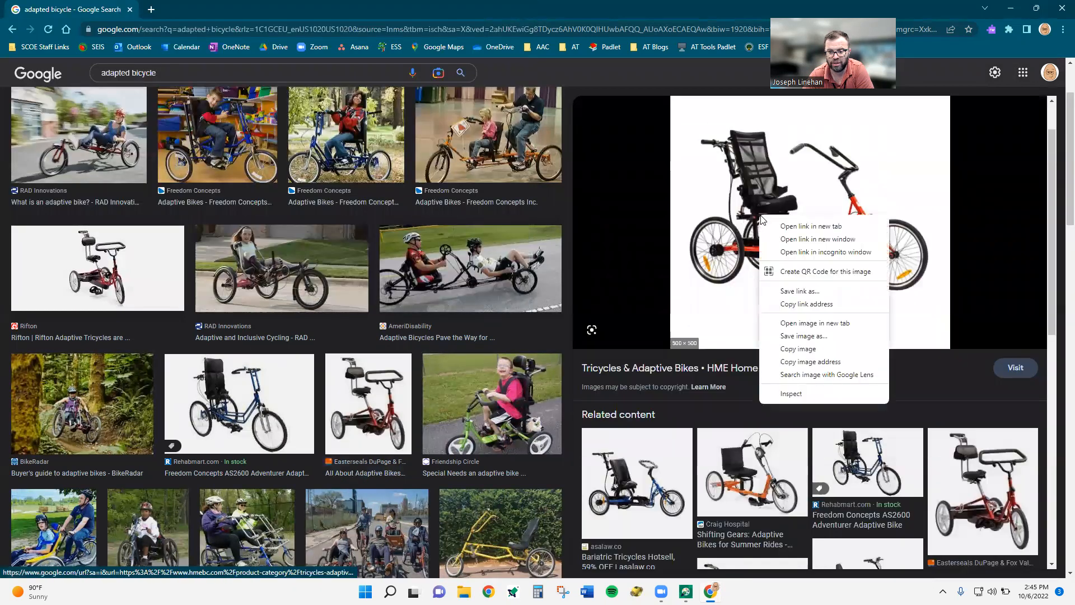
{"action": "left_click", "coordinate": [822, 335]}
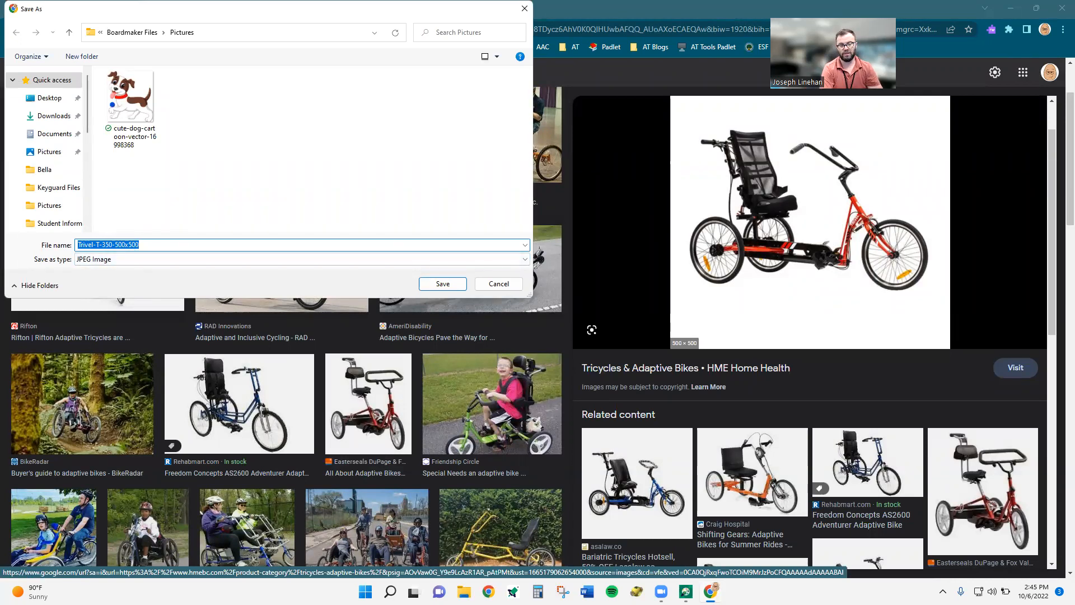
{"action": "type", "text": "Adapted Bike"}
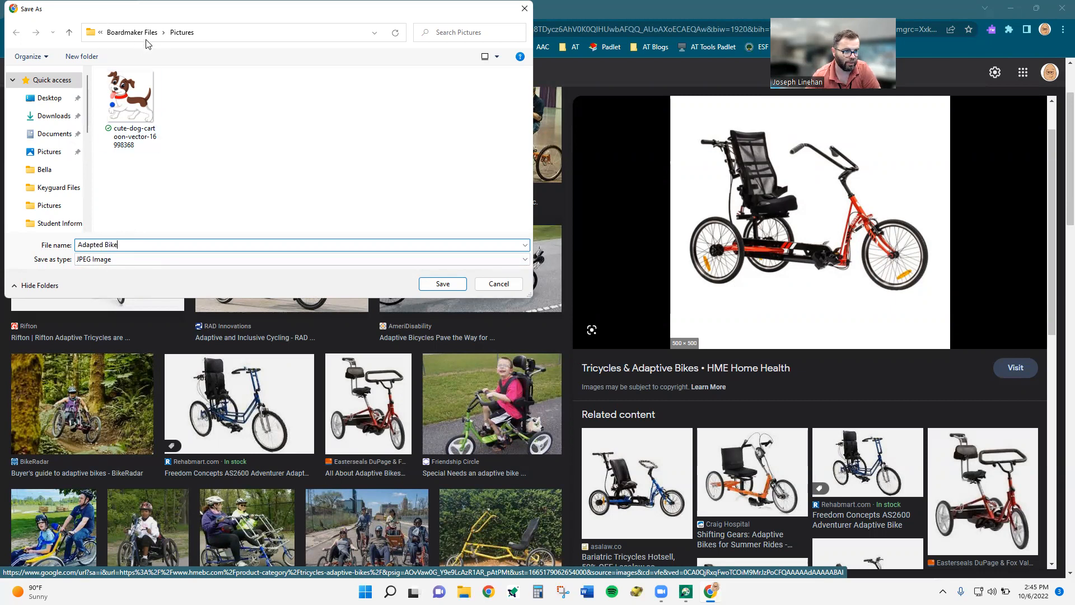
{"action": "left_click", "coordinate": [453, 283]}
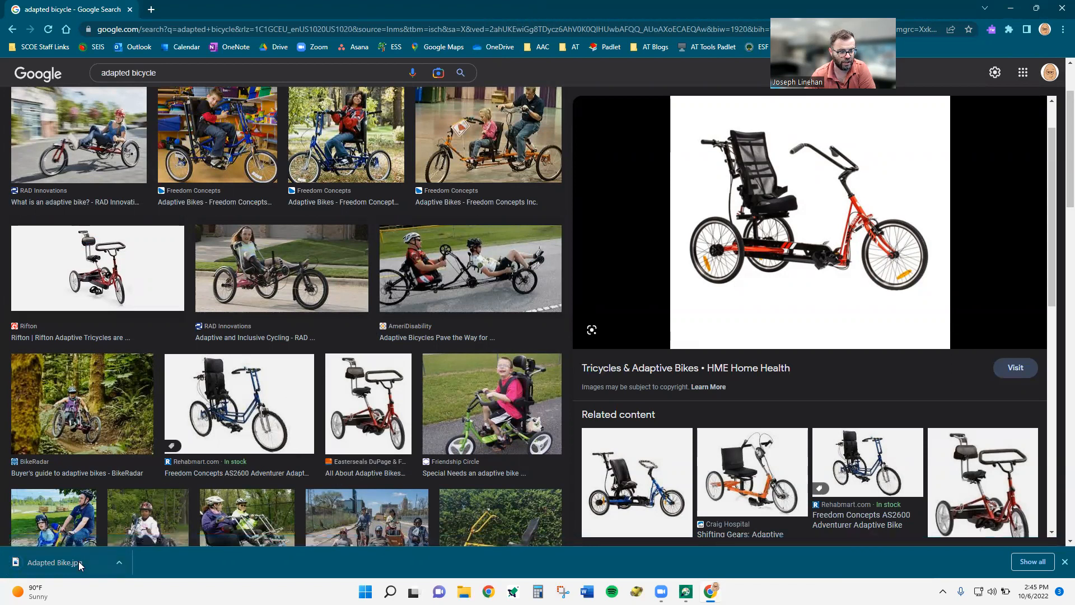
- Shrink the Chrome window over Boardmaker, place the downloaded Adapted Bike.jpg on the lower ball button, and minimize Chrome
{"action": "left_click_drag", "start_coordinate": [78, 566], "coordinate": [689, 576]}
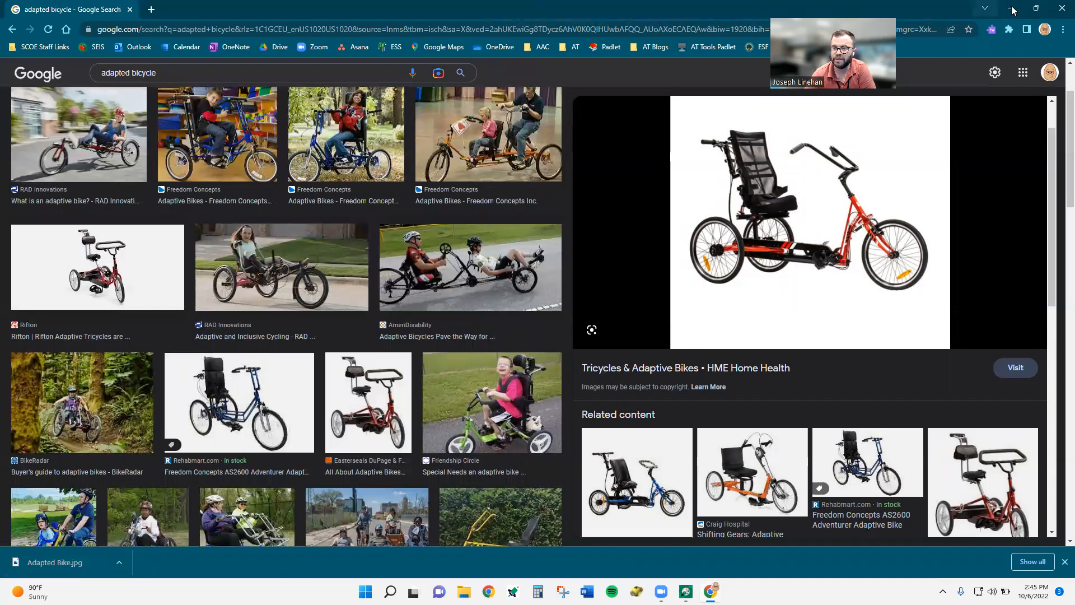
{"action": "left_click", "coordinate": [1033, 11]}
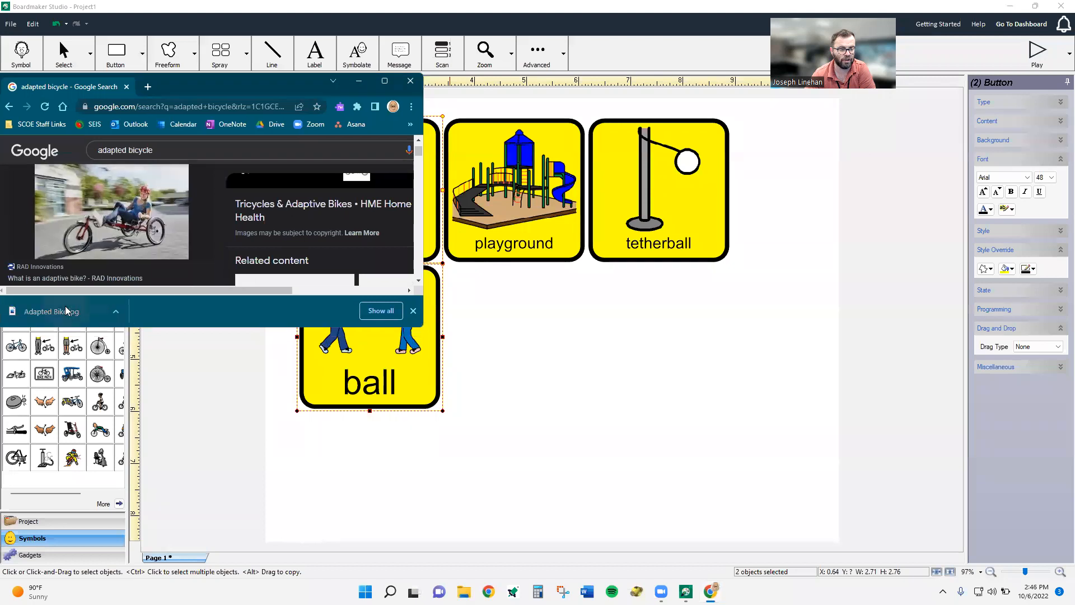
{"action": "left_click_drag", "start_coordinate": [66, 311], "coordinate": [359, 374]}
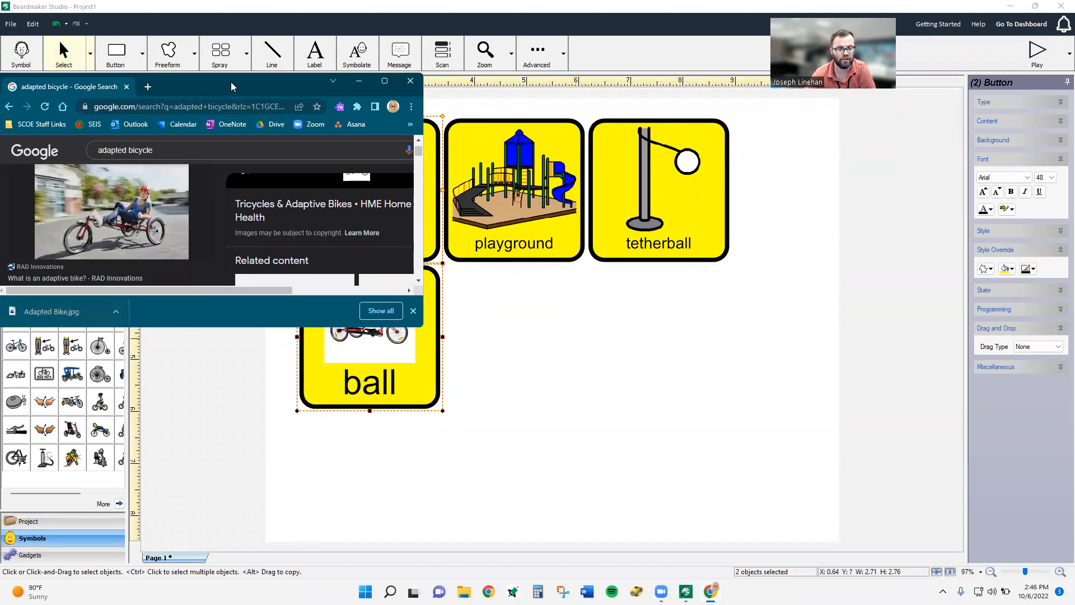
{"action": "left_click_drag", "start_coordinate": [231, 82], "coordinate": [610, 172]}
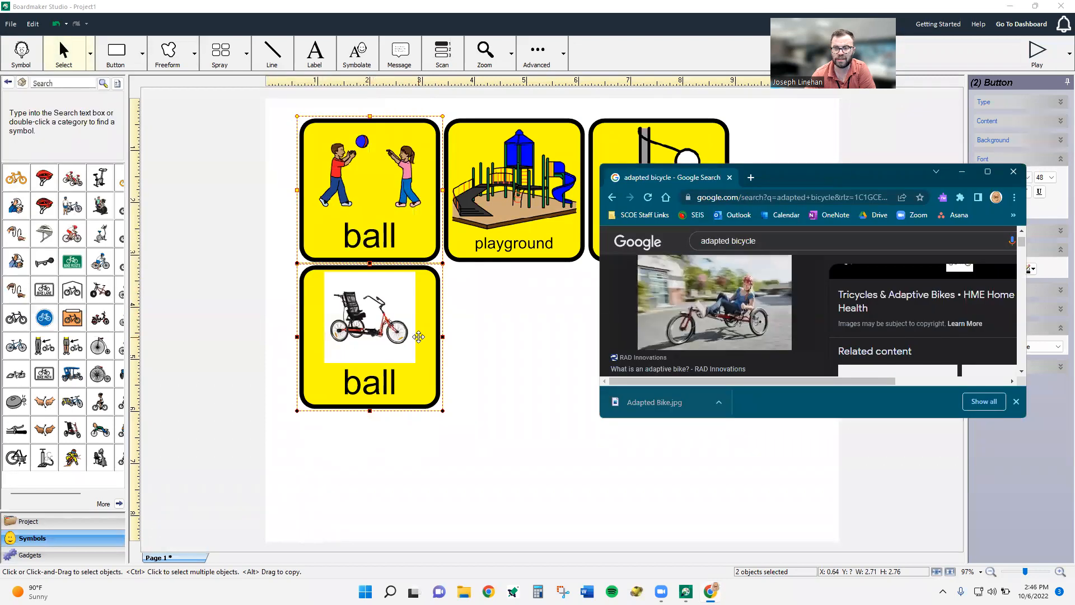
{"action": "left_click", "coordinate": [962, 171]}
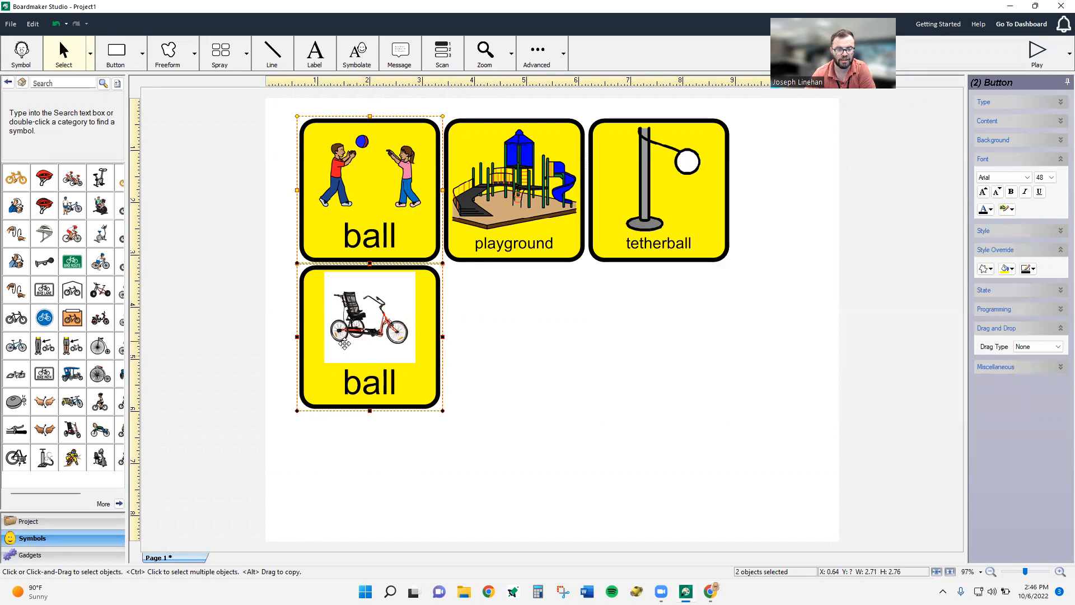
- Open the lower button's bike picture in the Symbol Editor and fill its white background with yellow (255, 255, 0)
{"action": "left_click", "coordinate": [377, 333]}
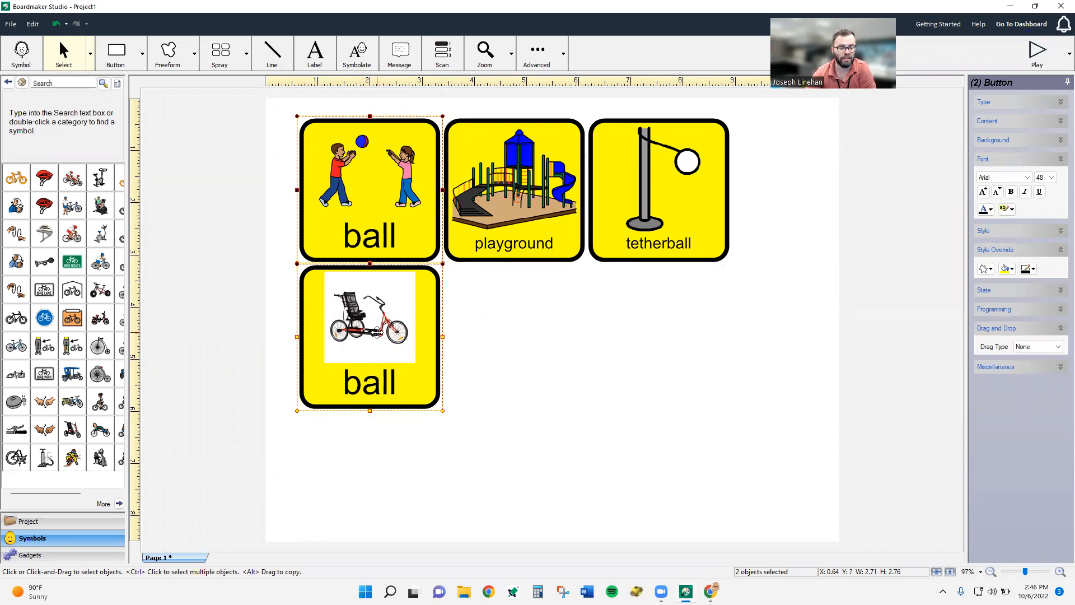
{"action": "right_click", "coordinate": [378, 333]}
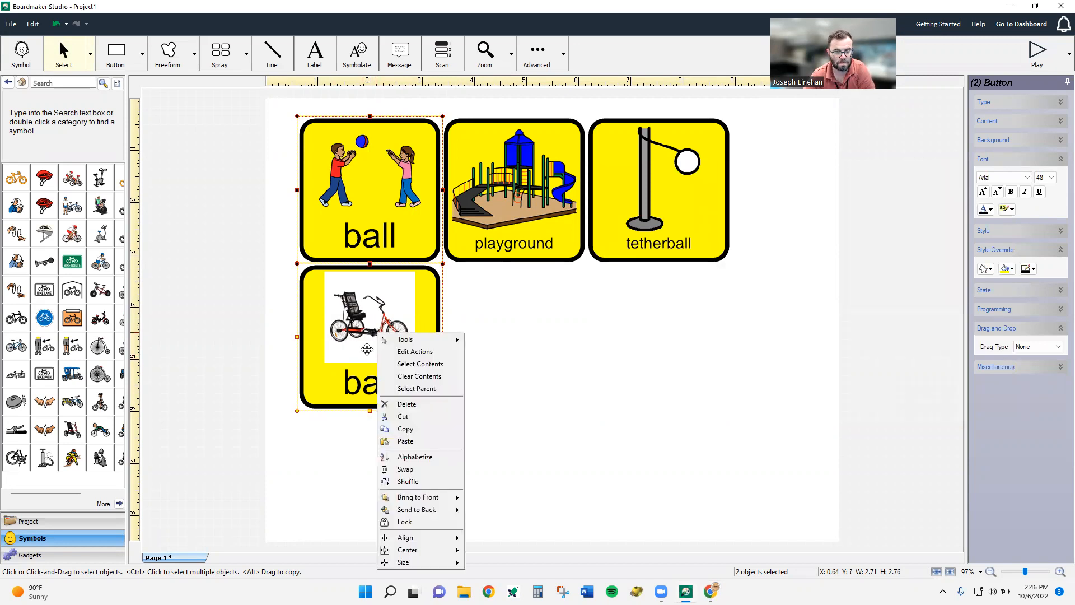
{"action": "left_click", "coordinate": [493, 295]}
{"action": "left_click", "coordinate": [349, 309]}
{"action": "right_click", "coordinate": [353, 317]}
{"action": "left_click", "coordinate": [380, 319]}
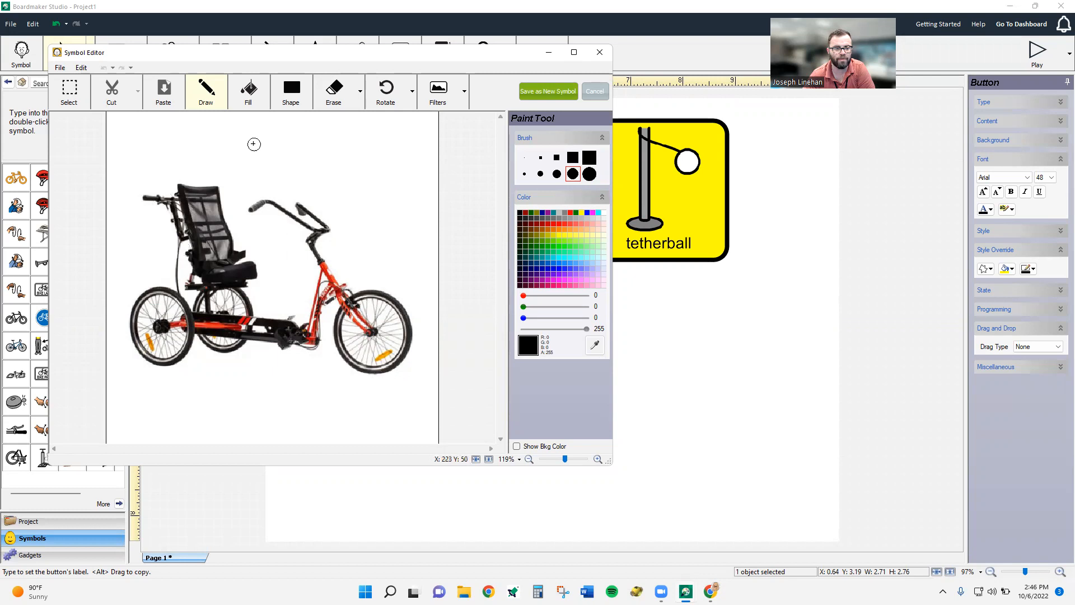
{"action": "left_click", "coordinate": [248, 94]}
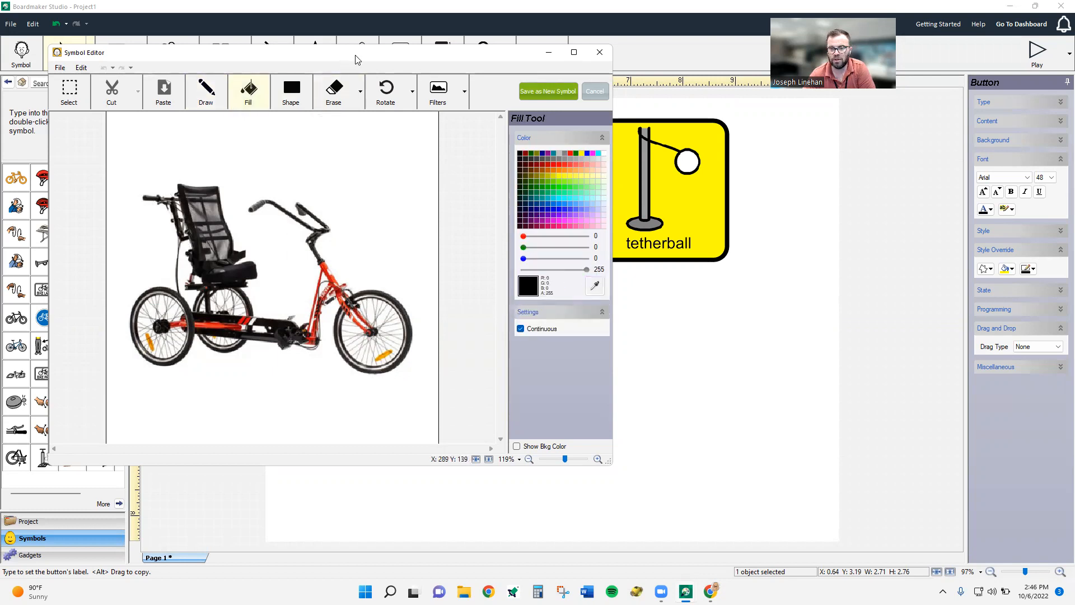
{"action": "left_click_drag", "start_coordinate": [314, 52], "coordinate": [753, 83]}
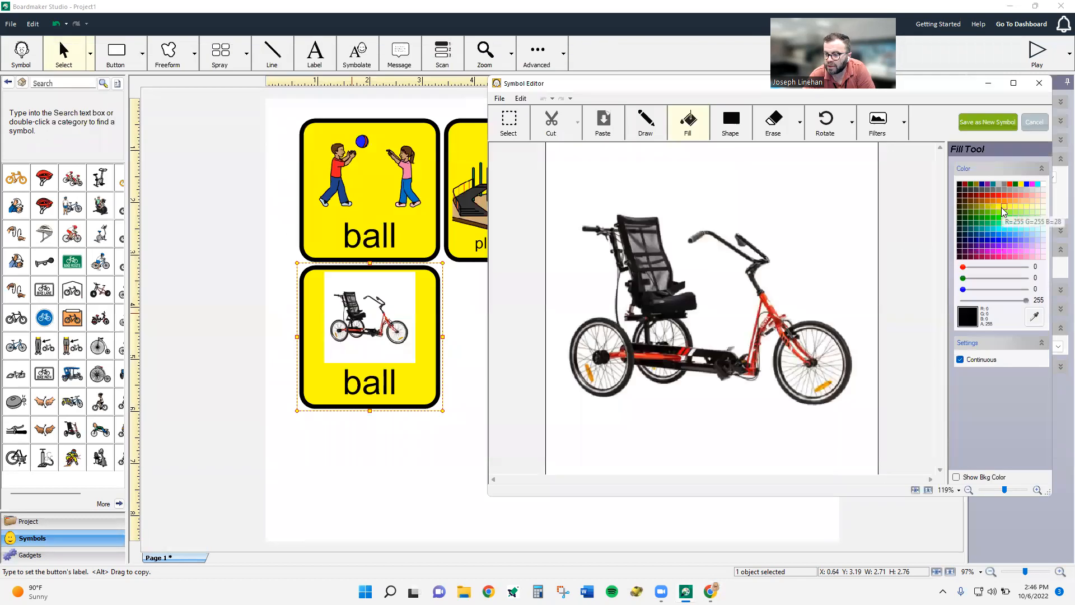
{"action": "left_click", "coordinate": [1000, 206]}
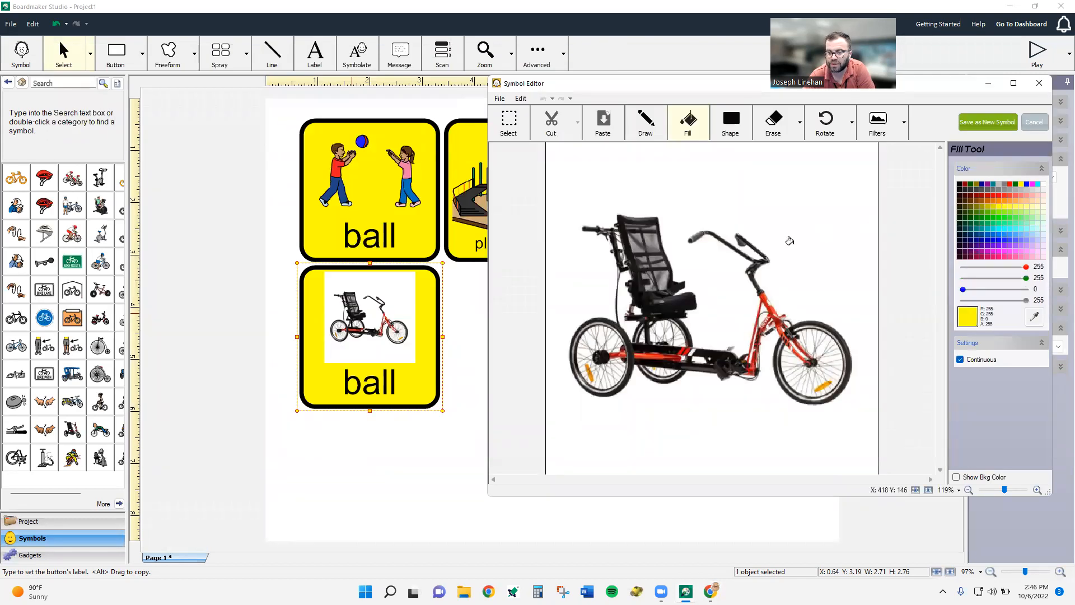
{"action": "left_click", "coordinate": [789, 239]}
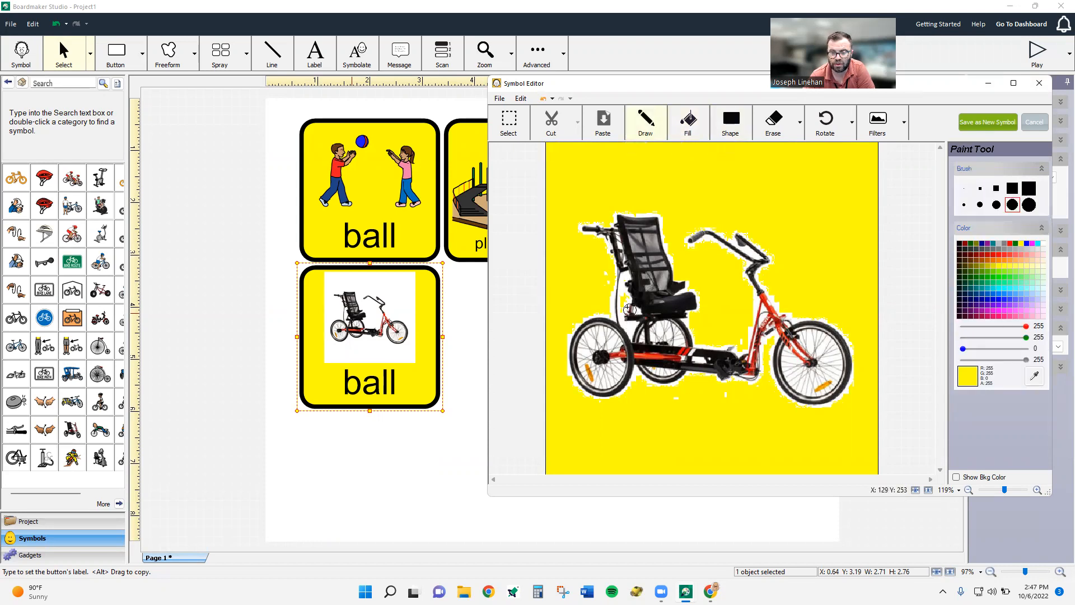
- Try painting yellow over the white area behind the bike's seat, undo the strokes, and close the Symbol Editor without saving
{"action": "mouse_move", "coordinate": [624, 303]}
{"action": "left_mouse_down"}
{"action": "mouse_move", "coordinate": [622, 294]}
{"action": "mouse_move", "coordinate": [628, 328]}
{"action": "left_mouse_up"}
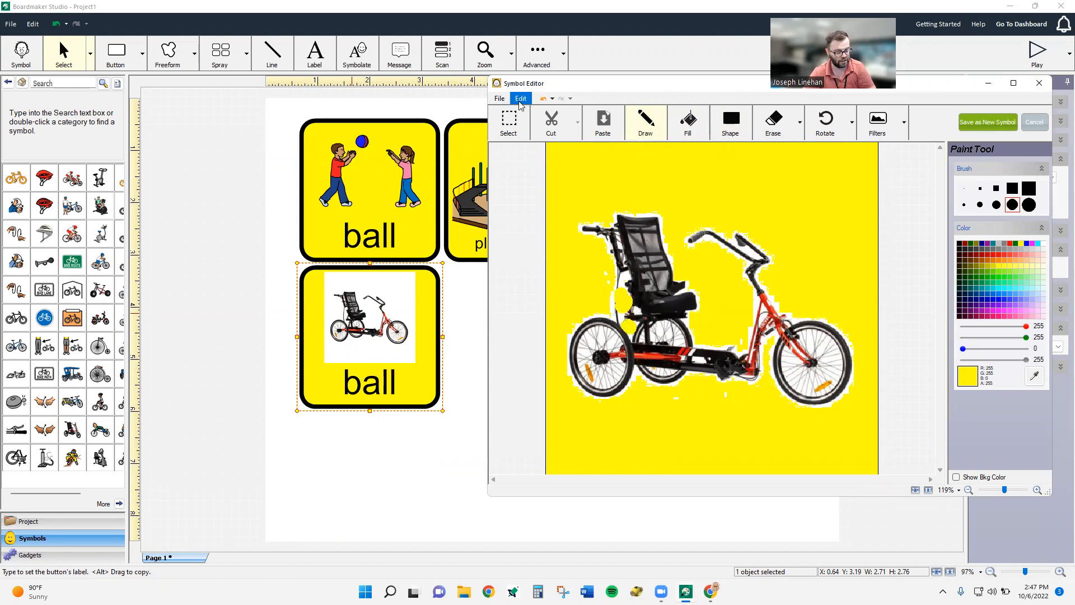
{"action": "key", "text": "ctrl+z"}
{"action": "key", "text": "ctrl+z"}
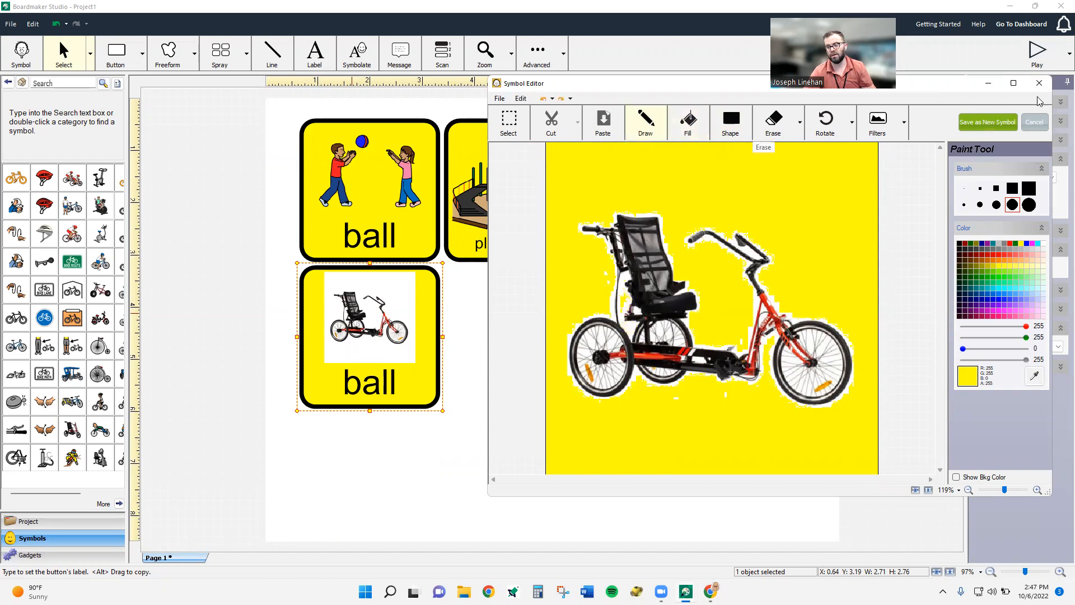
{"action": "left_click", "coordinate": [1039, 83]}
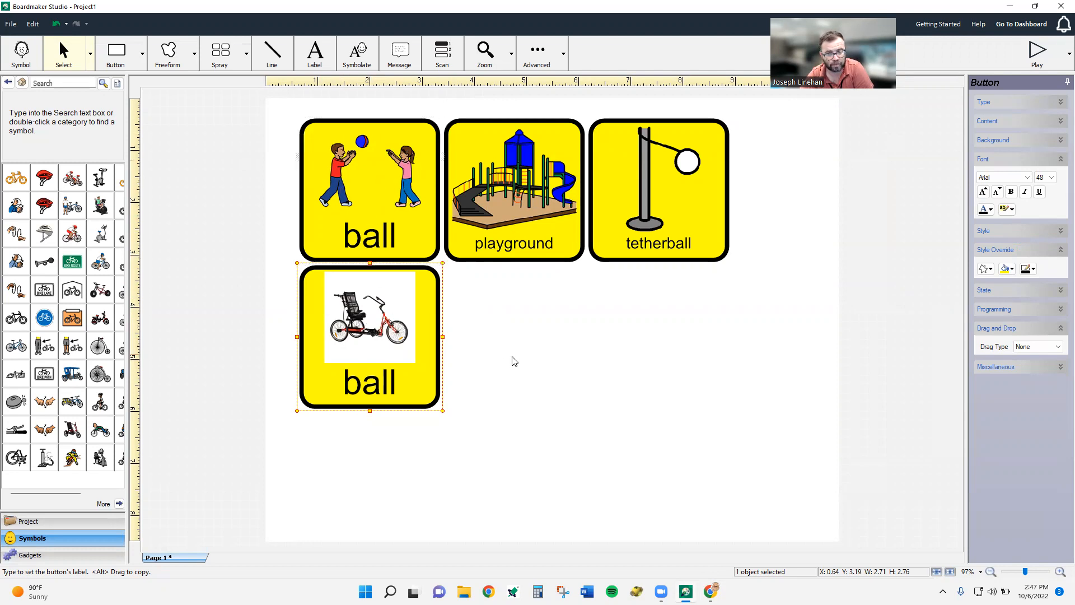
- Replace the bike button's label text with "adapted bike" in the Rich Text Editor
{"action": "left_click", "coordinate": [1012, 122]}
{"action": "left_click", "coordinate": [1004, 140]}
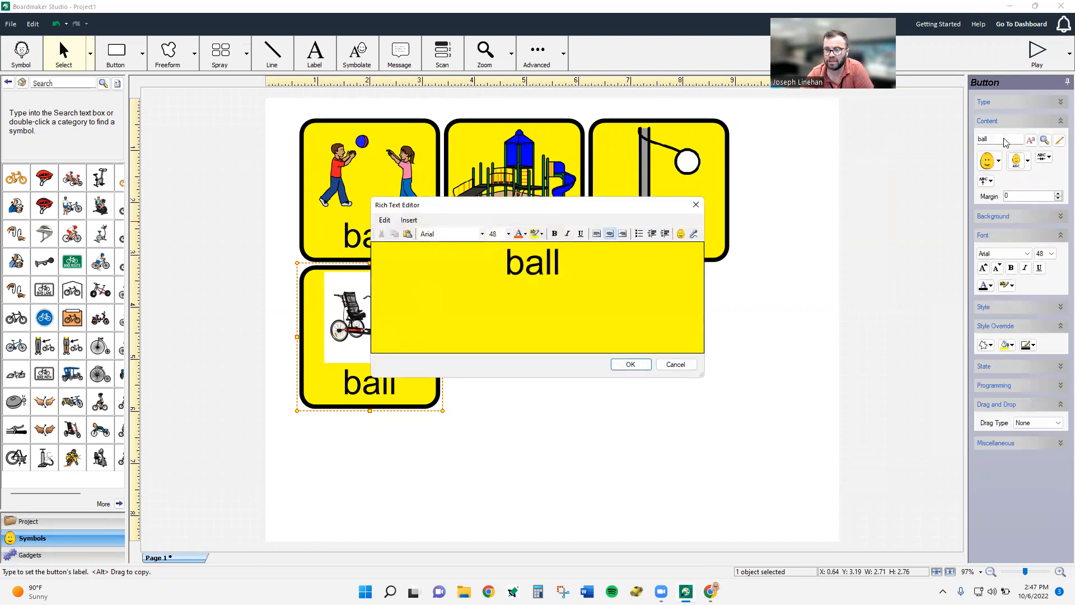
{"action": "type", "text": "ada"}
{"action": "key", "text": "BackSpace"}
{"action": "key", "text": "BackSpace"}
{"action": "key", "text": "Right"}
{"action": "key", "text": "Right"}
{"action": "key", "text": "Right"}
{"action": "key", "text": "Right"}
{"action": "key", "text": "BackSpace"}
{"action": "key", "text": "BackSpace"}
{"action": "key", "text": "BackSpace"}
{"action": "key", "text": "BackSpace"}
{"action": "type", "text": "da"}
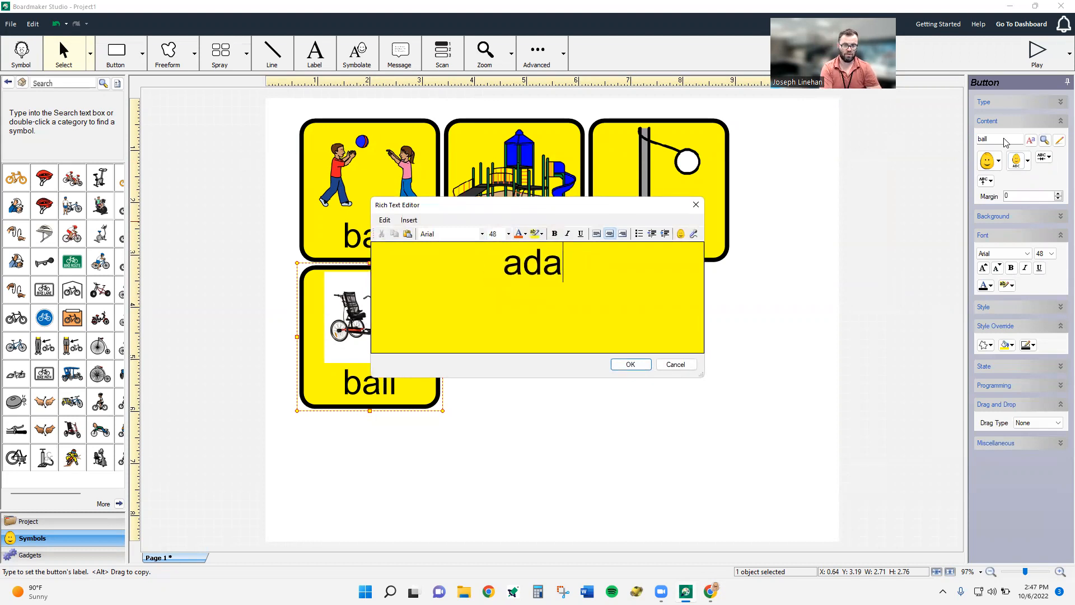
{"action": "type", "text": "pted bike"}
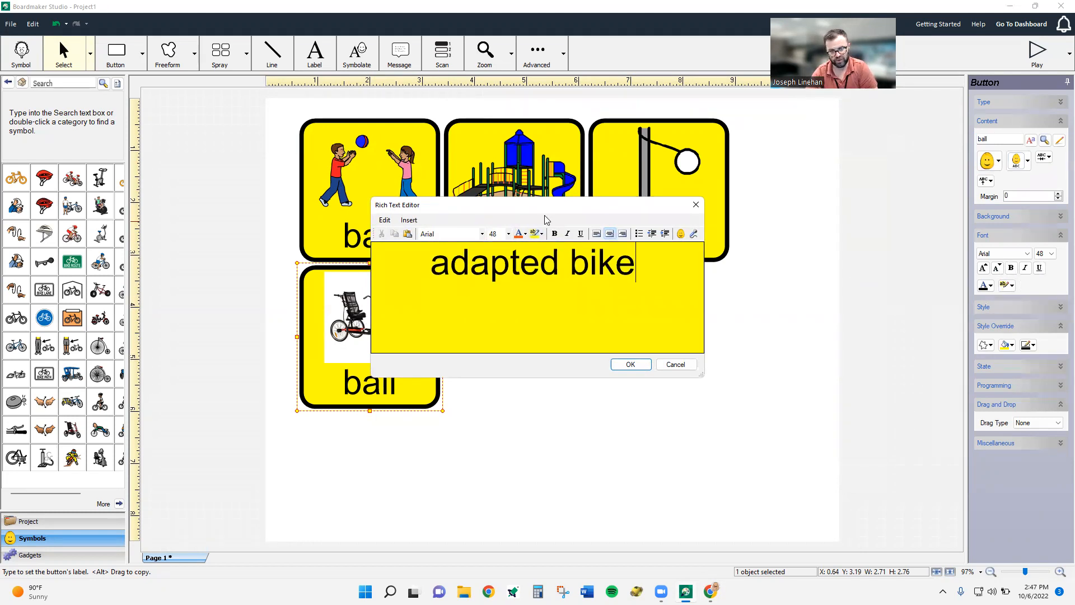
- Set the "adapted bike" label's font size to 22, apply the text changes and deselect the button
{"action": "left_click", "coordinate": [507, 234]}
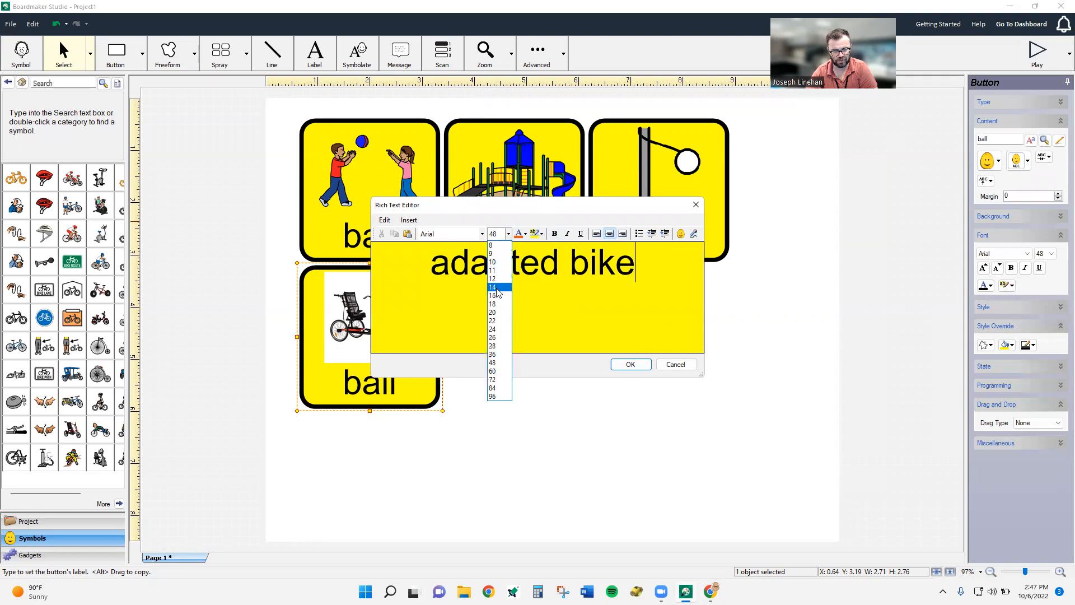
{"action": "left_click", "coordinate": [500, 321]}
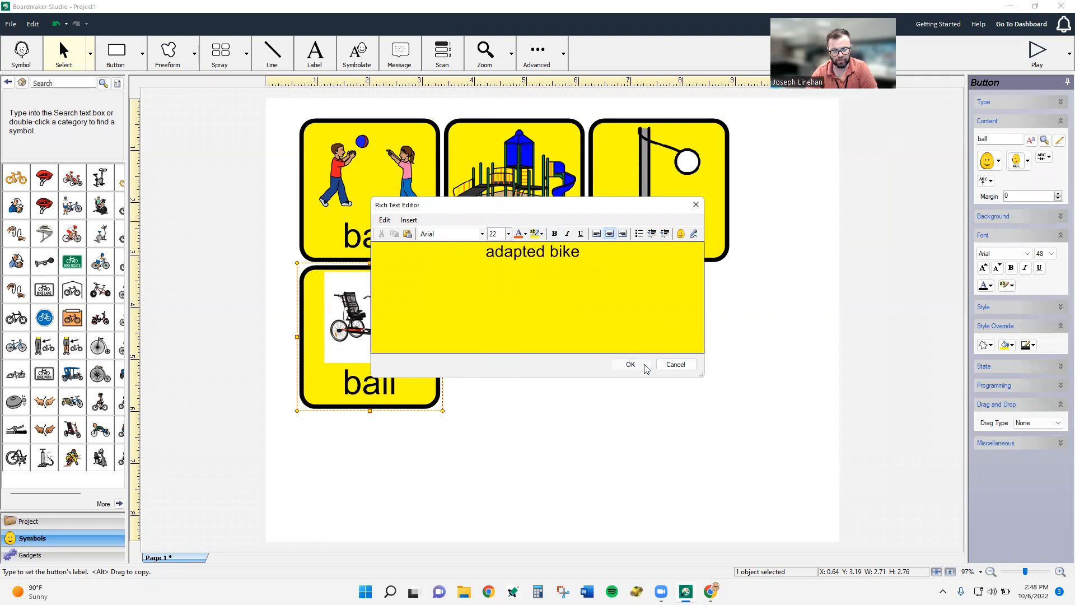
{"action": "left_click", "coordinate": [638, 364]}
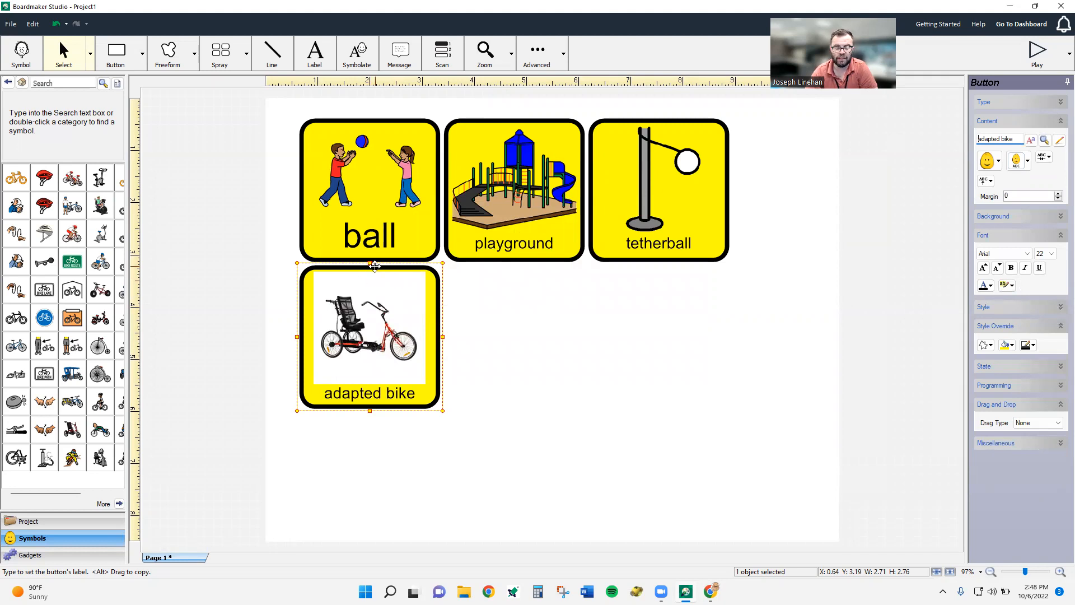
{"action": "left_click", "coordinate": [544, 346]}
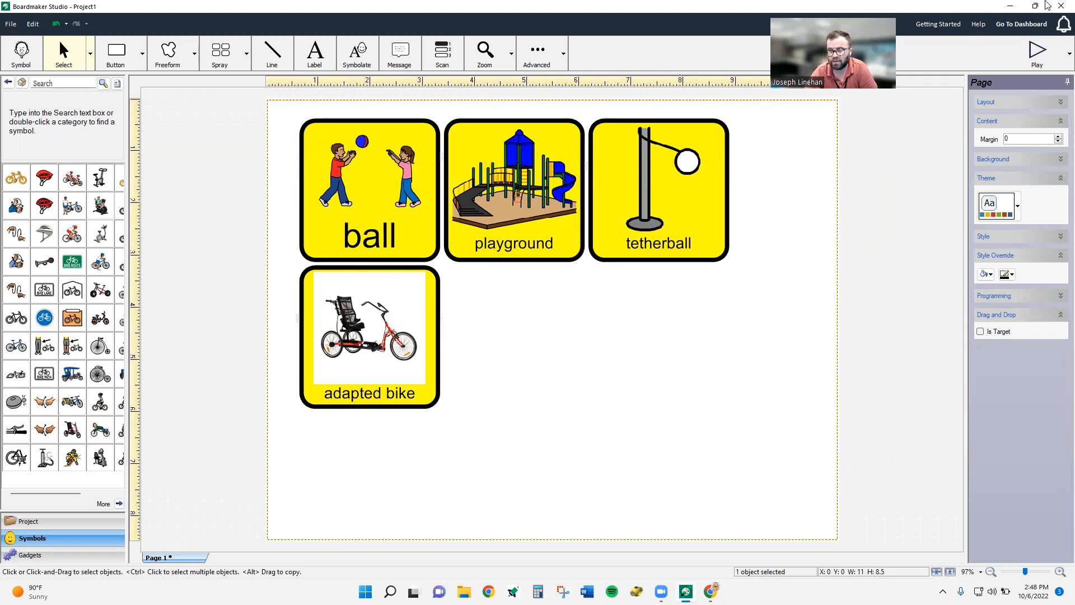
- Spray one duplicate of the playground button directly below the original
{"action": "mouse_move", "coordinate": [1035, 6]}
{"action": "left_click", "coordinate": [219, 56]}
{"action": "left_click_drag", "start_coordinate": [536, 256], "coordinate": [543, 286]}
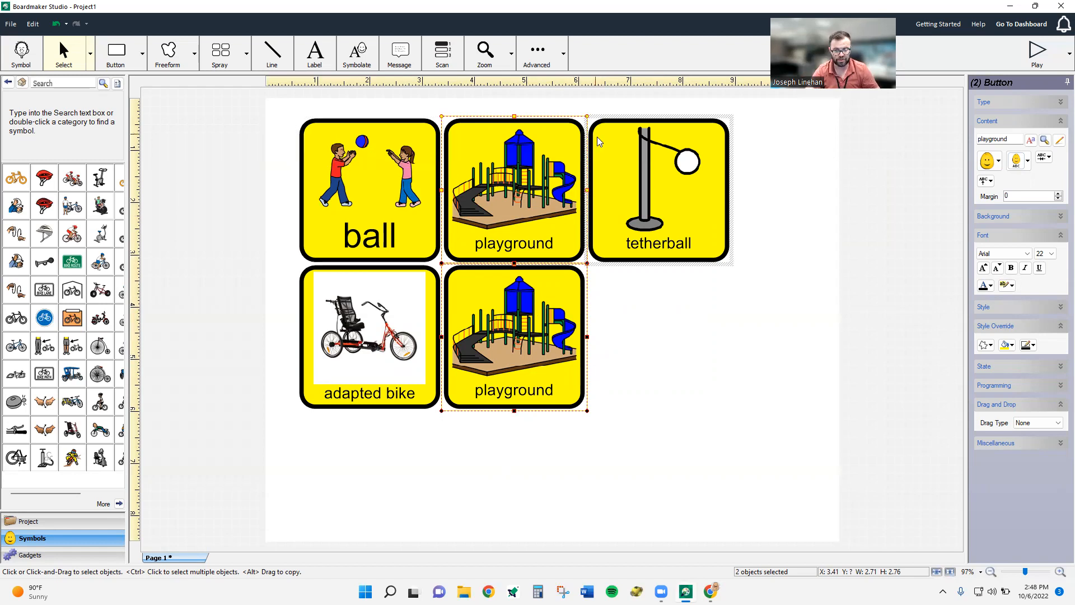
- Switch to Chrome, search Google Images for "hula hoop" and reposition and enlarge the browser window over the project
{"action": "mouse_move", "coordinate": [710, 591]}
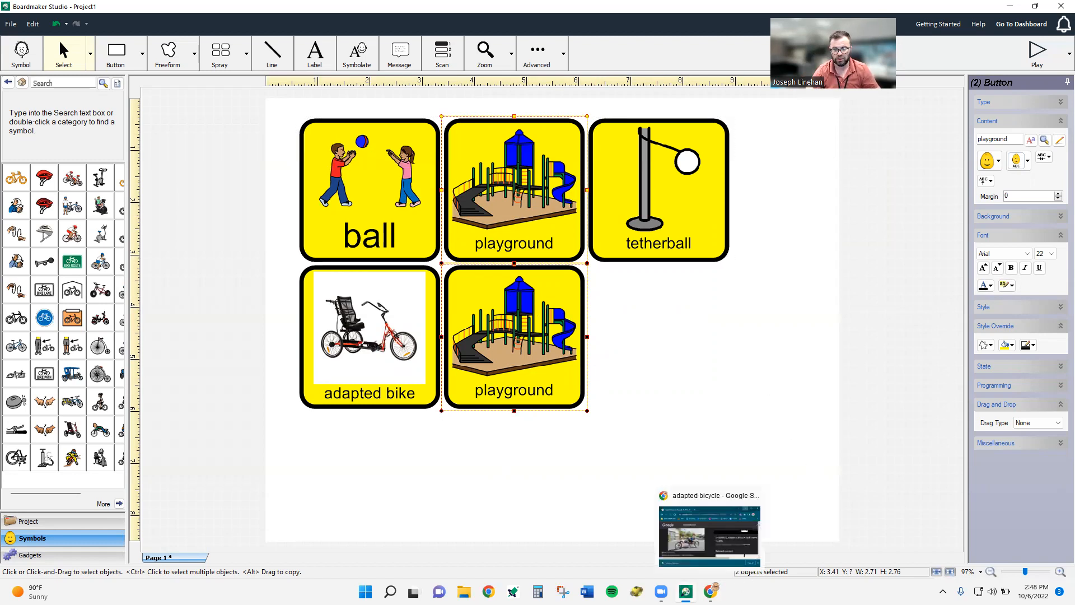
{"action": "left_click", "coordinate": [710, 535]}
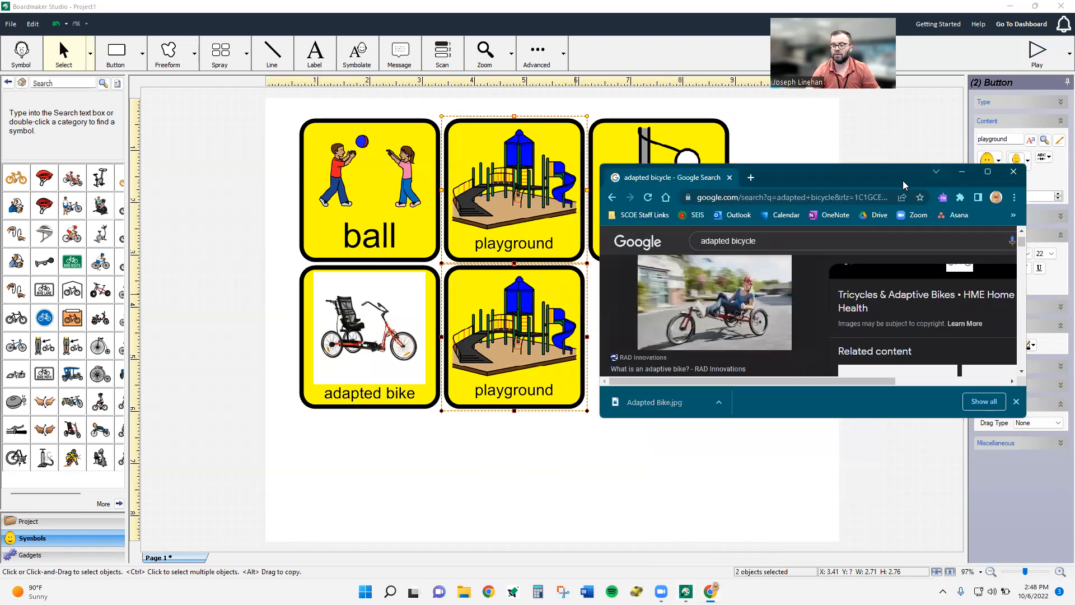
{"action": "left_click_drag", "start_coordinate": [901, 169], "coordinate": [908, 136]}
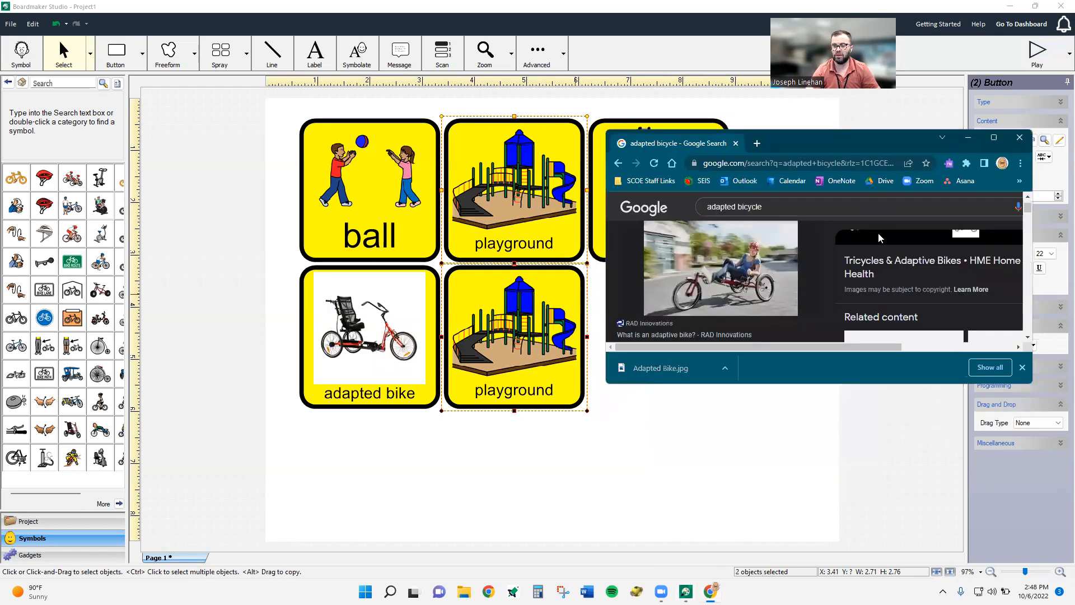
{"action": "double_click", "coordinate": [870, 205]}
{"action": "key", "text": "ctrl+a"}
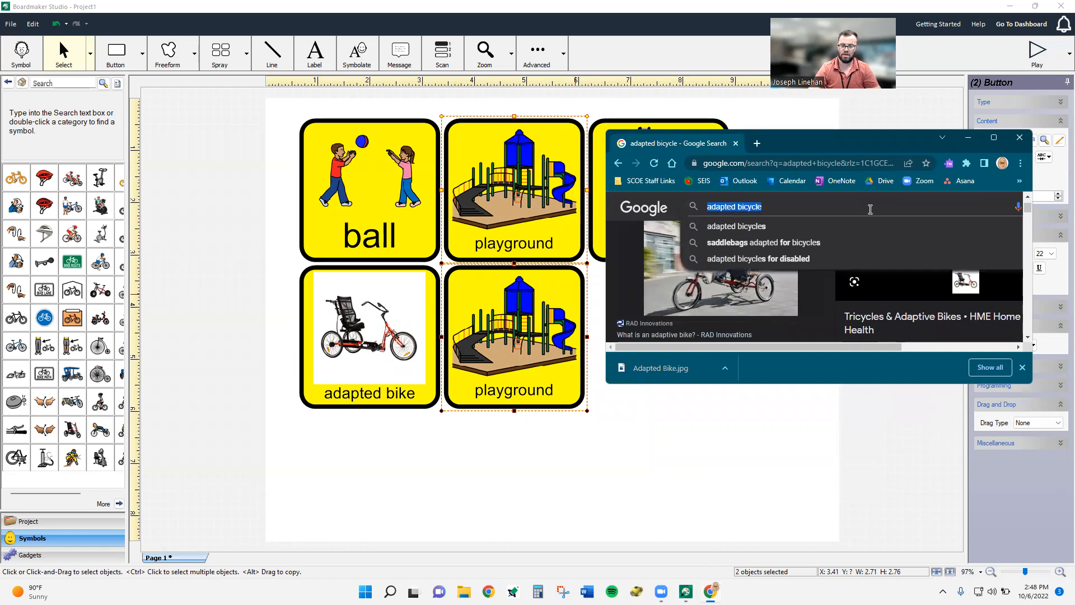
{"action": "type", "text": "hula hoop"}
{"action": "key", "text": "Return"}
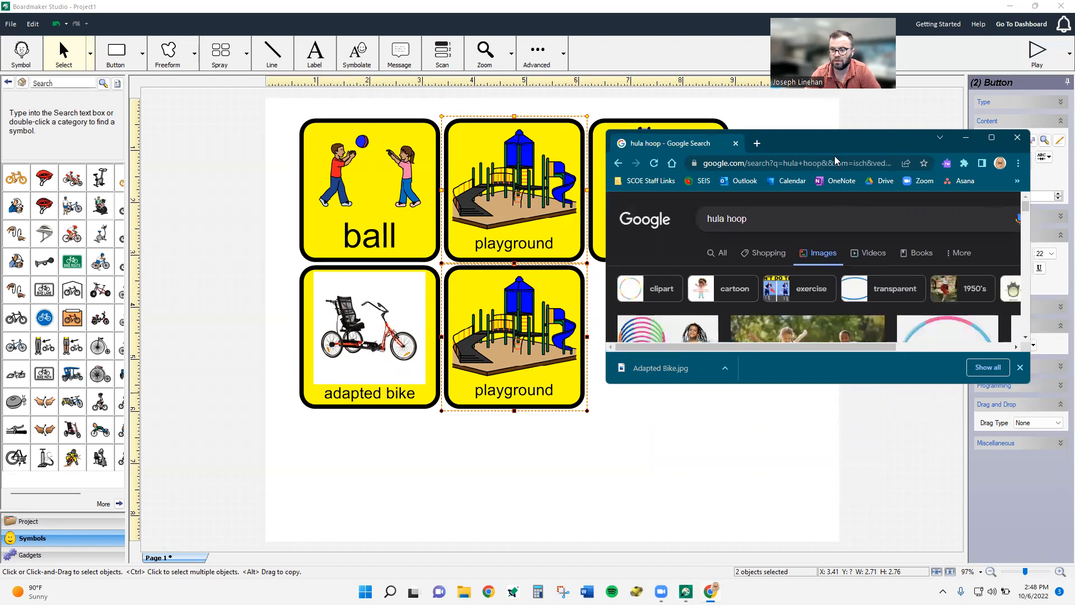
{"action": "left_click_drag", "start_coordinate": [825, 137], "coordinate": [590, 88]}
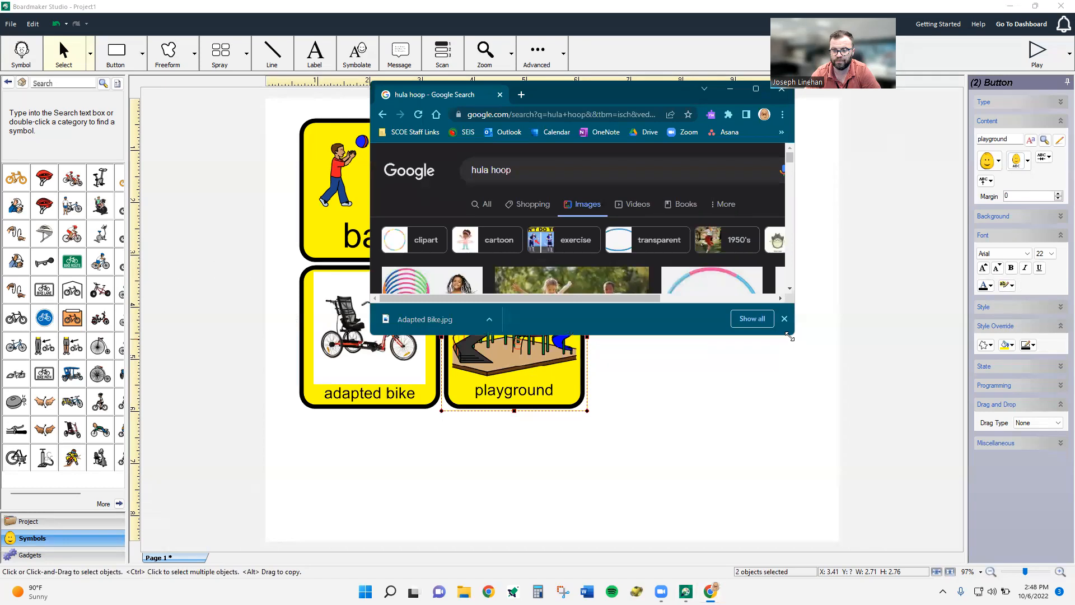
{"action": "left_click_drag", "start_coordinate": [791, 336], "coordinate": [985, 561]}
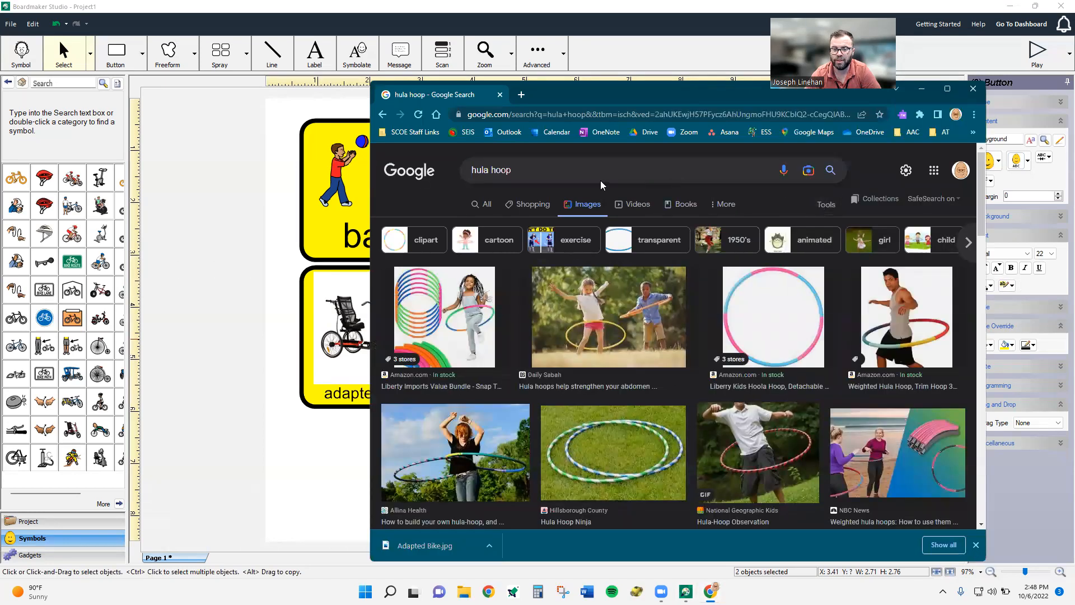
- Filter the hula hoop image results to Clip Art and open the VectorStock picture of the girl with pigtails
{"action": "left_click", "coordinate": [827, 205]}
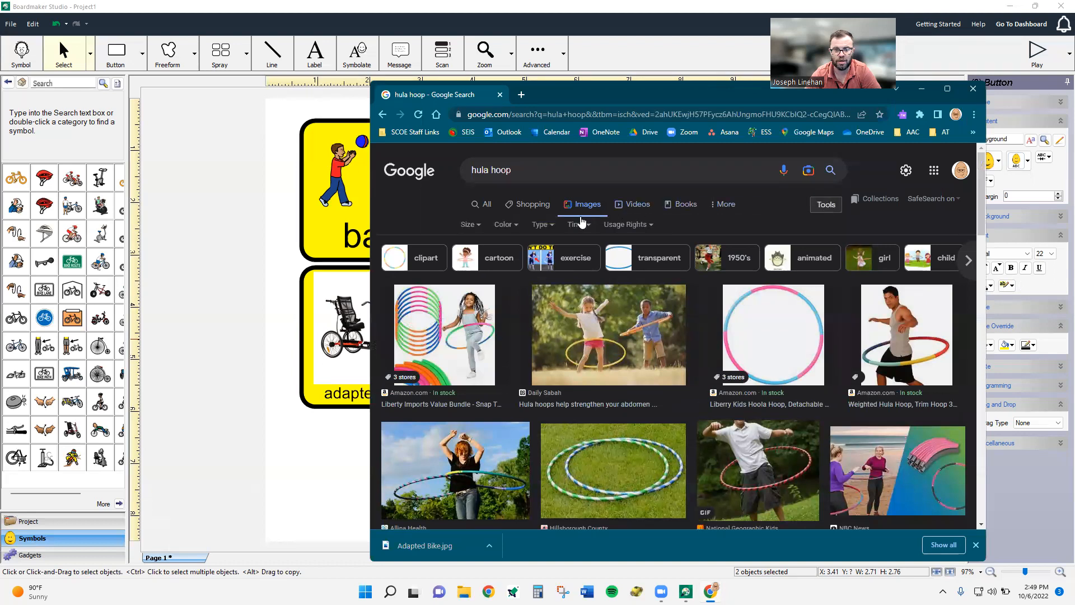
{"action": "left_click", "coordinate": [542, 225]}
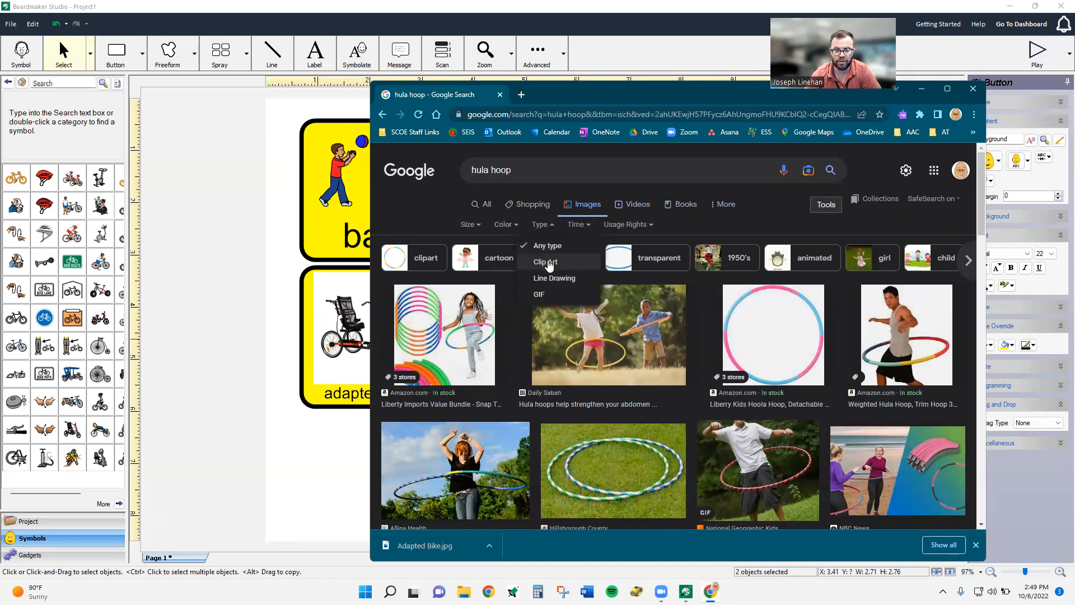
{"action": "left_click", "coordinate": [546, 262]}
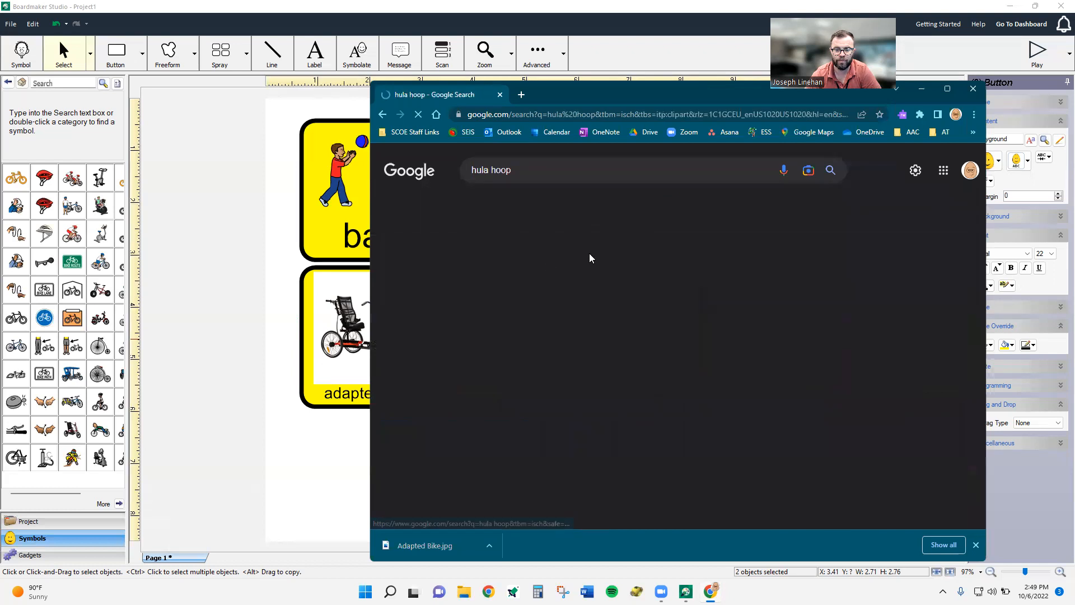
{"action": "scroll", "coordinate": [638, 353], "scroll_direction": "down", "scroll_amount": 5}
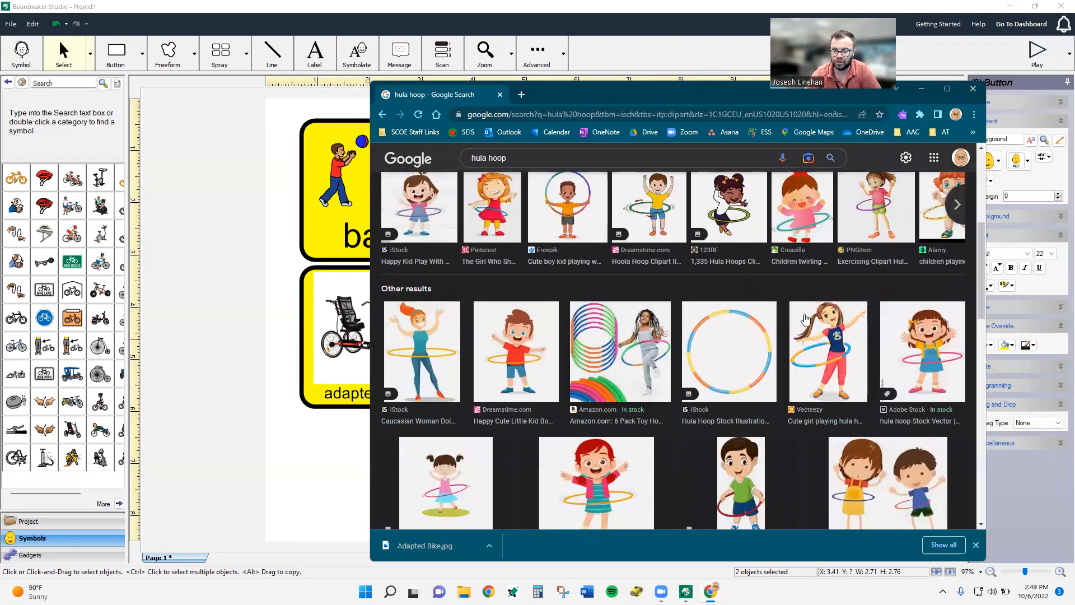
{"action": "scroll", "coordinate": [884, 242], "scroll_direction": "down", "scroll_amount": 2}
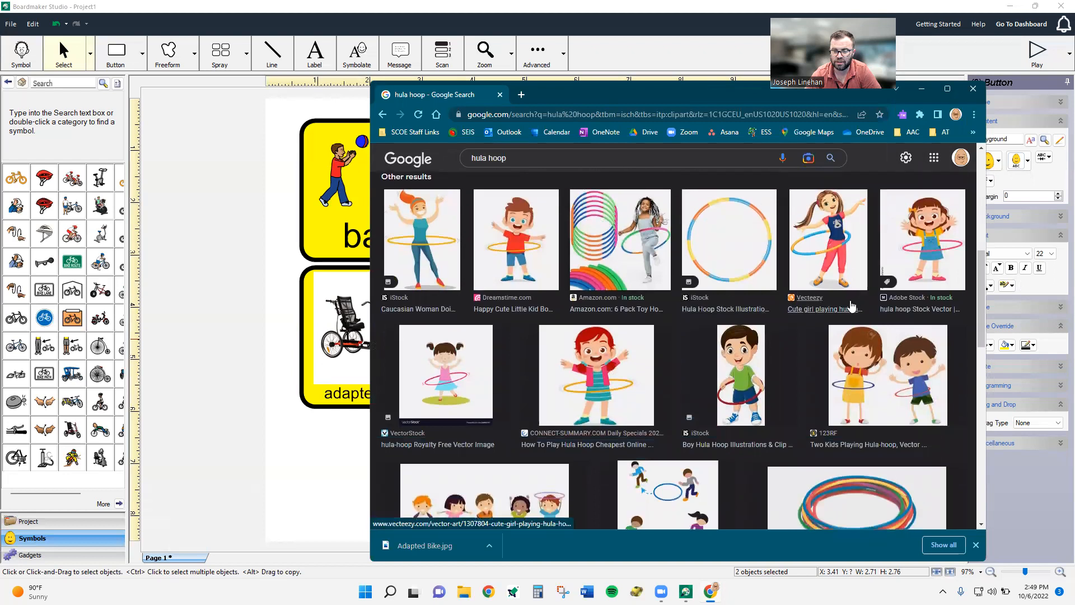
{"action": "scroll", "coordinate": [851, 305], "scroll_direction": "down", "scroll_amount": 2}
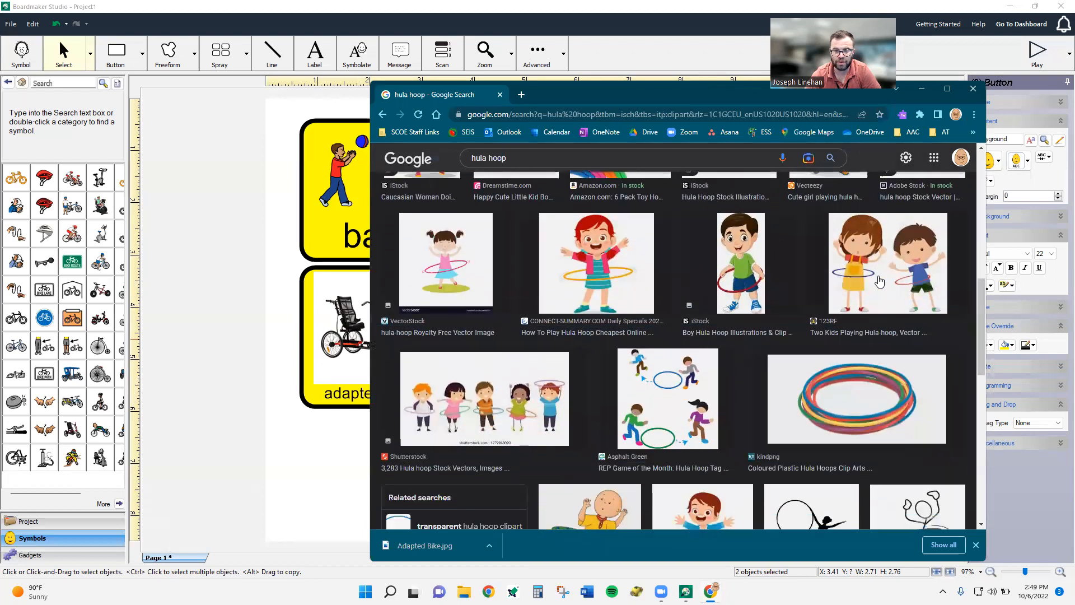
{"action": "left_click", "coordinate": [479, 258]}
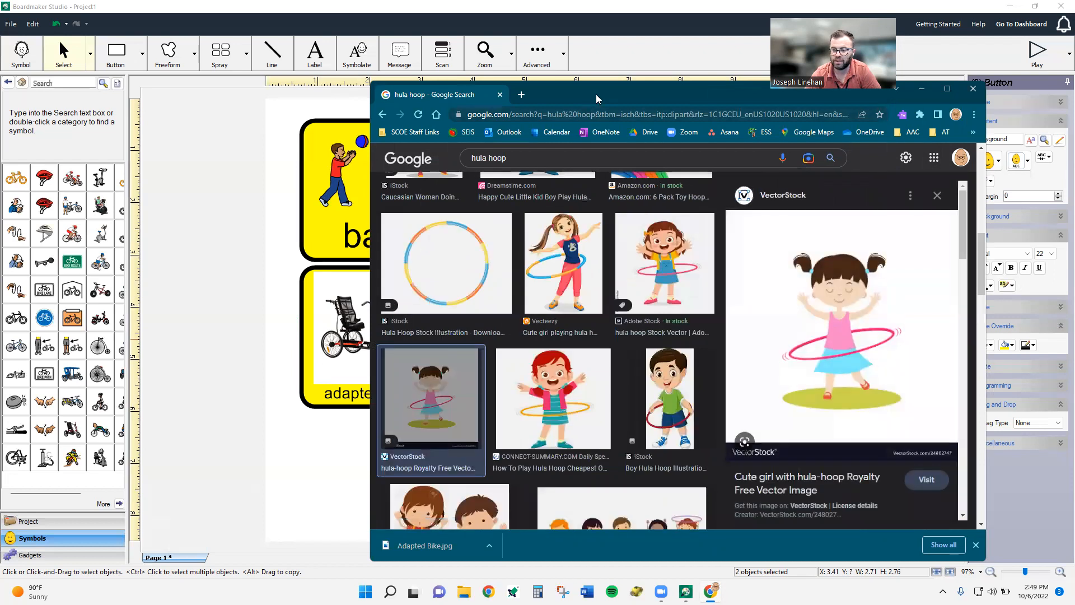
- Save the hula hoop girl image as "hula hoop girl" in the Boardmaker Files Pictures folder and minimize the browser
{"action": "left_click_drag", "start_coordinate": [596, 94], "coordinate": [659, 33]}
{"action": "right_click", "coordinate": [909, 238]}
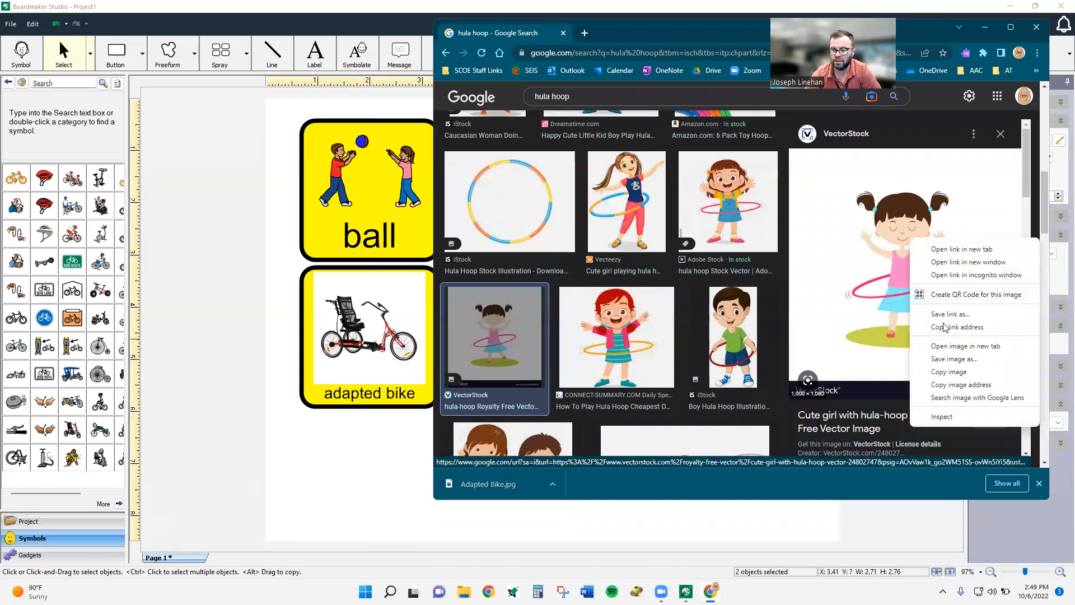
{"action": "left_click", "coordinate": [954, 359]}
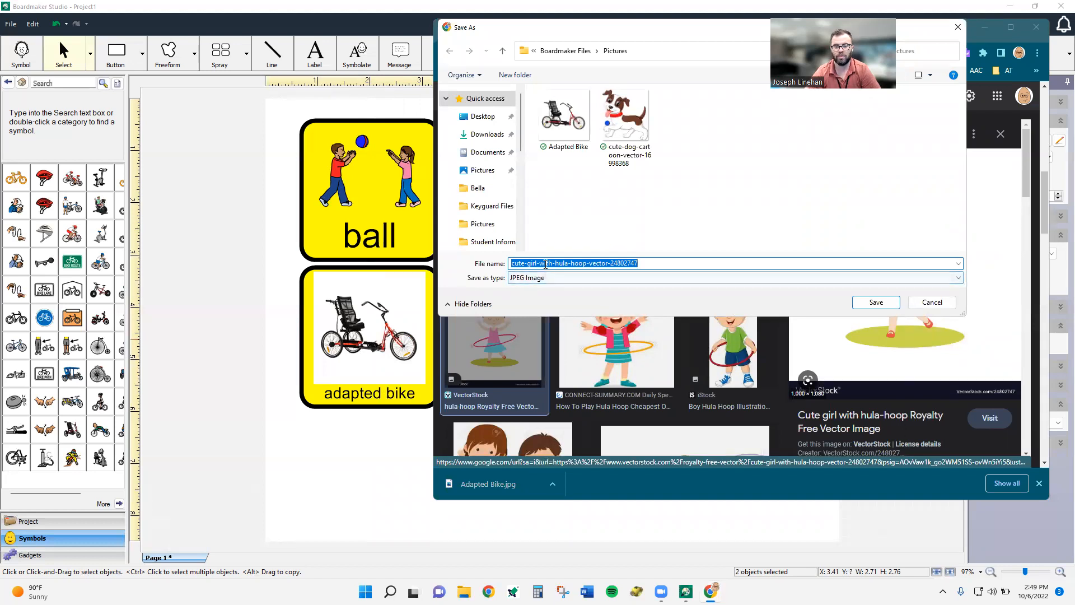
{"action": "type", "text": "hula hoop girl"}
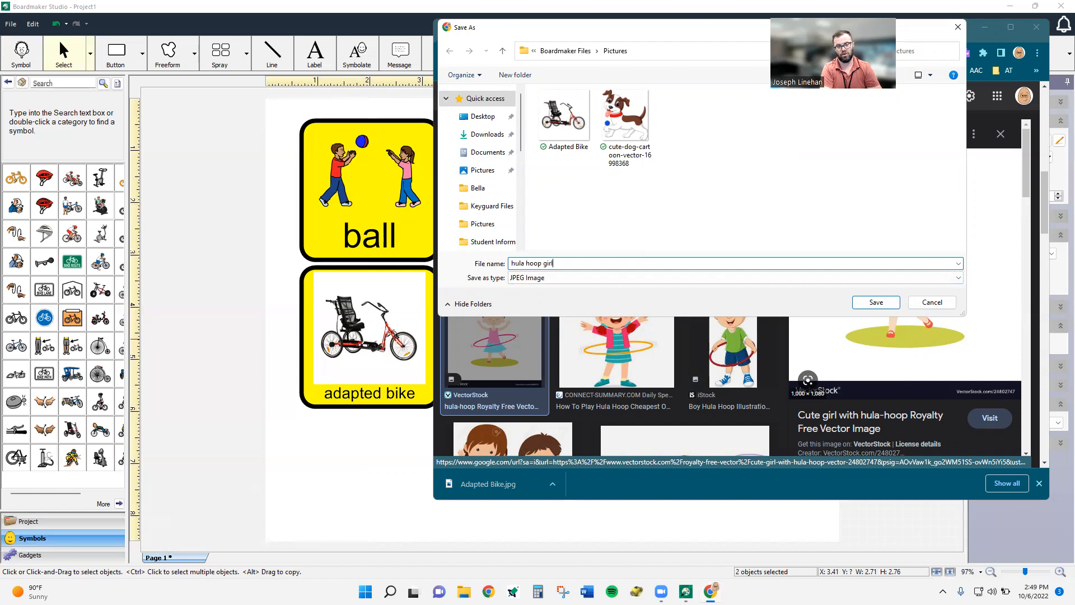
{"action": "left_click", "coordinate": [877, 303]}
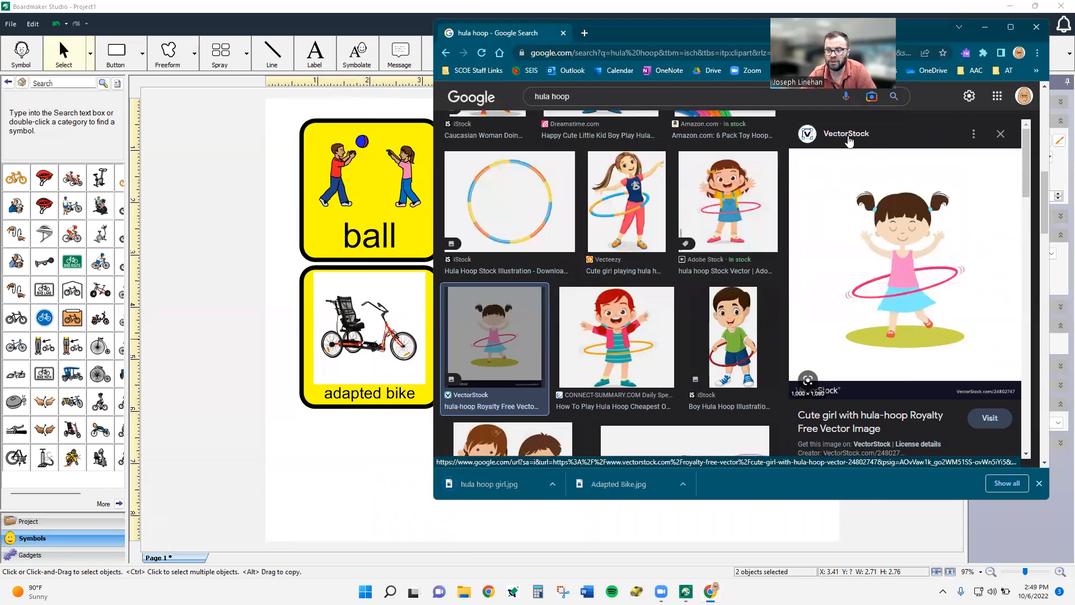
{"action": "left_click", "coordinate": [984, 27]}
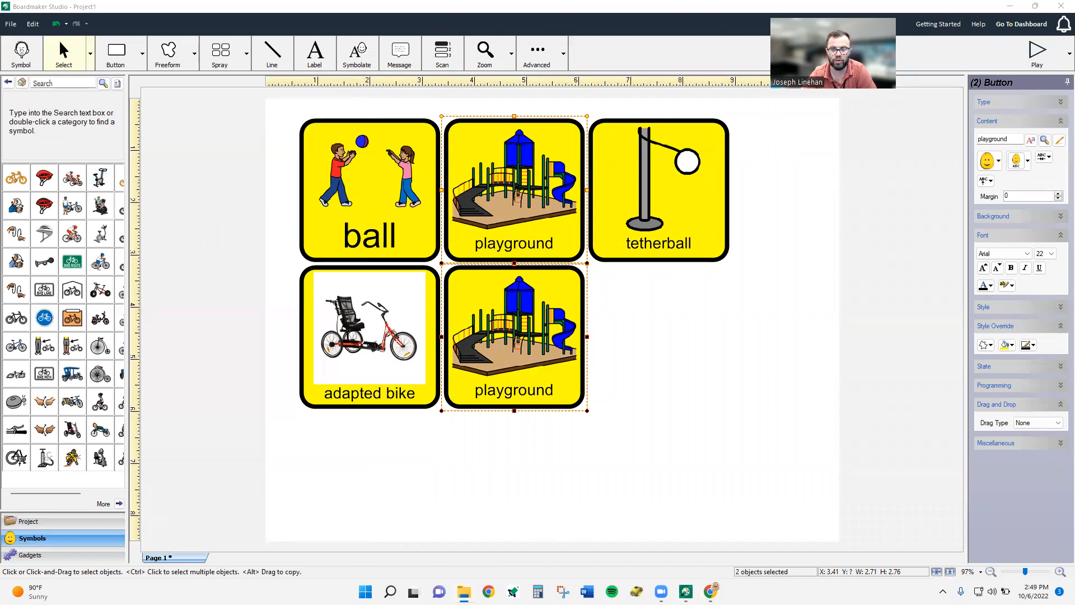
- Open File Explorer, resize and move it clear of the duplicate playground button, and go to the OneDrive Boardmaker Files Pictures folder
{"action": "key", "text": "super+e"}
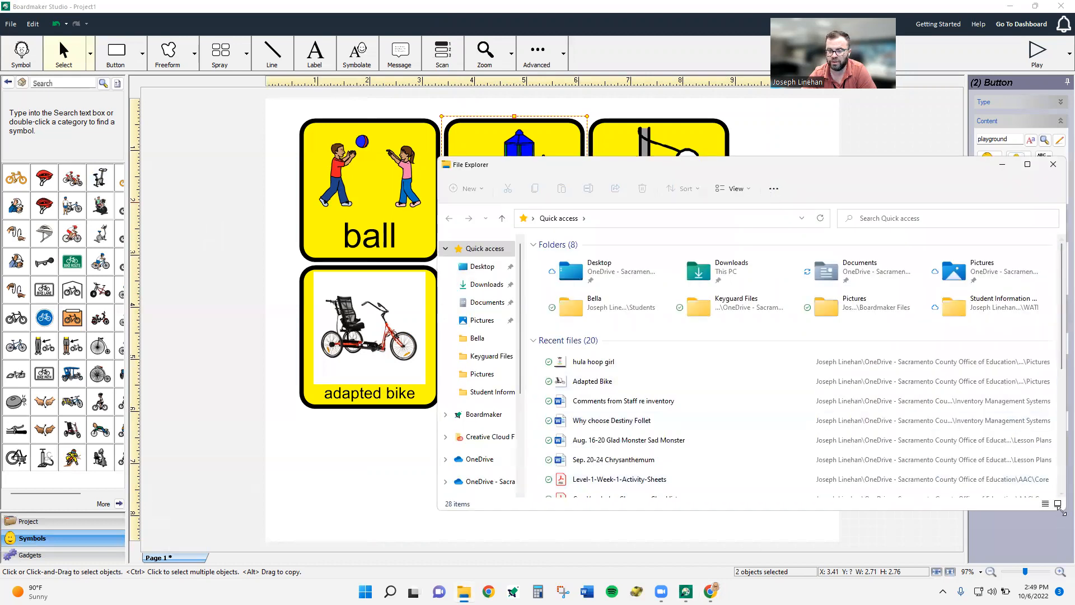
{"action": "left_click_drag", "start_coordinate": [1060, 509], "coordinate": [927, 539]}
{"action": "left_click_drag", "start_coordinate": [752, 159], "coordinate": [753, 145]}
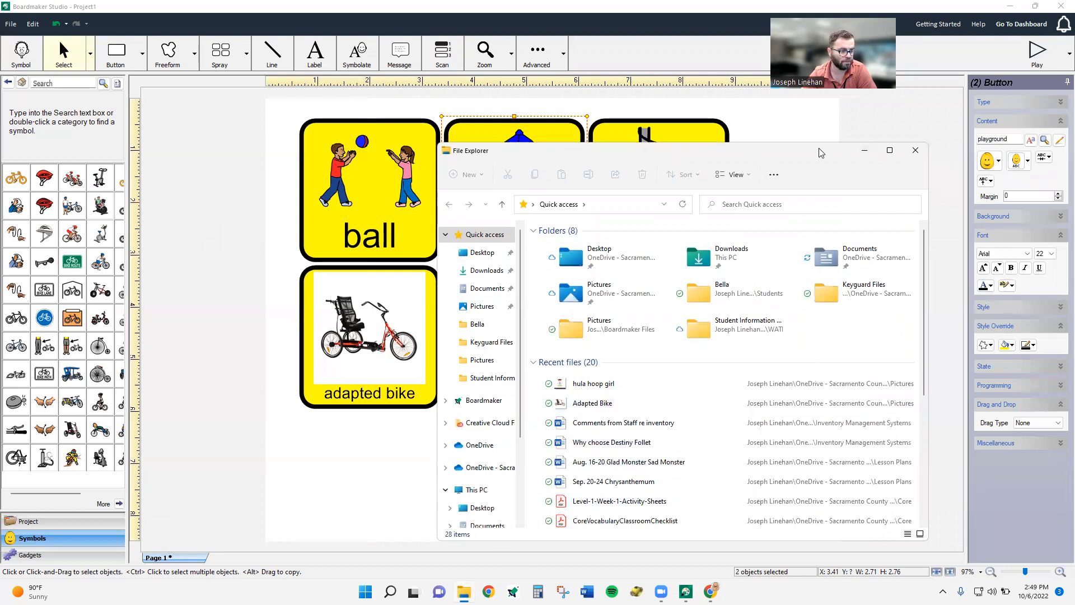
{"action": "left_click_drag", "start_coordinate": [820, 152], "coordinate": [309, 77]}
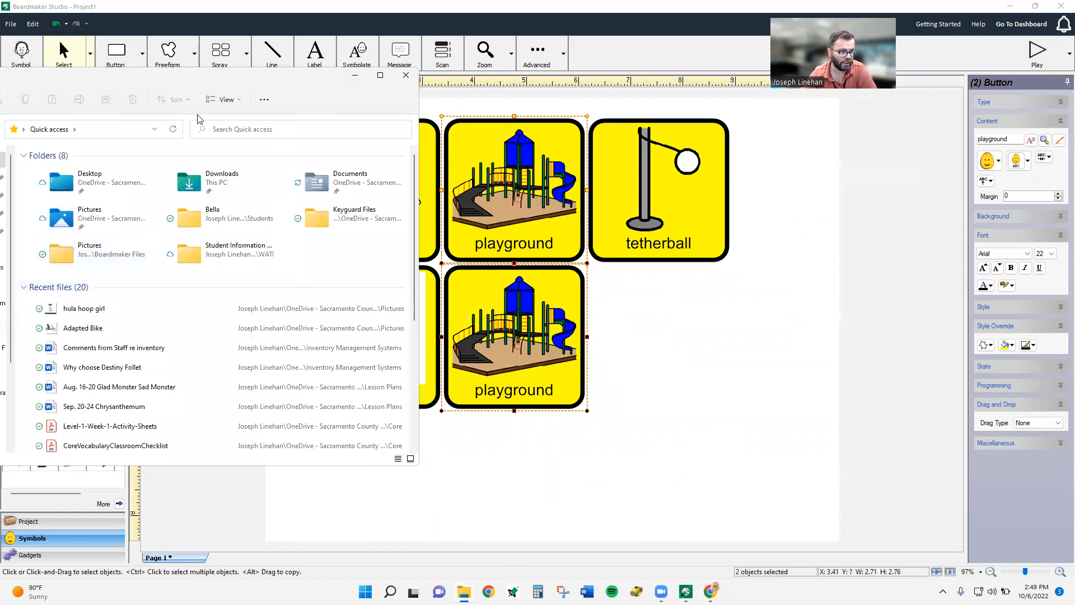
{"action": "left_click_drag", "start_coordinate": [202, 77], "coordinate": [291, 100]}
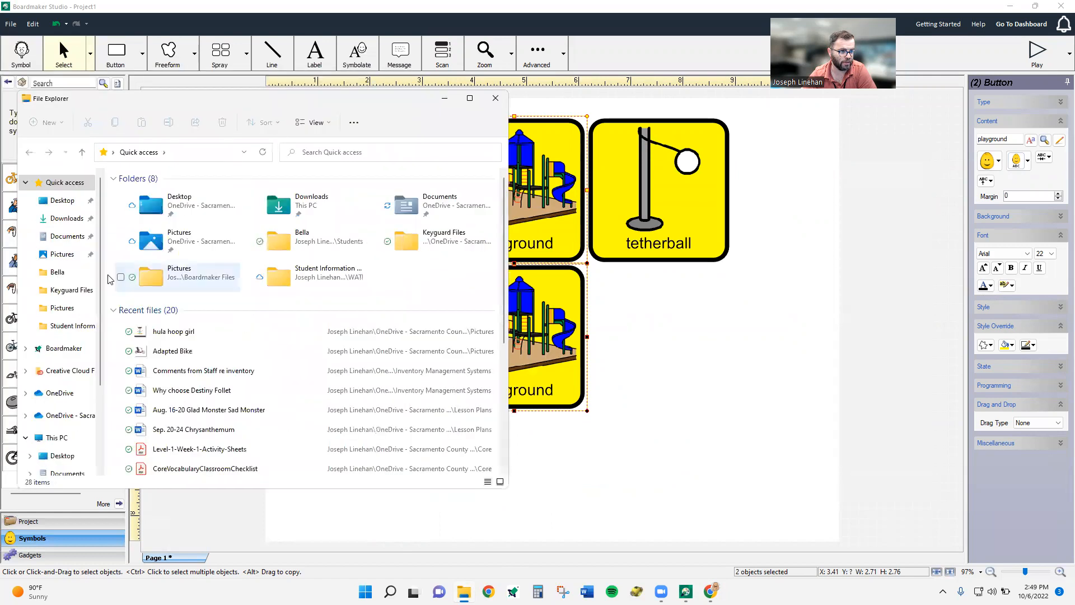
{"action": "left_click", "coordinate": [82, 417]}
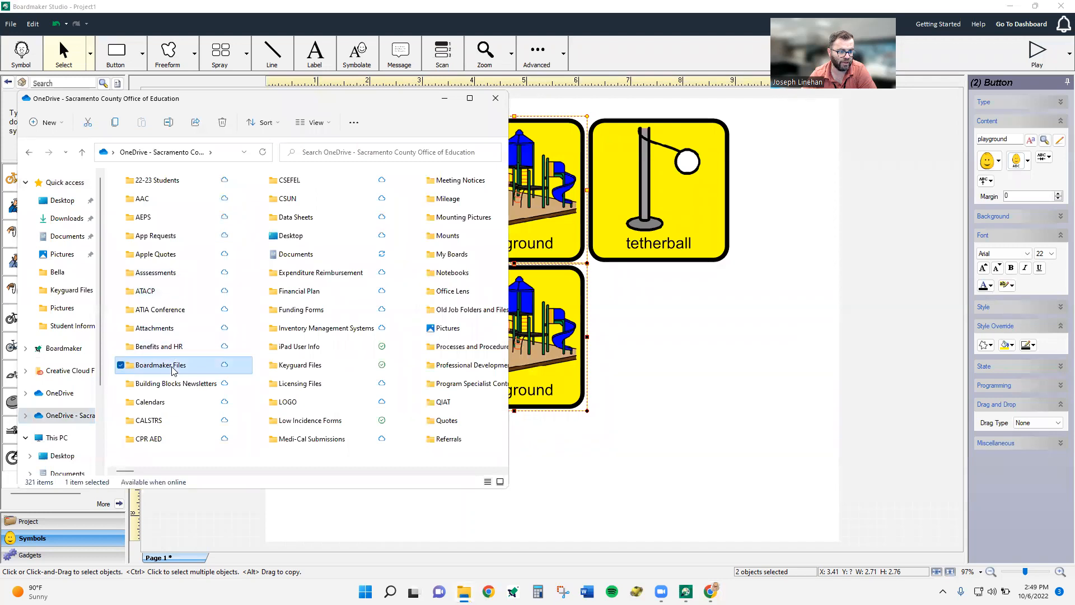
{"action": "double_click", "coordinate": [168, 365]}
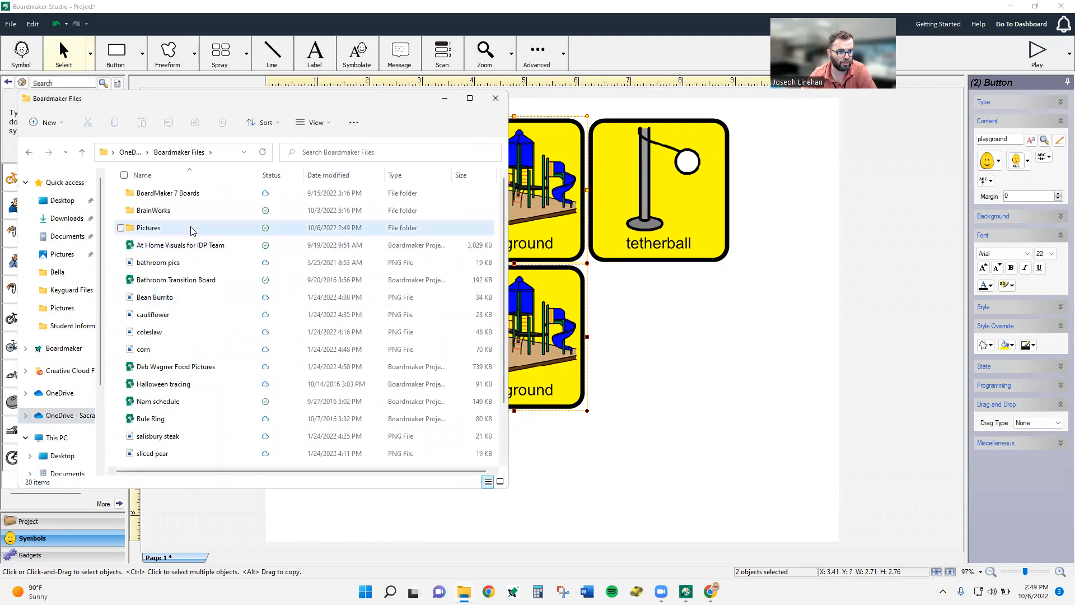
{"action": "double_click", "coordinate": [192, 231]}
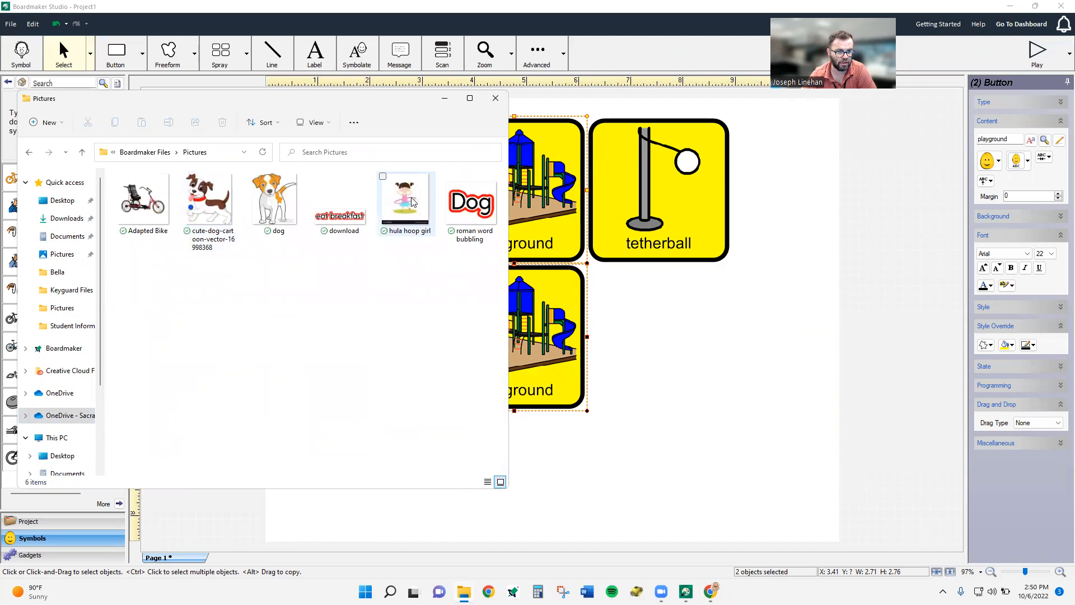
- Place the "hula hoop girl" picture on the lower playground button, return to Boardmaker and deselect the buttons
{"action": "left_click_drag", "start_coordinate": [407, 197], "coordinate": [520, 310]}
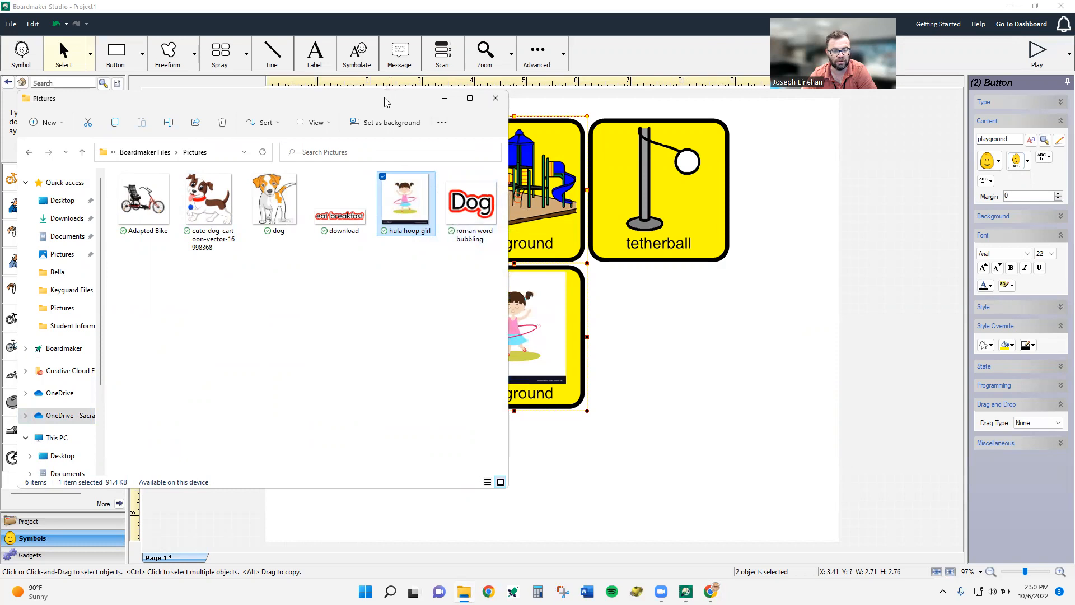
{"action": "left_click_drag", "start_coordinate": [385, 102], "coordinate": [967, 135]}
{"action": "left_click", "coordinate": [548, 322]}
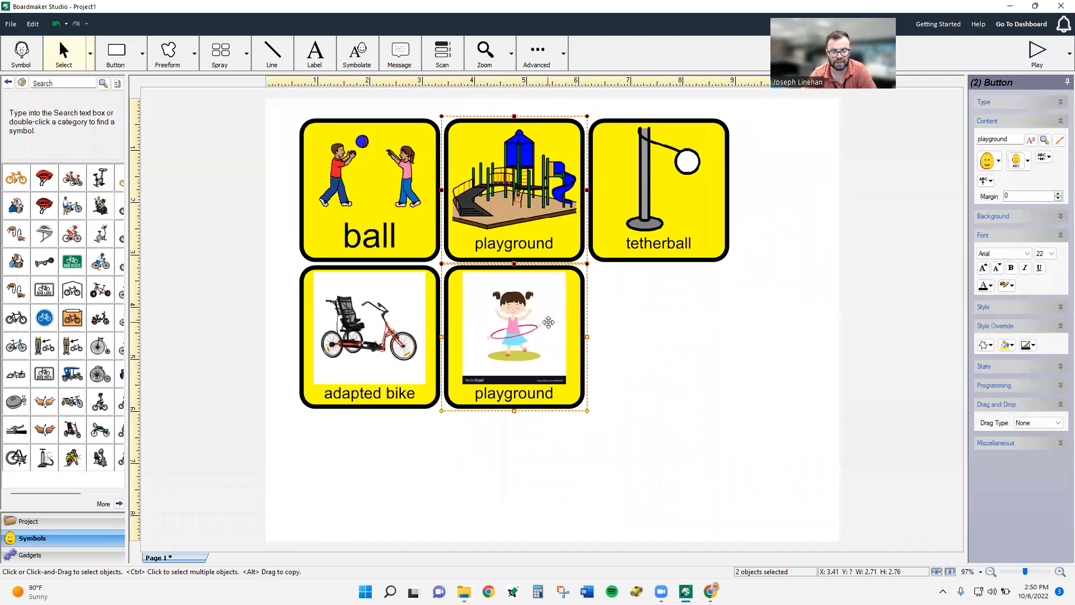
{"action": "left_click", "coordinate": [631, 390]}
- Open the hula hoop girl picture in the Symbol Editor and erase the dark VectorStock banner along its lower edge
{"action": "left_click", "coordinate": [546, 341]}
{"action": "right_click", "coordinate": [546, 341]}
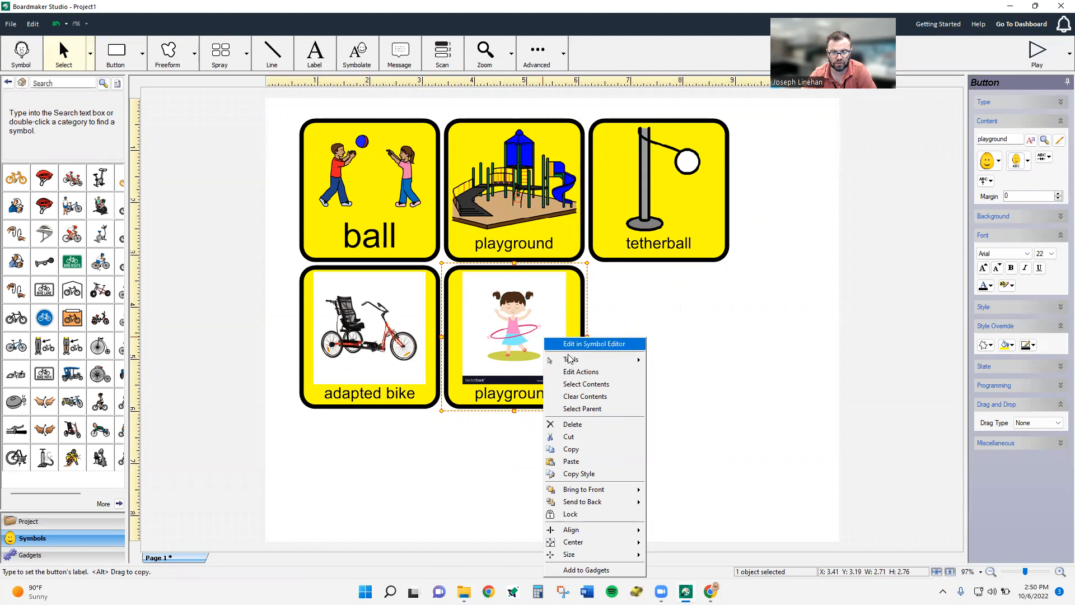
{"action": "mouse_move", "coordinate": [571, 361]}
{"action": "left_click", "coordinate": [570, 346]}
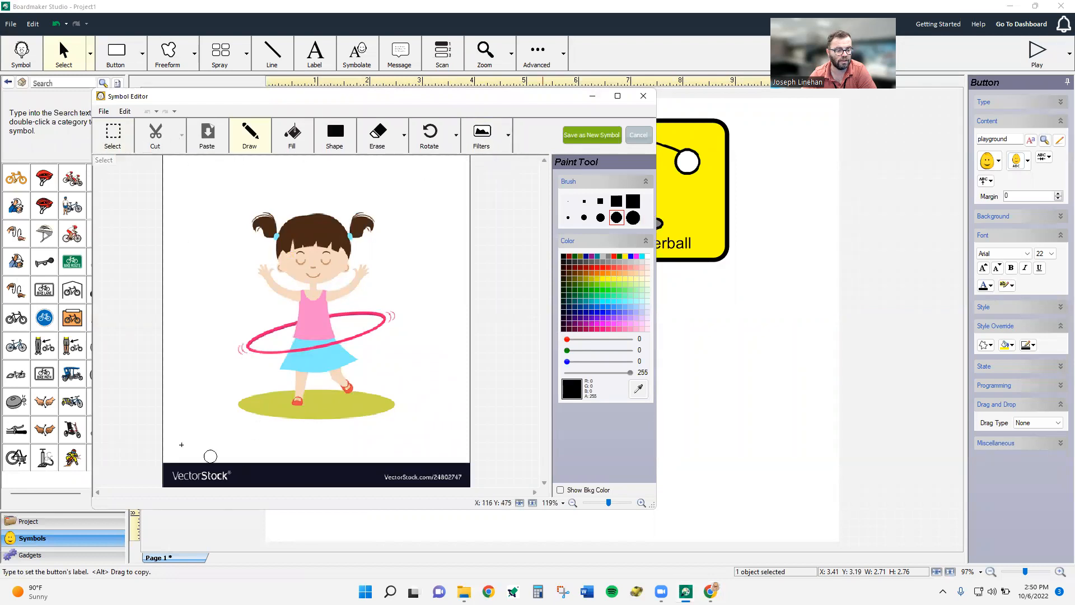
{"action": "left_click", "coordinate": [113, 146]}
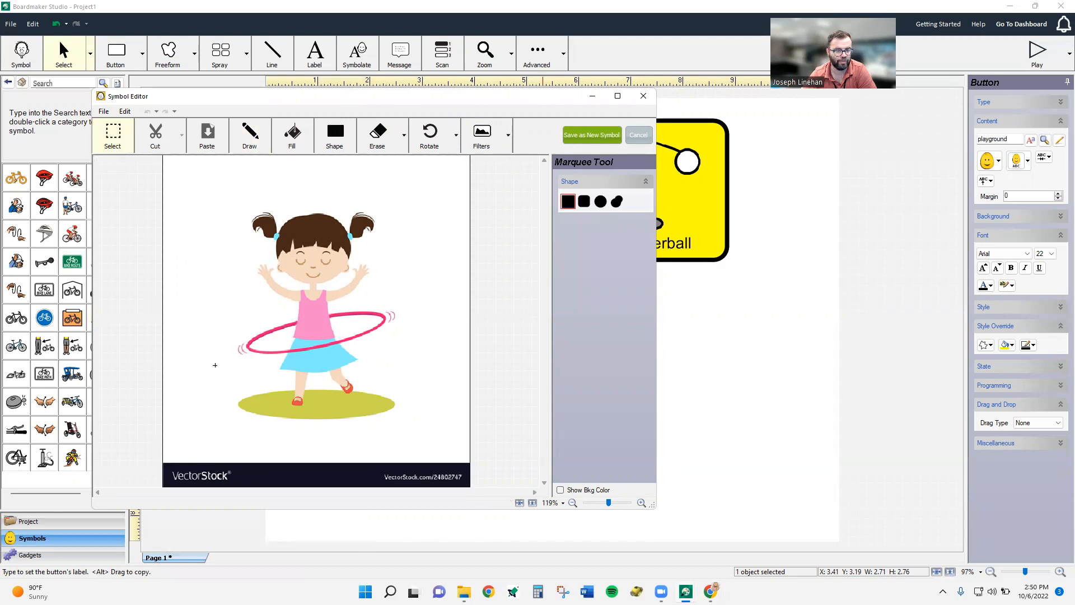
{"action": "left_click", "coordinate": [375, 138]}
{"action": "mouse_move", "coordinate": [202, 470]}
{"action": "left_mouse_down"}
{"action": "mouse_move", "coordinate": [486, 476]}
{"action": "mouse_move", "coordinate": [335, 457]}
{"action": "mouse_move", "coordinate": [149, 459]}
{"action": "mouse_move", "coordinate": [481, 472]}
{"action": "mouse_move", "coordinate": [223, 459]}
{"action": "mouse_move", "coordinate": [159, 471]}
{"action": "mouse_move", "coordinate": [262, 486]}
{"action": "mouse_move", "coordinate": [459, 498]}
{"action": "mouse_move", "coordinate": [485, 486]}
{"action": "mouse_move", "coordinate": [349, 480]}
{"action": "left_mouse_up"}
{"action": "mouse_move", "coordinate": [265, 472]}
{"action": "left_mouse_down"}
{"action": "mouse_move", "coordinate": [227, 479]}
{"action": "mouse_move", "coordinate": [390, 485]}
{"action": "mouse_move", "coordinate": [150, 470]}
{"action": "mouse_move", "coordinate": [218, 481]}
{"action": "mouse_move", "coordinate": [148, 477]}
{"action": "mouse_move", "coordinate": [165, 477]}
{"action": "mouse_move", "coordinate": [169, 493]}
{"action": "mouse_move", "coordinate": [163, 469]}
{"action": "left_mouse_up"}
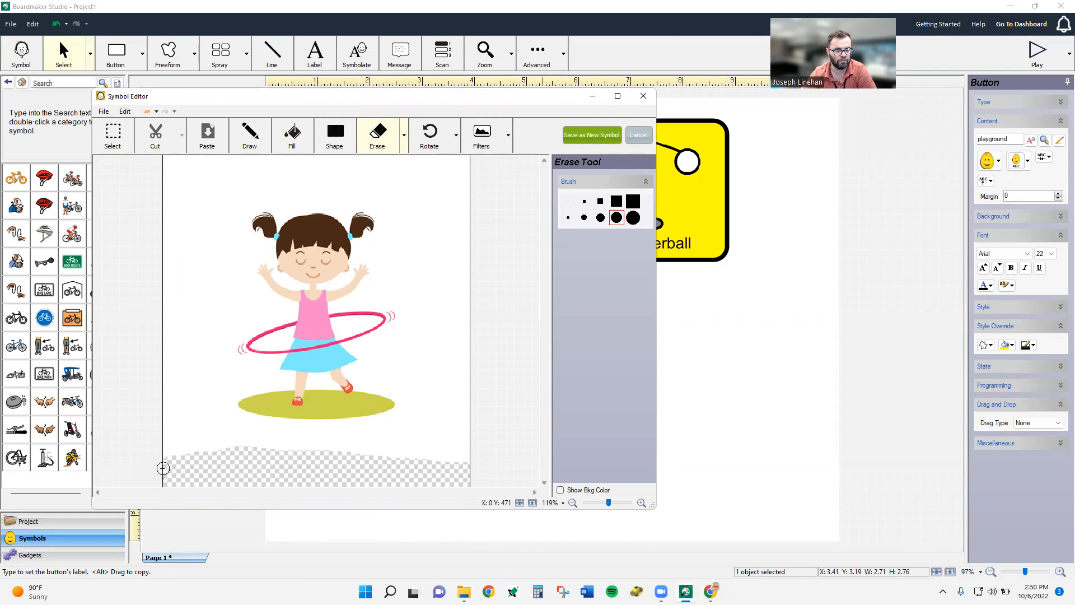
- Fill the erased strip under the girl with white and save the picture as a new symbol
{"action": "left_click", "coordinate": [309, 140]}
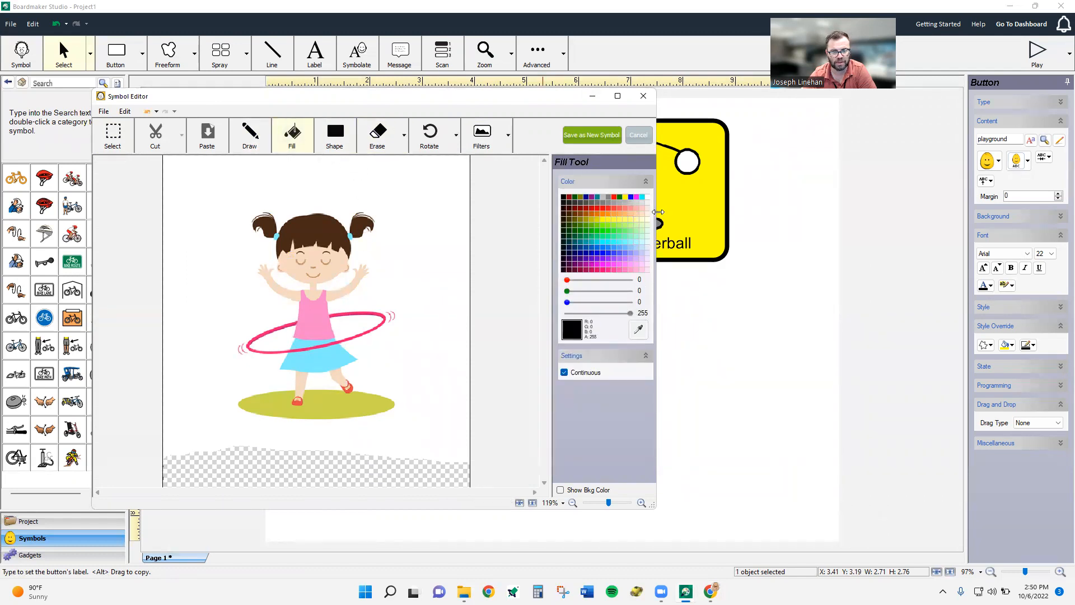
{"action": "left_click", "coordinate": [647, 198]}
{"action": "left_click", "coordinate": [357, 467]}
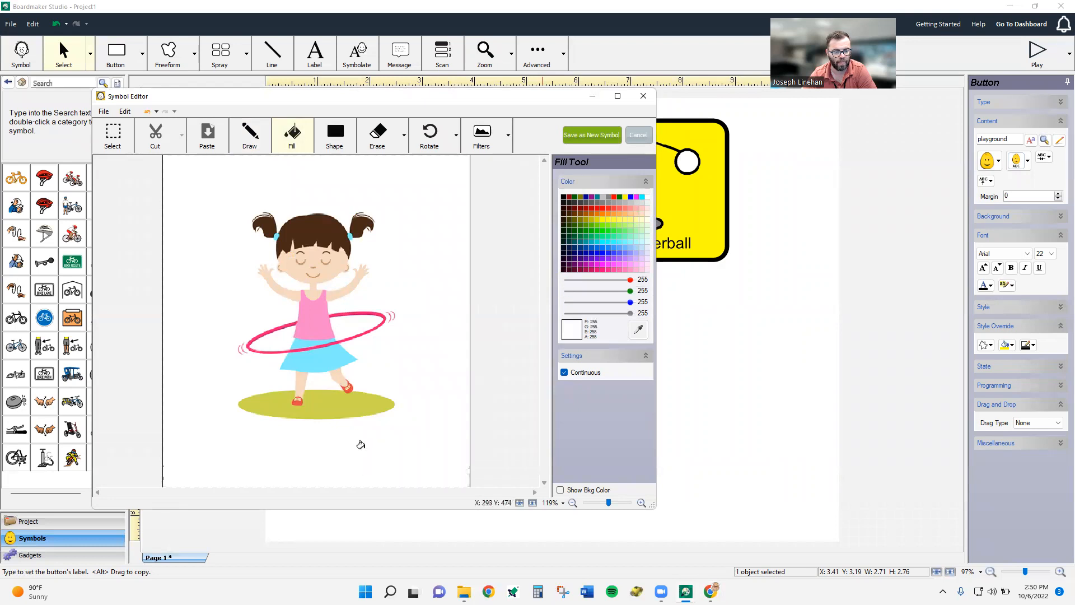
{"action": "left_click", "coordinate": [592, 134]}
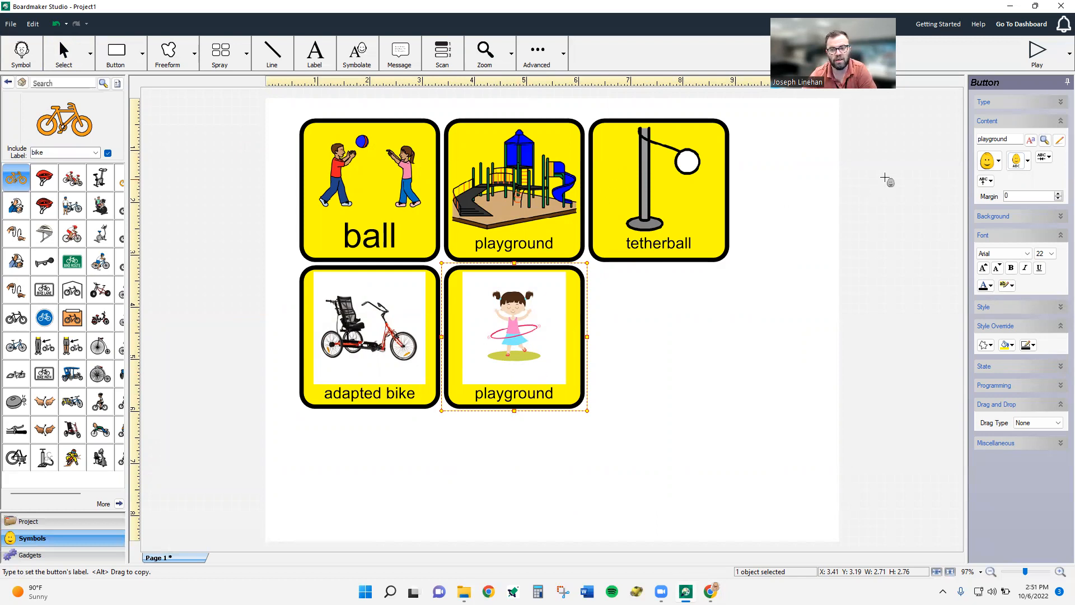
- Replace the hula hoop girl button's label text with "hula hoop", apply it and return to the Select tool
{"action": "left_click", "coordinate": [1014, 143]}
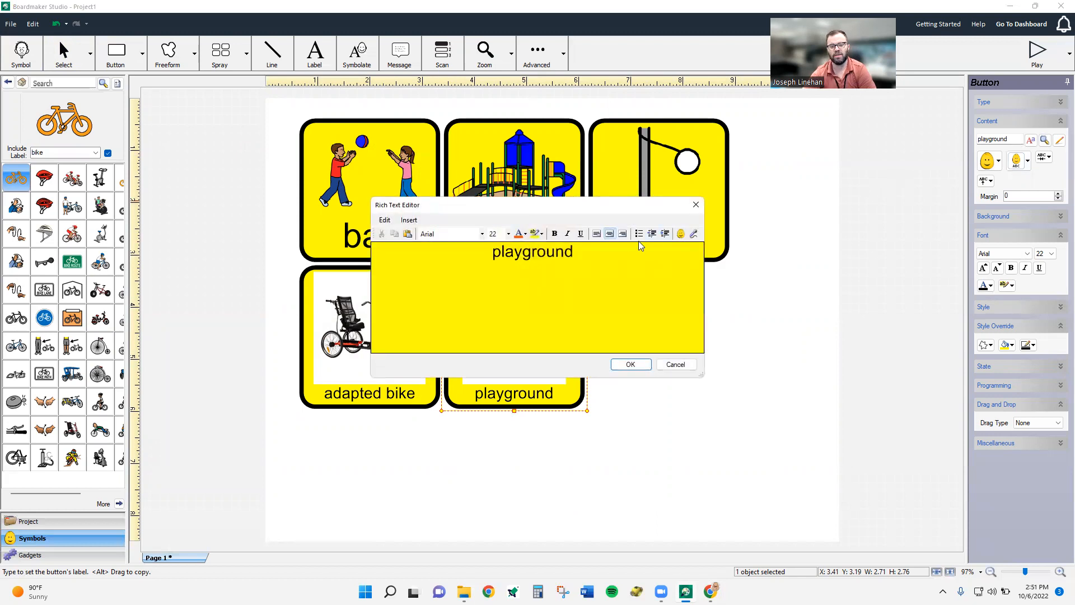
{"action": "left_click_drag", "start_coordinate": [618, 247], "coordinate": [454, 251]}
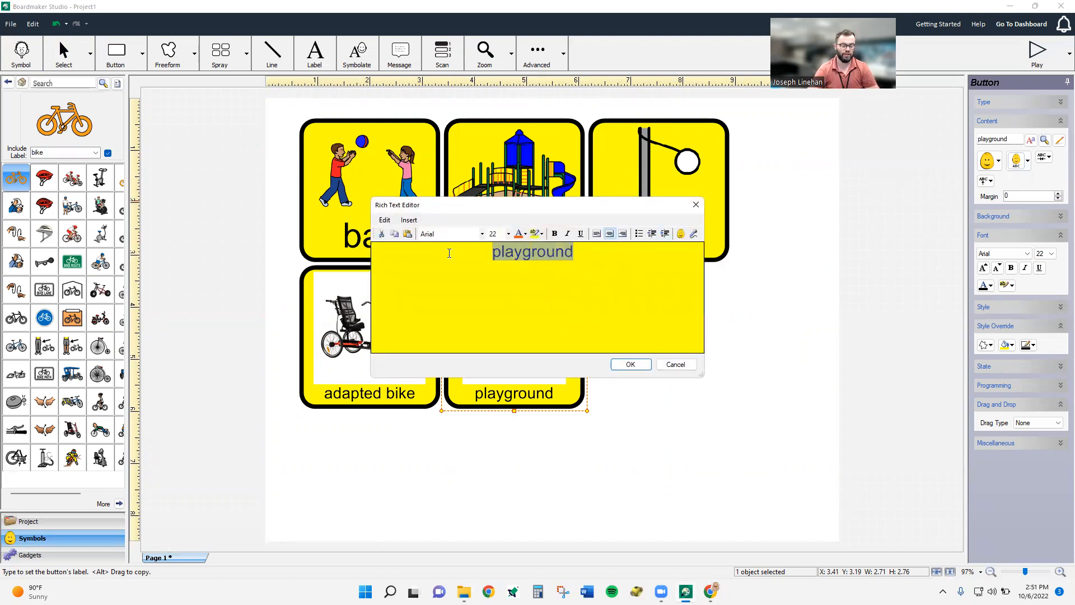
{"action": "type", "text": "hula hoop"}
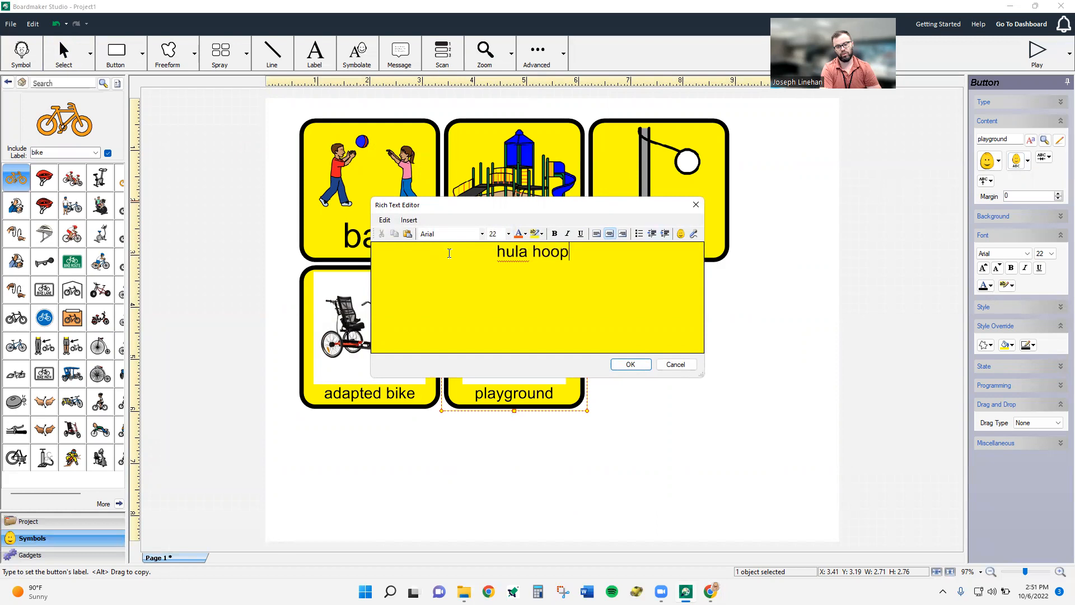
{"action": "key", "text": "BackSpace"}
{"action": "key", "text": "BackSpace"}
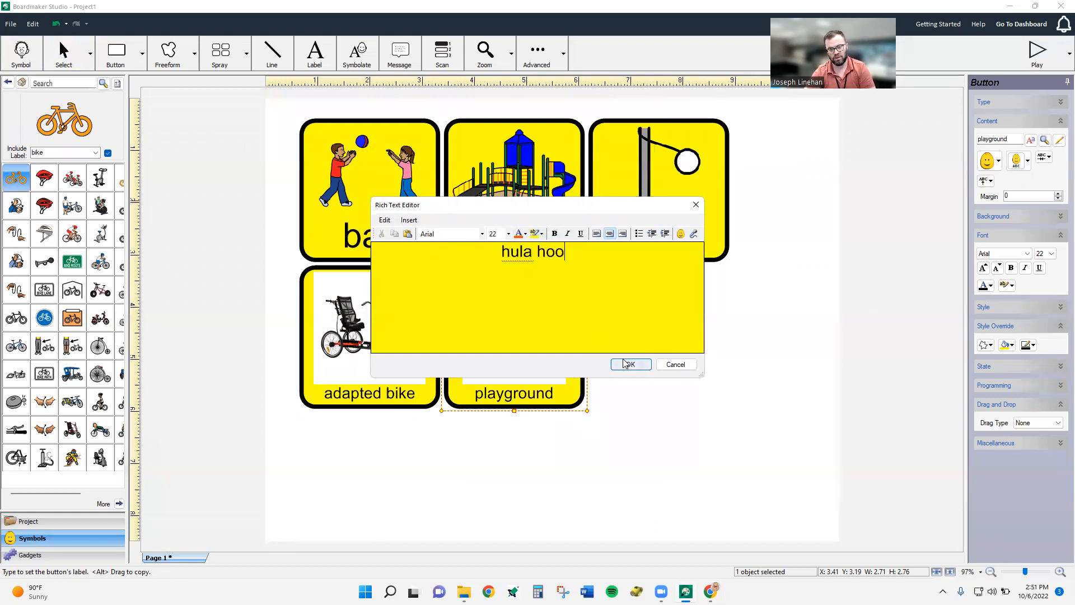
{"action": "type", "text": "p"}
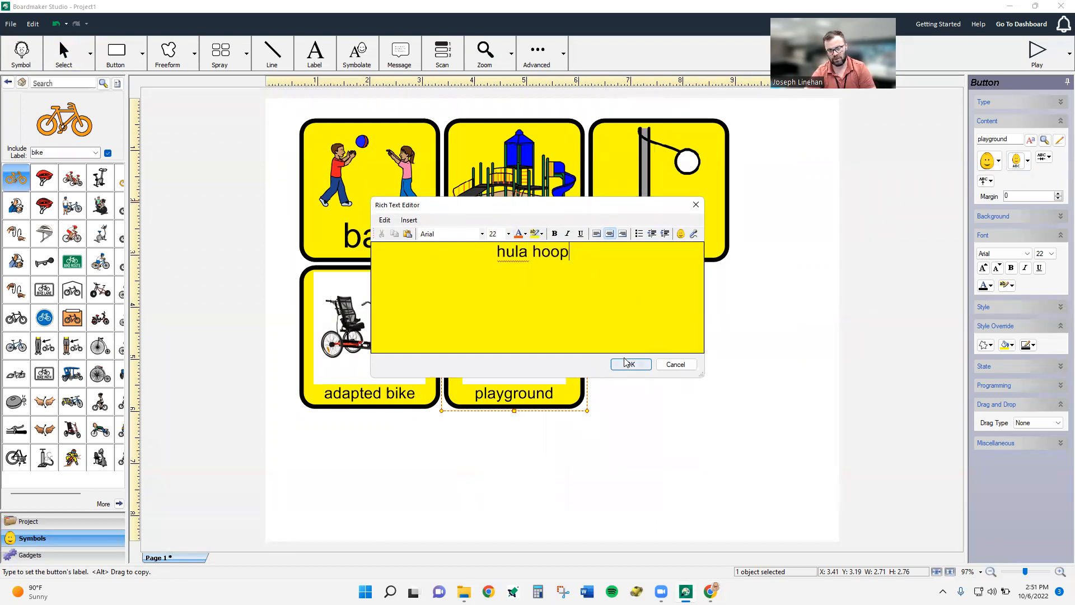
{"action": "left_click", "coordinate": [628, 364]}
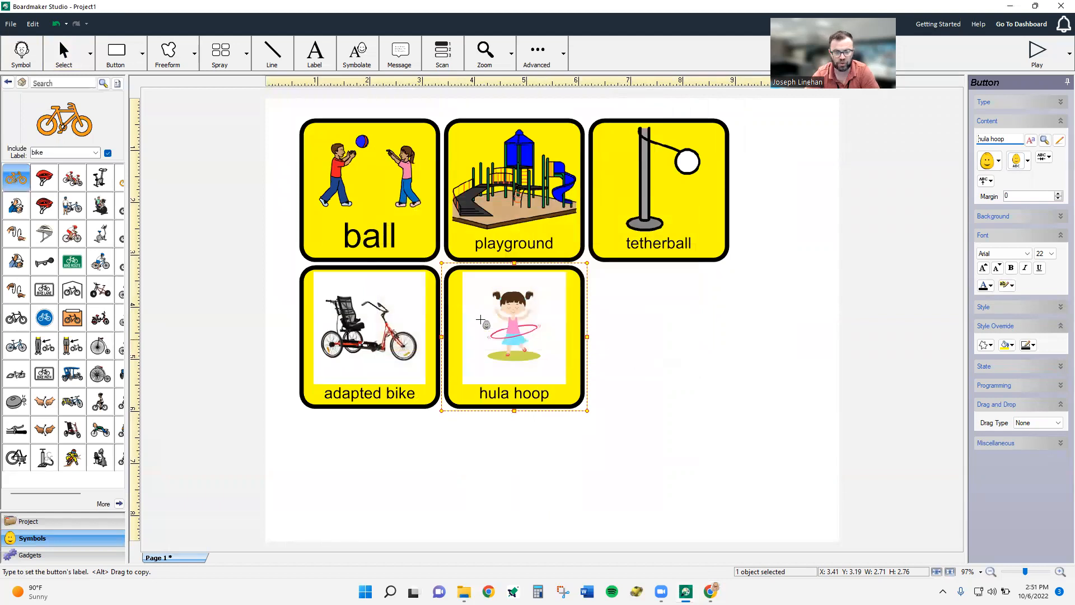
{"action": "left_click", "coordinate": [59, 50]}
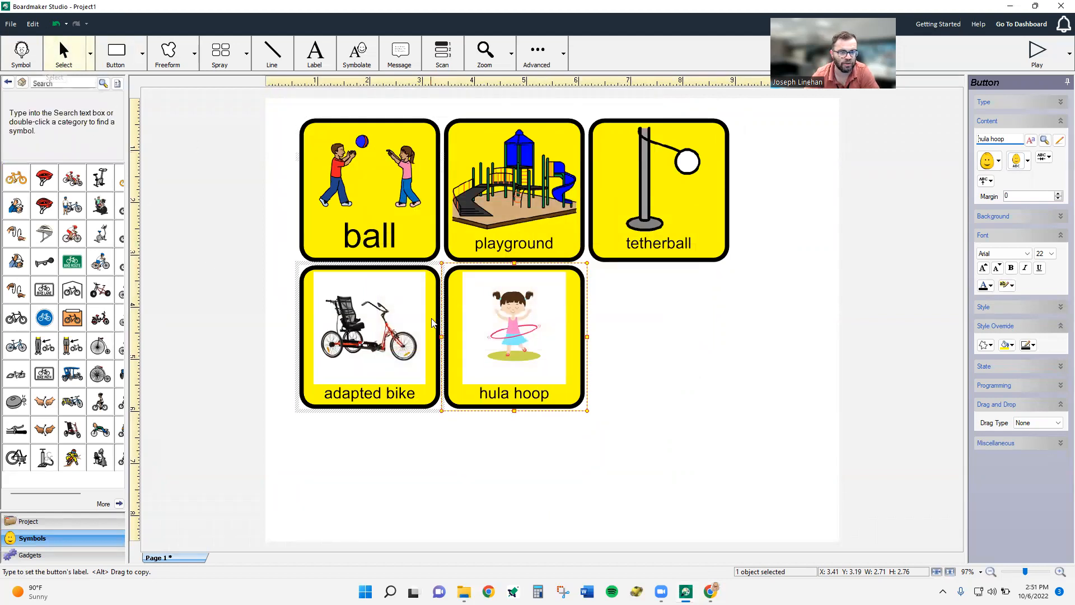
- Open the hula hoop girl picture in the Symbol Editor and fill its white background areas with yellow (255, 255, 0)
{"action": "right_click", "coordinate": [512, 330]}
{"action": "left_click", "coordinate": [559, 336]}
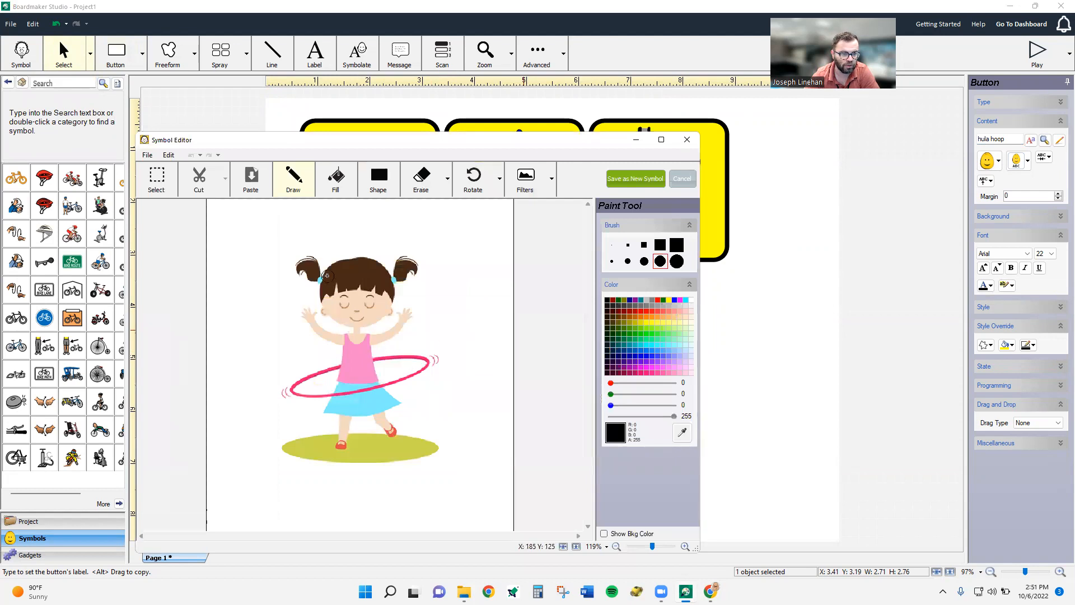
{"action": "left_click", "coordinate": [336, 178]}
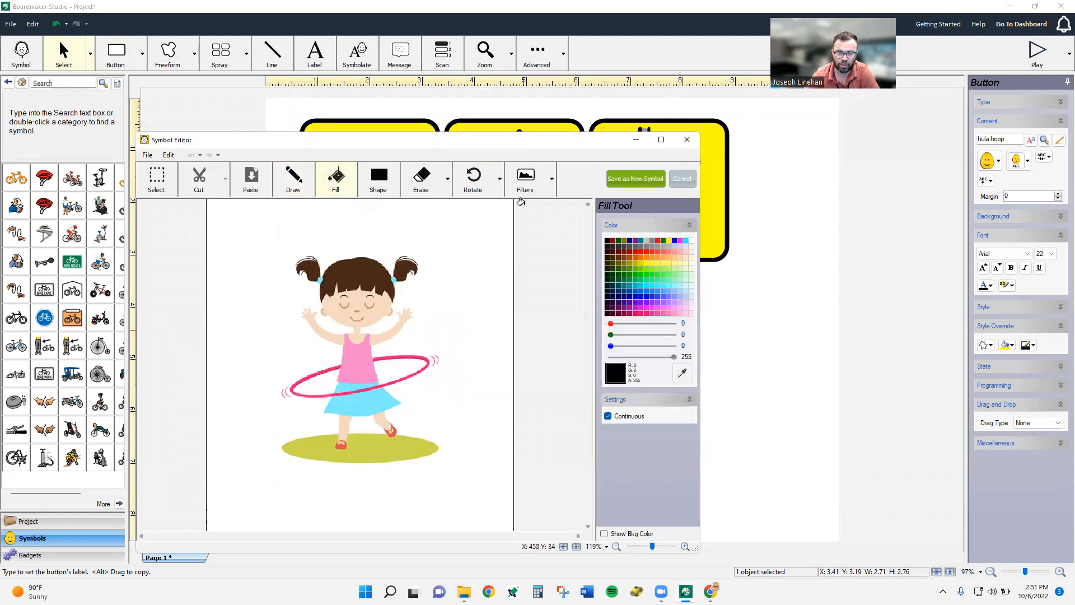
{"action": "left_click", "coordinate": [670, 242]}
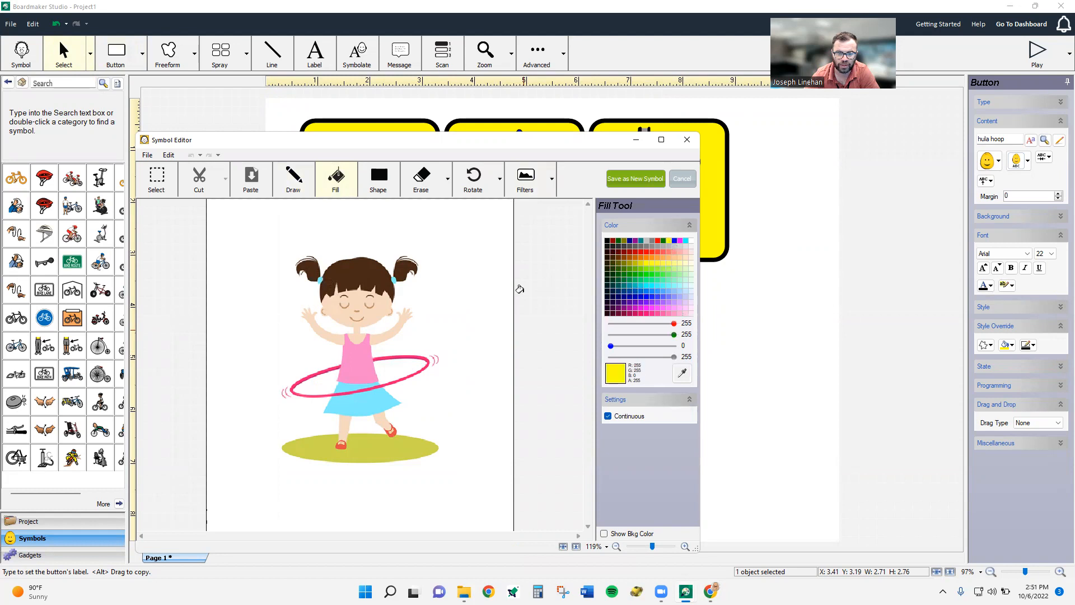
{"action": "left_click", "coordinate": [466, 286]}
{"action": "left_click", "coordinate": [386, 321]}
{"action": "left_click", "coordinate": [329, 322]}
{"action": "left_click", "coordinate": [326, 382]}
{"action": "left_click", "coordinate": [385, 369]}
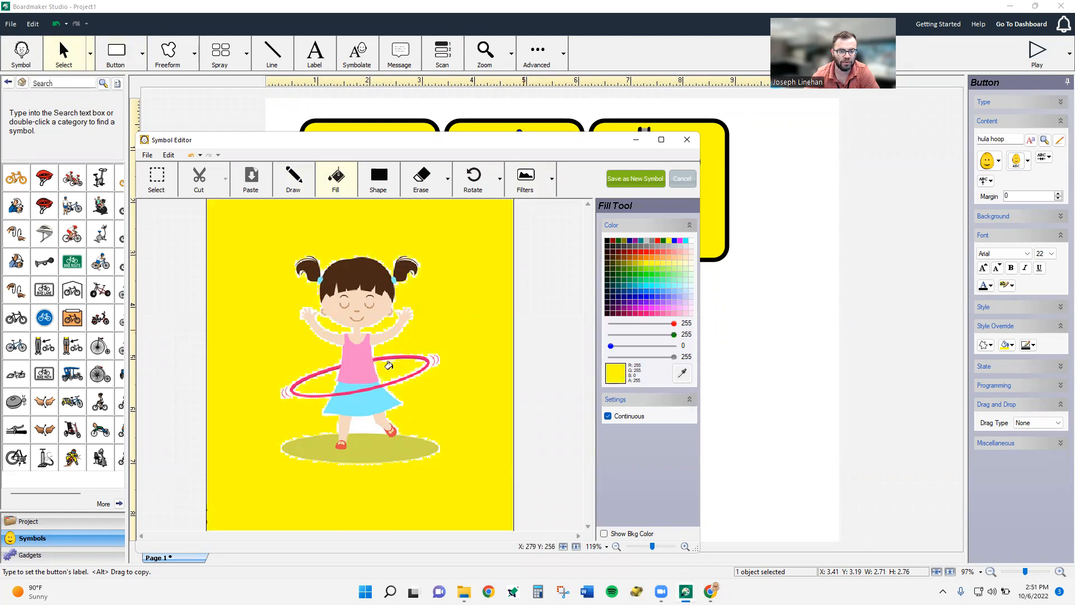
{"action": "left_click", "coordinate": [362, 420]}
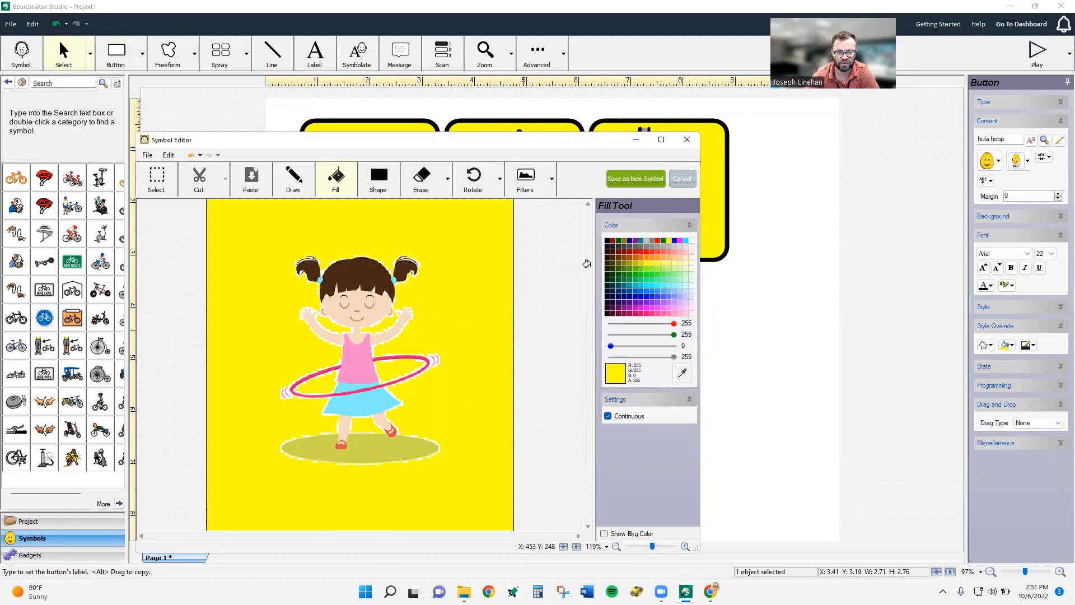
- Fill the green ground under the girl with grey (192, 192, 192), save as a new symbol and return to the Select tool
{"action": "left_click", "coordinate": [646, 242]}
{"action": "left_click", "coordinate": [355, 448]}
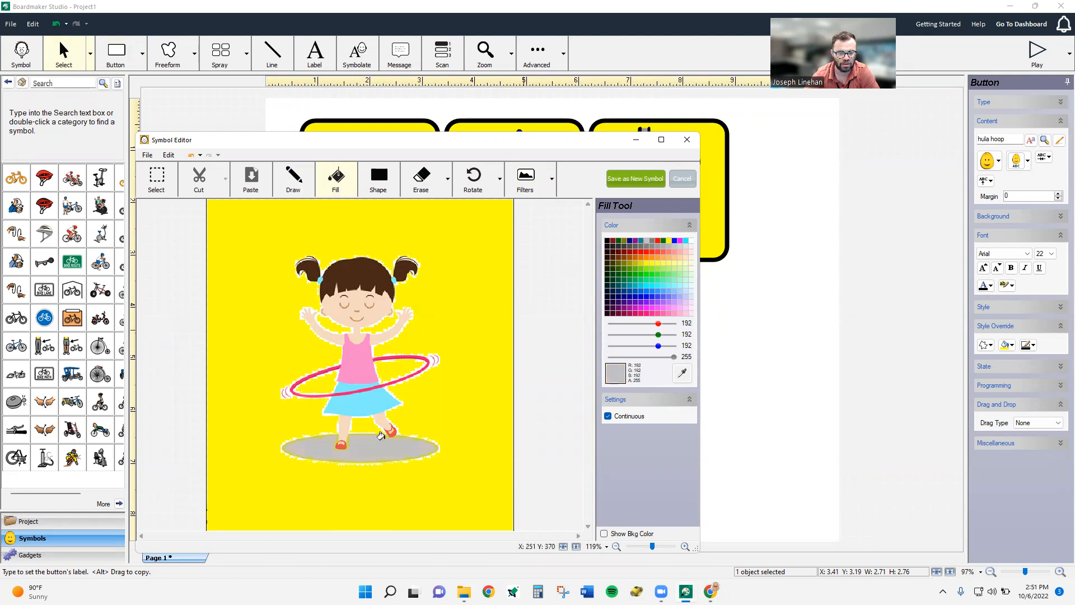
{"action": "left_click", "coordinate": [635, 179]}
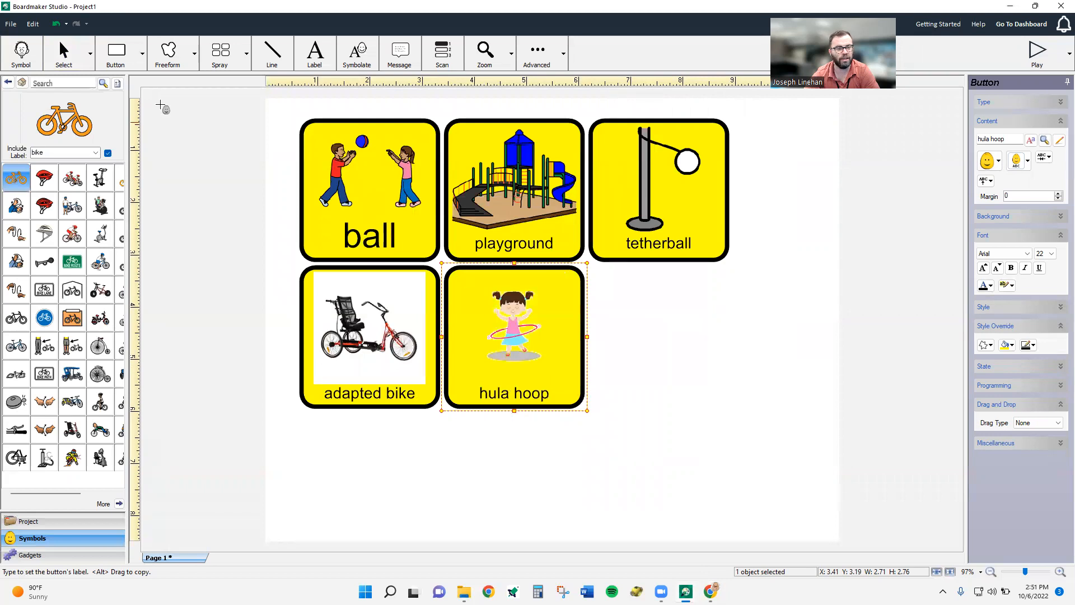
{"action": "left_click", "coordinate": [63, 54]}
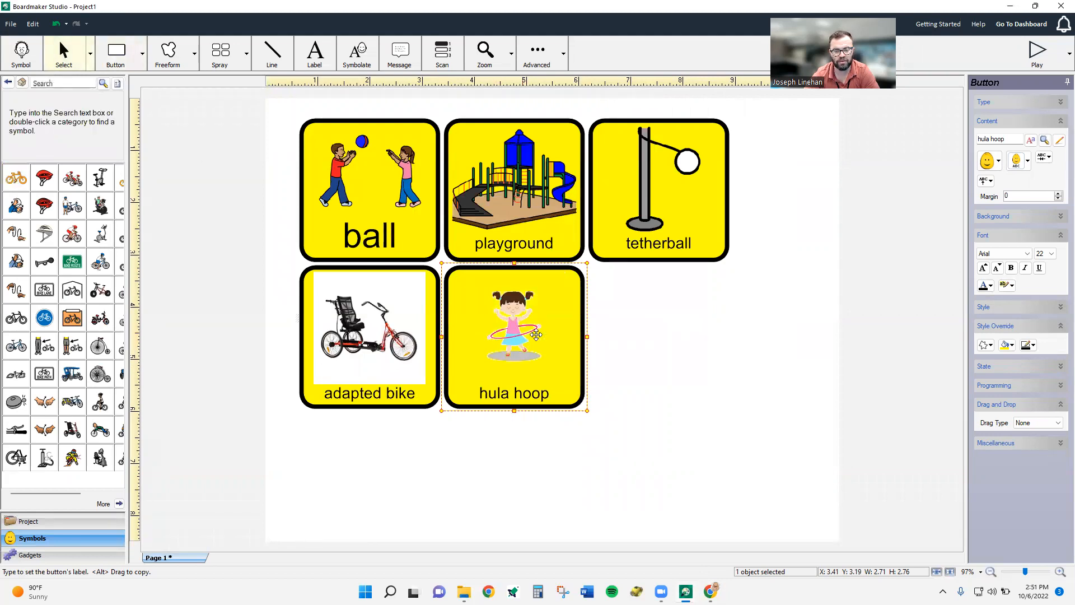
- Try the hula hoop button with its Maintain Aspect setting on No, and restore it to Yes
{"action": "left_click", "coordinate": [1043, 445]}
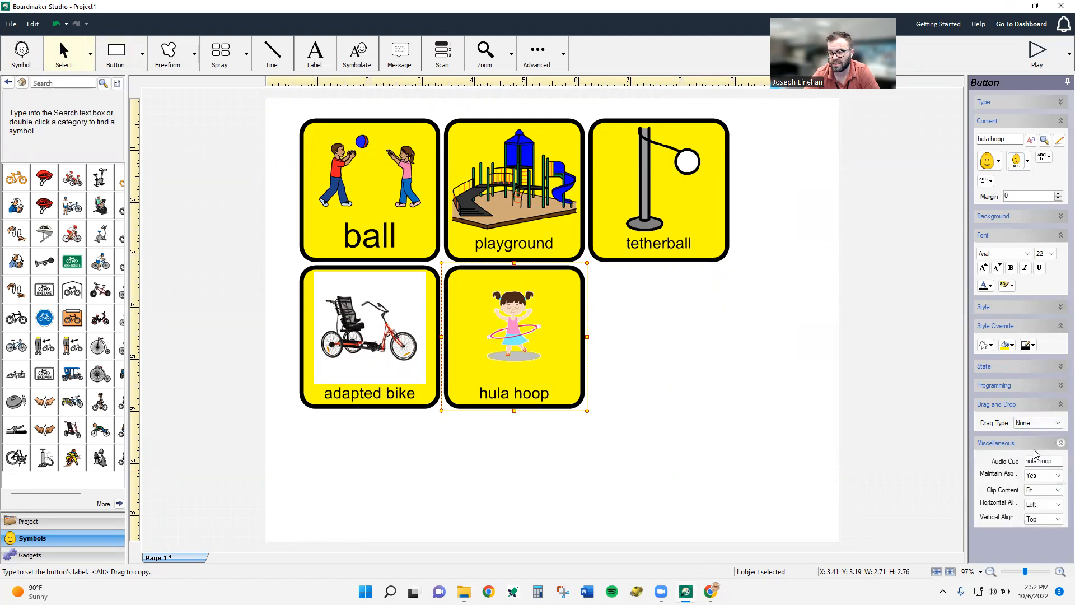
{"action": "left_click", "coordinate": [1030, 476]}
{"action": "left_click", "coordinate": [1033, 489]}
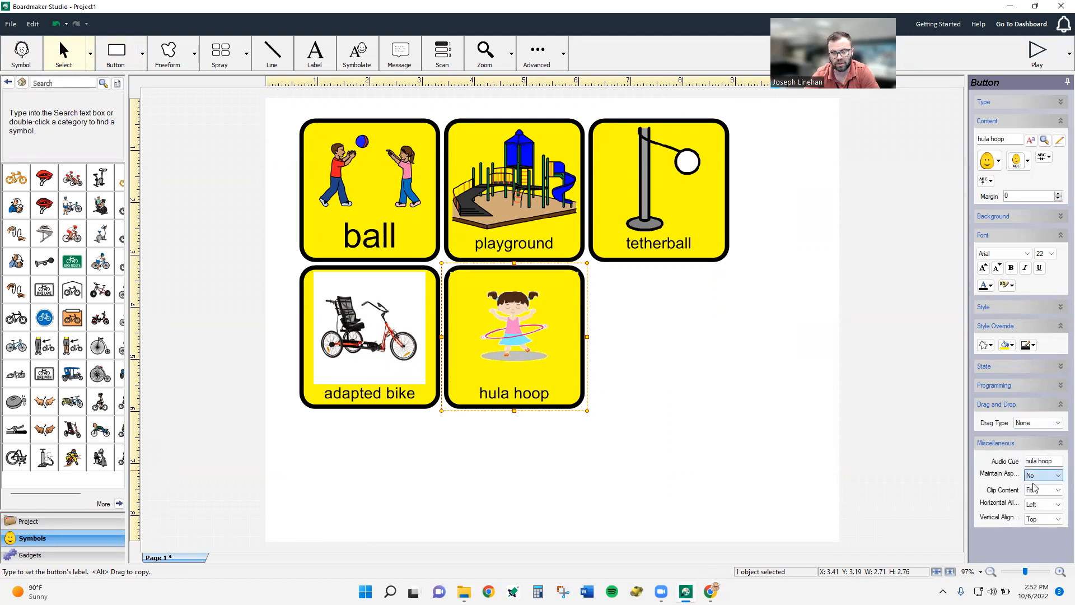
{"action": "left_click", "coordinate": [1040, 475]}
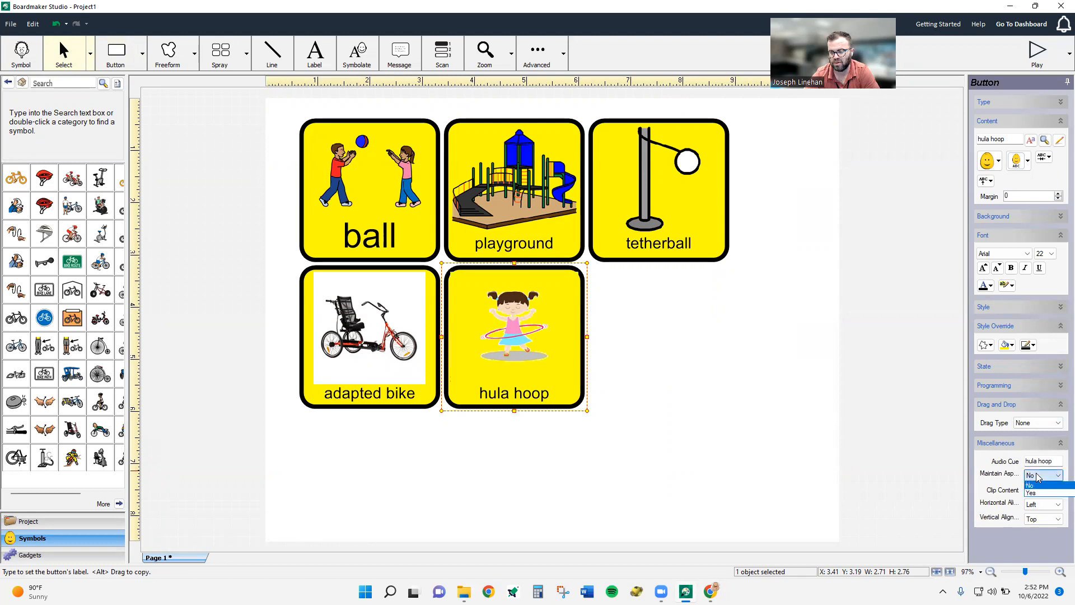
{"action": "left_click", "coordinate": [1033, 494]}
- Try the Fill option for the hula hoop button's Clip Content, restore Fit and deselect the button
{"action": "left_click", "coordinate": [1043, 490]}
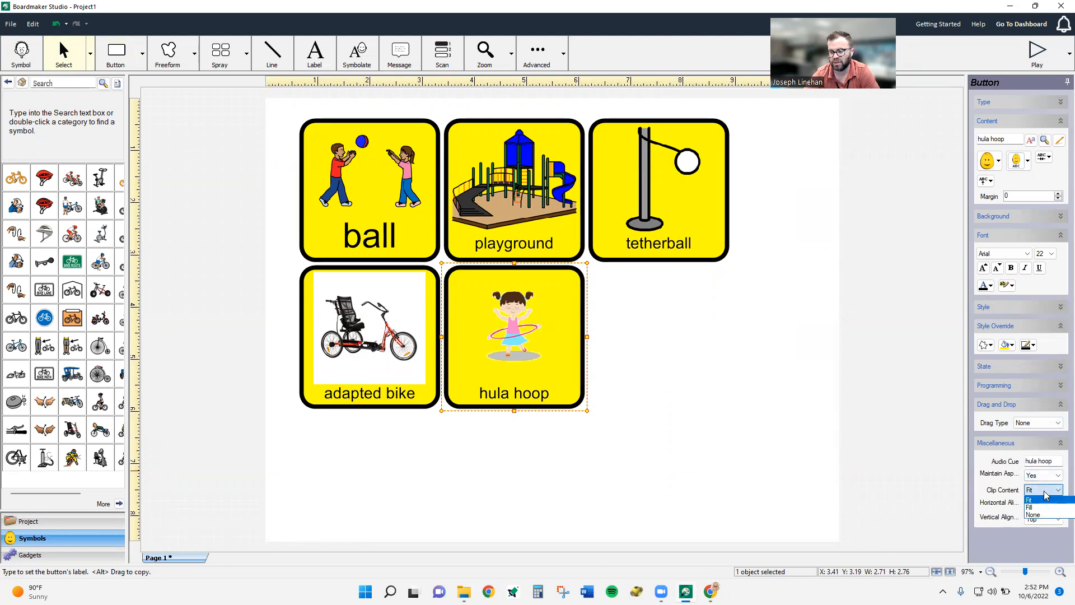
{"action": "left_click", "coordinate": [1045, 507]}
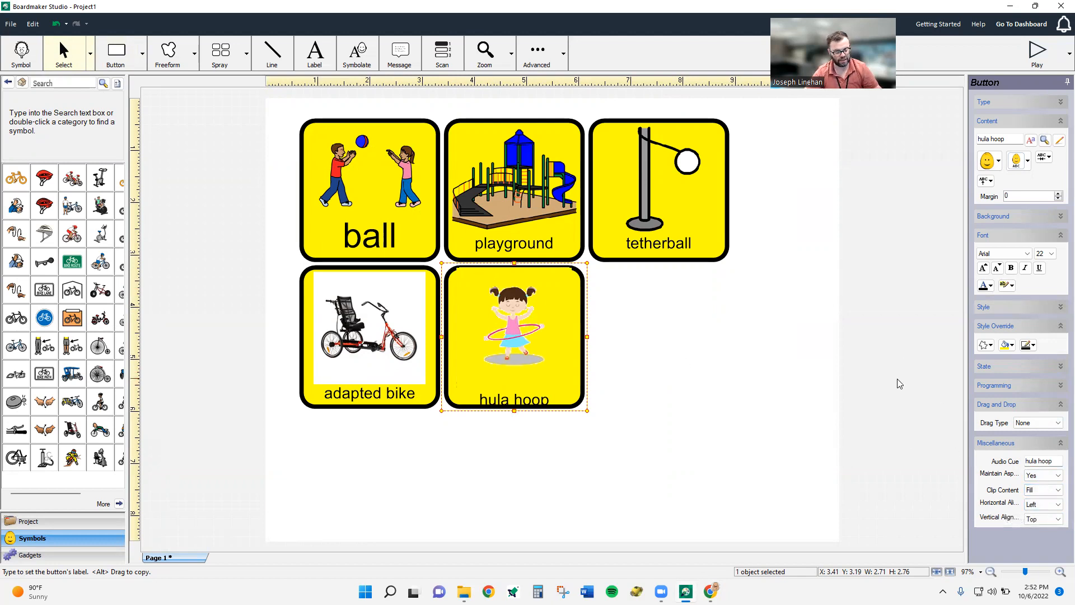
{"action": "left_click", "coordinate": [1051, 490]}
{"action": "left_click", "coordinate": [1042, 513]}
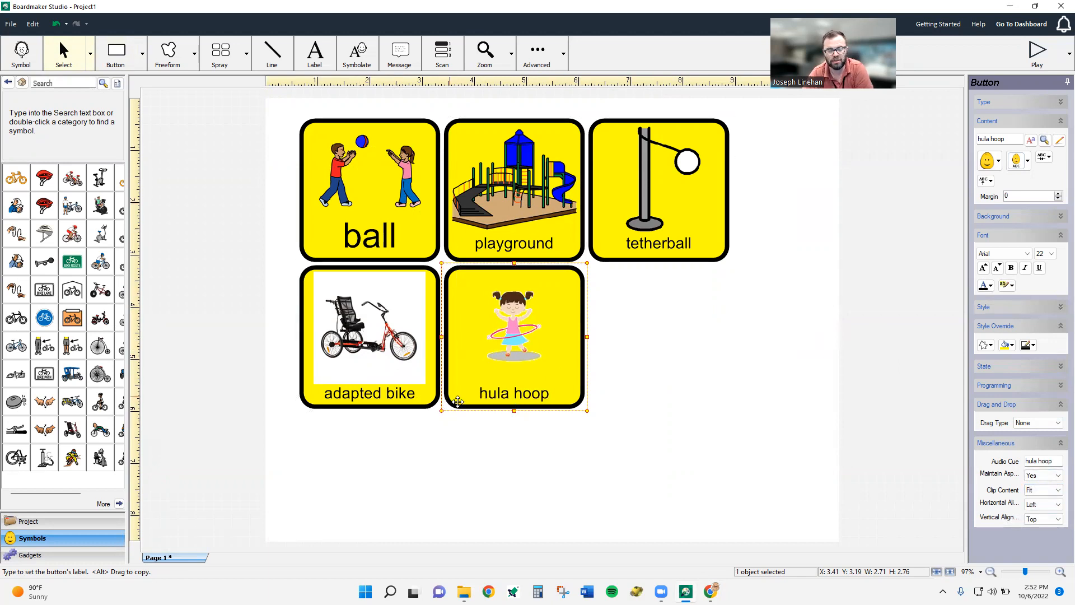
{"action": "left_click", "coordinate": [623, 380]}
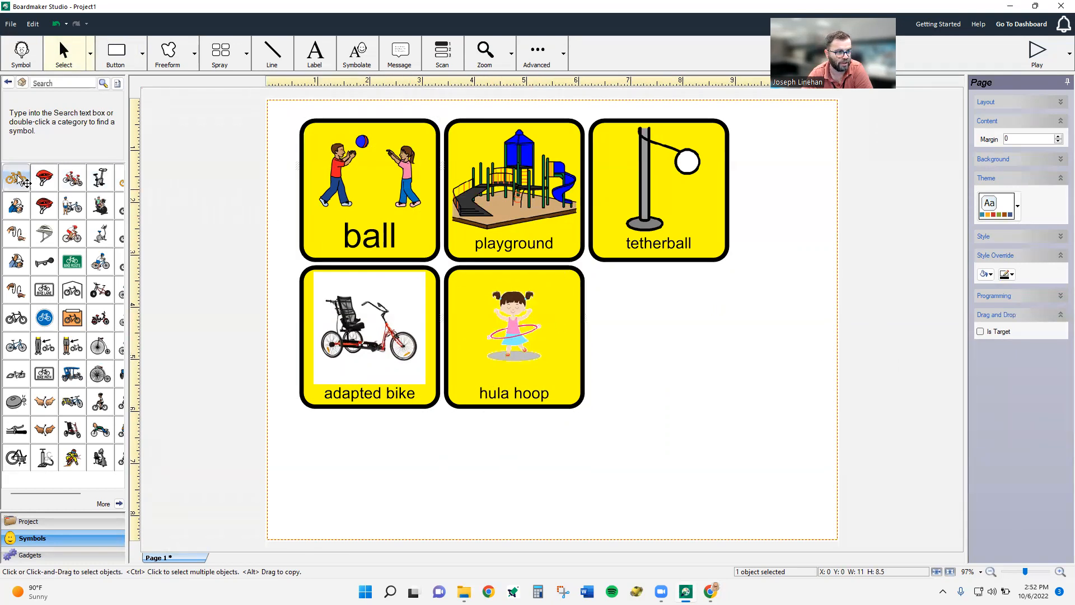
- Add the bike symbol to the hula hoop button alongside its existing items and move the girl picture to the right of it
{"action": "left_click_drag", "start_coordinate": [19, 177], "coordinate": [508, 353]}
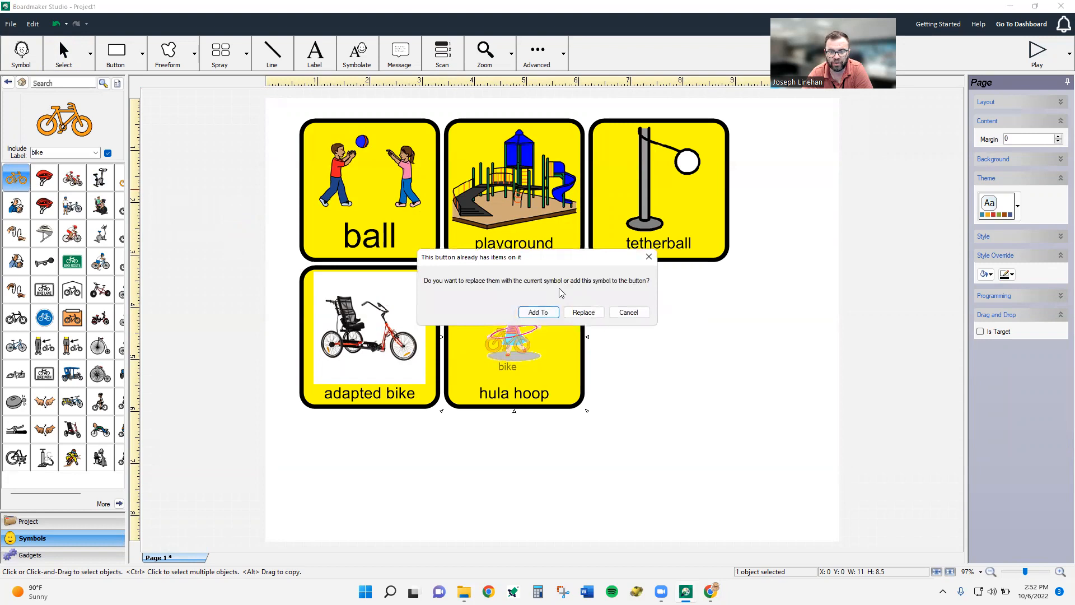
{"action": "left_click", "coordinate": [538, 312]}
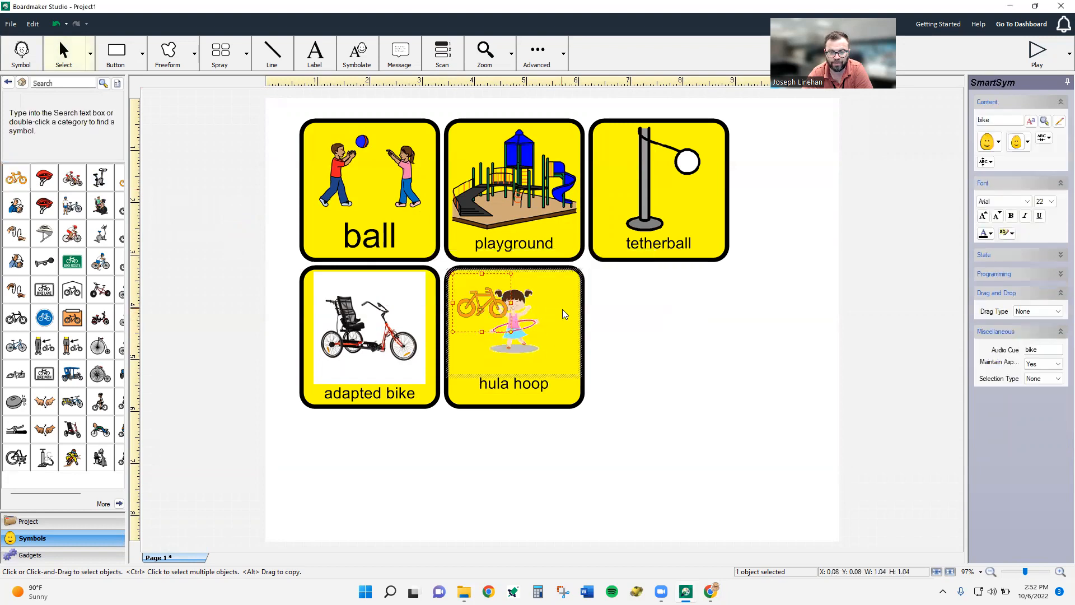
{"action": "left_click", "coordinate": [536, 342]}
{"action": "left_click_drag", "start_coordinate": [515, 328], "coordinate": [548, 329]}
{"action": "left_click", "coordinate": [479, 307]}
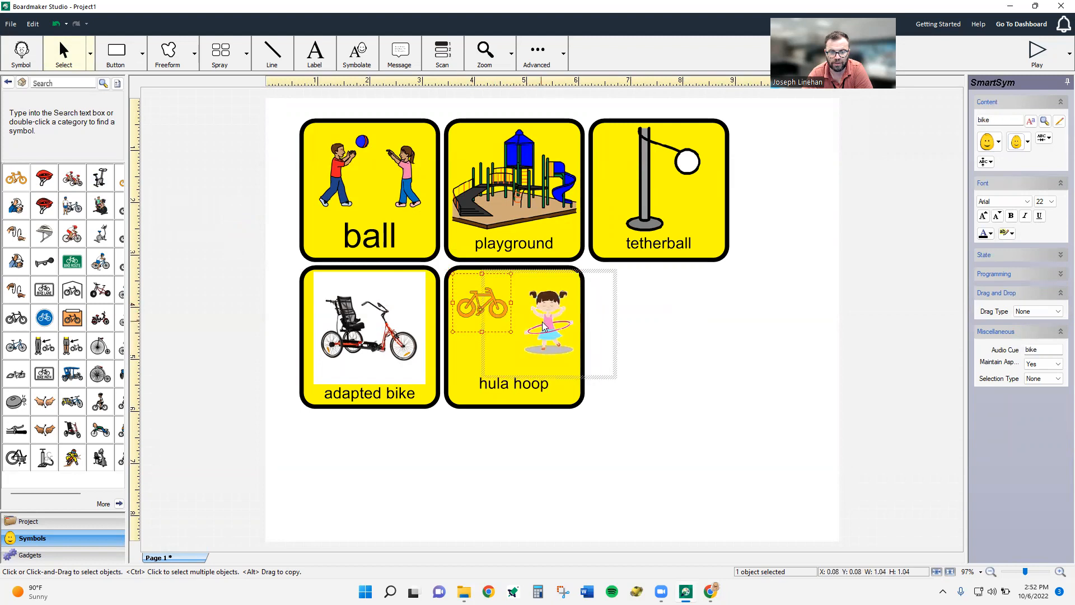
- Delete the bike symbol from the hula hoop button, enlarge the girl picture to about 3.14 by 2.54 inches and centre it
{"action": "left_click", "coordinate": [531, 320]}
{"action": "left_click", "coordinate": [472, 308]}
{"action": "key", "text": "Delete"}
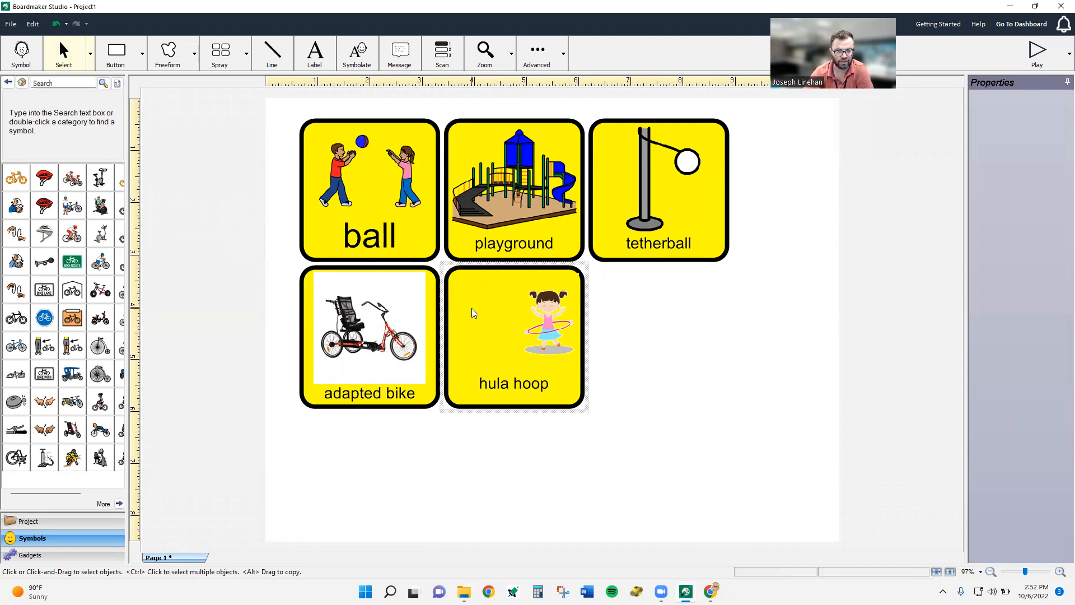
{"action": "left_click", "coordinate": [527, 326]}
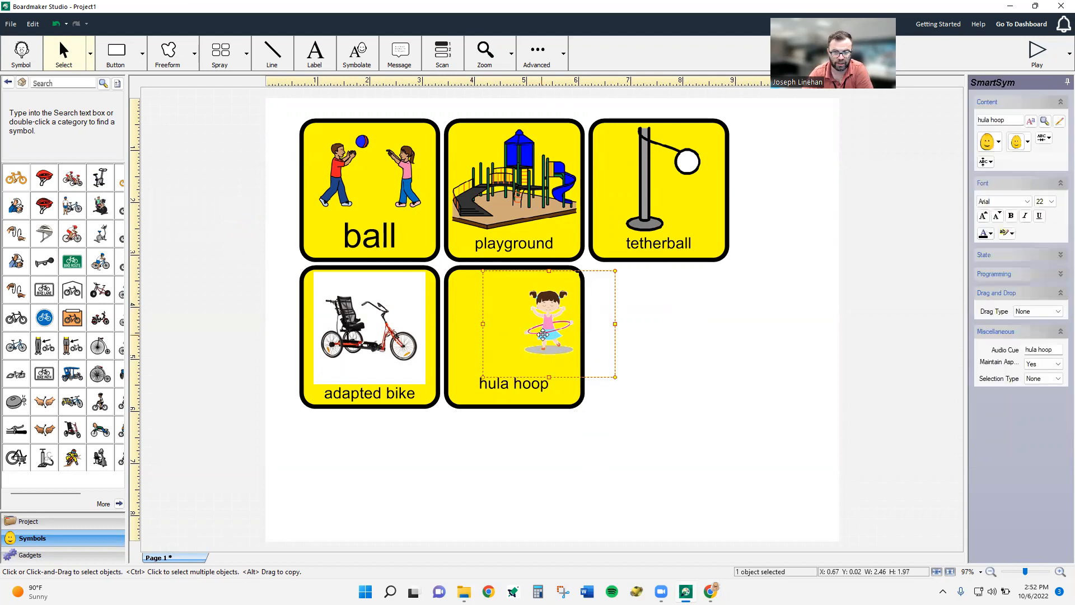
{"action": "left_click_drag", "start_coordinate": [529, 330], "coordinate": [522, 329]}
{"action": "left_click_drag", "start_coordinate": [468, 372], "coordinate": [431, 401]}
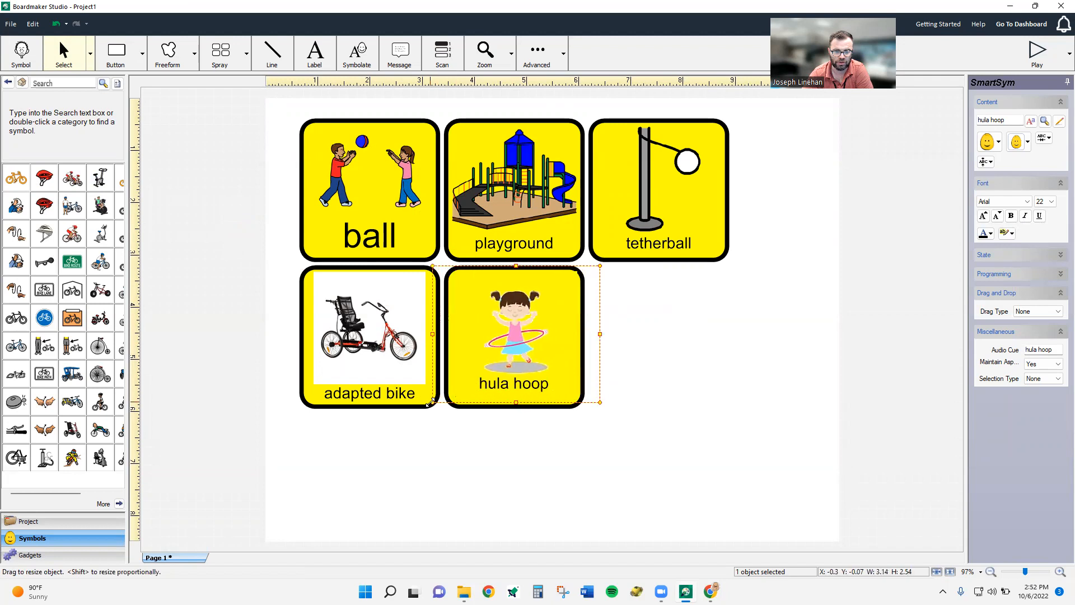
{"action": "left_click", "coordinate": [758, 419]}
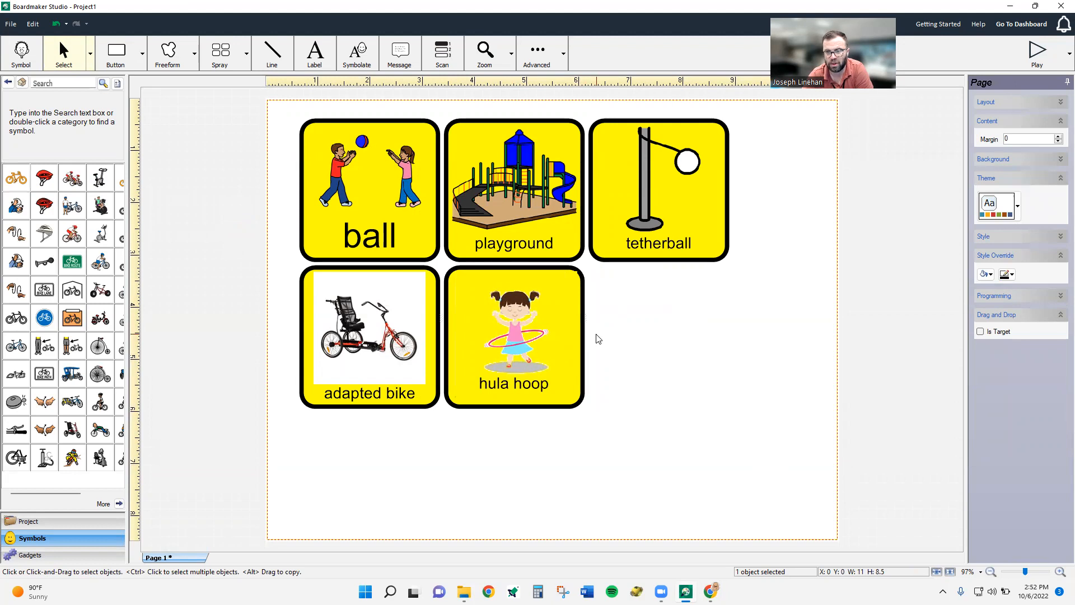
- Add the red bike helmet symbol to the hula hoop button and delete the girl picture from it
{"action": "left_click_drag", "start_coordinate": [44, 177], "coordinate": [556, 323]}
{"action": "left_click", "coordinate": [536, 312]}
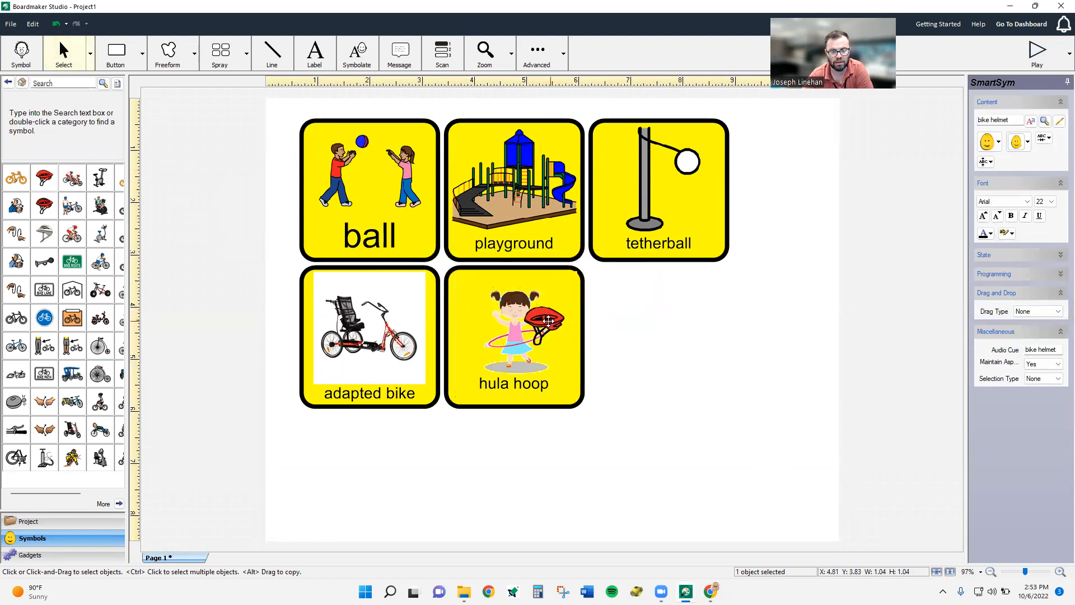
{"action": "left_click", "coordinate": [497, 340]}
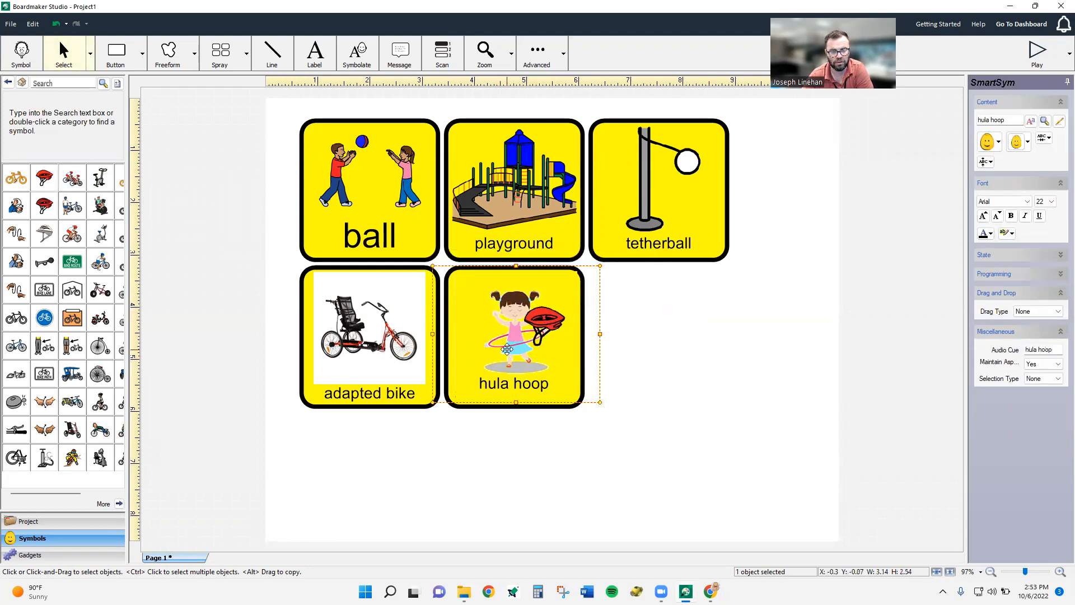
{"action": "key", "text": "Delete"}
- Enlarge the bike helmet symbol to about 1.82 by 1.77 inches and centre it above the button's label
{"action": "left_click", "coordinate": [568, 339]}
{"action": "left_click_drag", "start_coordinate": [567, 339], "coordinate": [553, 376]}
{"action": "left_click_drag", "start_coordinate": [504, 323], "coordinate": [510, 322]}
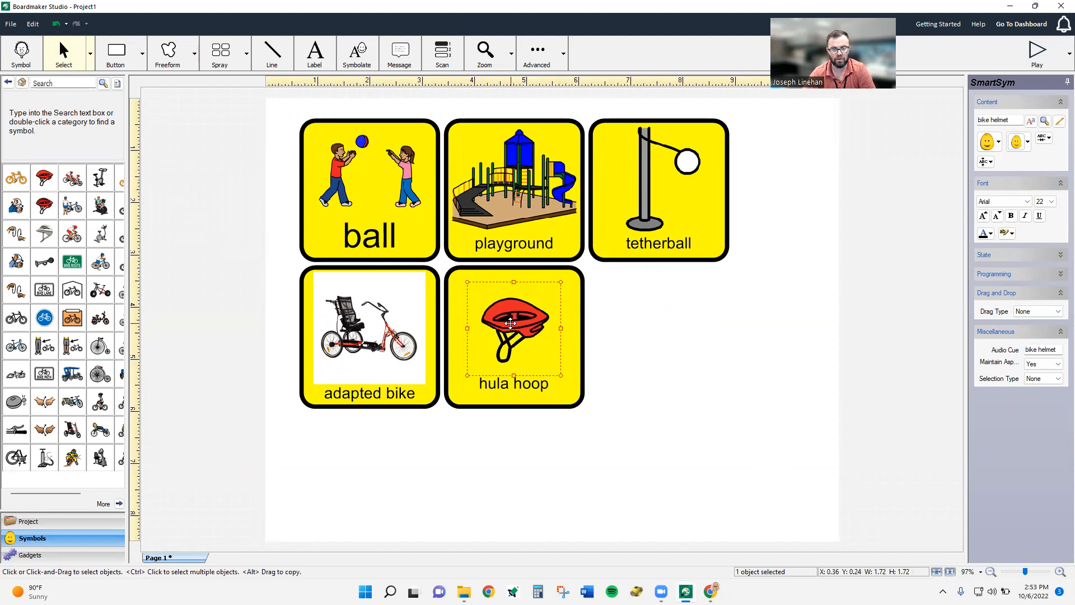
{"action": "left_click_drag", "start_coordinate": [465, 281], "coordinate": [461, 278]}
{"action": "left_click_drag", "start_coordinate": [498, 311], "coordinate": [501, 313]}
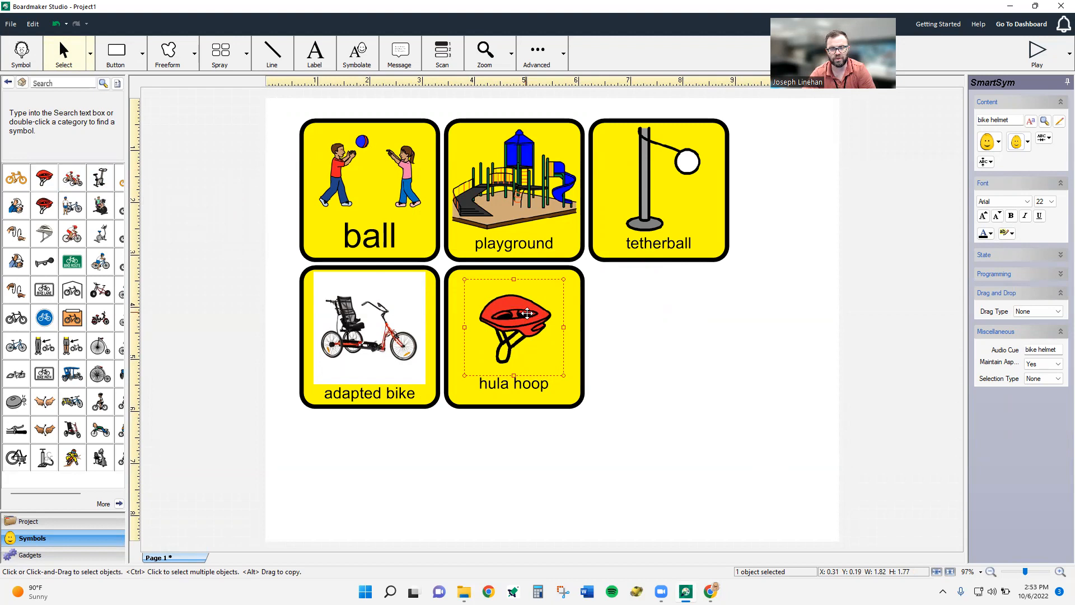
- Replace the "hula hoop" label text under the helmet symbol with "helmet"
{"action": "left_click", "coordinate": [540, 385]}
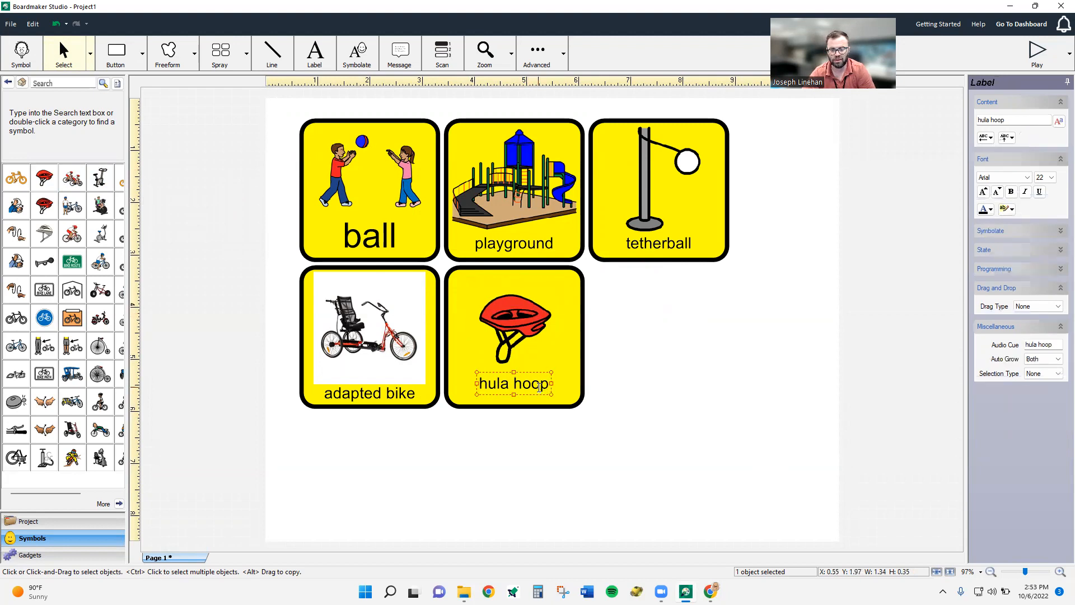
{"action": "left_click", "coordinate": [1029, 125]}
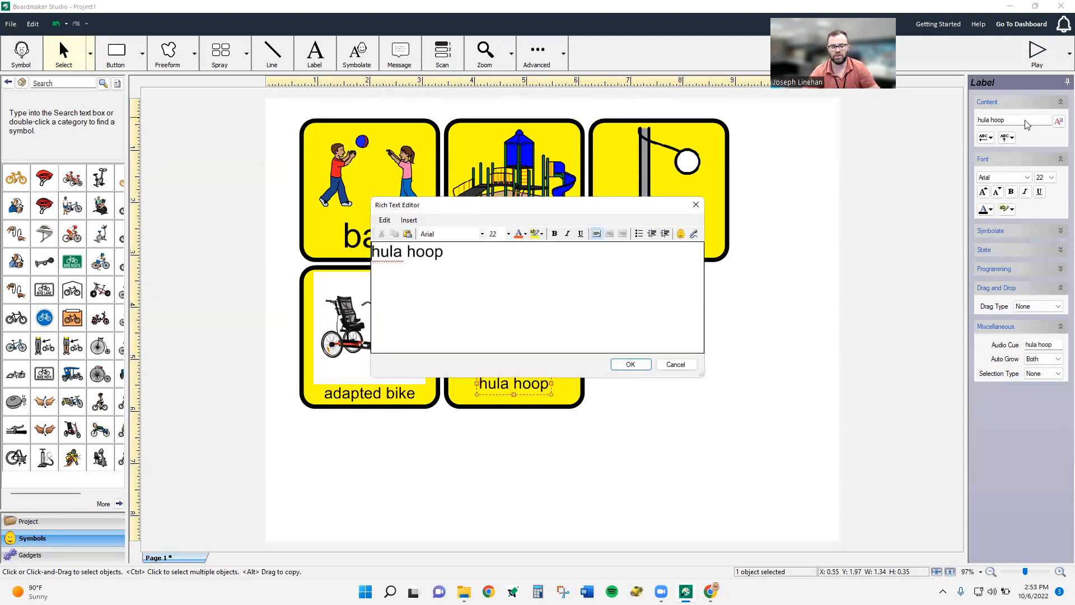
{"action": "key", "text": "ctrl+a"}
{"action": "key", "text": "BackSpace"}
{"action": "type", "text": "helmet"}
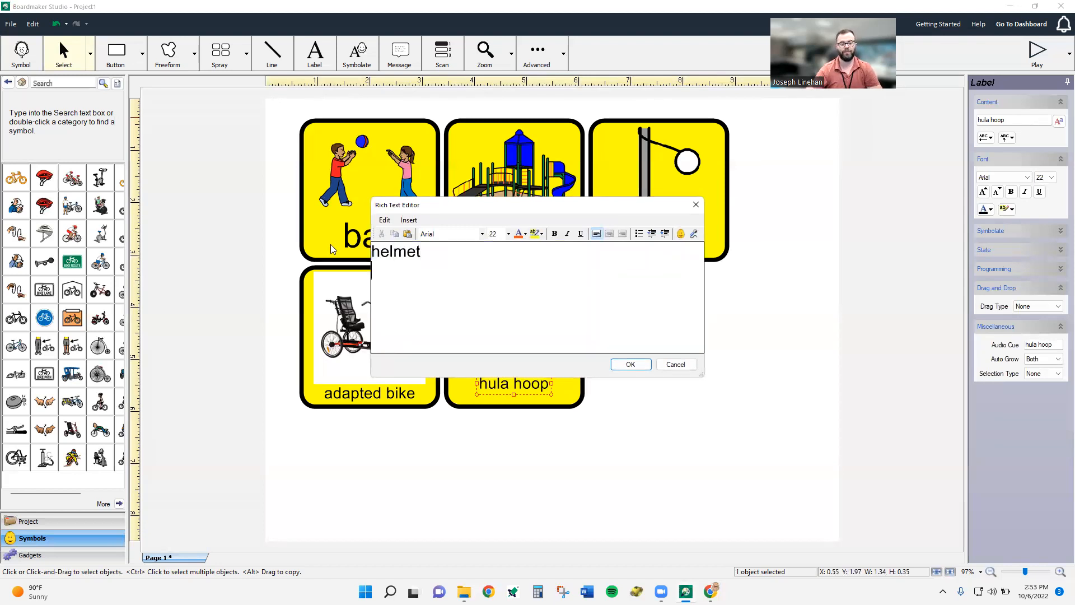
{"action": "left_click", "coordinate": [626, 361]}
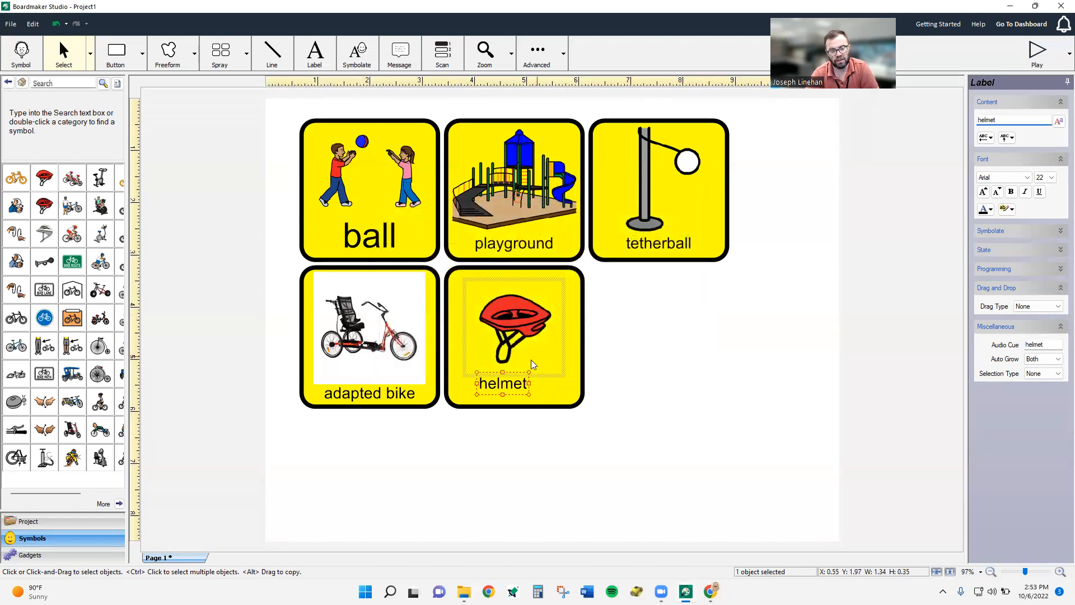
- Move the "helmet" label slightly lower, centre it beneath the helmet symbol and deselect it
{"action": "left_click_drag", "start_coordinate": [514, 372], "coordinate": [527, 378]}
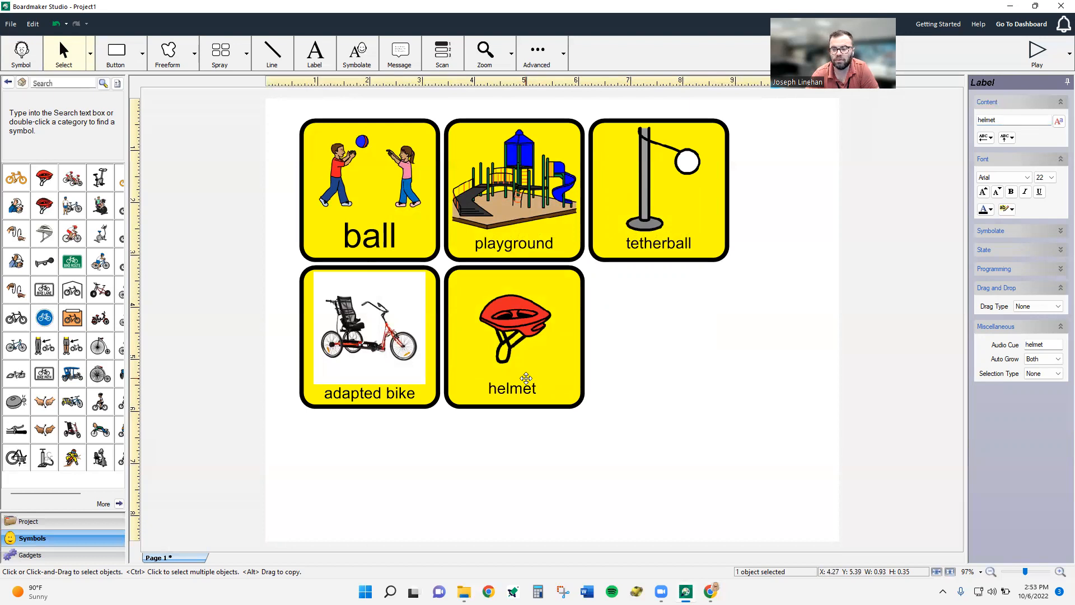
{"action": "left_click_drag", "start_coordinate": [526, 378], "coordinate": [521, 376]}
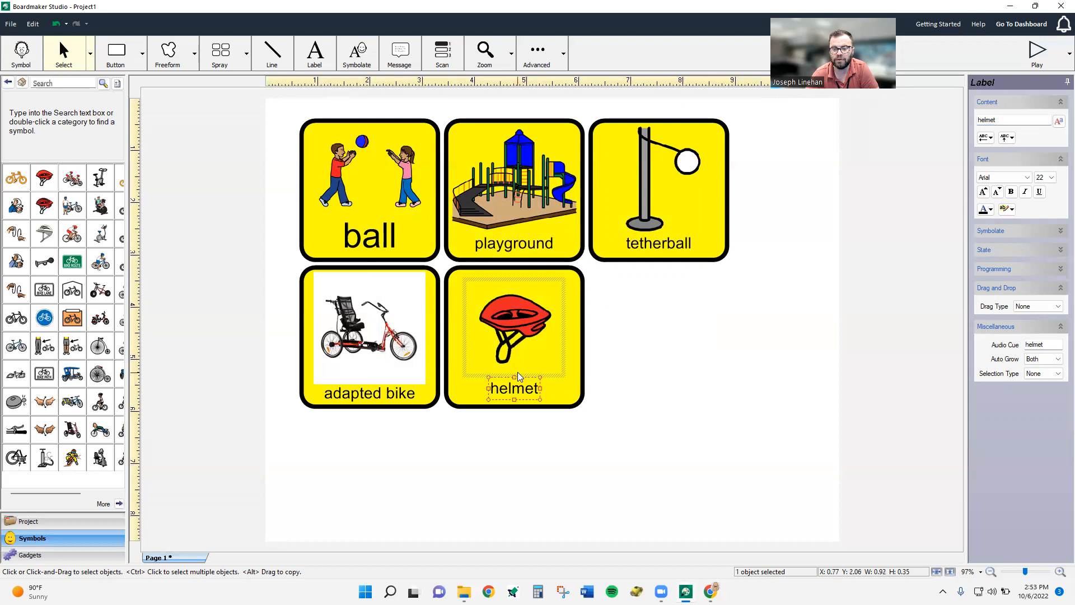
{"action": "left_click", "coordinate": [602, 311]}
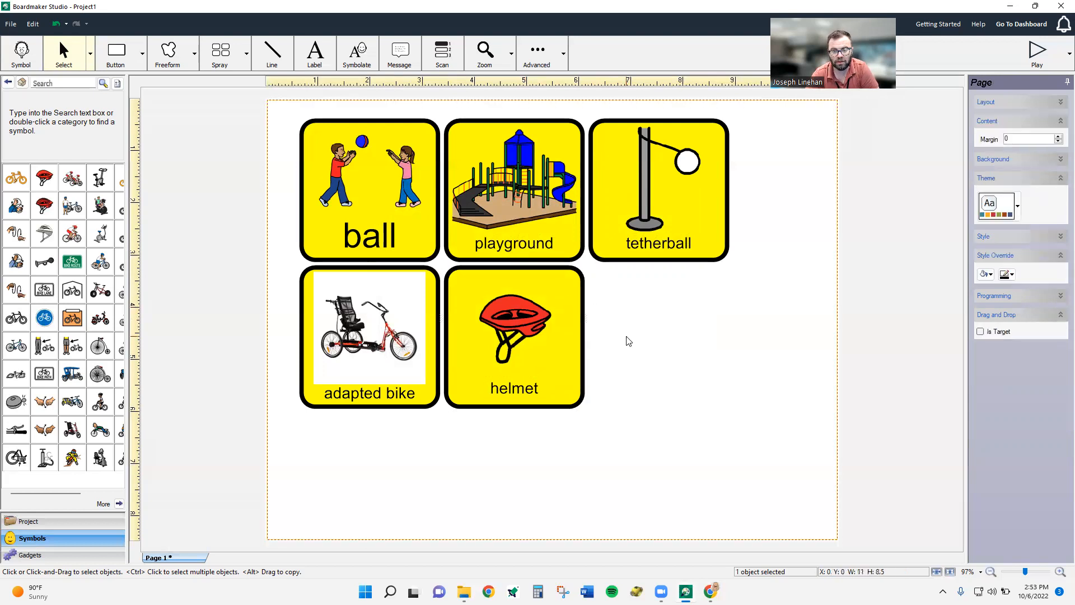
- Draw a label about 5.73 by 1.3 inches below the buttons and enter the text "Outside Activities" for it
{"action": "left_click", "coordinate": [314, 53]}
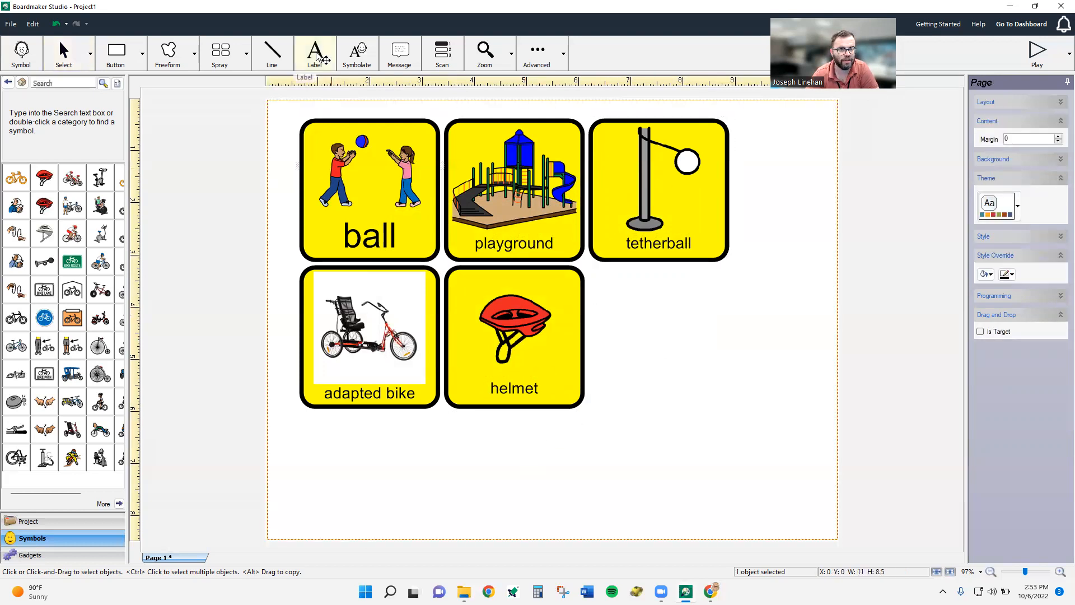
{"action": "left_click_drag", "start_coordinate": [417, 439], "coordinate": [718, 510]}
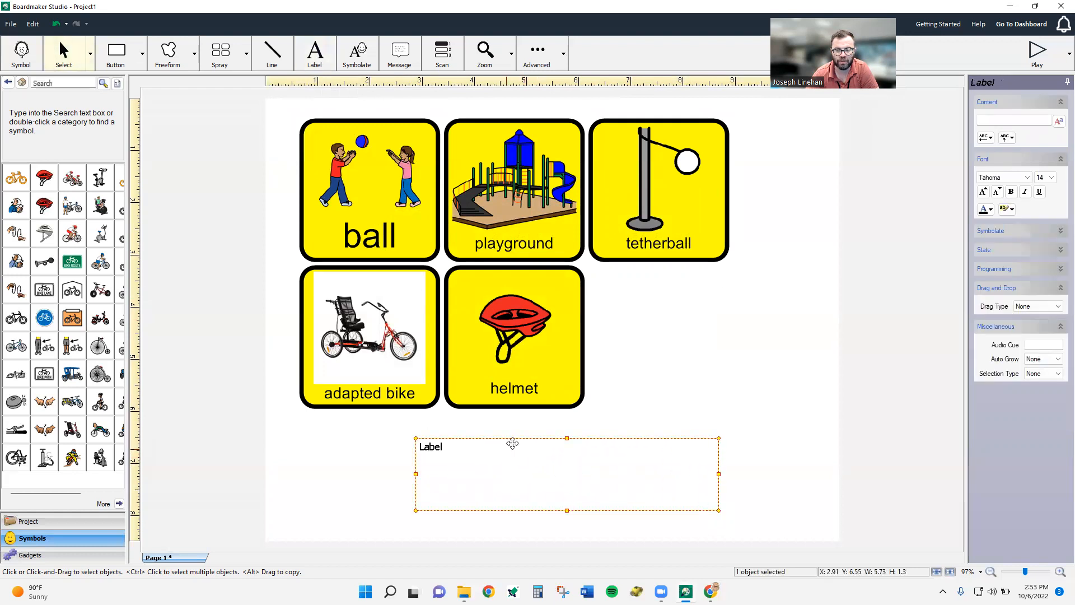
{"action": "left_click", "coordinate": [997, 120]}
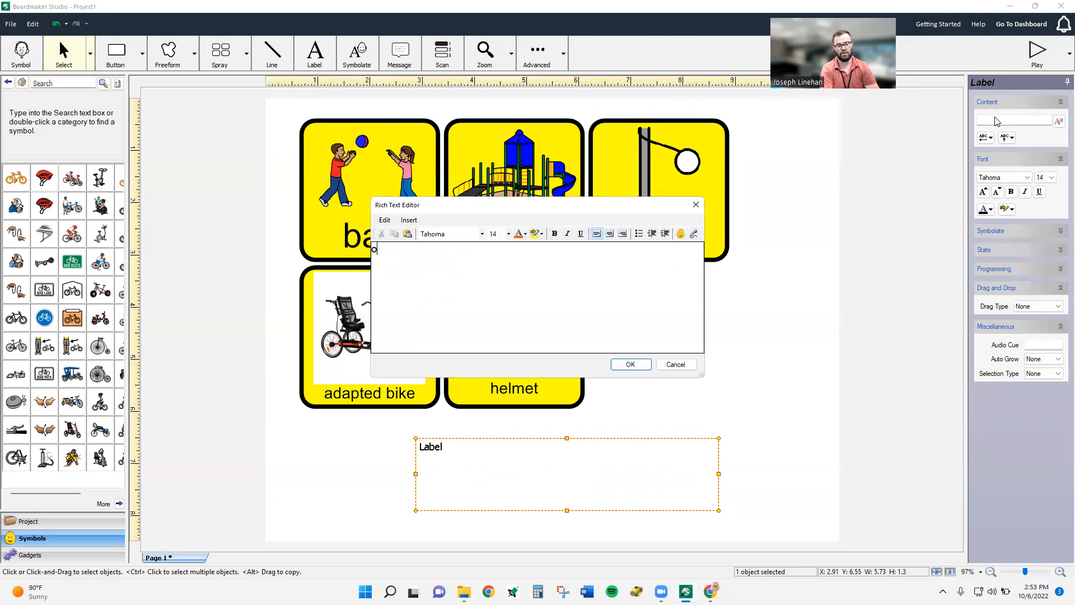
{"action": "type", "text": "Outside Activities"}
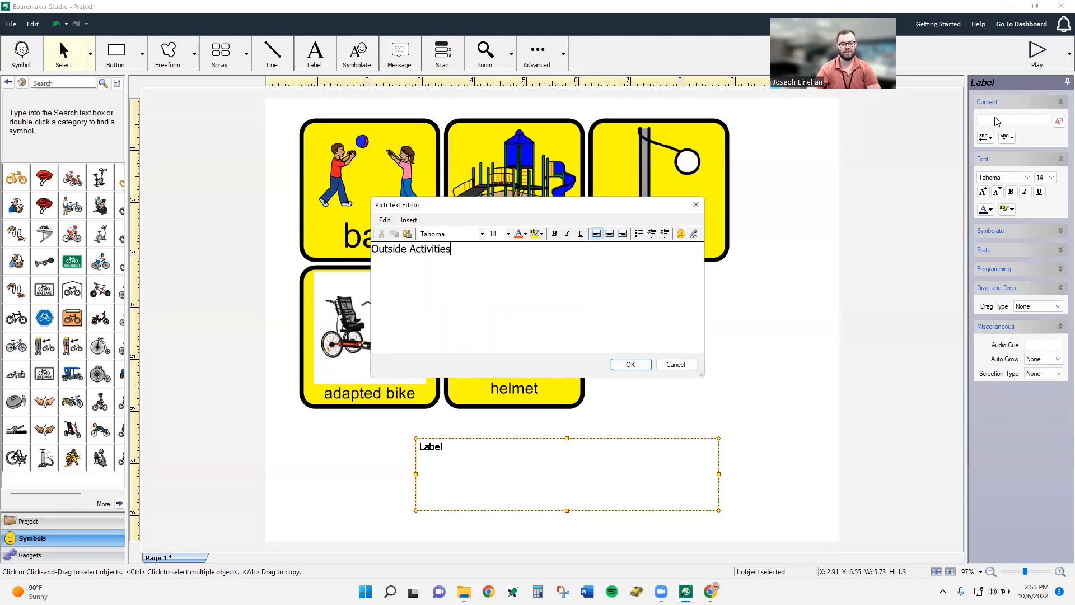
- Set the "Outside Activities" text's font to Arial and open its font size choices
{"action": "left_click", "coordinate": [482, 234]}
{"action": "key", "text": "a"}
{"action": "key", "text": "r"}
{"action": "key", "text": "a"}
{"action": "left_click", "coordinate": [444, 271]}
{"action": "left_click", "coordinate": [498, 235]}
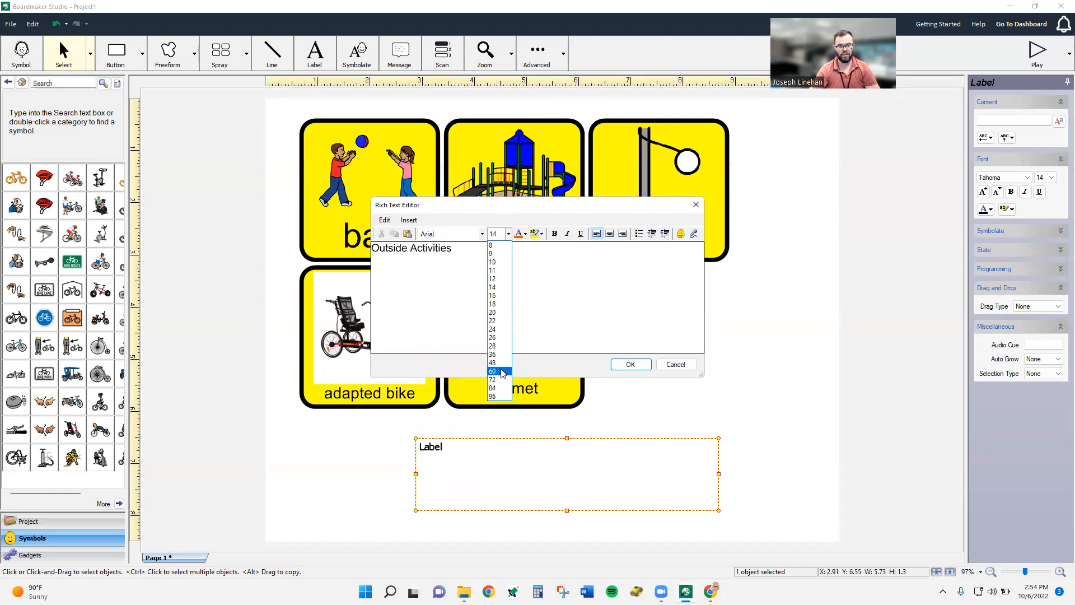